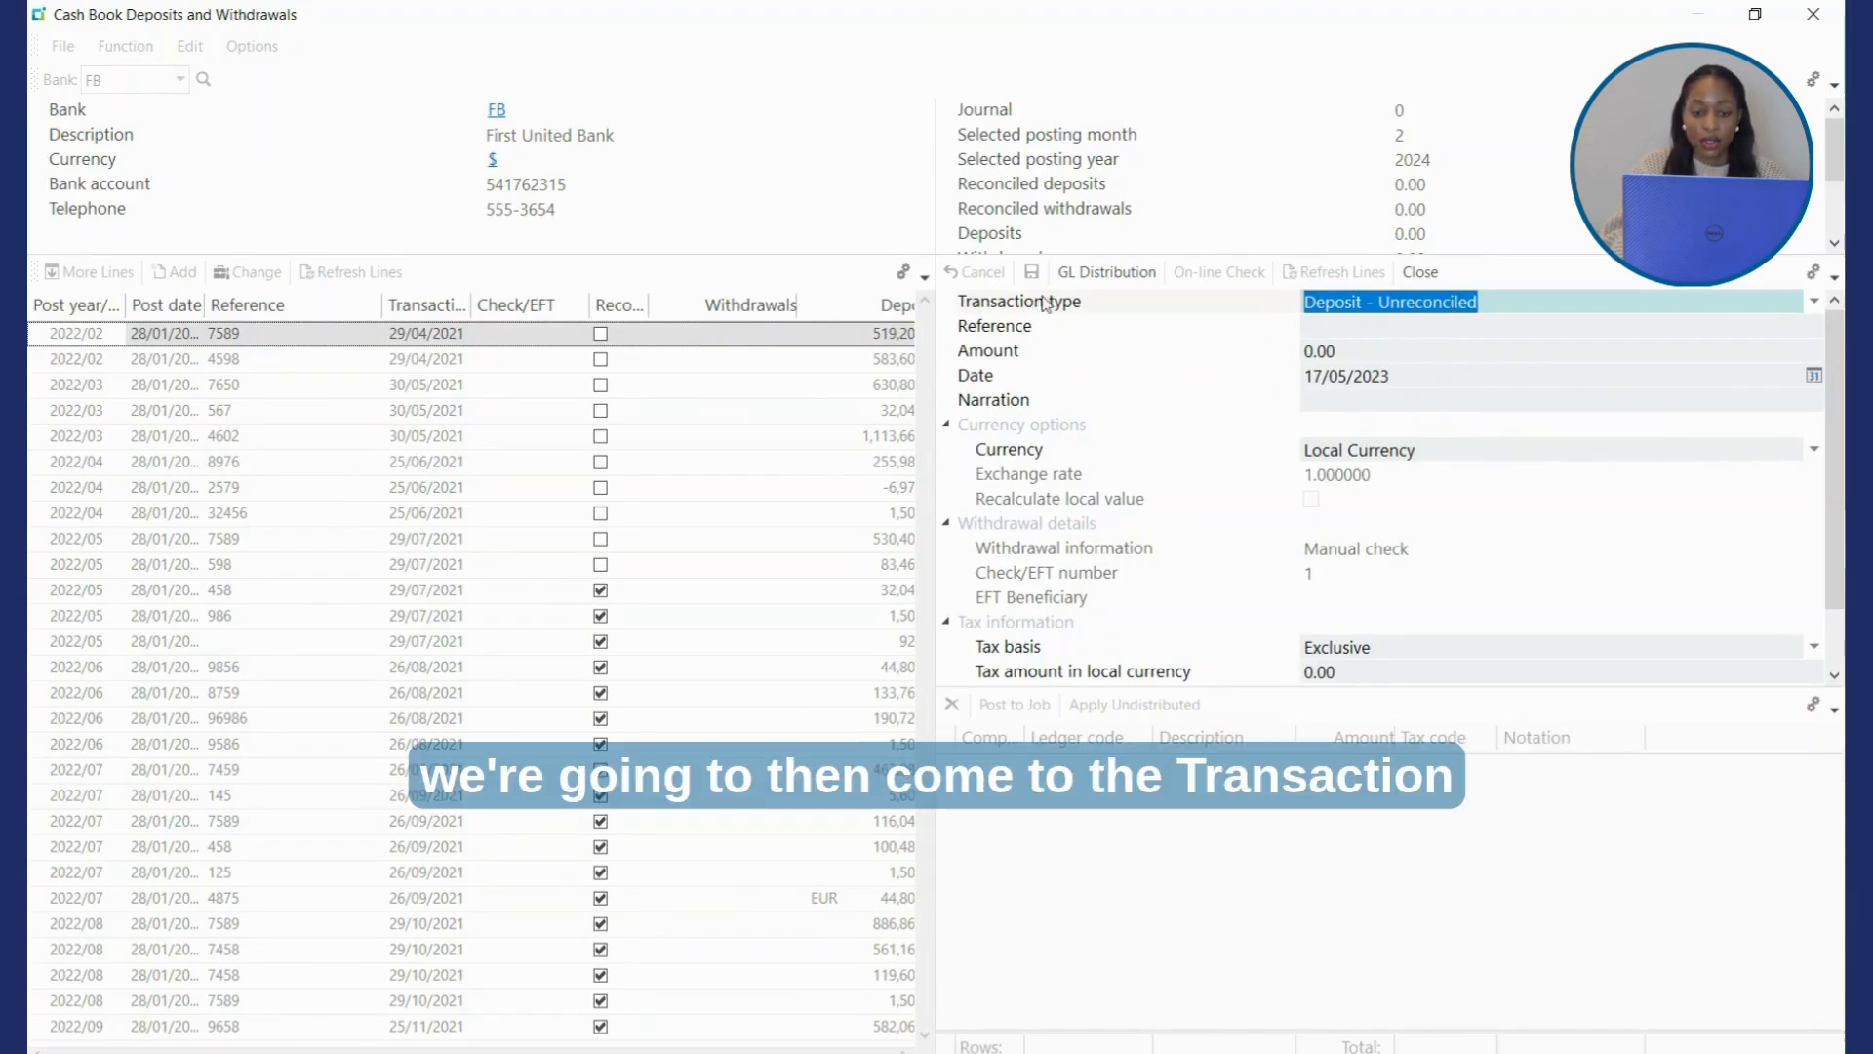
# Step: Set the new transaction's type to Withdrawal - Reconciled and enter BC201 as its reference
pyautogui.click(1815, 302)
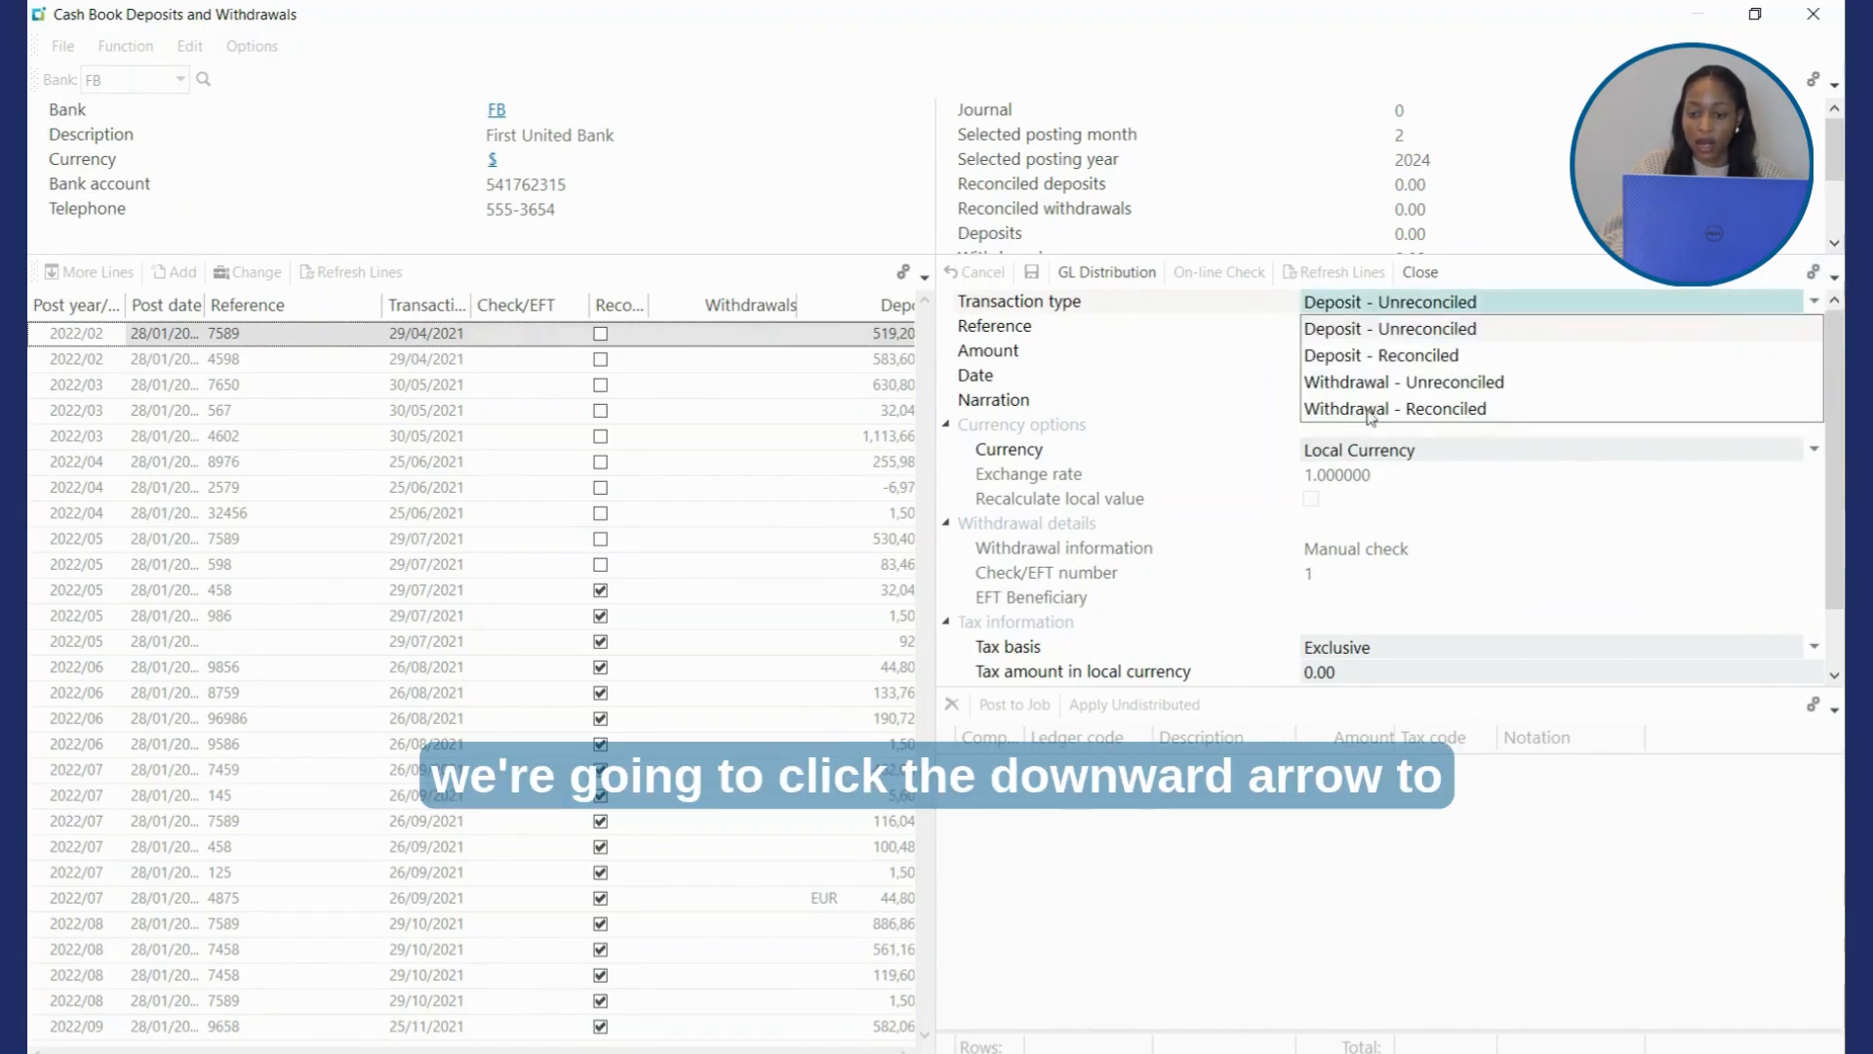
pyautogui.click(1442, 413)
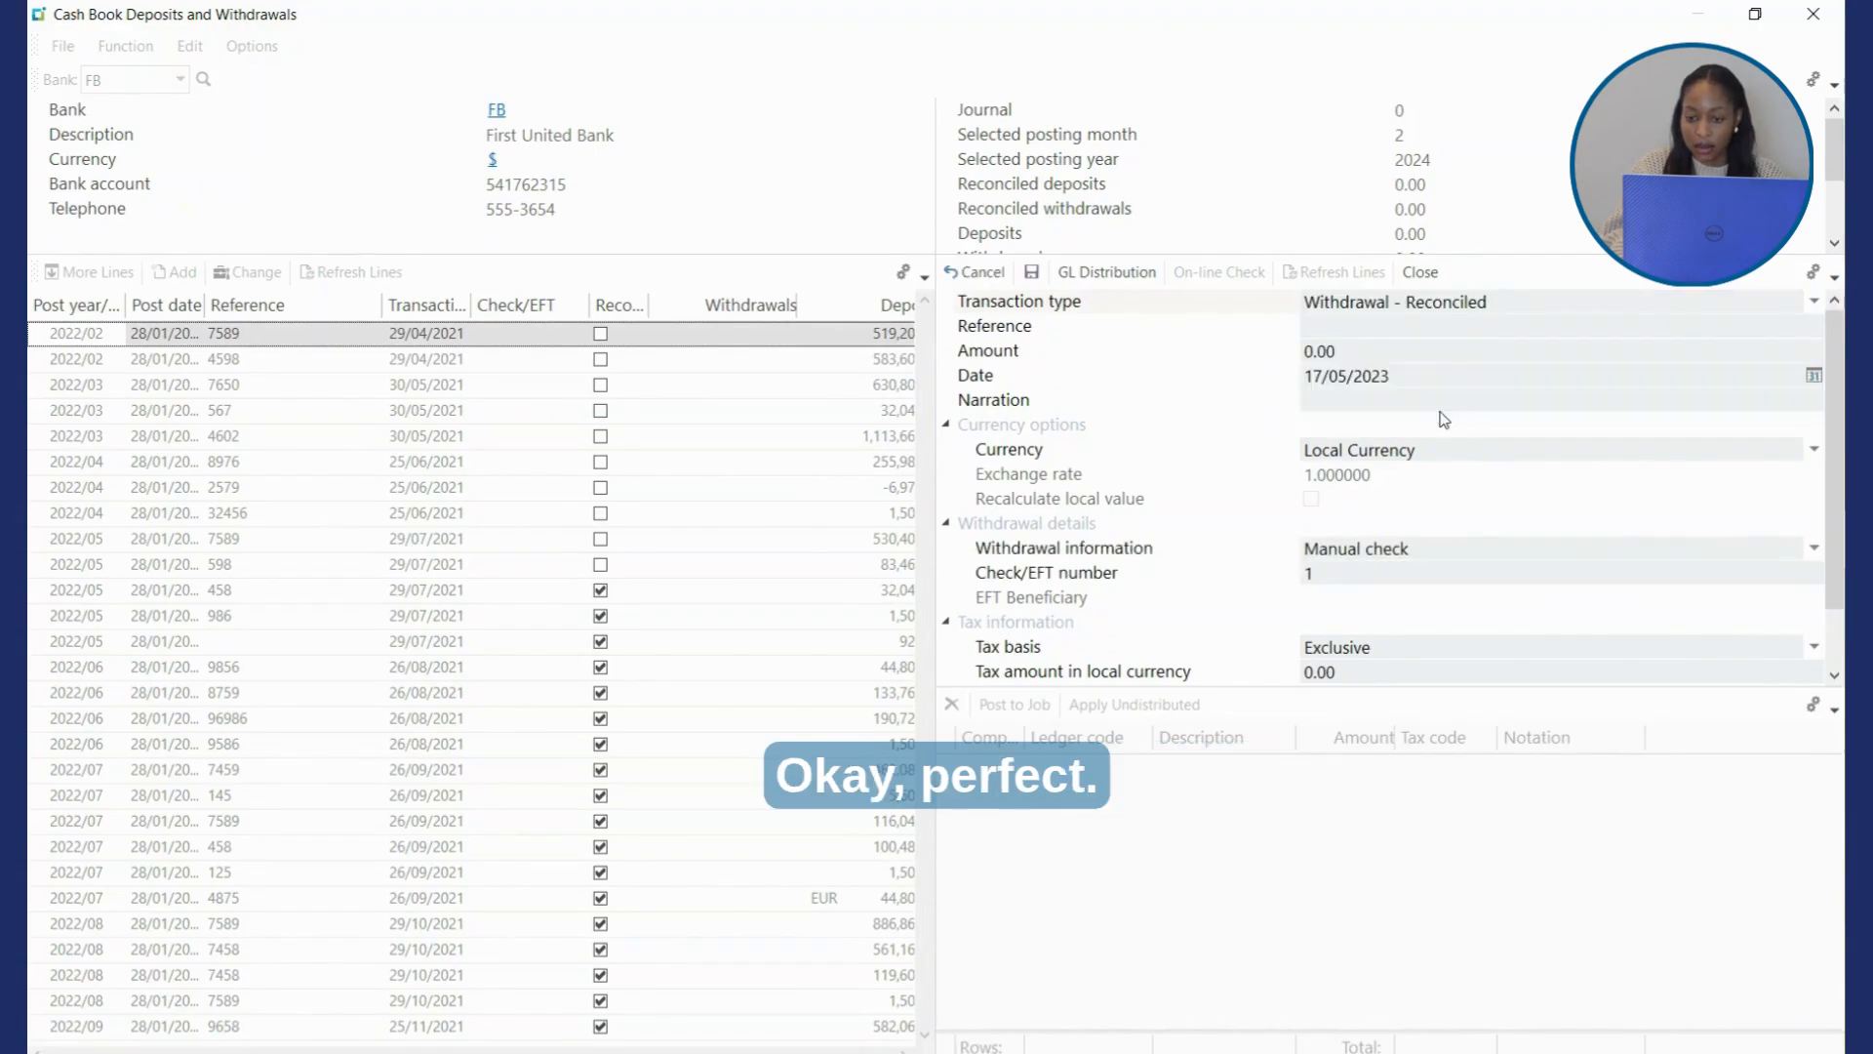
pyautogui.click(1326, 327)
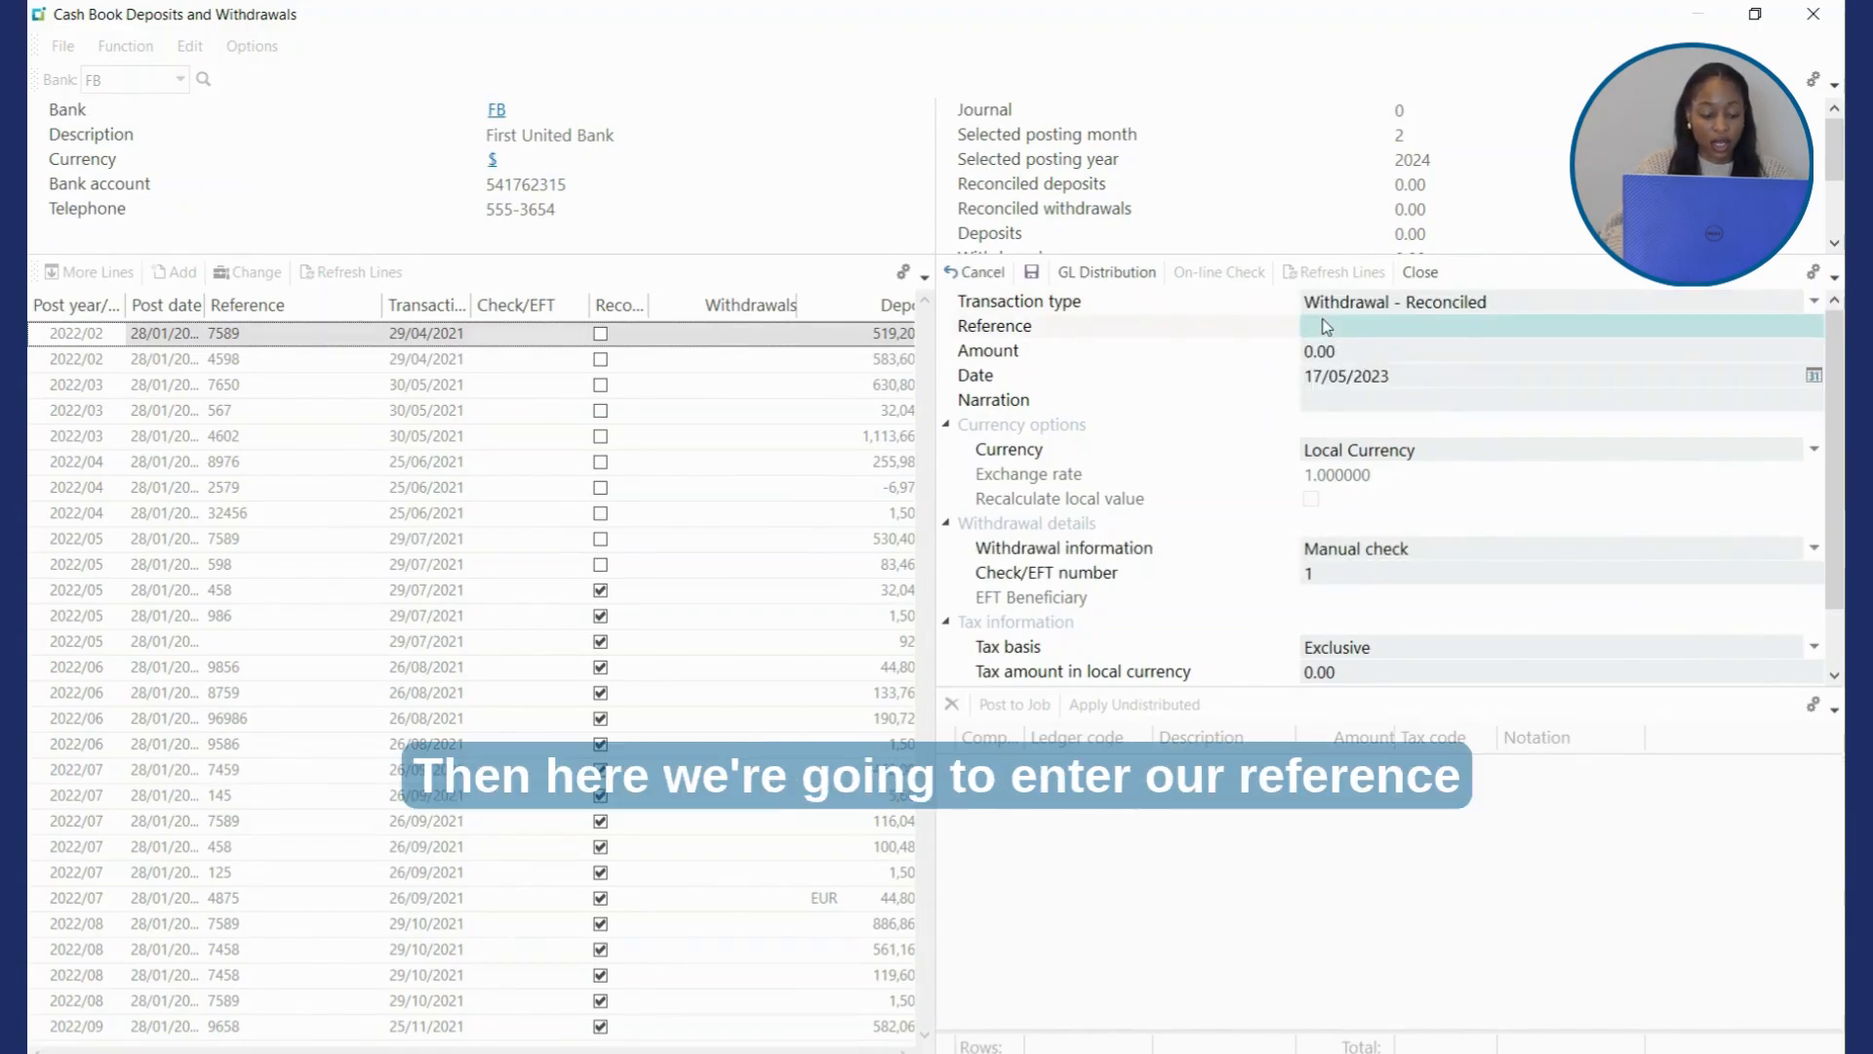
pyautogui.write('BC')
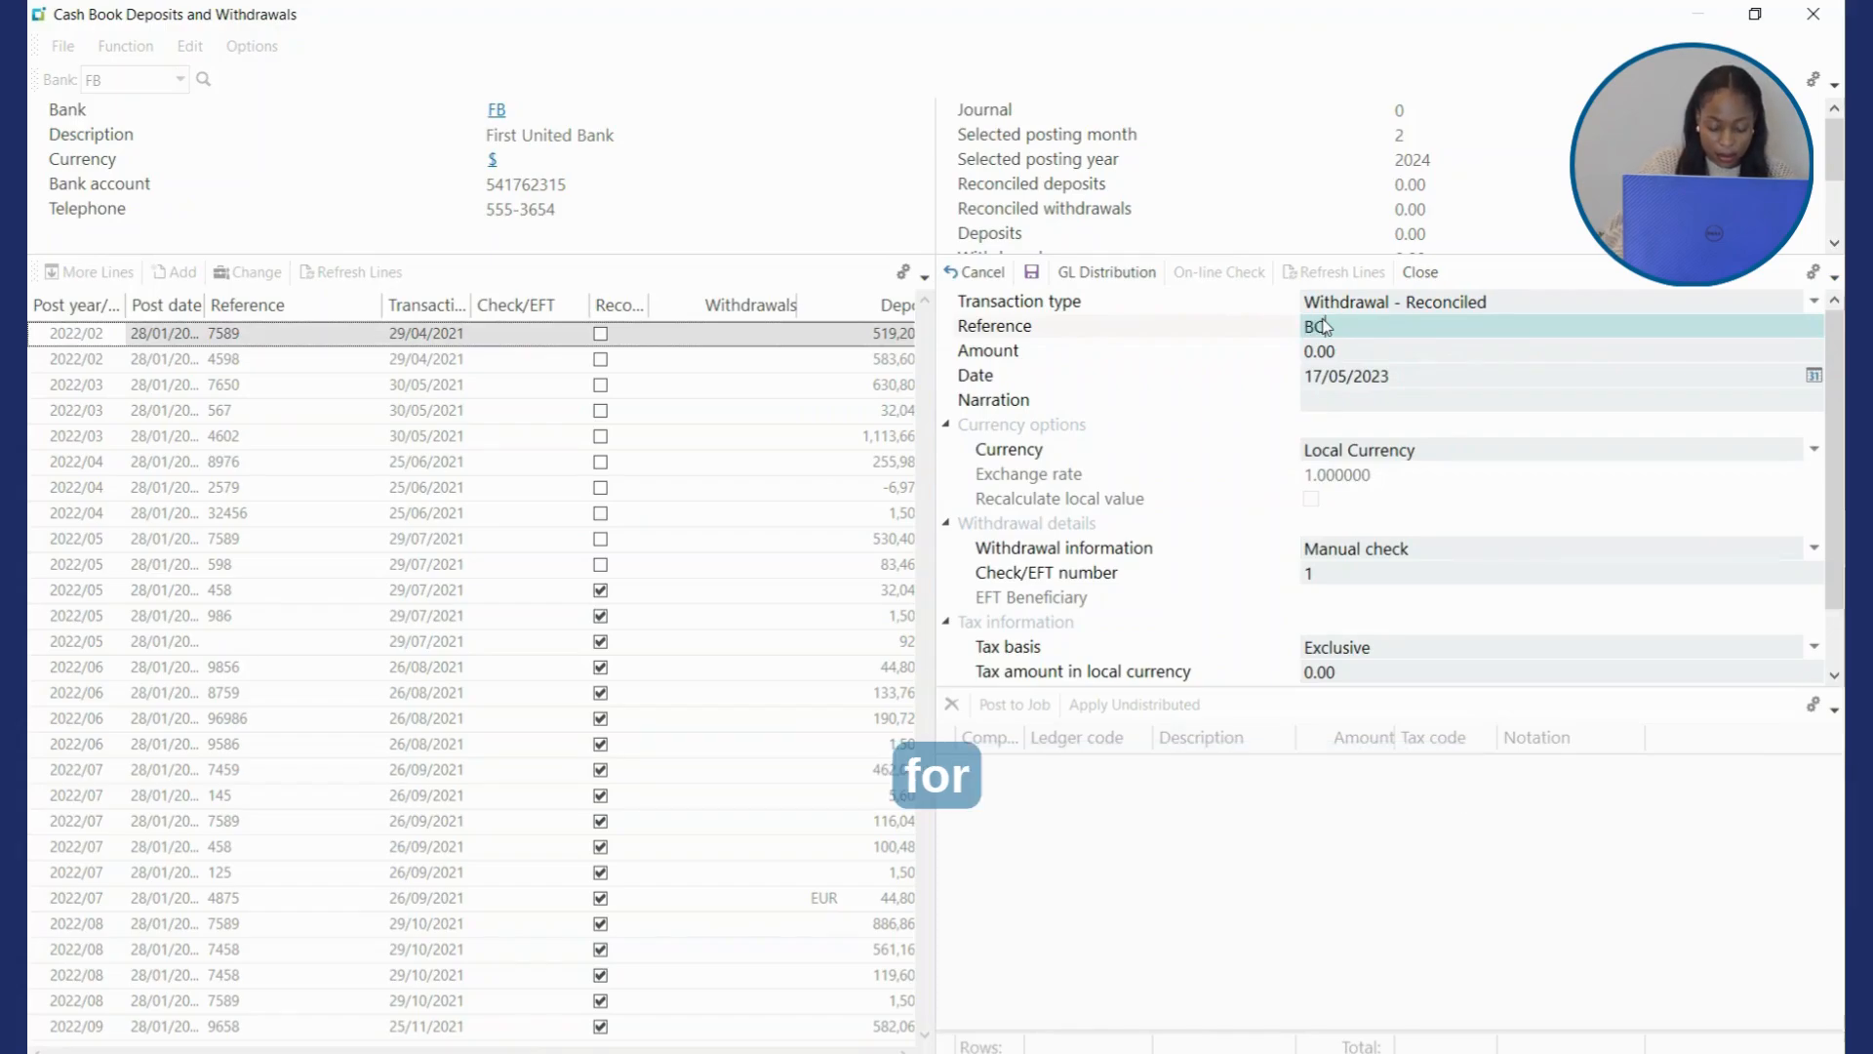
pyautogui.write('001')
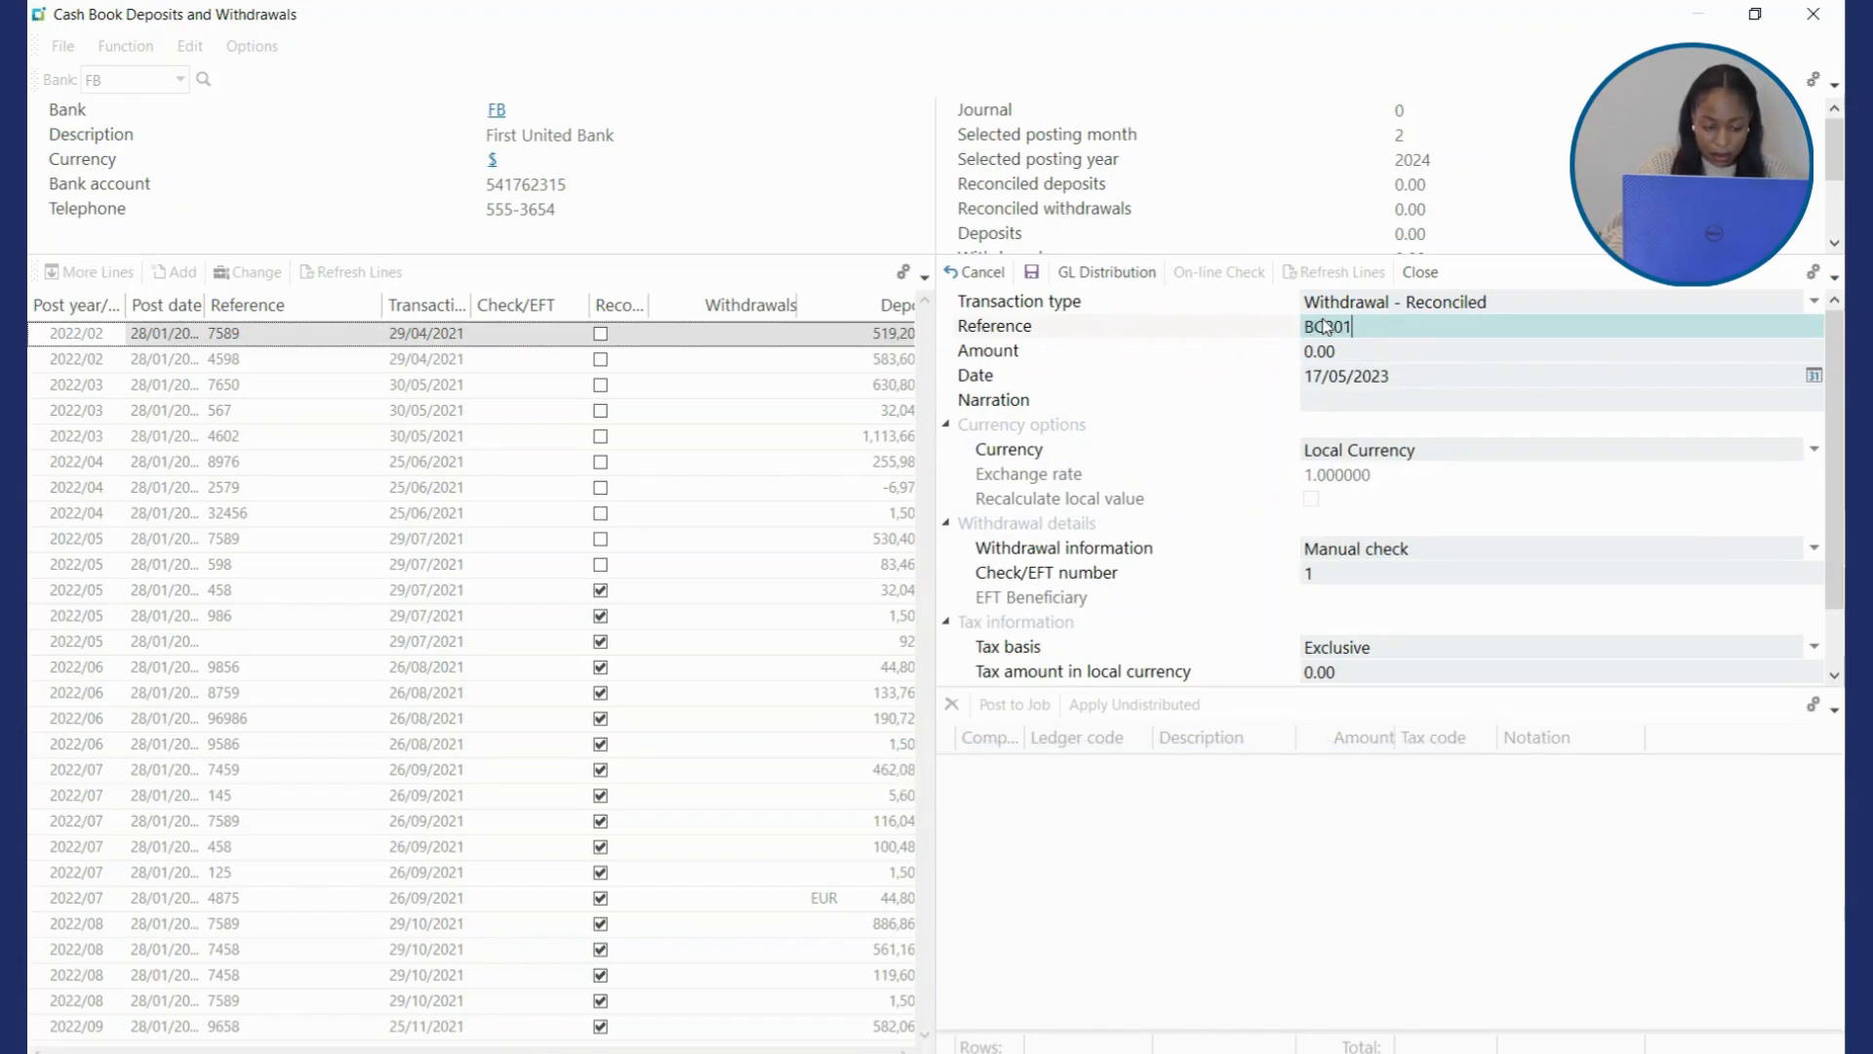
pyautogui.press('Tab')
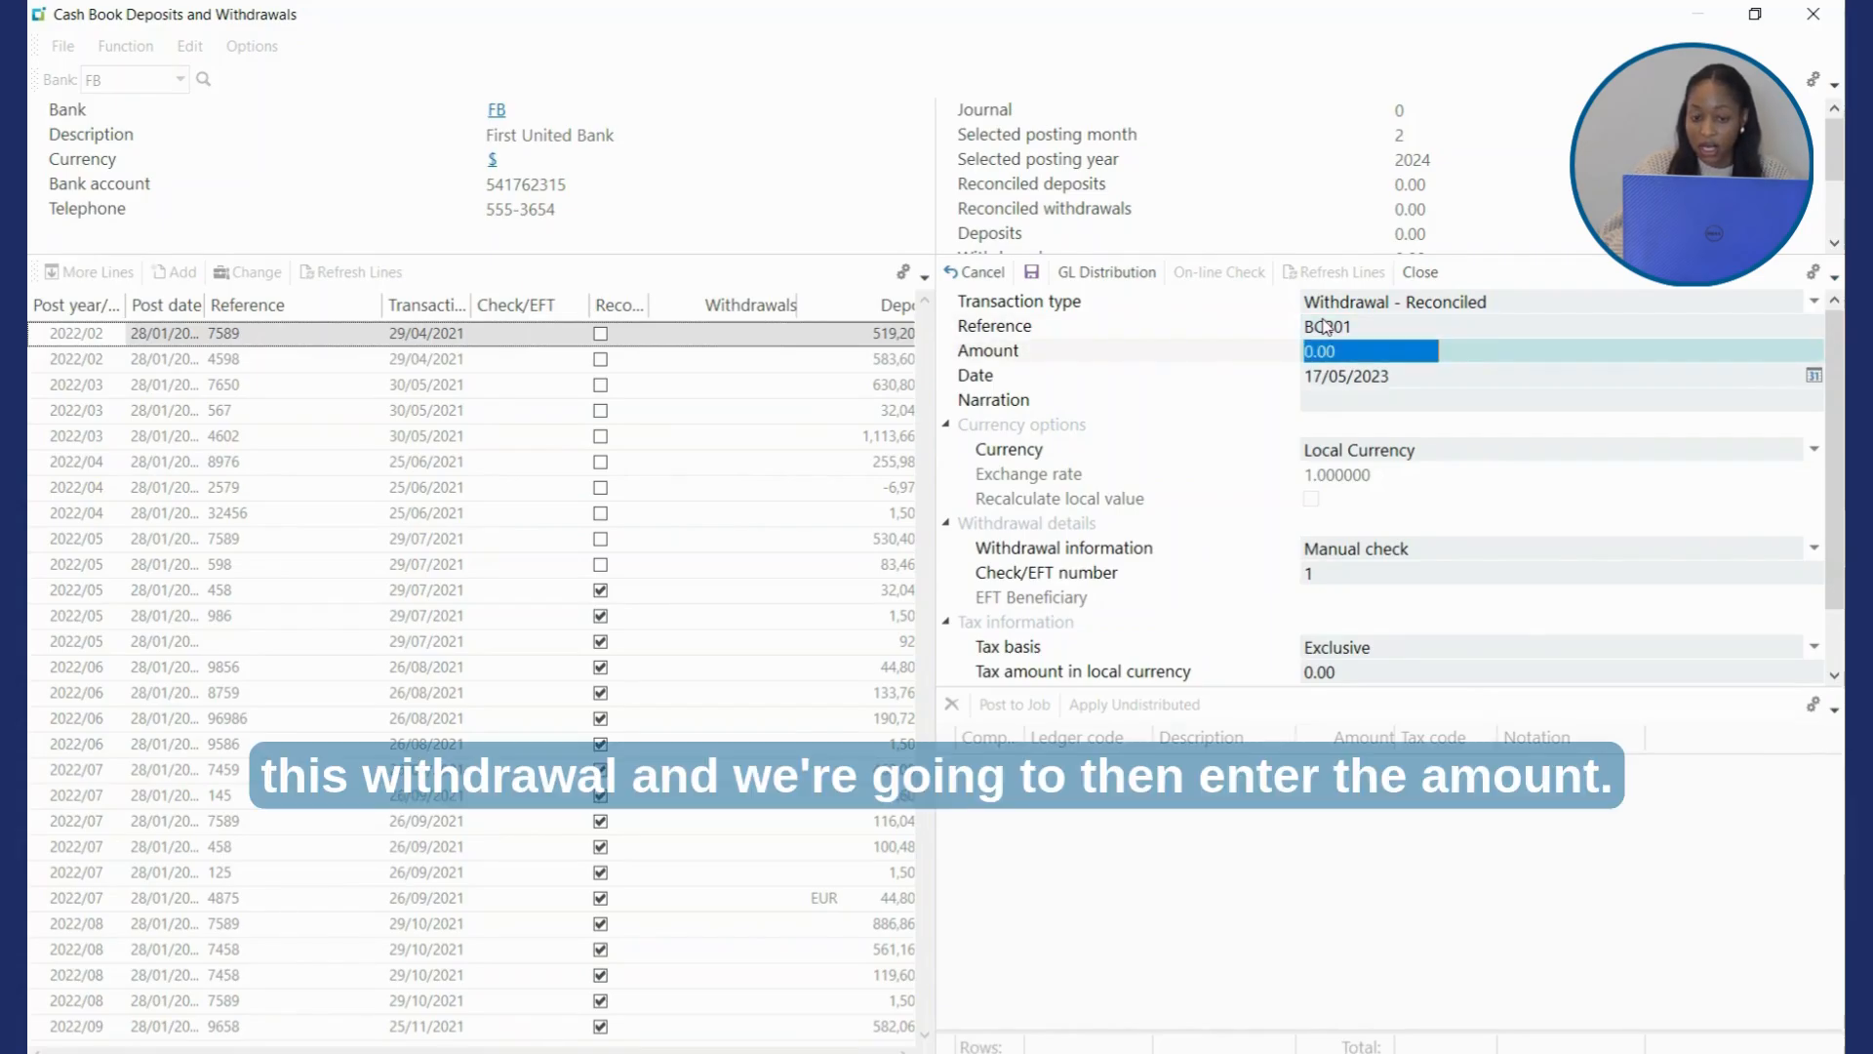
# Step: Enter 50.00 as the withdrawal amount and Statement 201 as the narration, keeping the default date
pyautogui.write('50')
pyautogui.press('Tab')
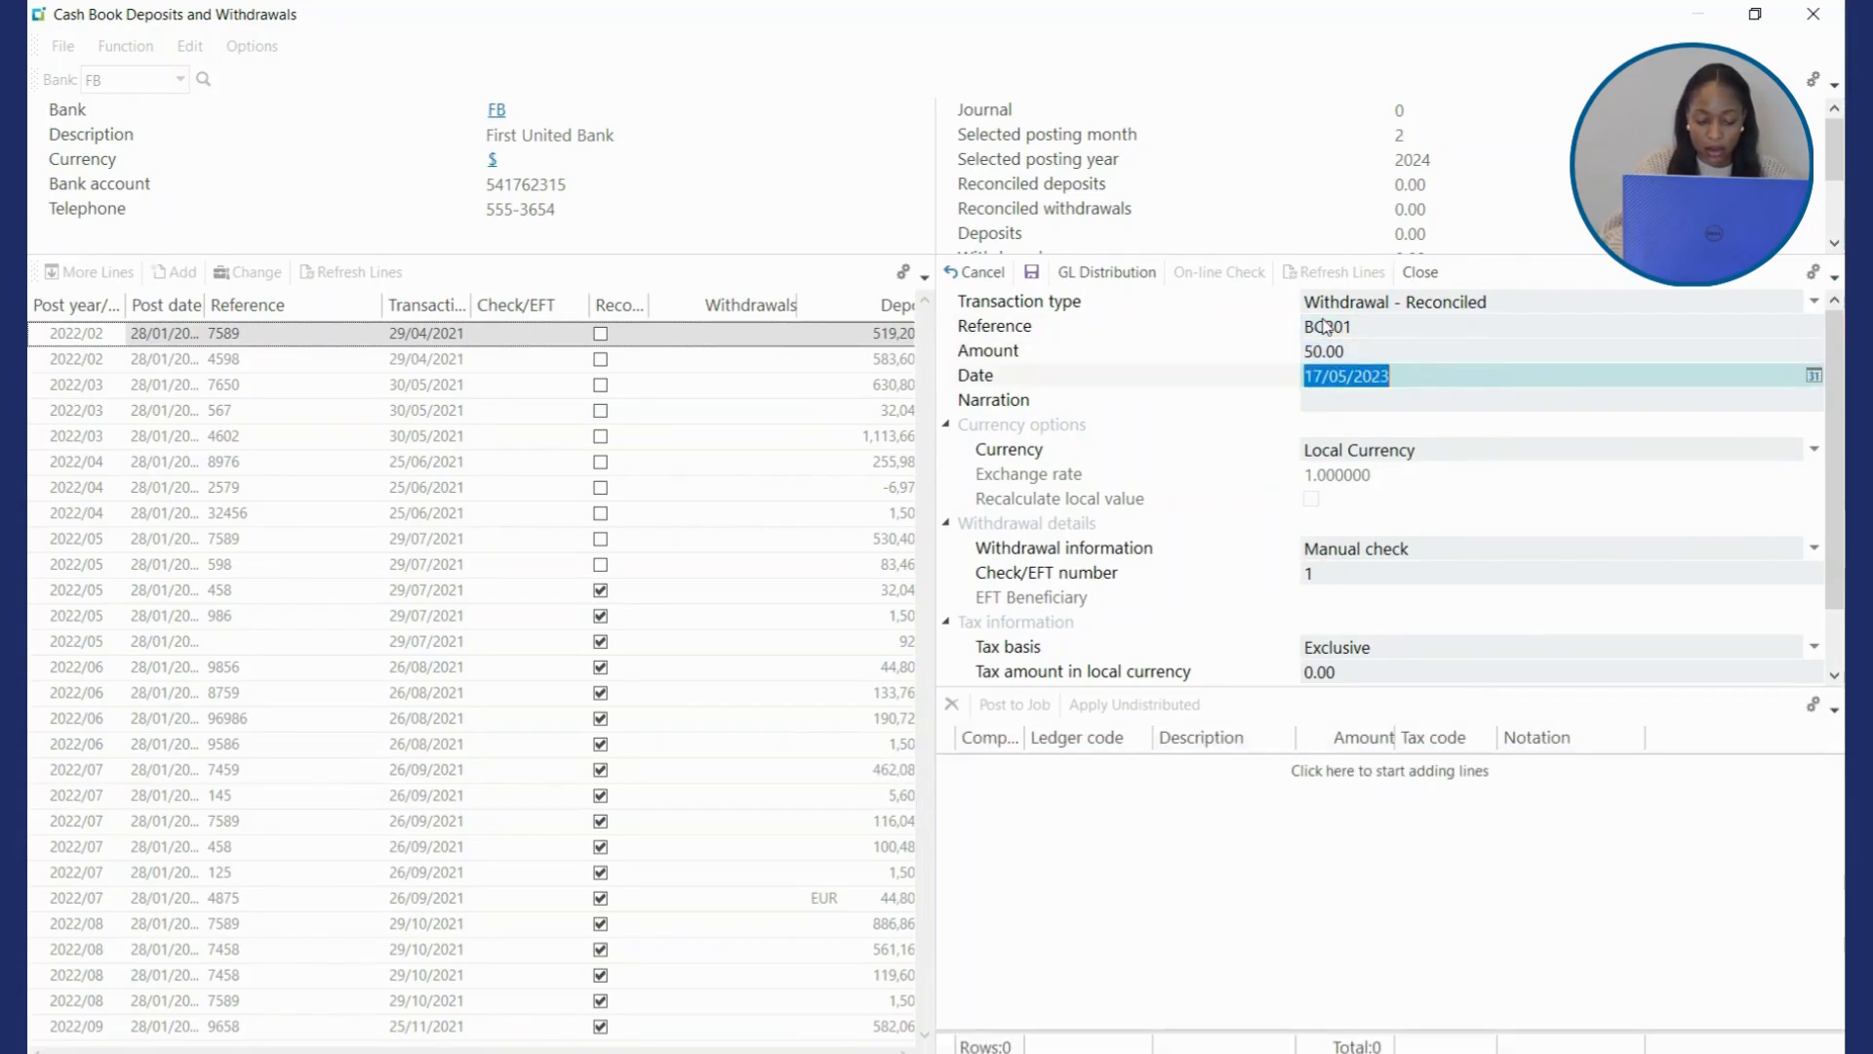
pyautogui.press('Tab')
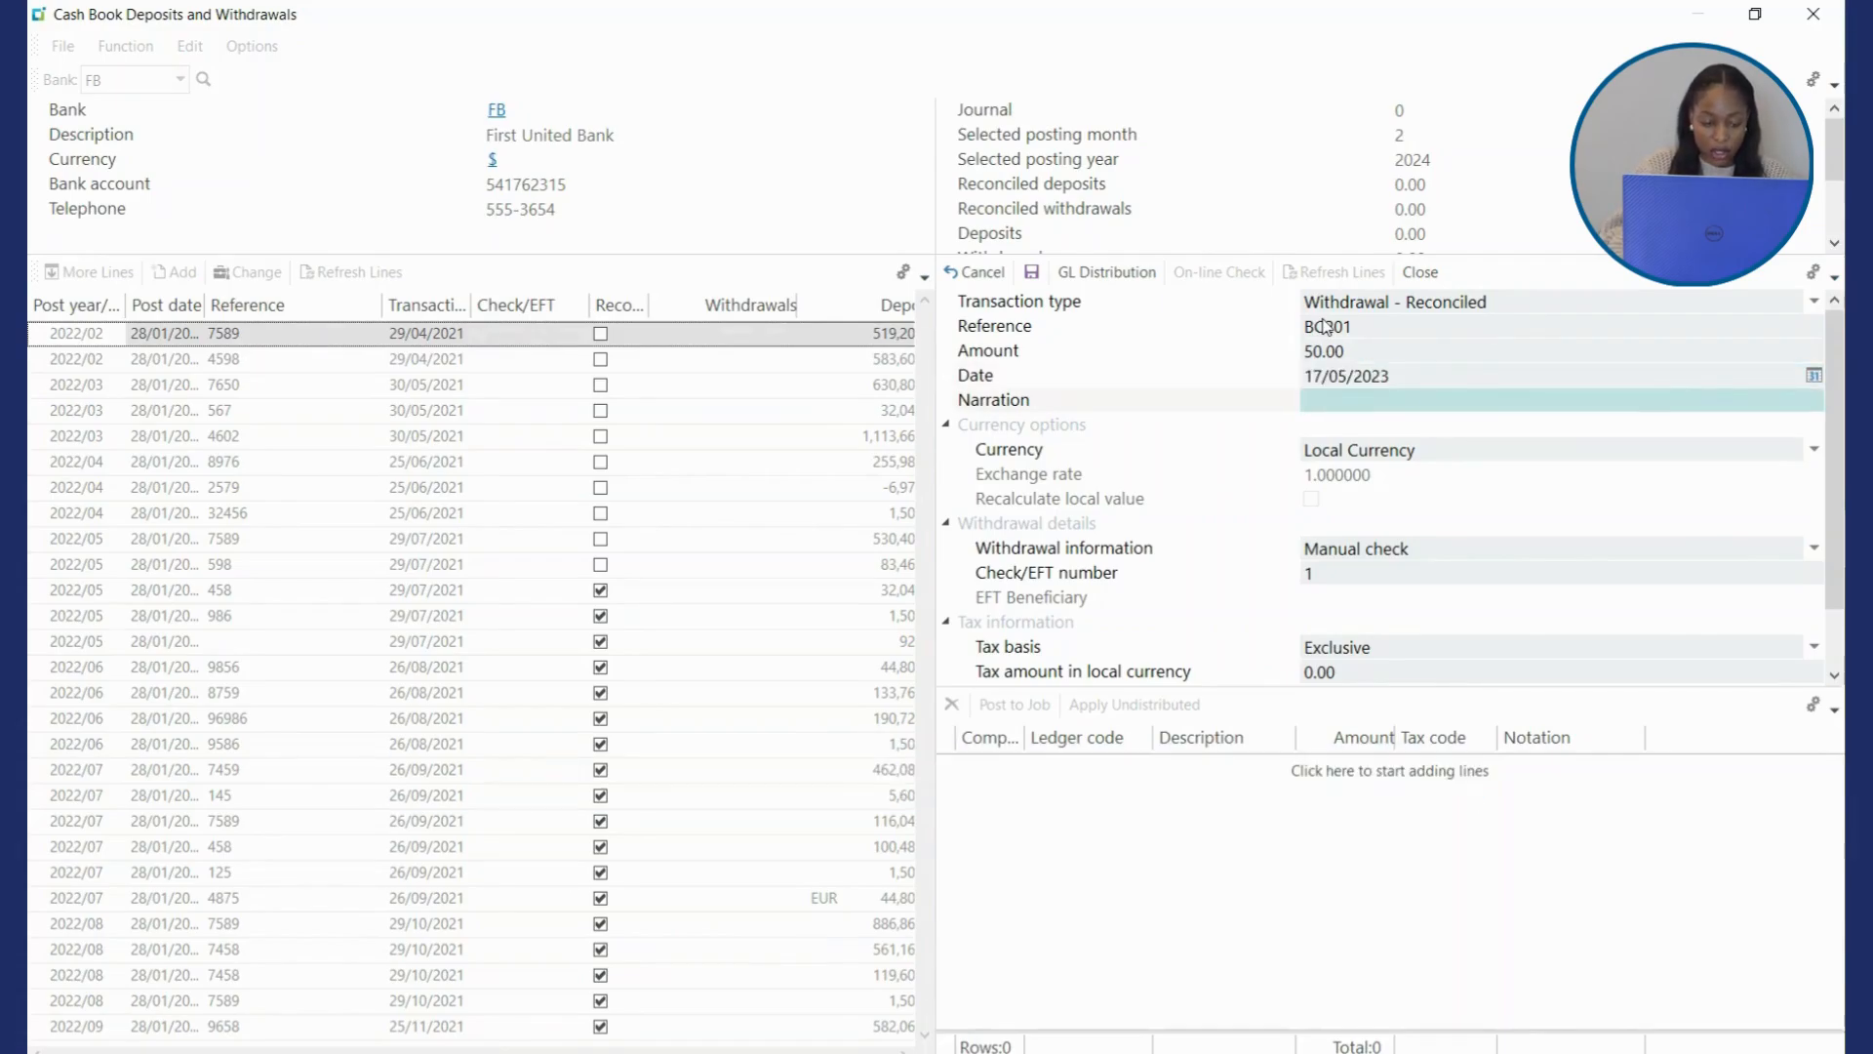
pyautogui.write('Sta')
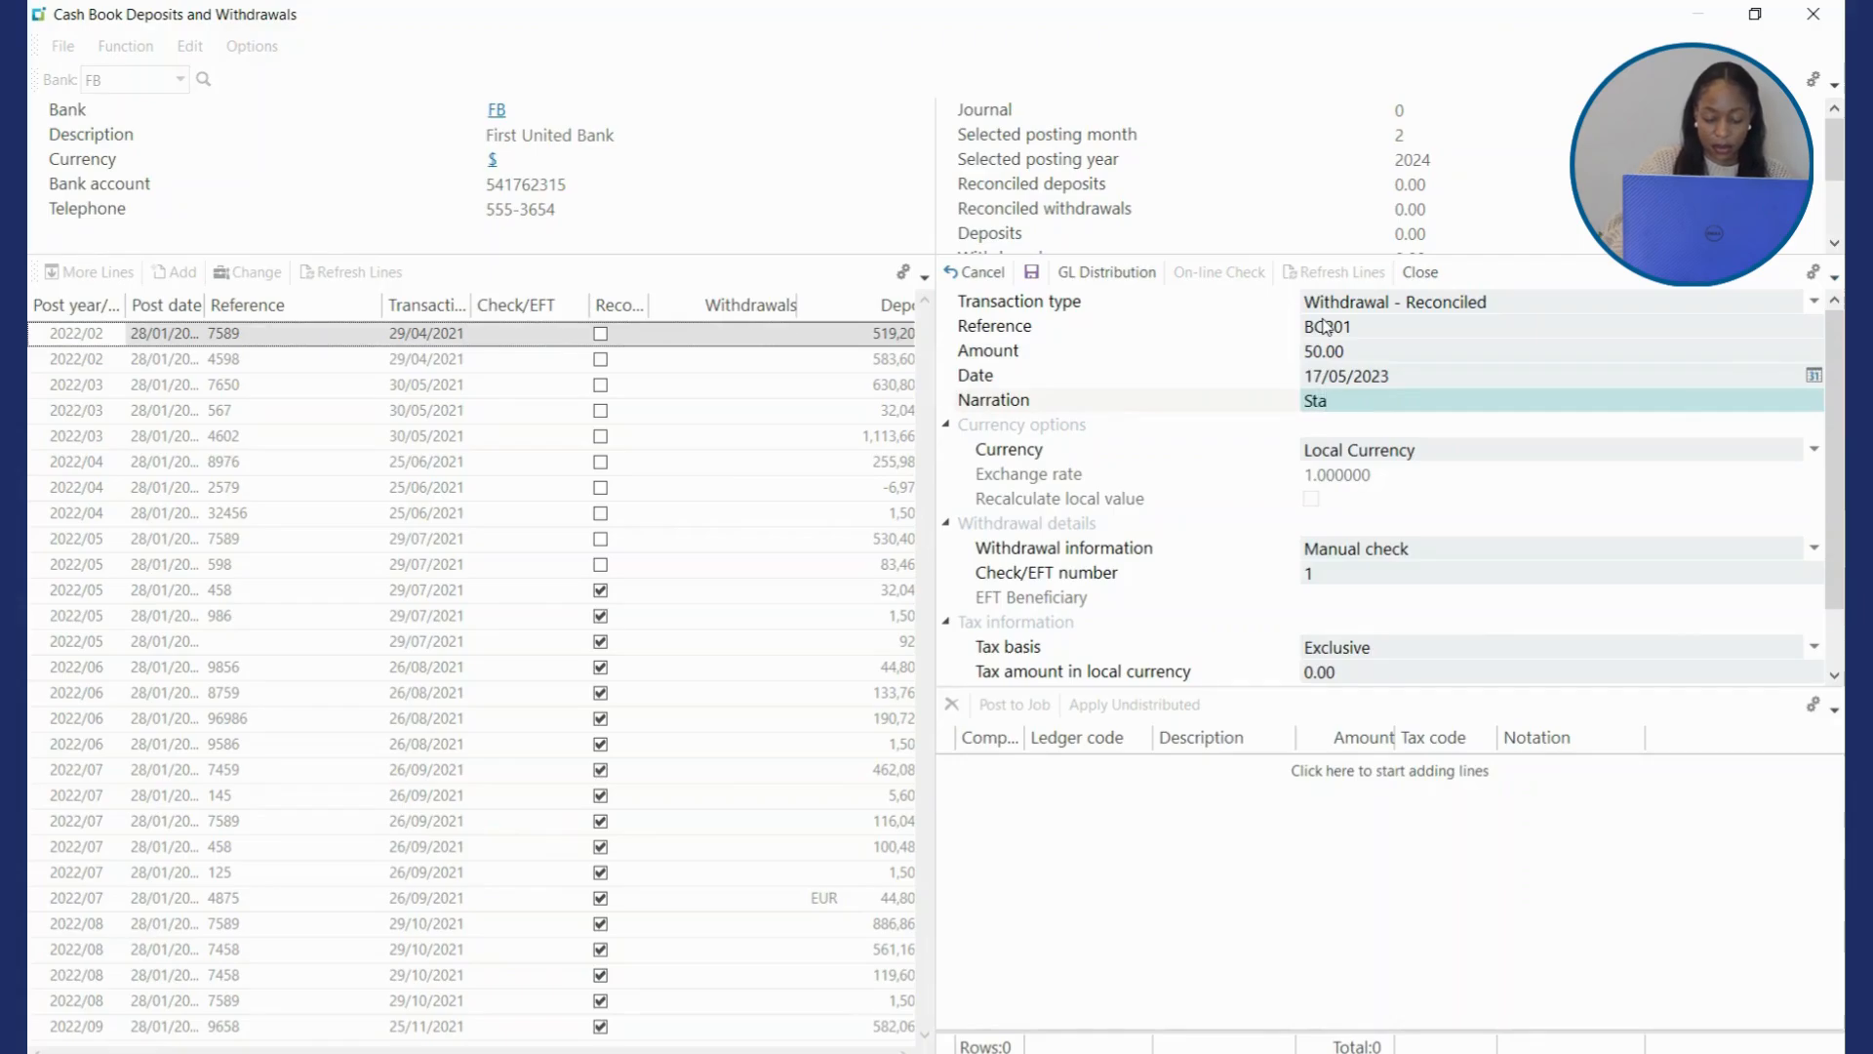
pyautogui.write('tement')
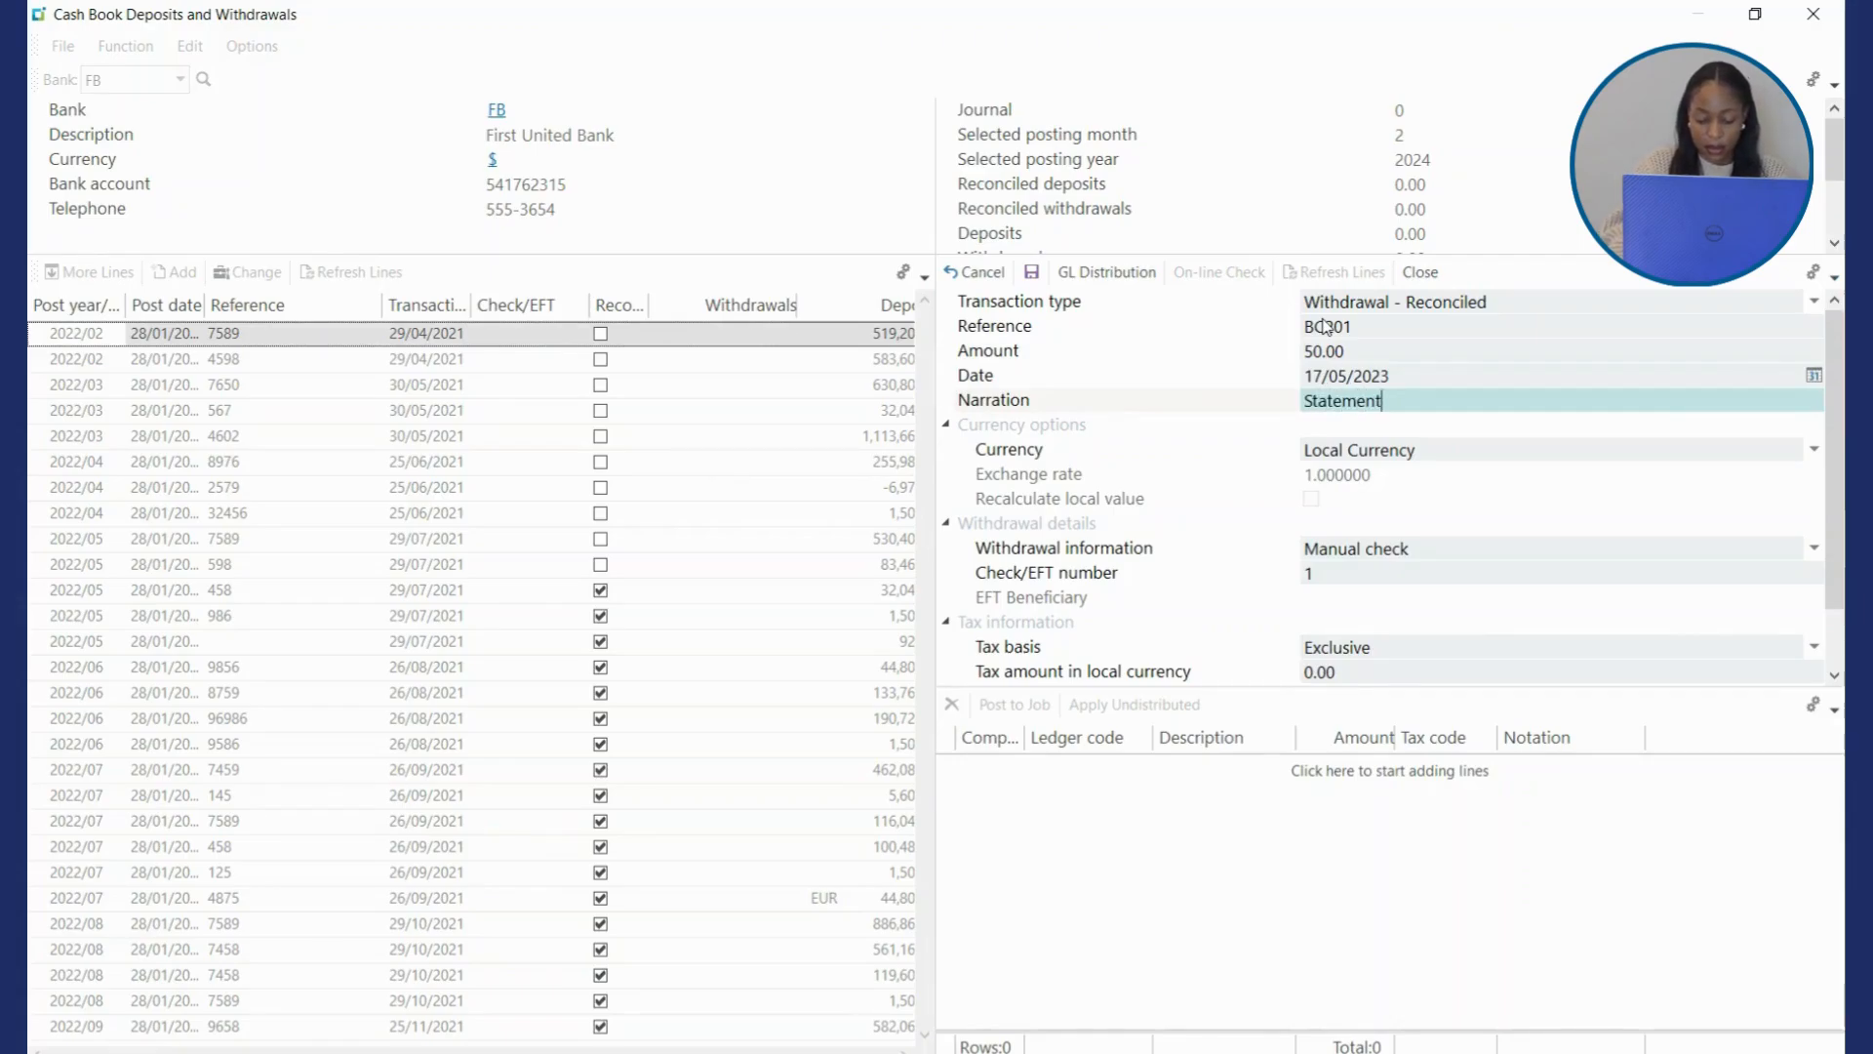
pyautogui.write(' 201')
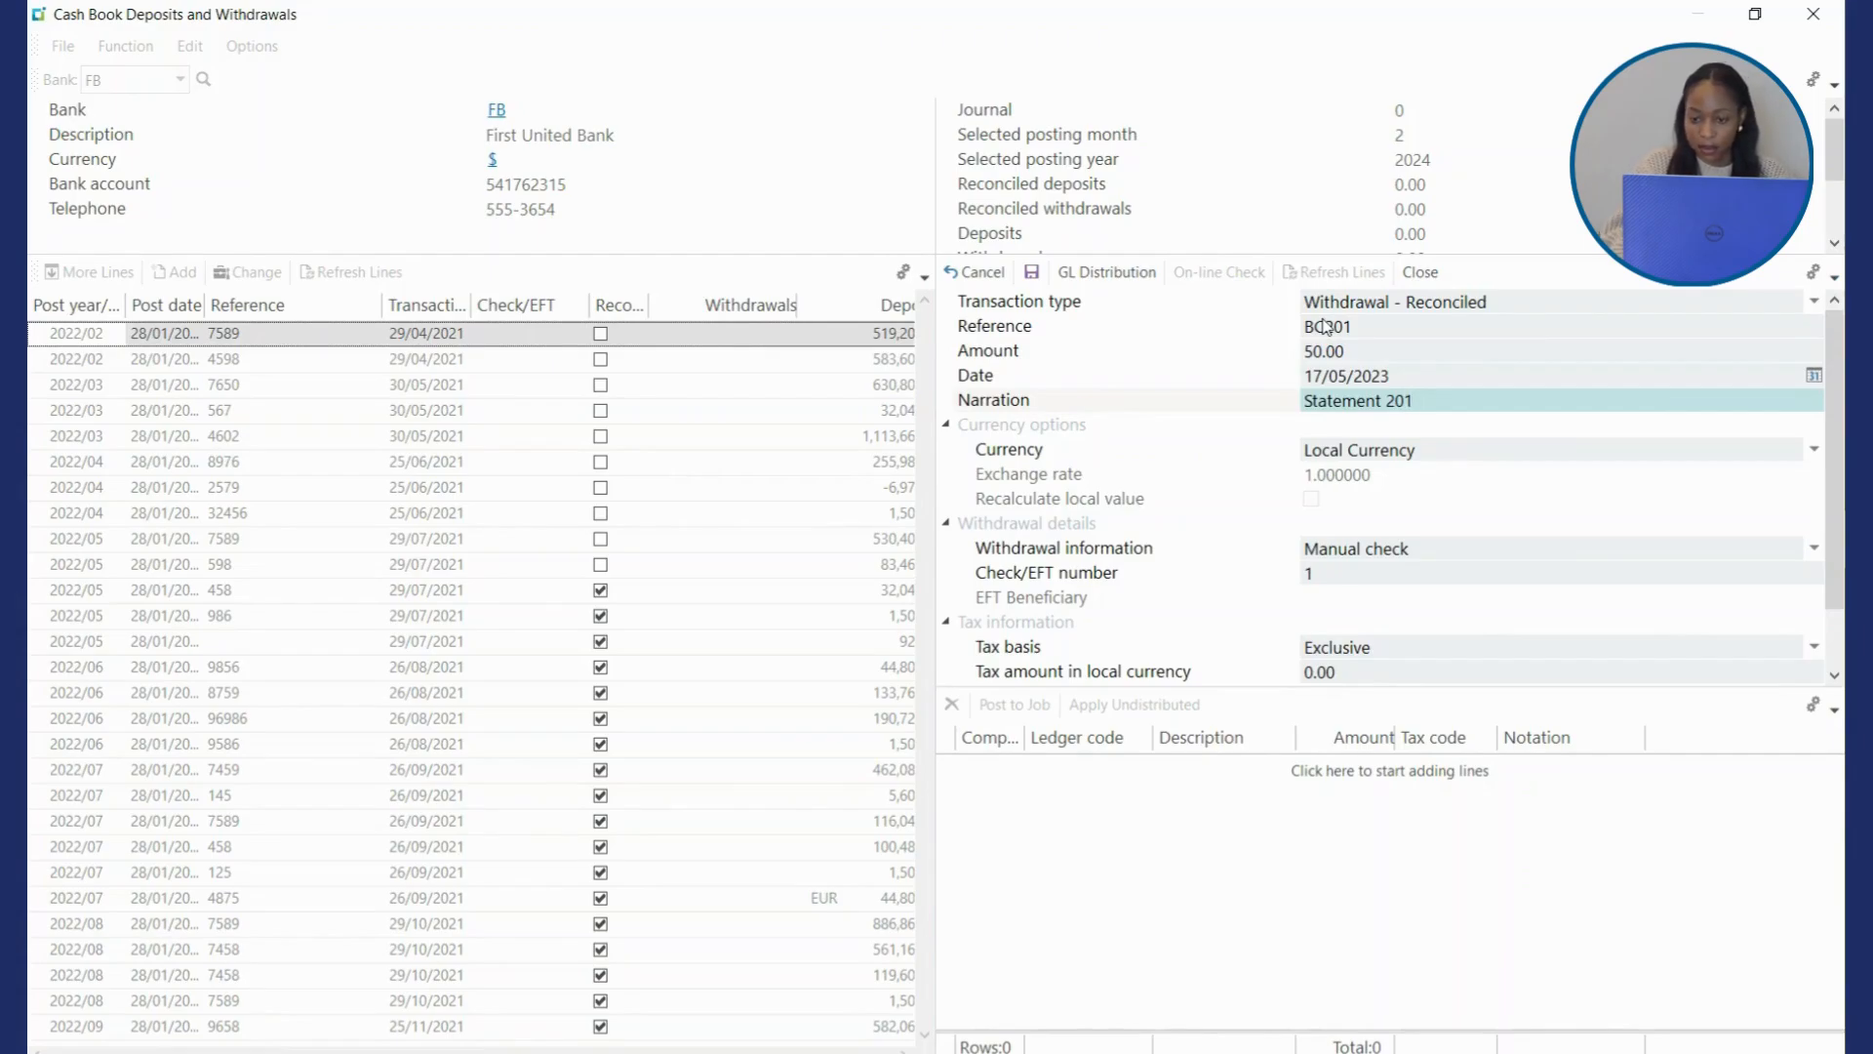
pyautogui.press('Tab')
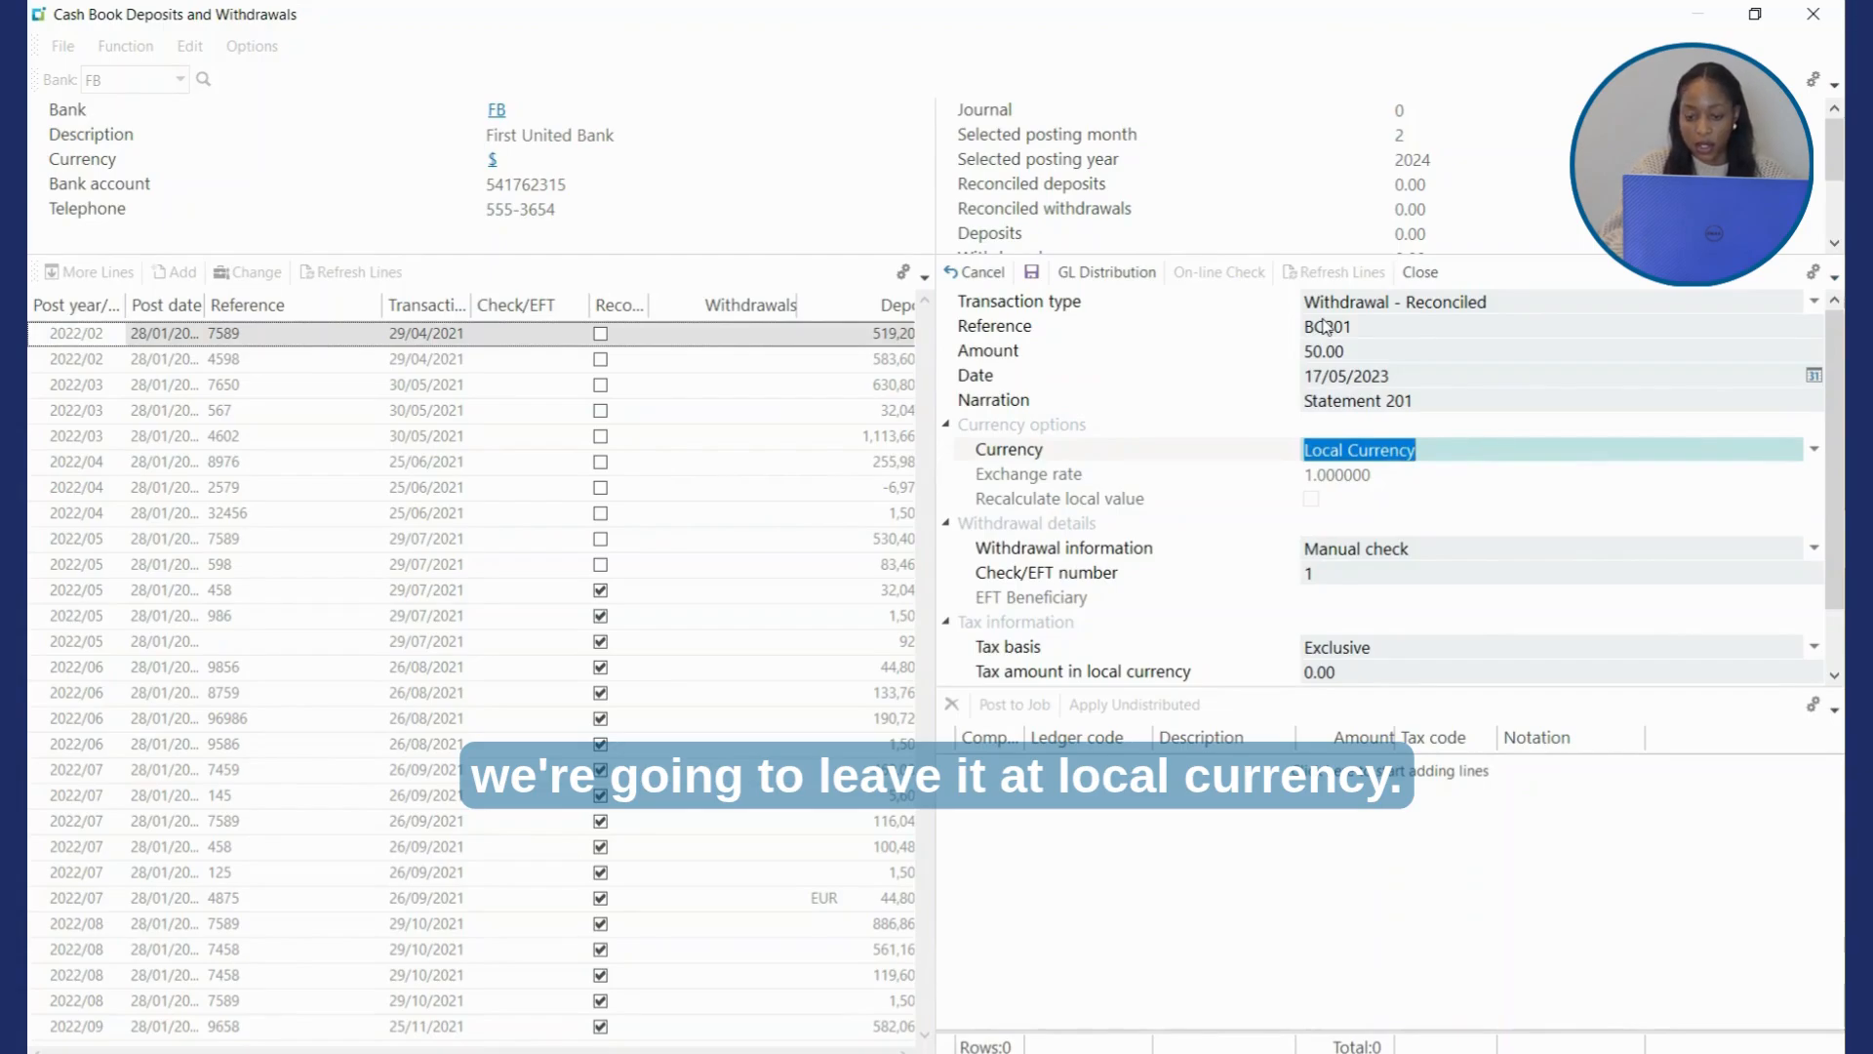
# Step: Keep the local currency and set the withdrawal information to No check number required
pyautogui.press('Tab')
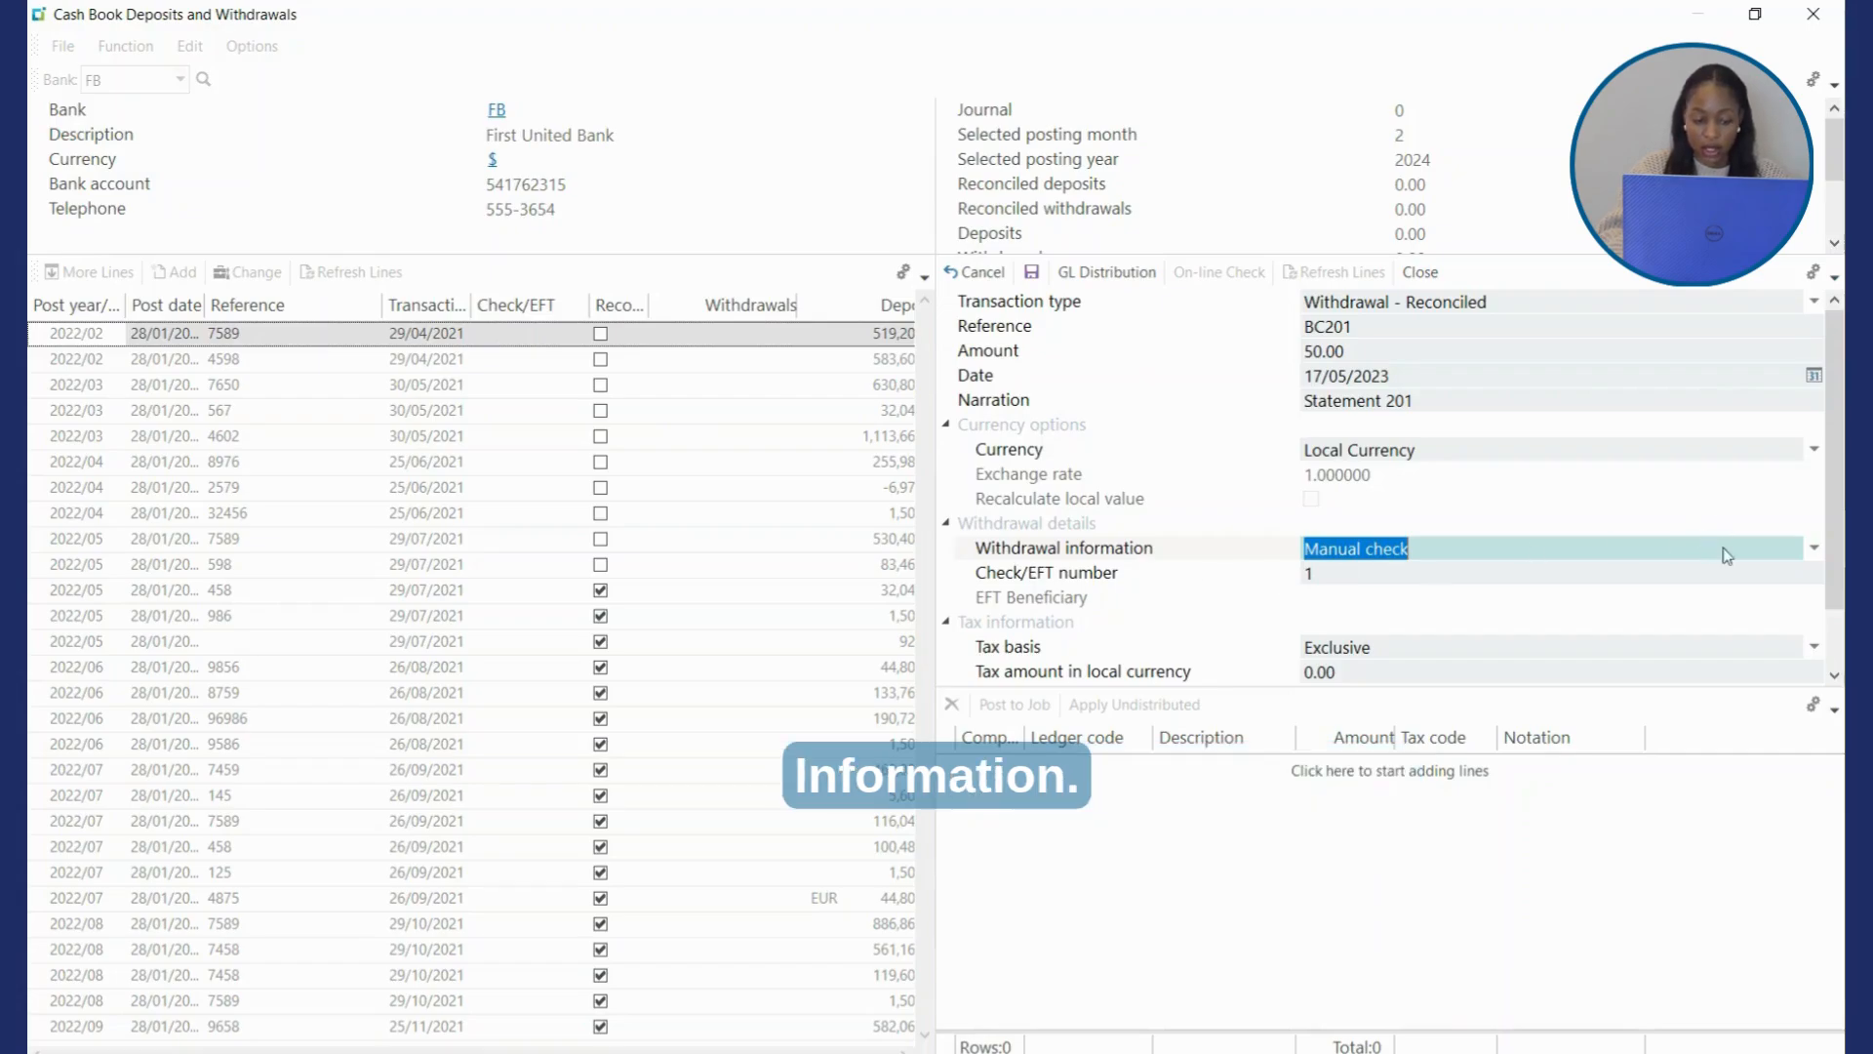
pyautogui.click(1817, 551)
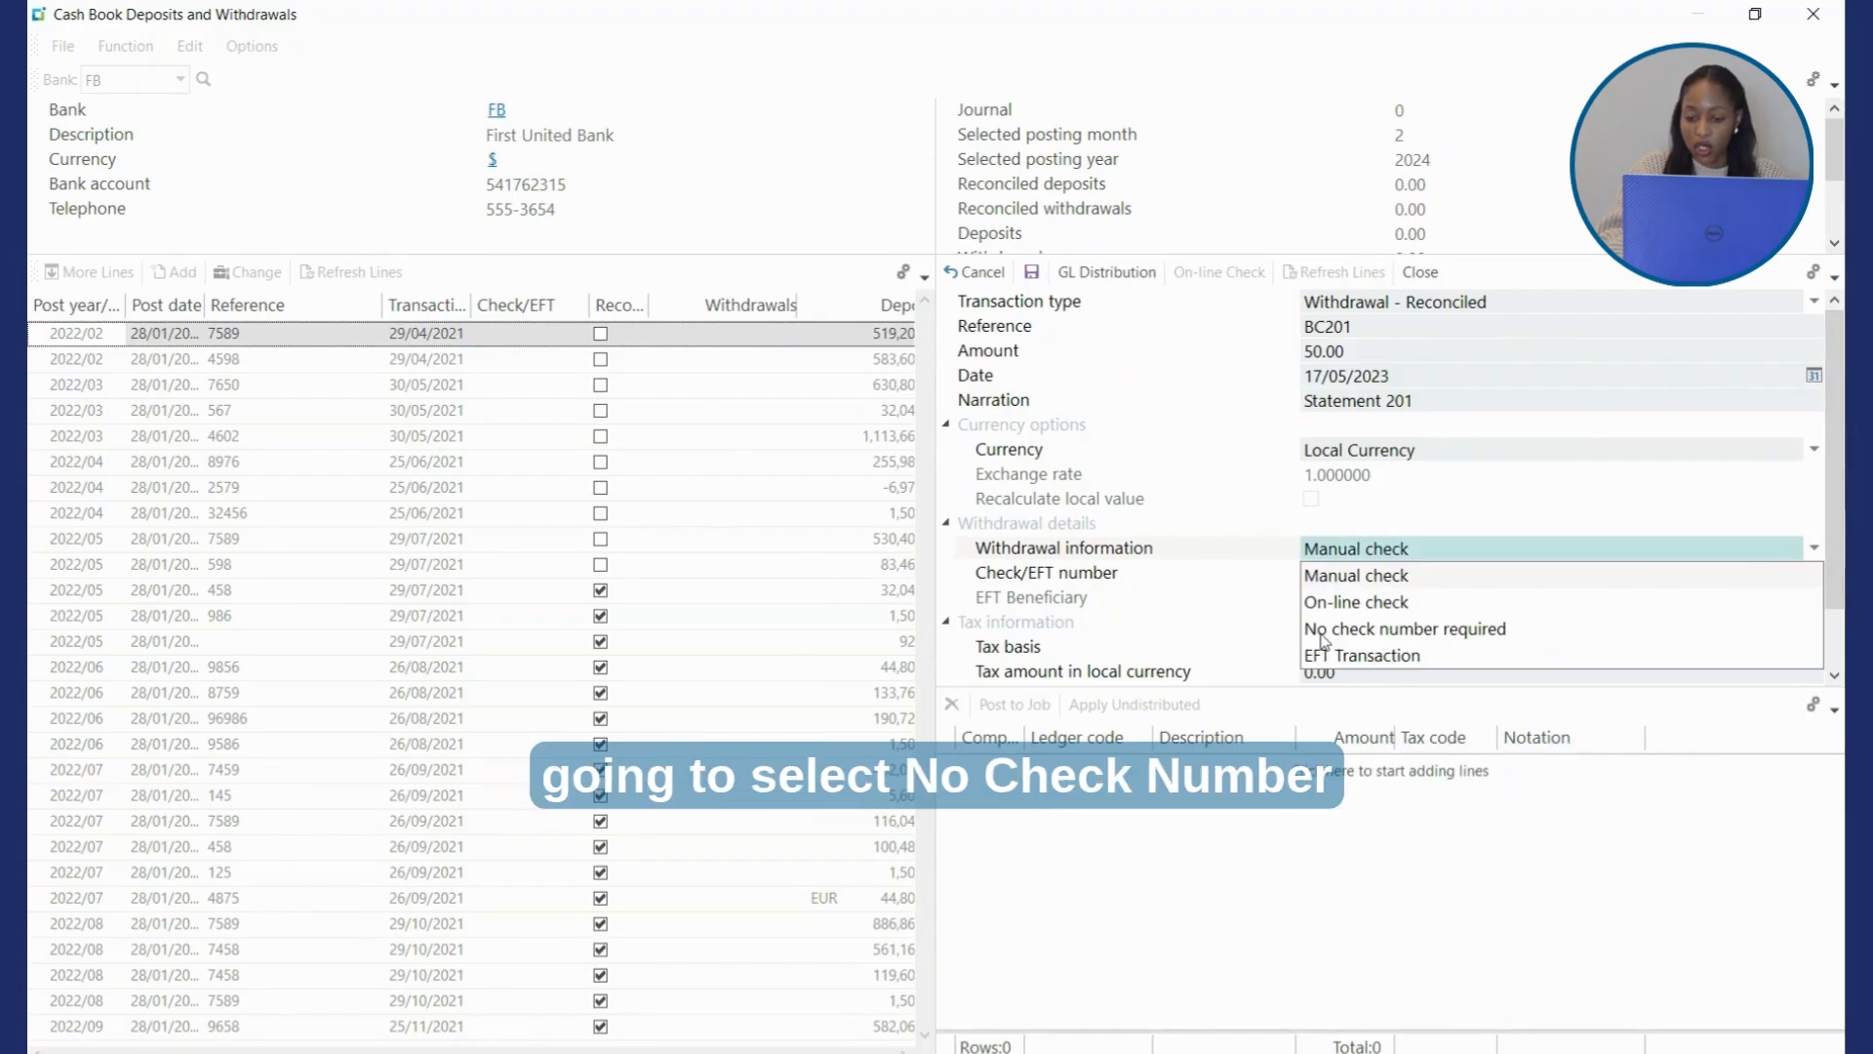
pyautogui.click(1451, 632)
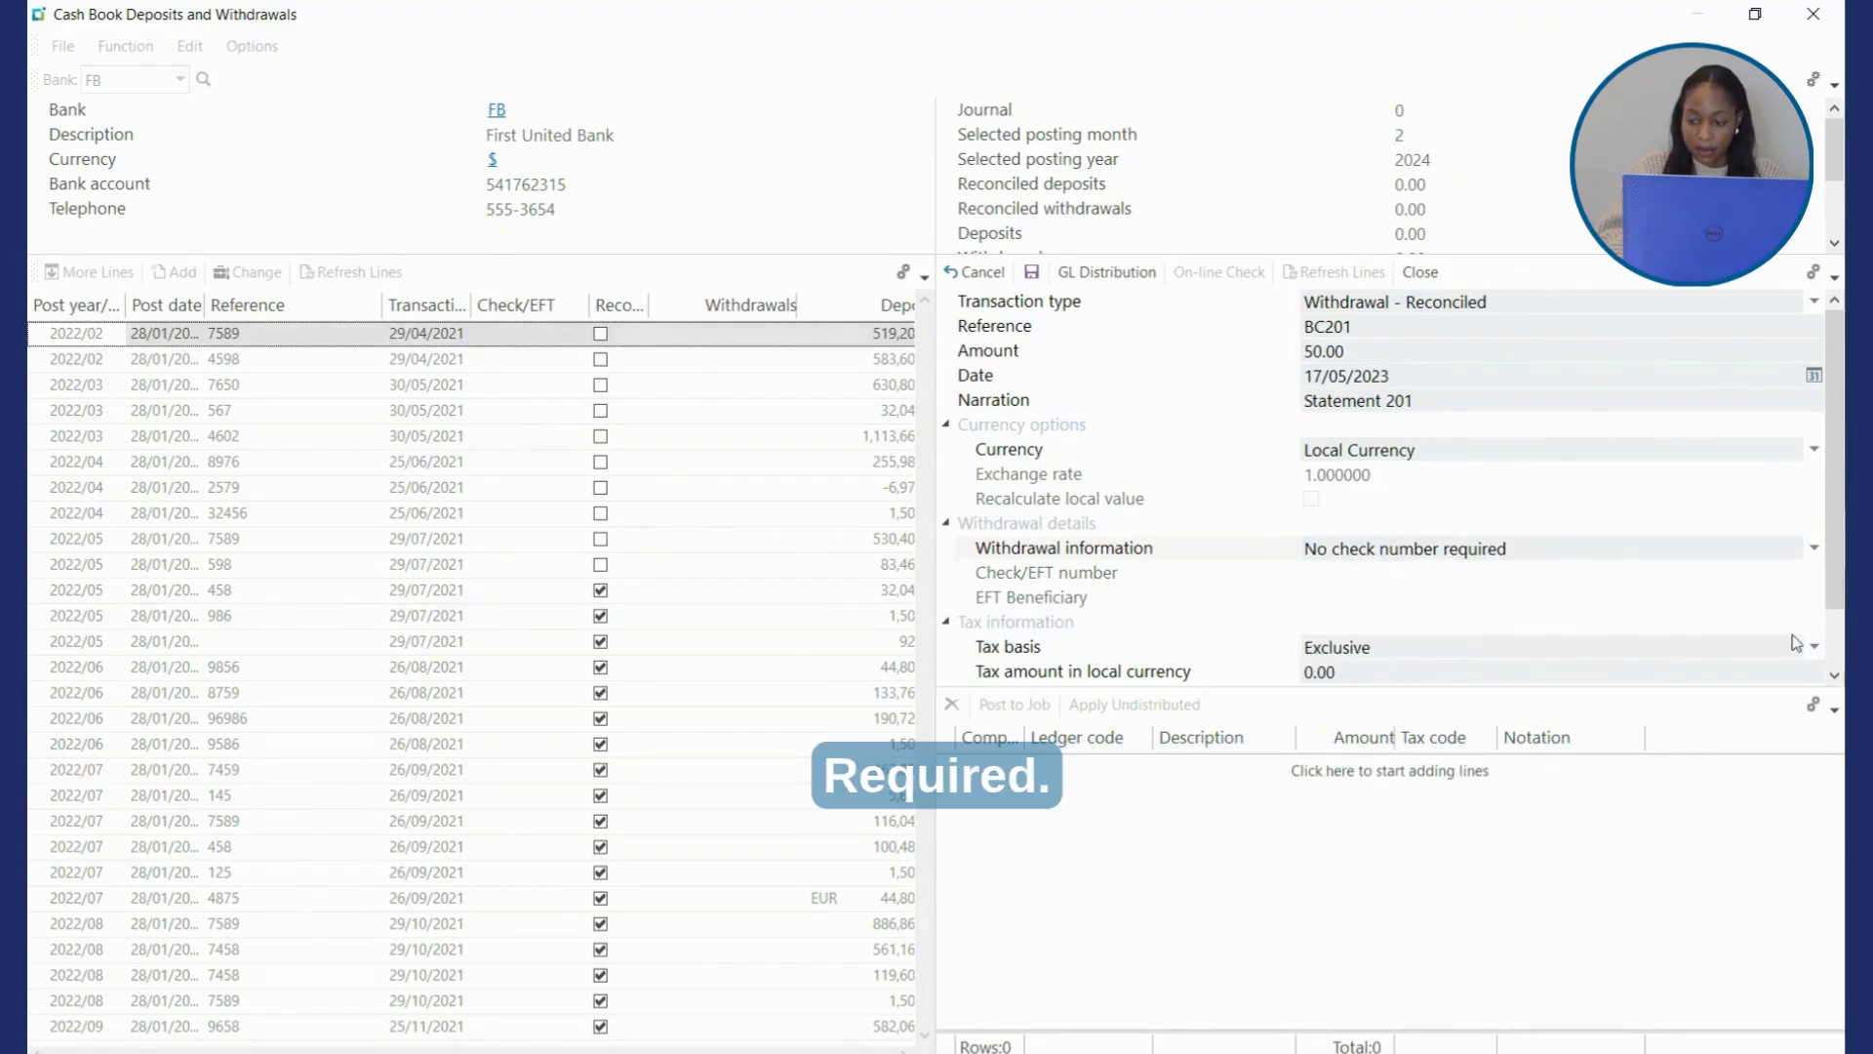
# Step: Start the GL distribution of the withdrawal and assign its line to ledger code 00-6420, Bank Charges
pyautogui.click(1109, 277)
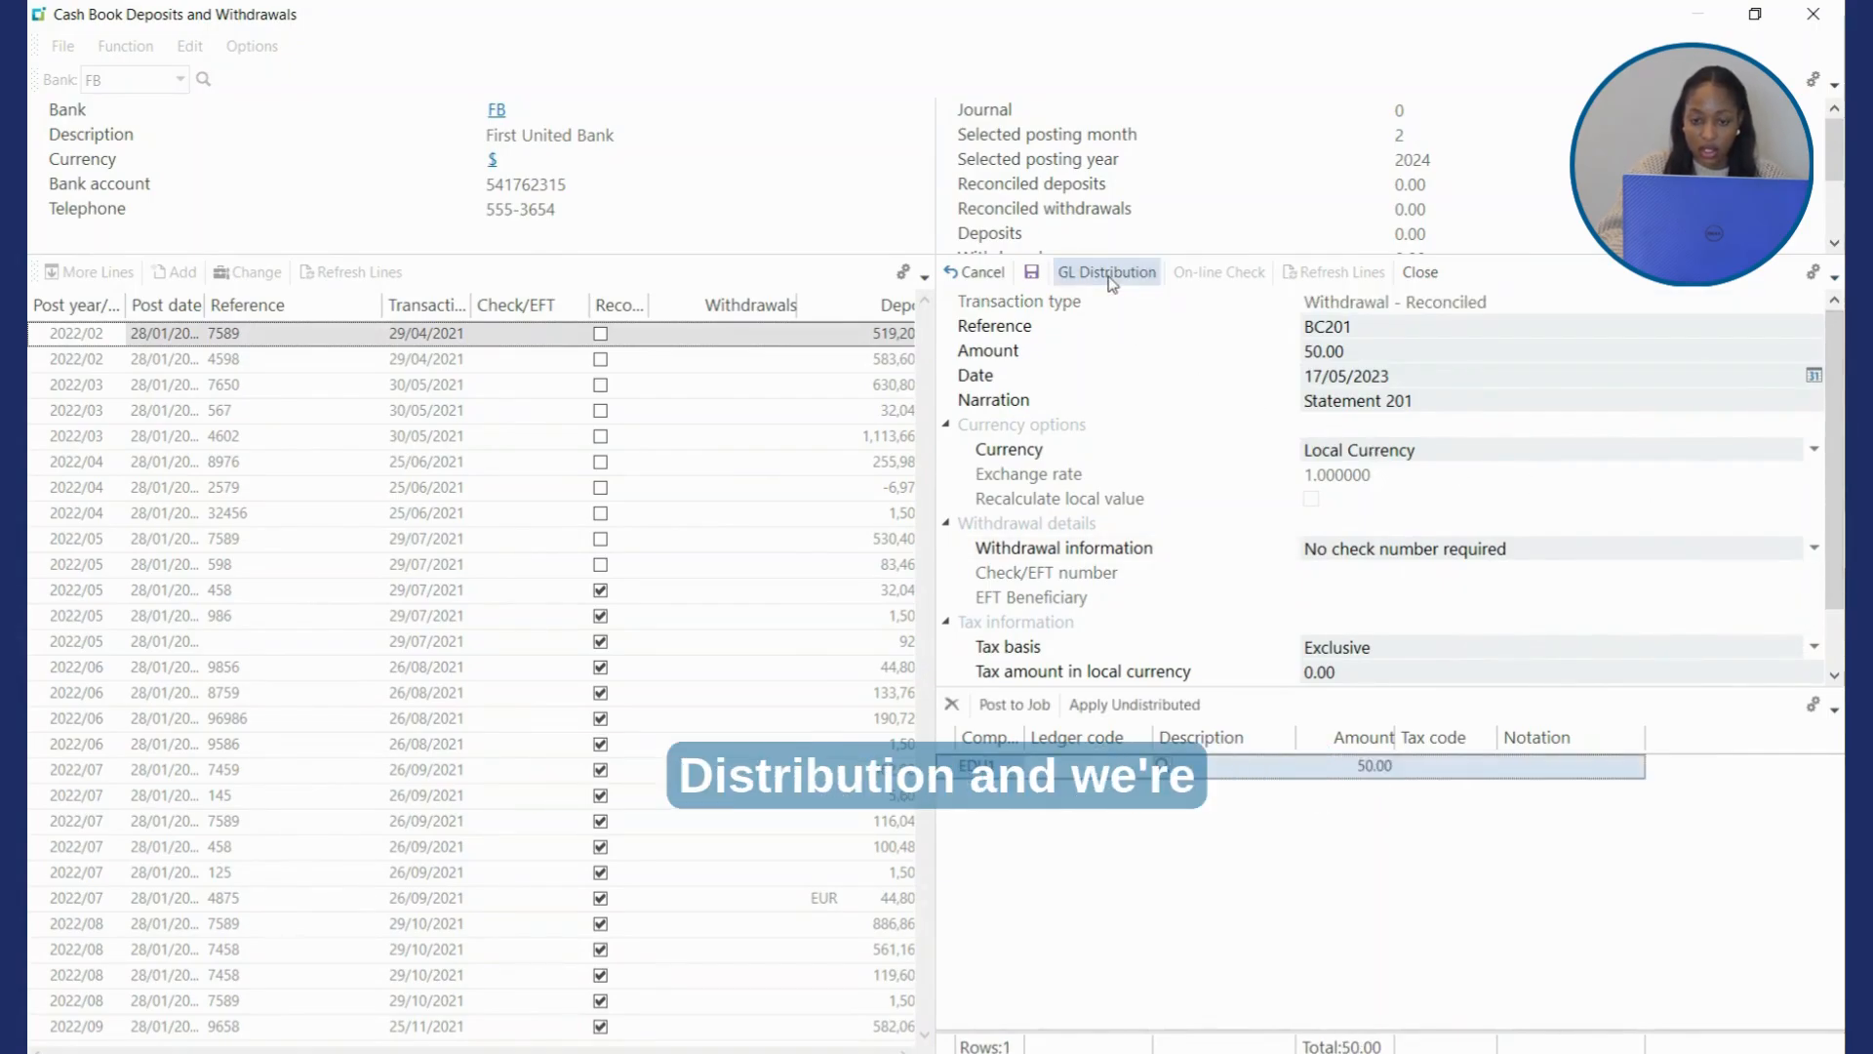
pyautogui.click(1050, 767)
pyautogui.write('00')
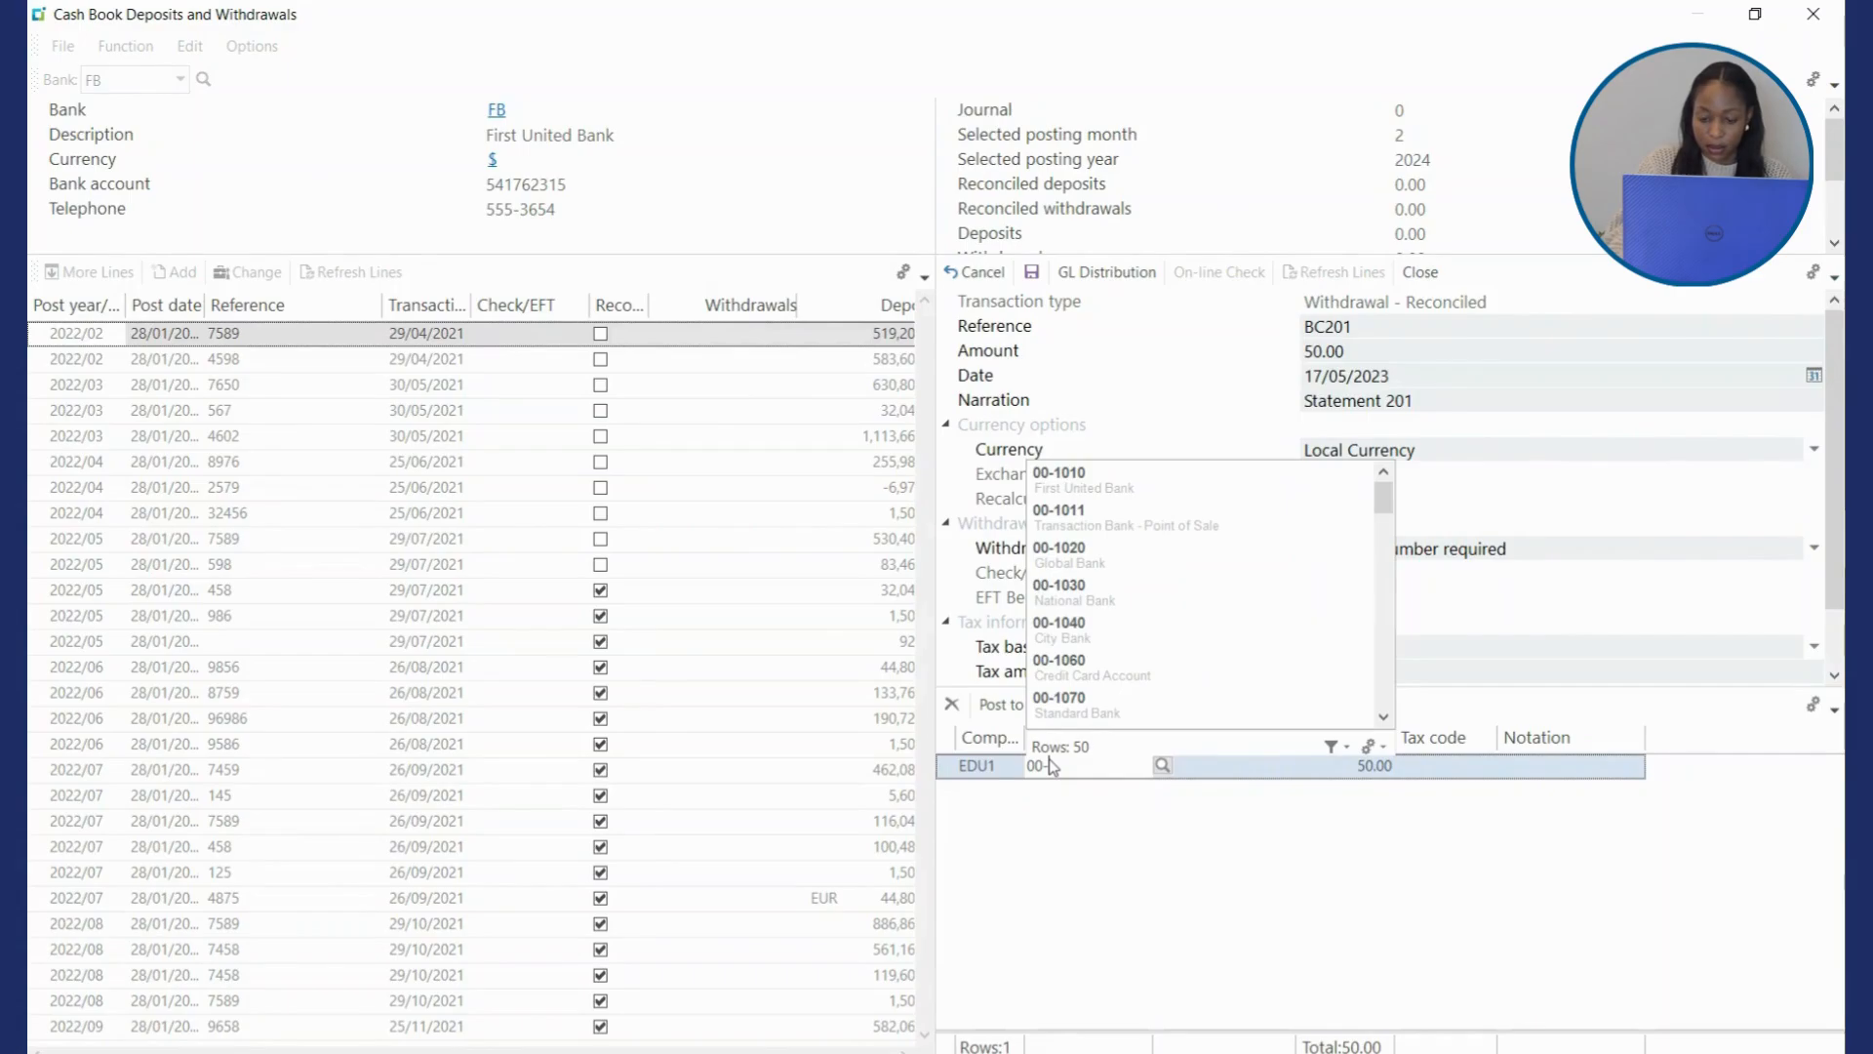
pyautogui.write('-')
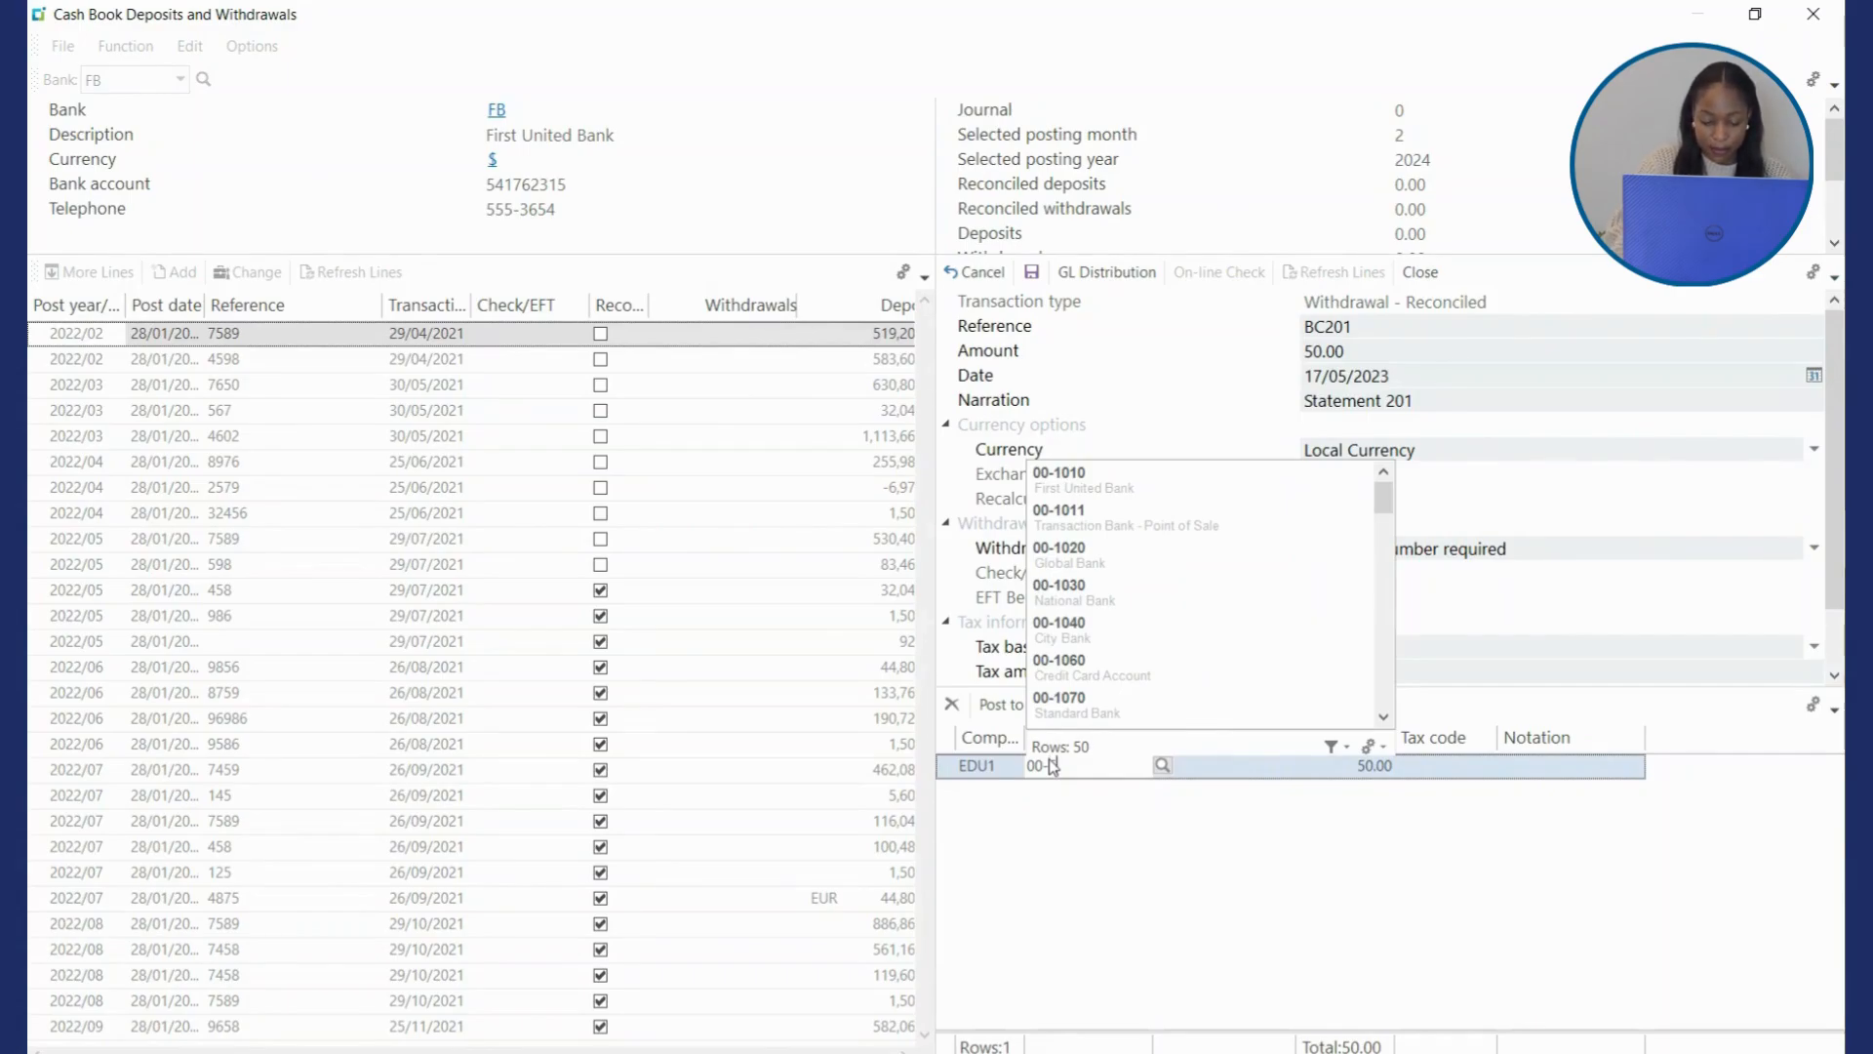
pyautogui.write('6420')
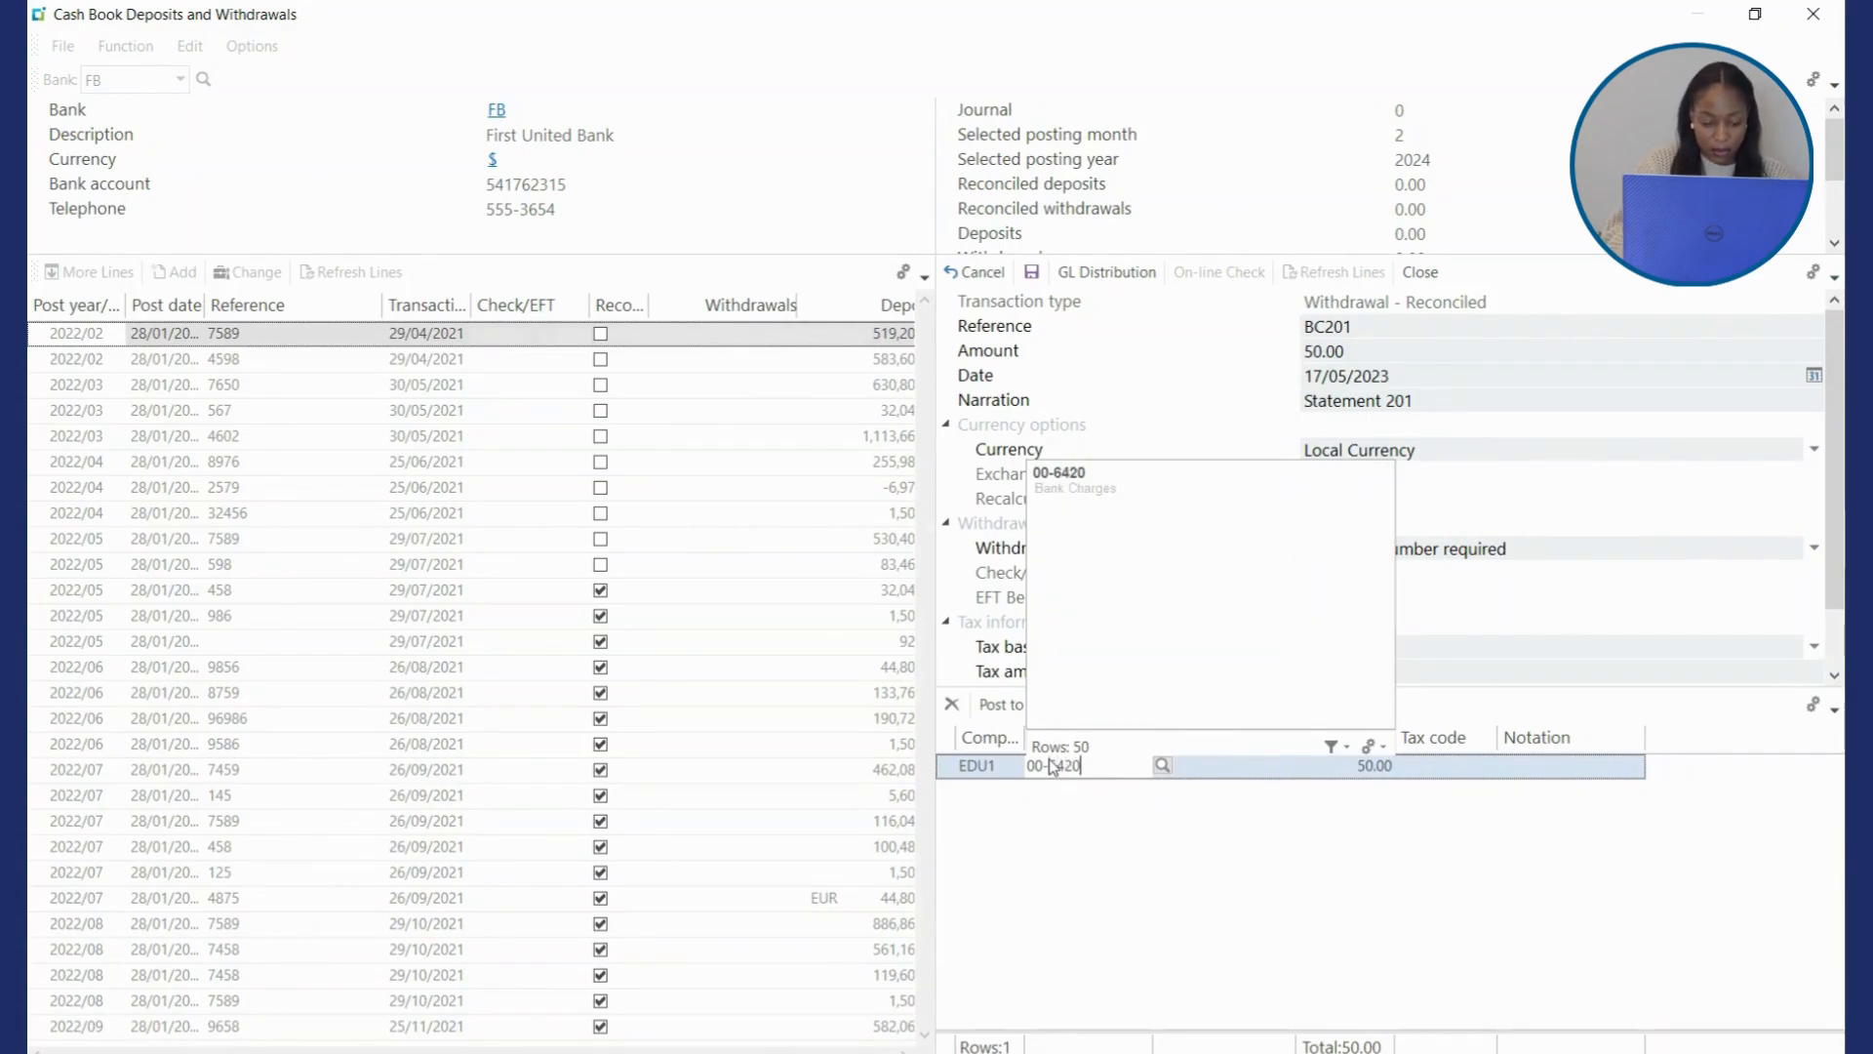
pyautogui.press('Tab')
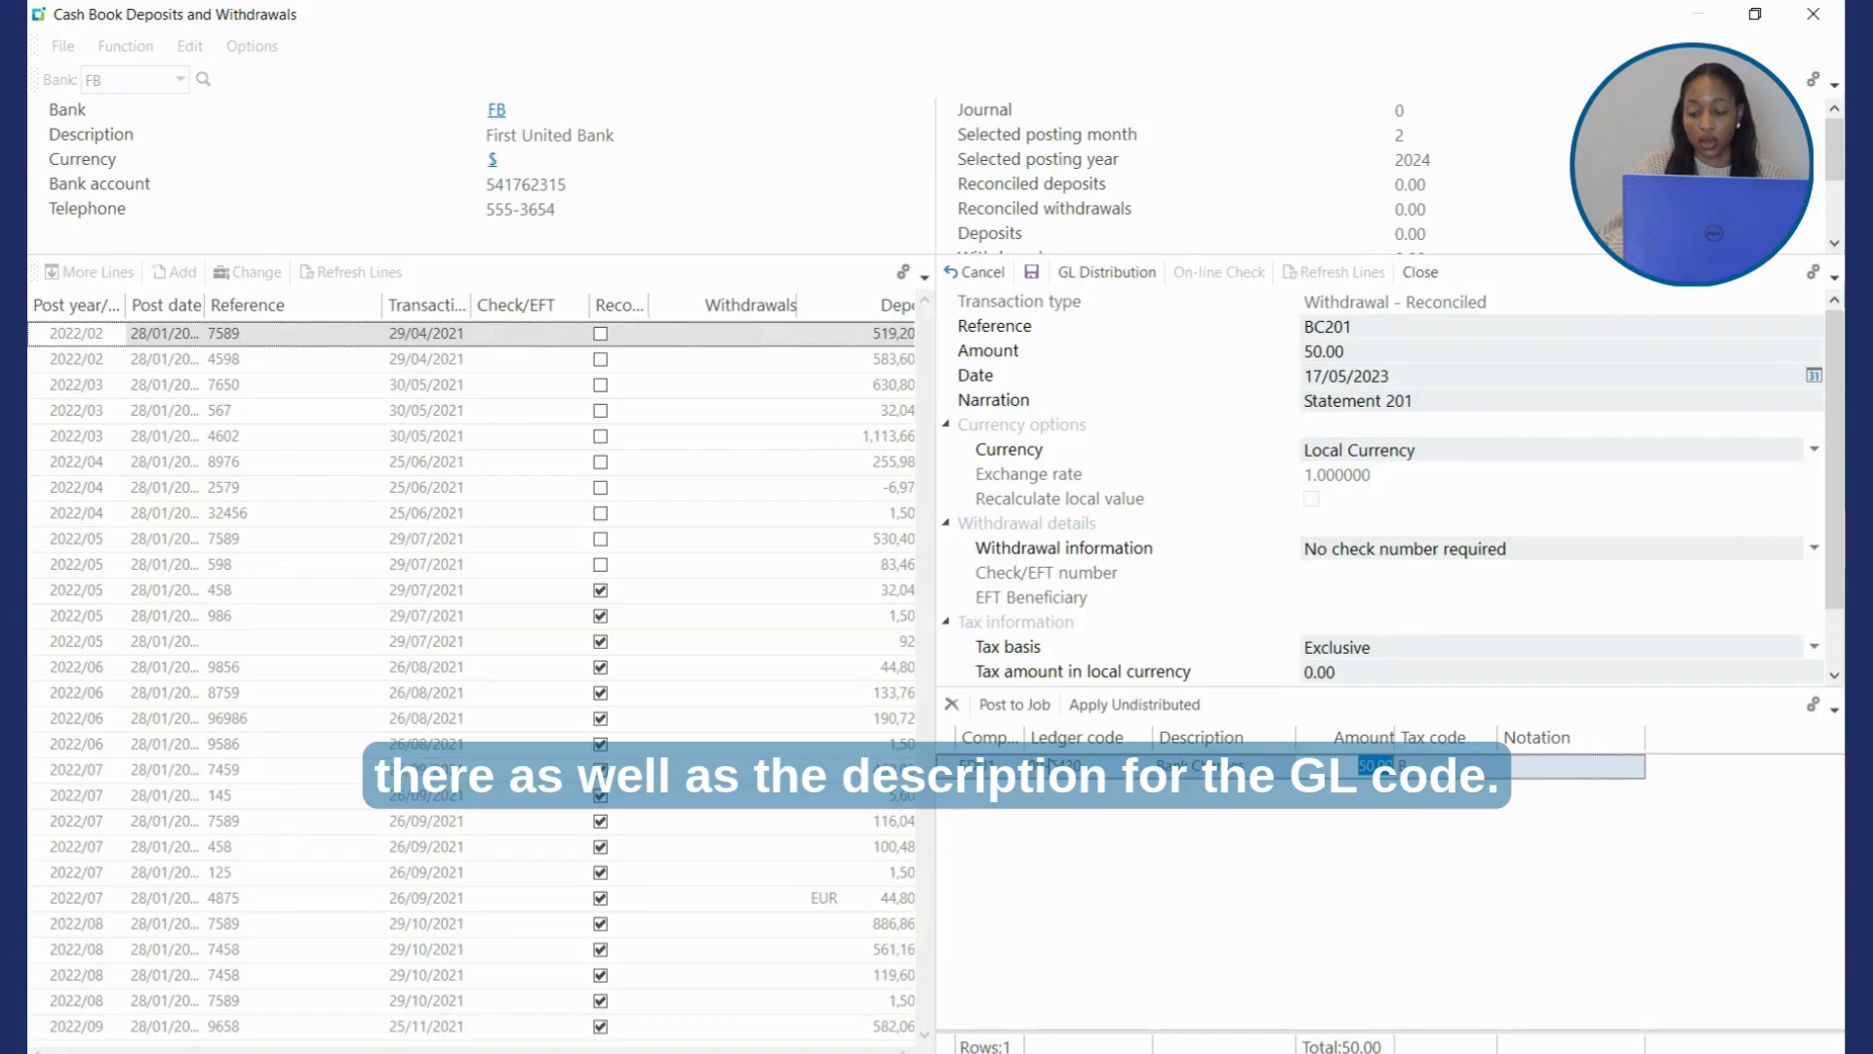
# Step: Keep the distribution line's amount and tax code and enter Statement 201 as its notation
pyautogui.press('Tab')
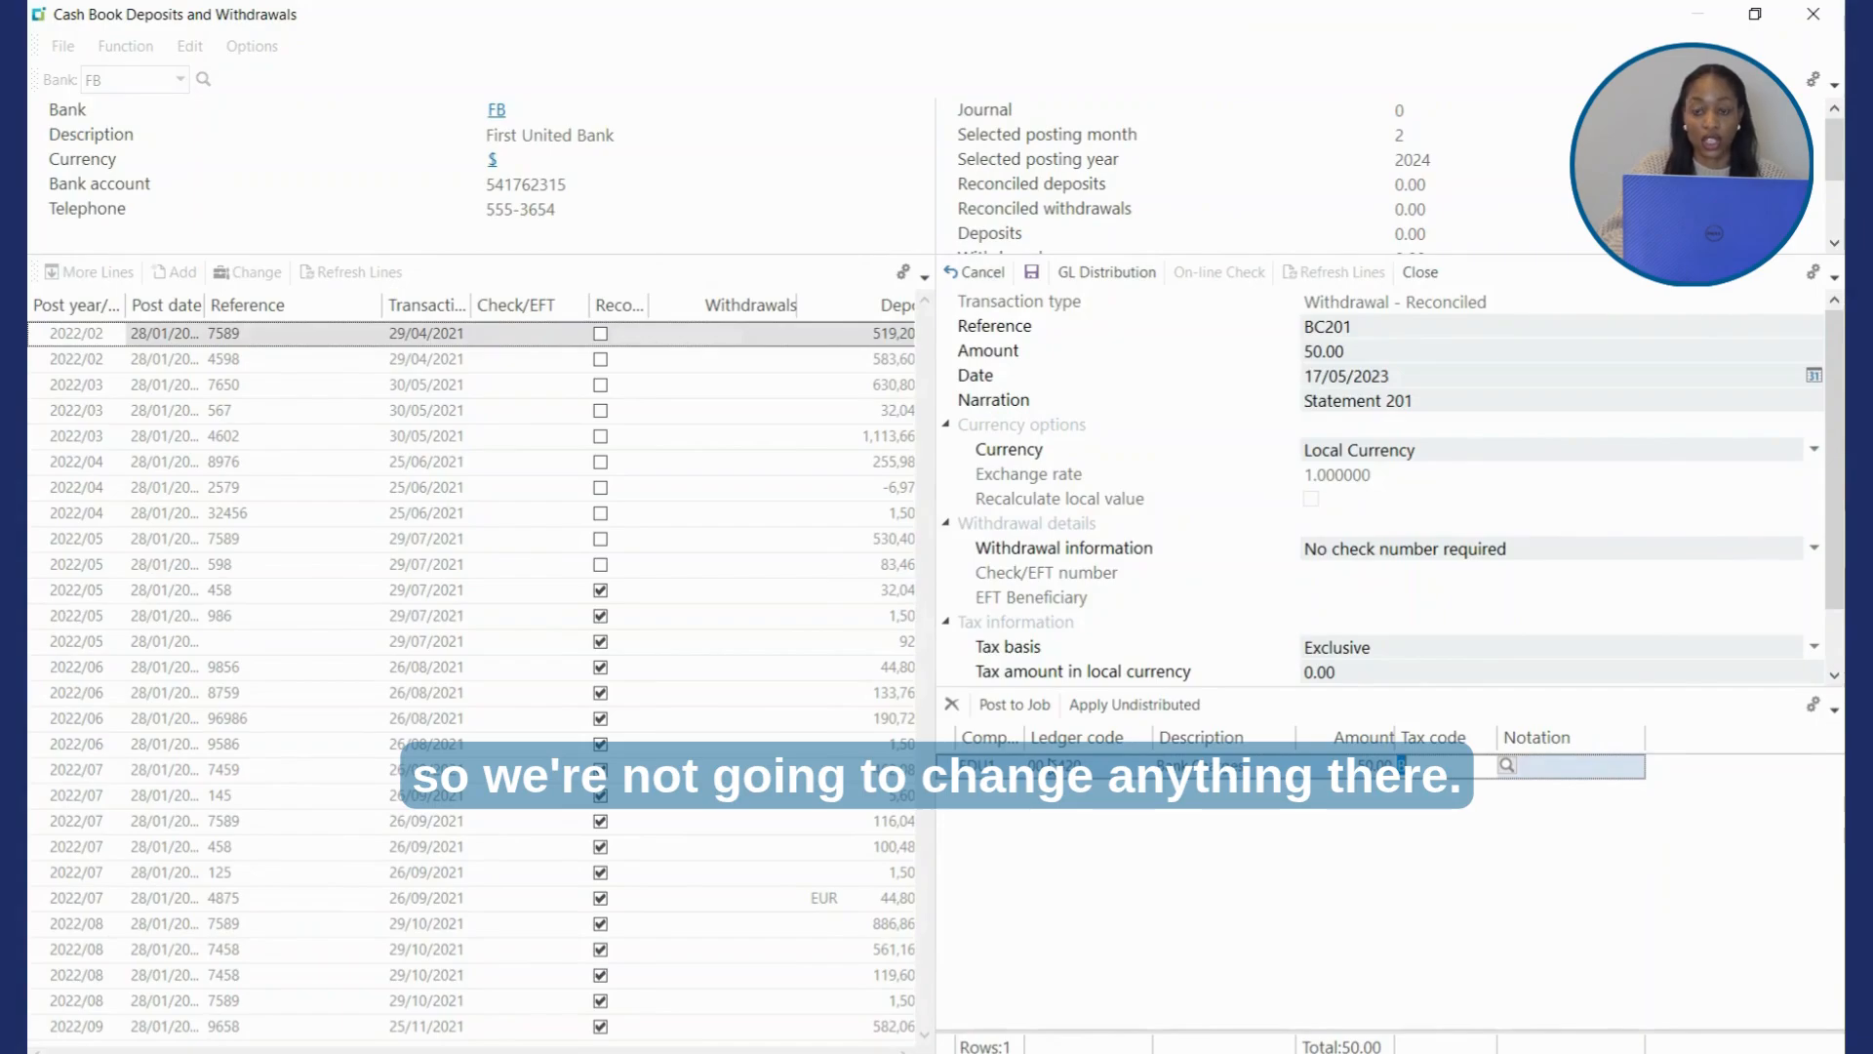
pyautogui.press('Tab')
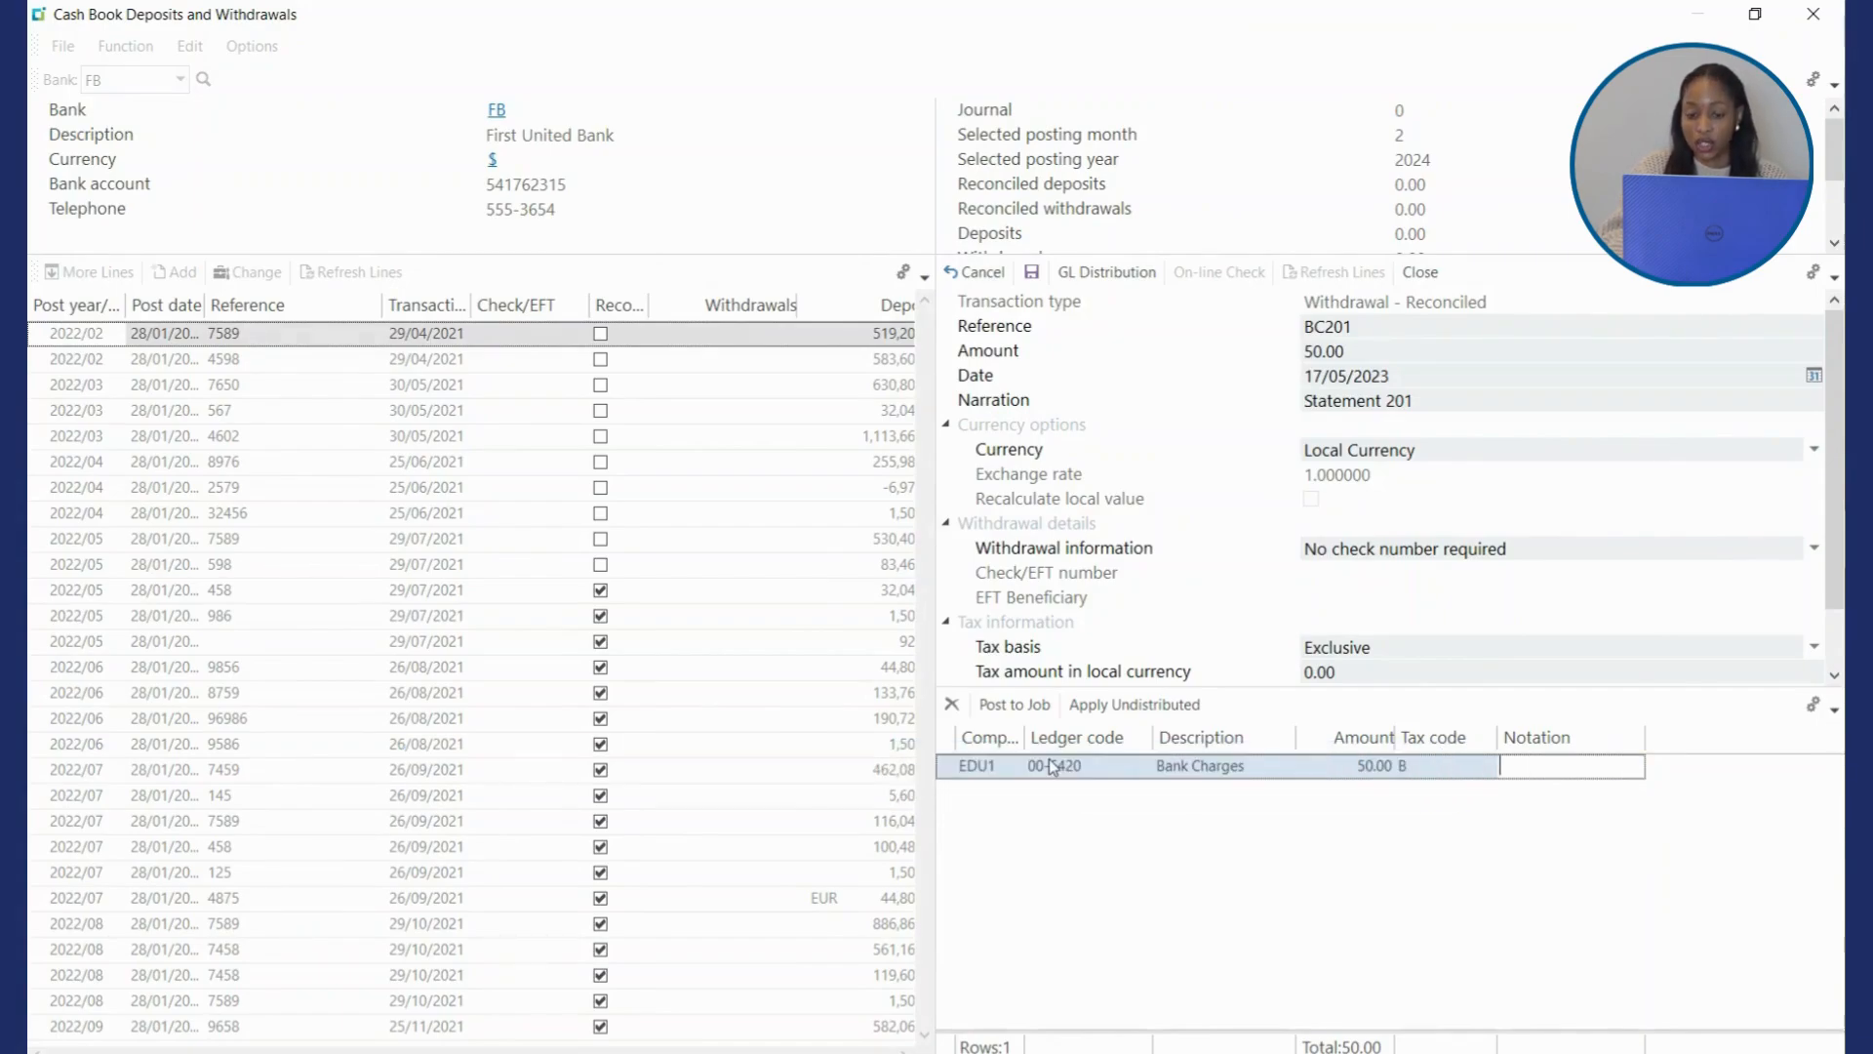
pyautogui.write('Statement')
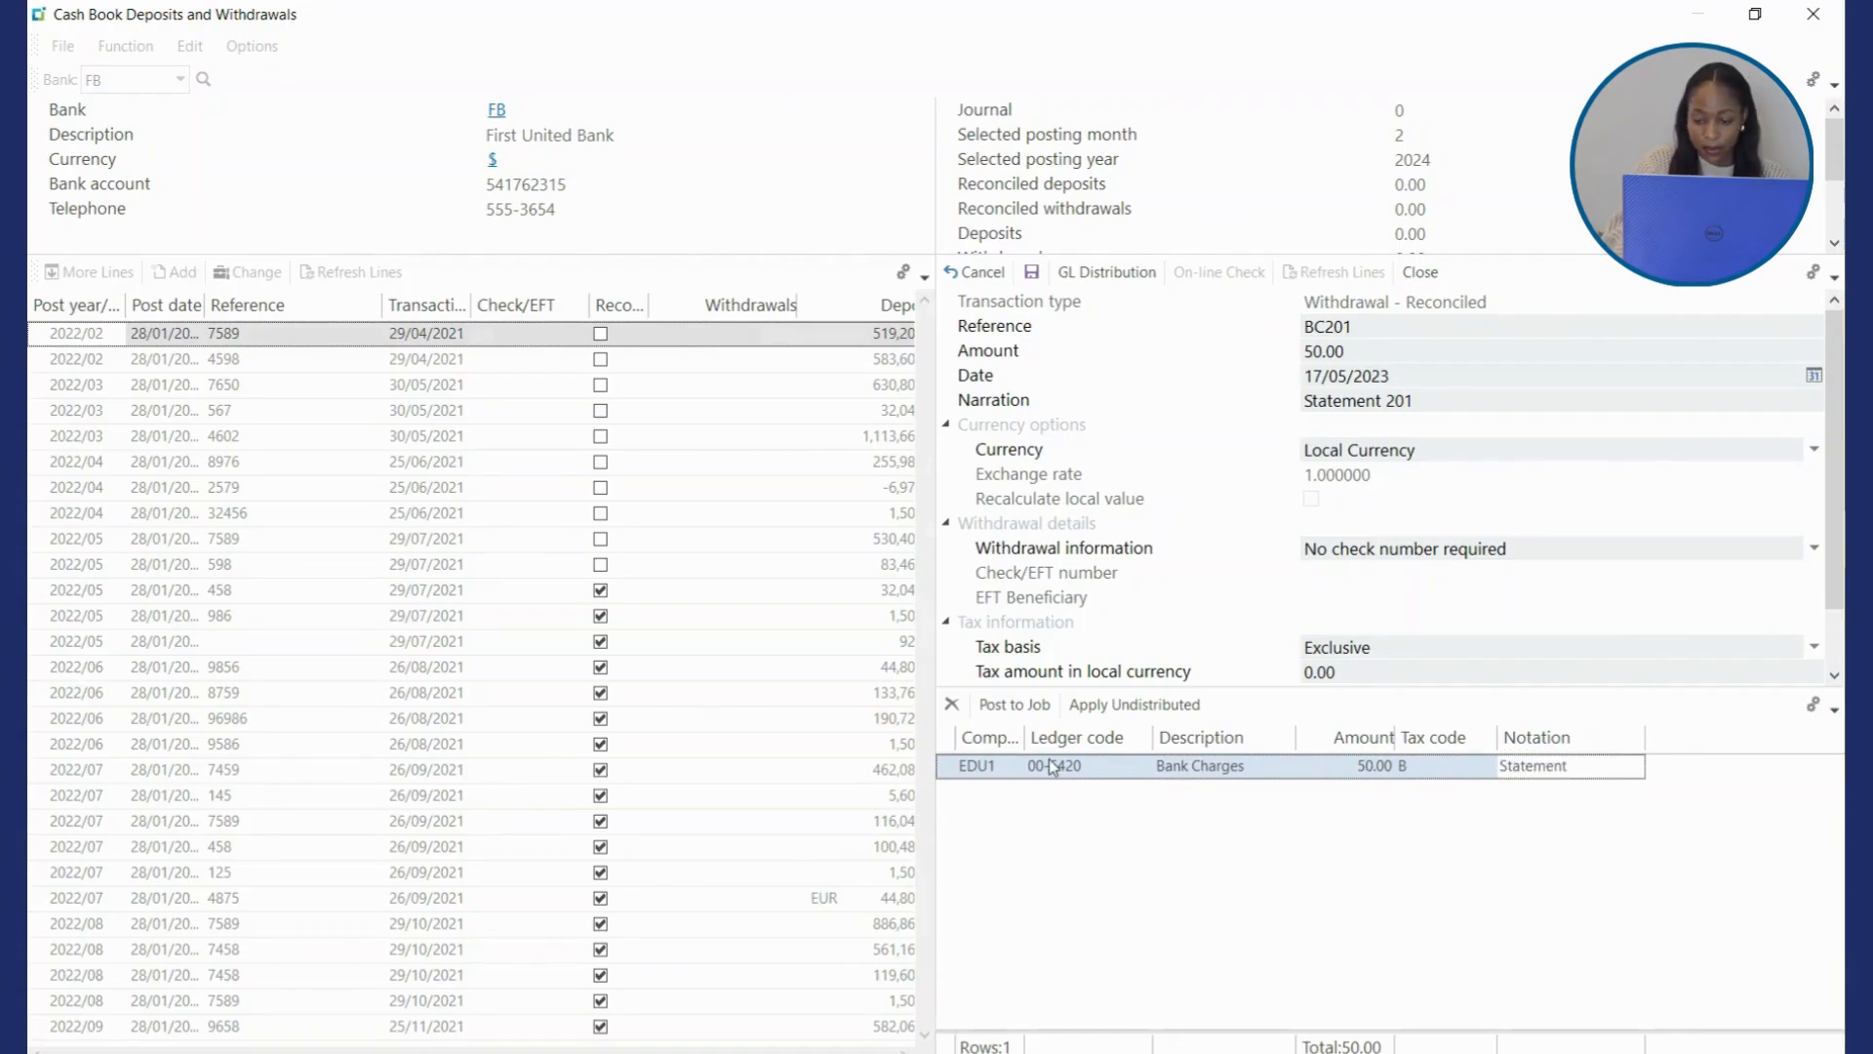
pyautogui.write(' 201')
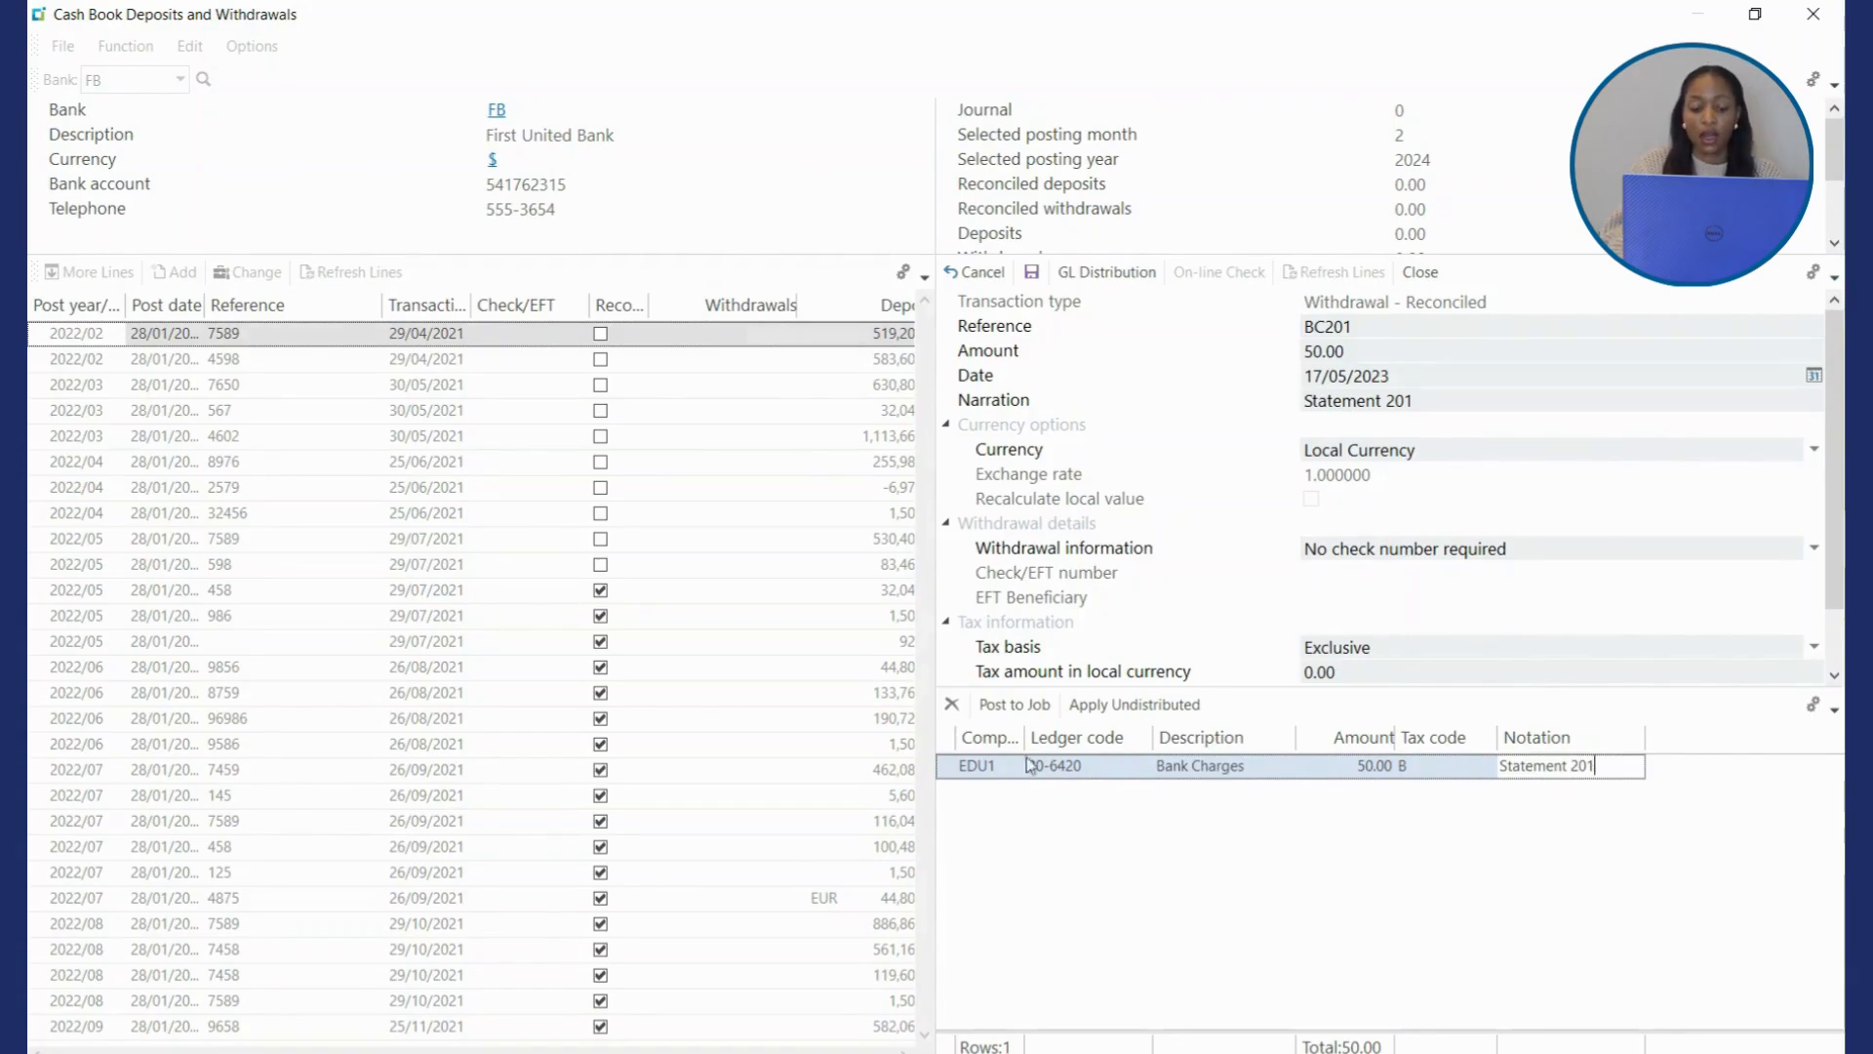
# Step: Save the withdrawal with the calculated tax accepted, and close the entry form and the Cash Book Deposits and Withdrawals window
pyautogui.click(1030, 276)
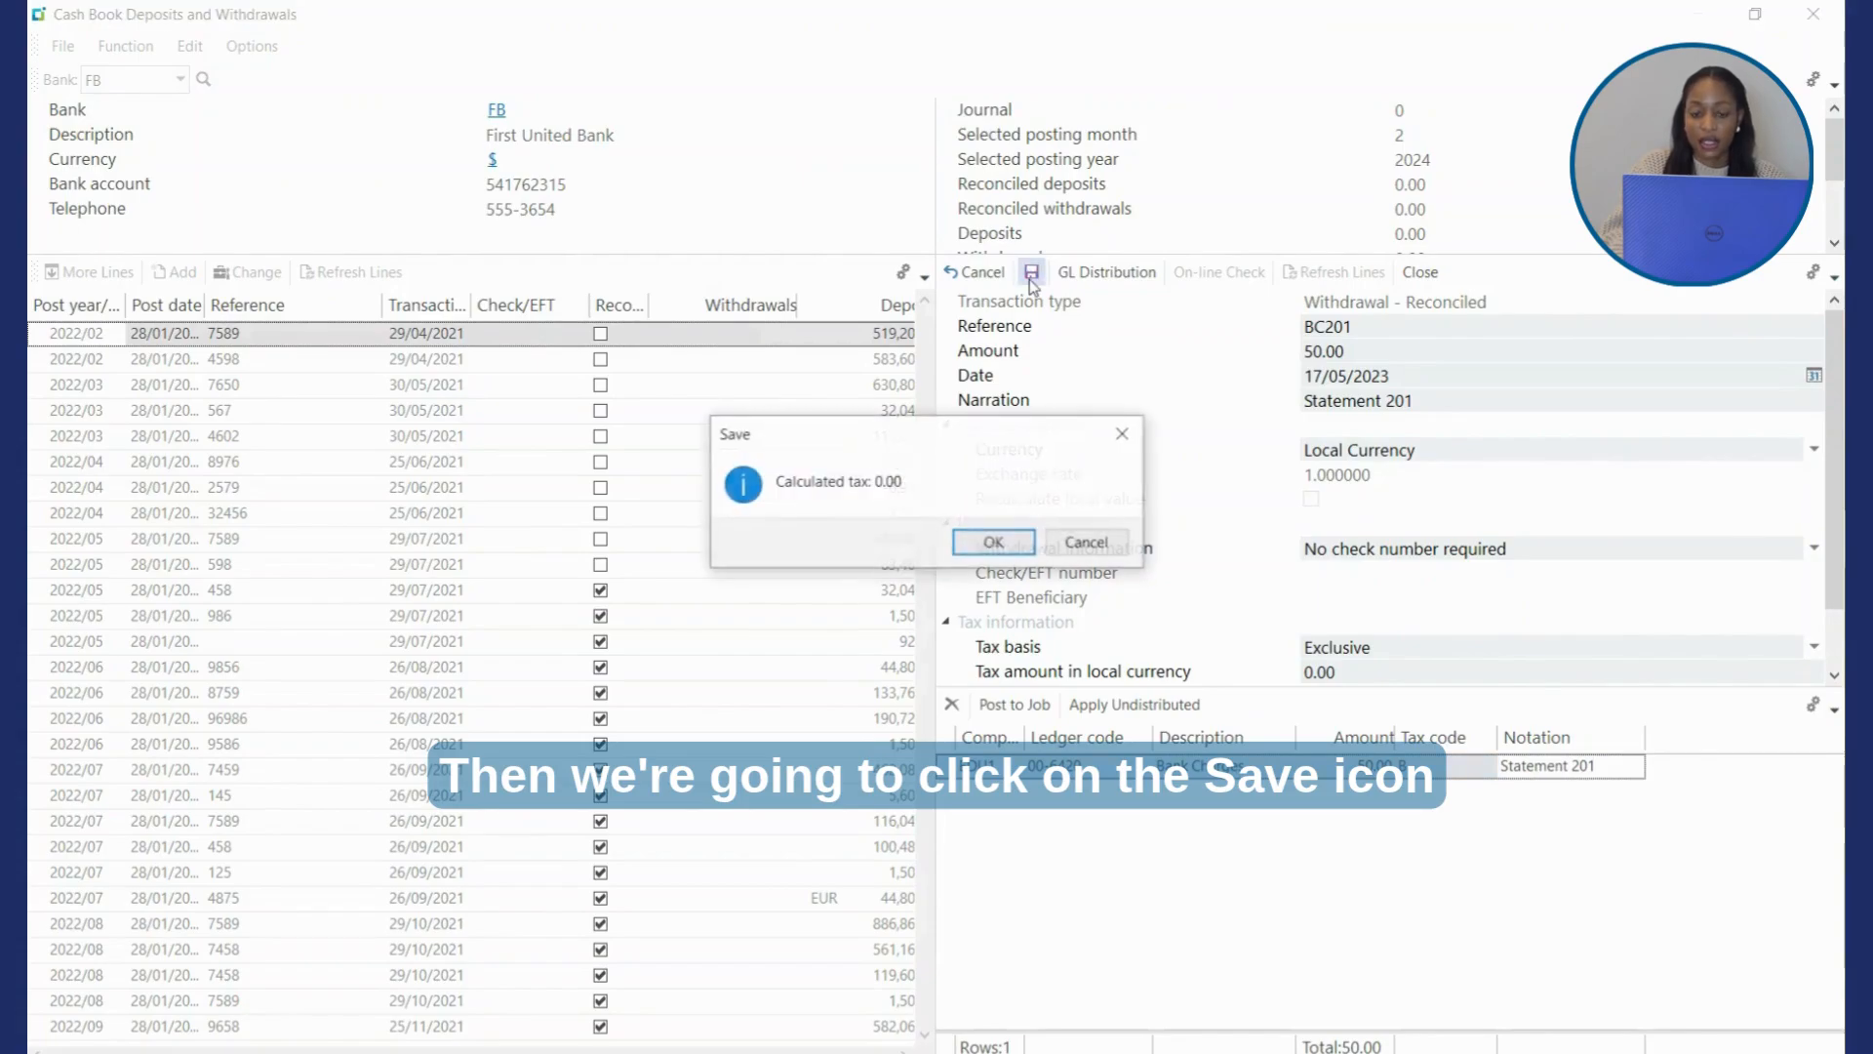
pyautogui.click(1005, 544)
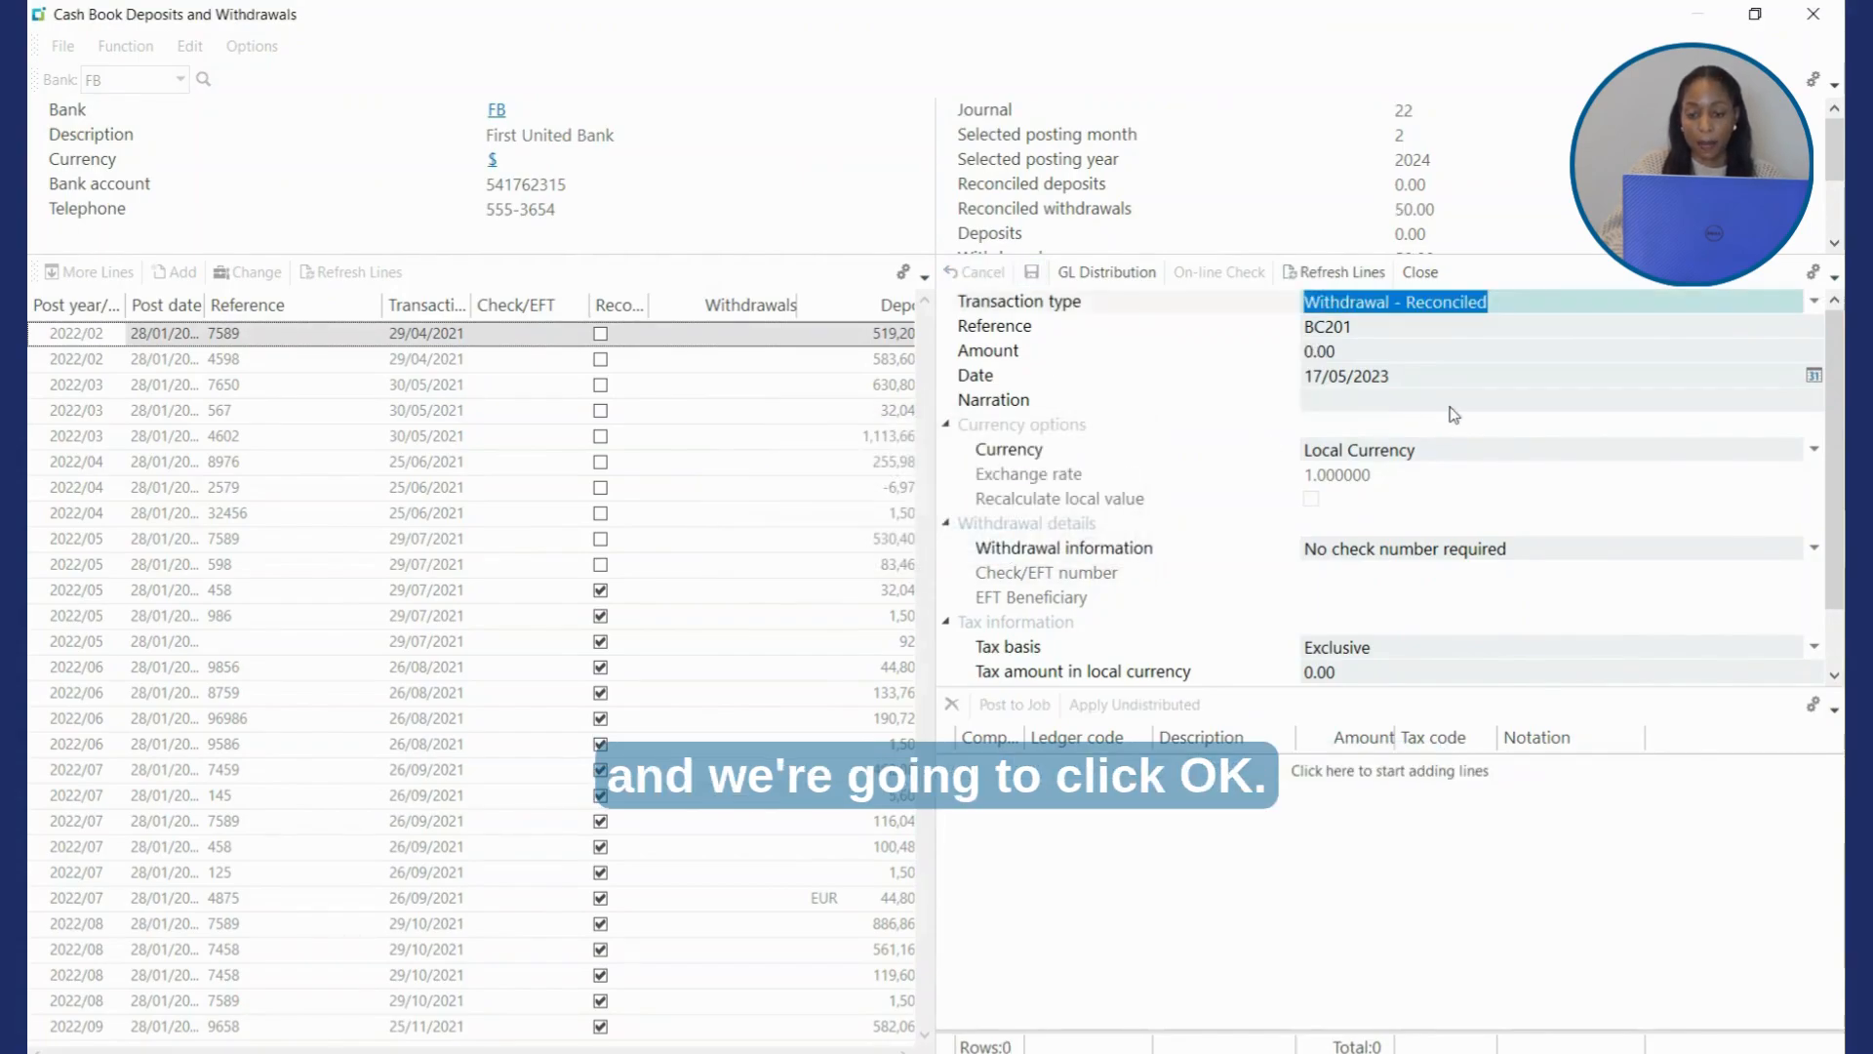
pyautogui.click(1419, 275)
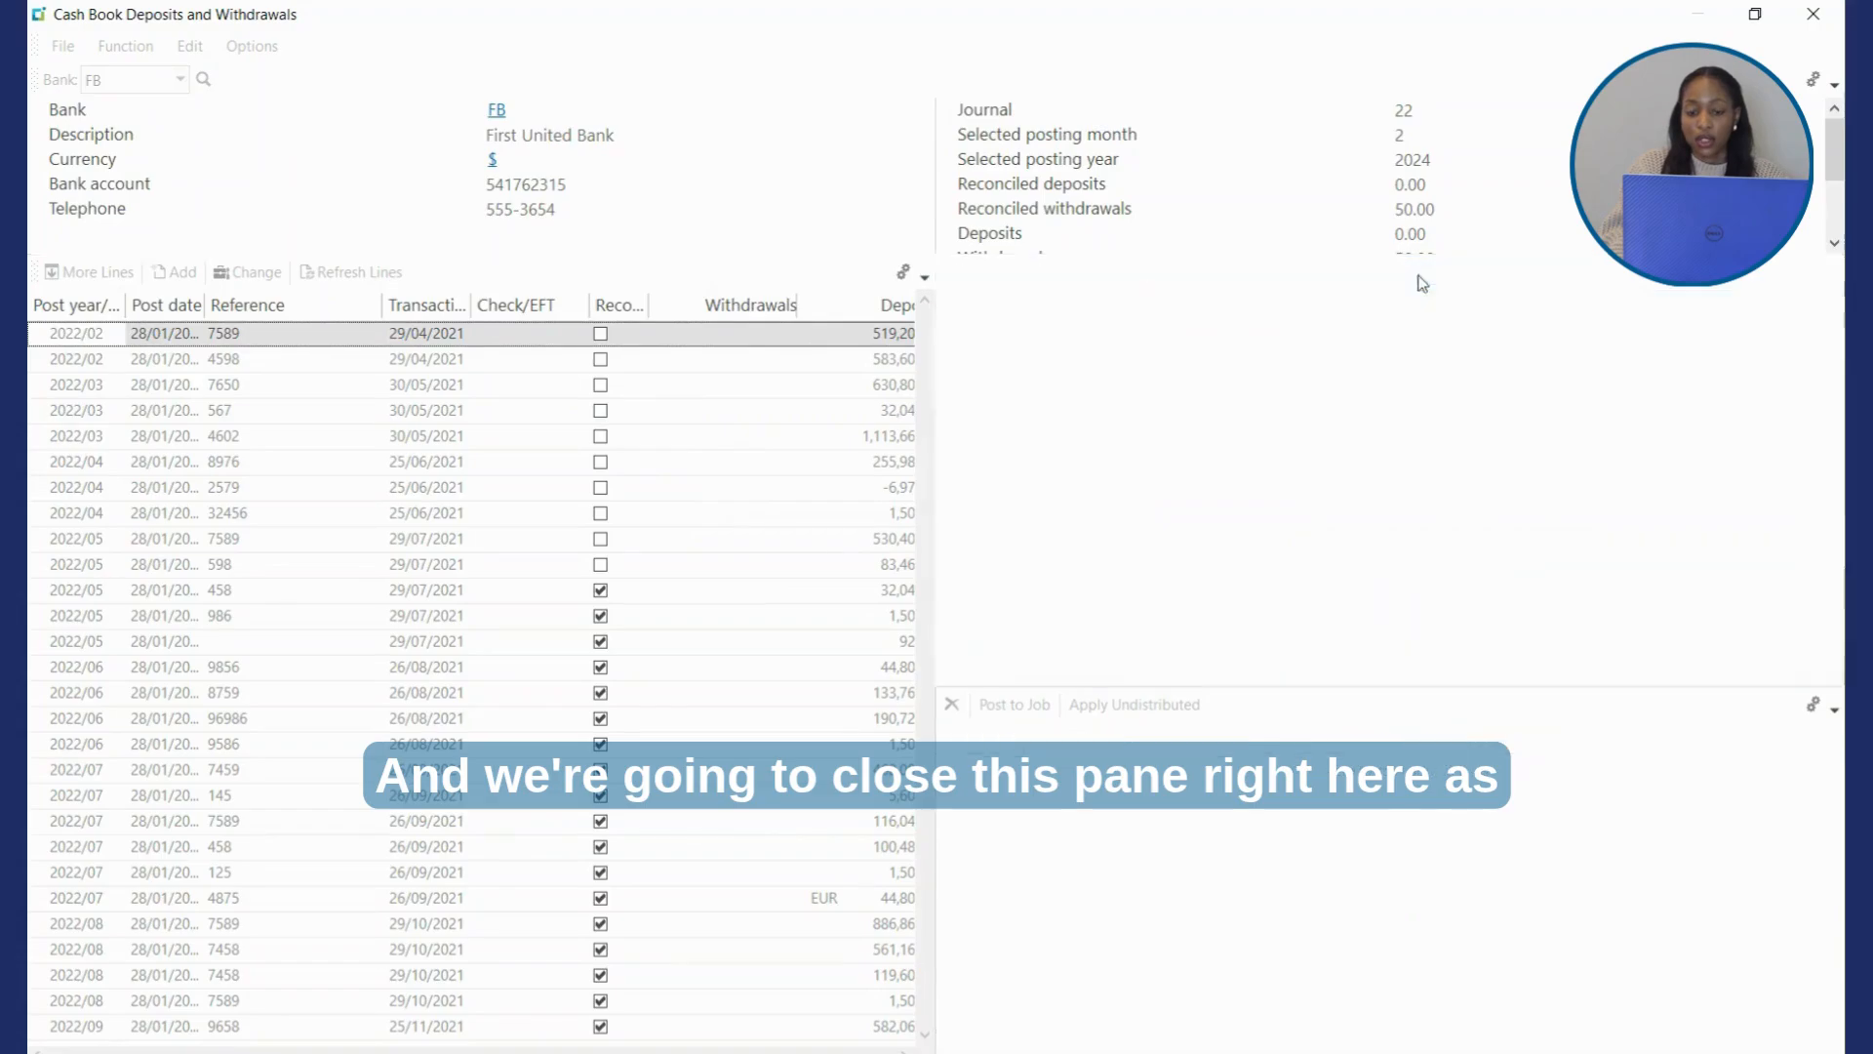
pyautogui.click(1813, 15)
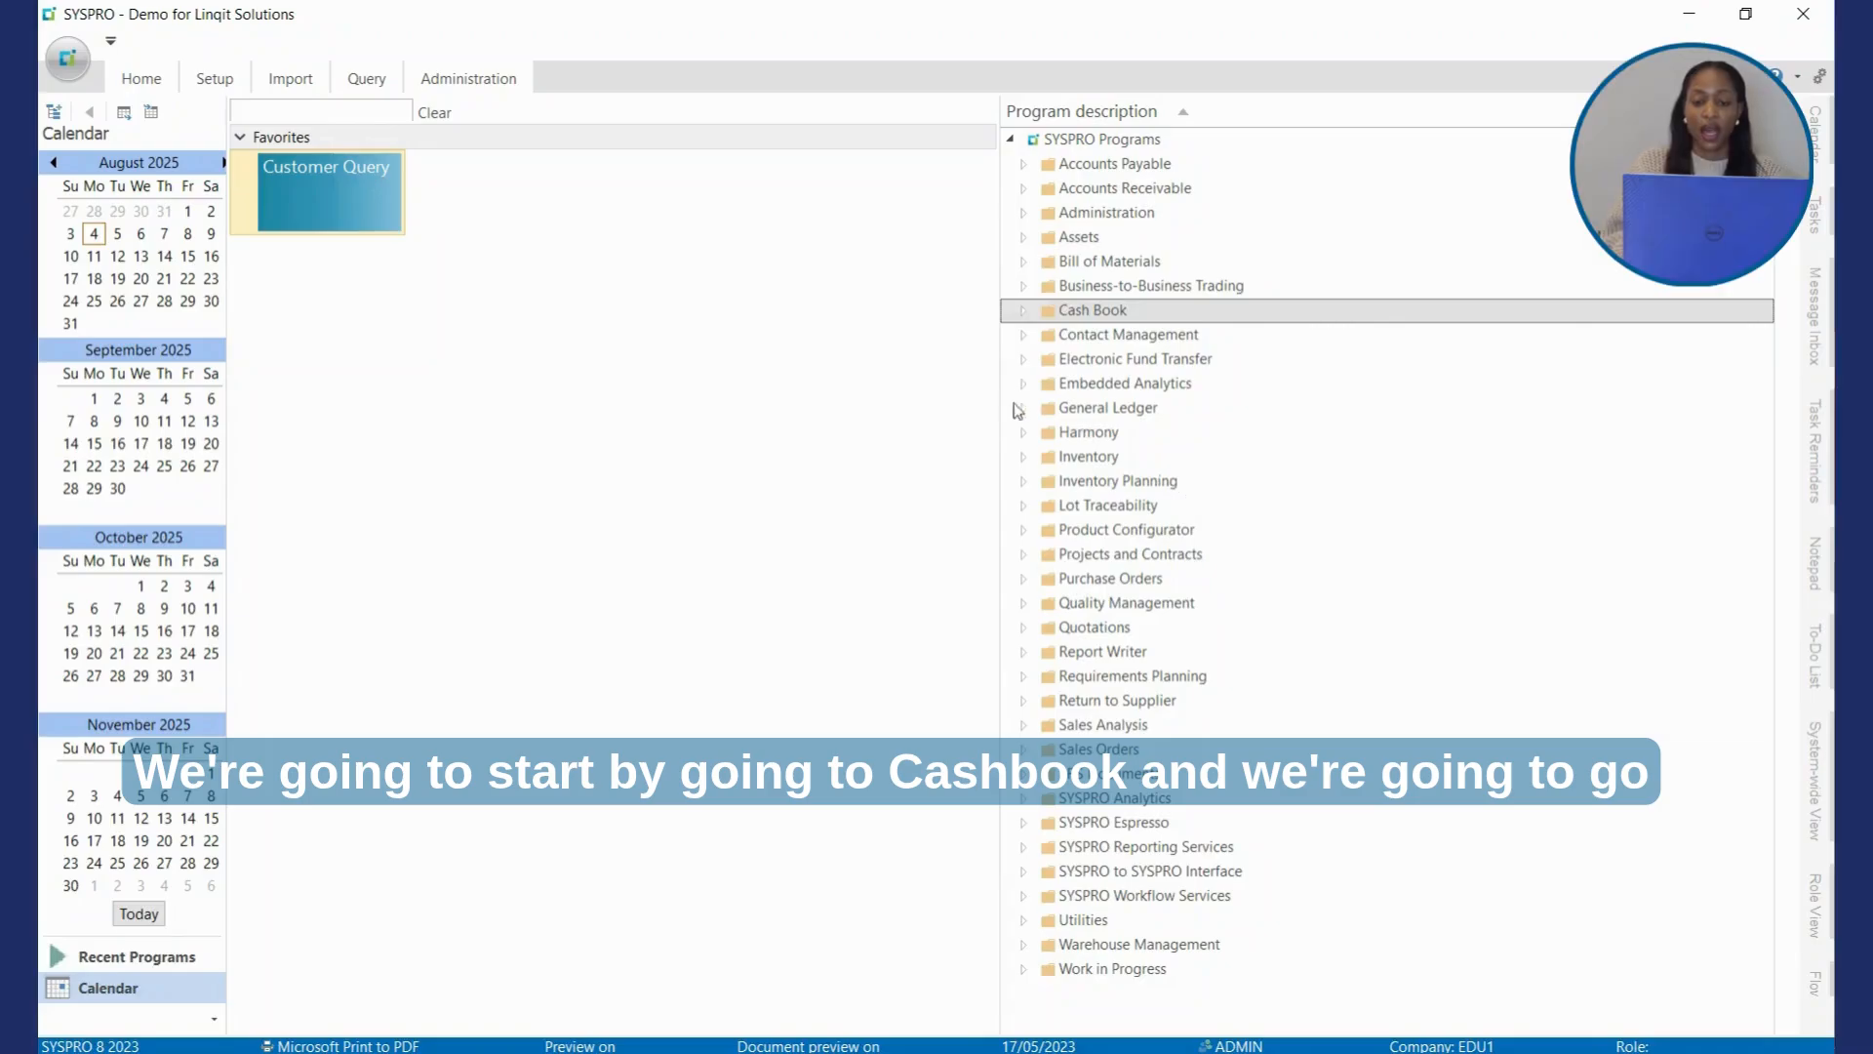
# Step: Open Deposits and Withdrawals from the Cash Book's Transaction Processing programs and maximize its window
pyautogui.click(1024, 309)
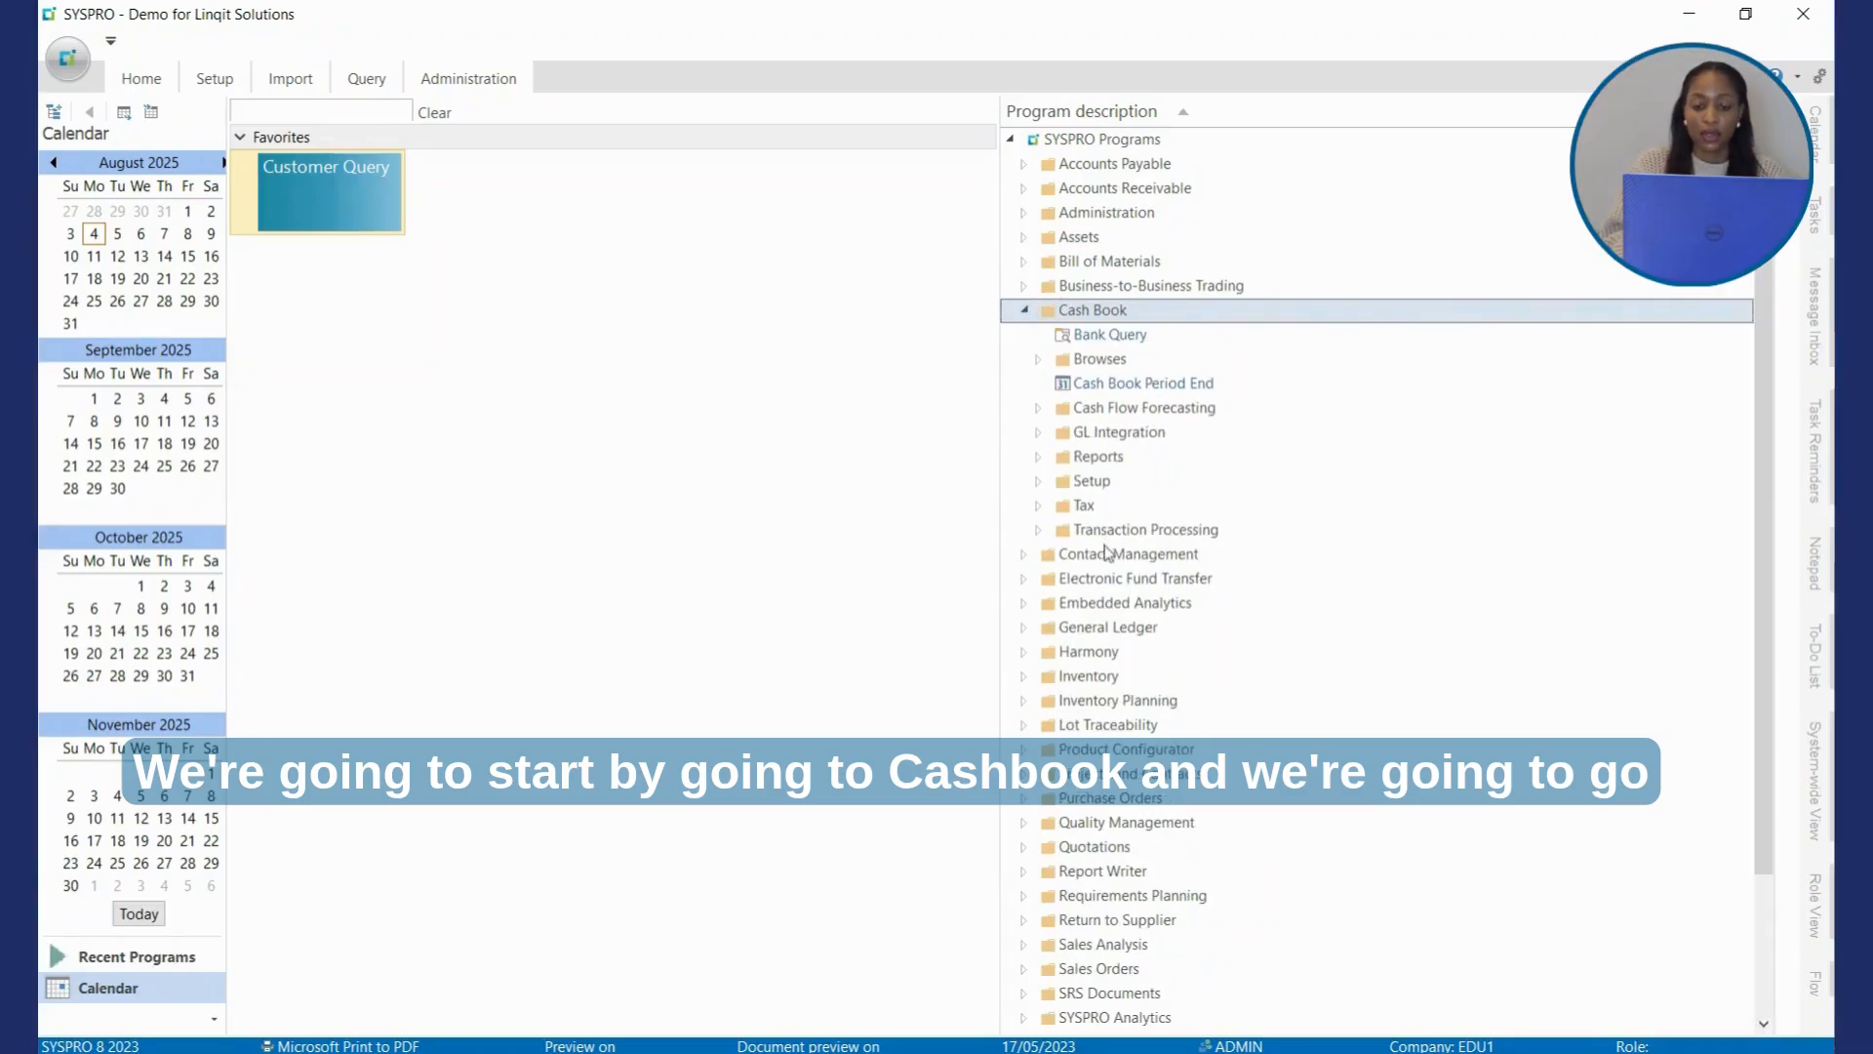
pyautogui.click(1038, 528)
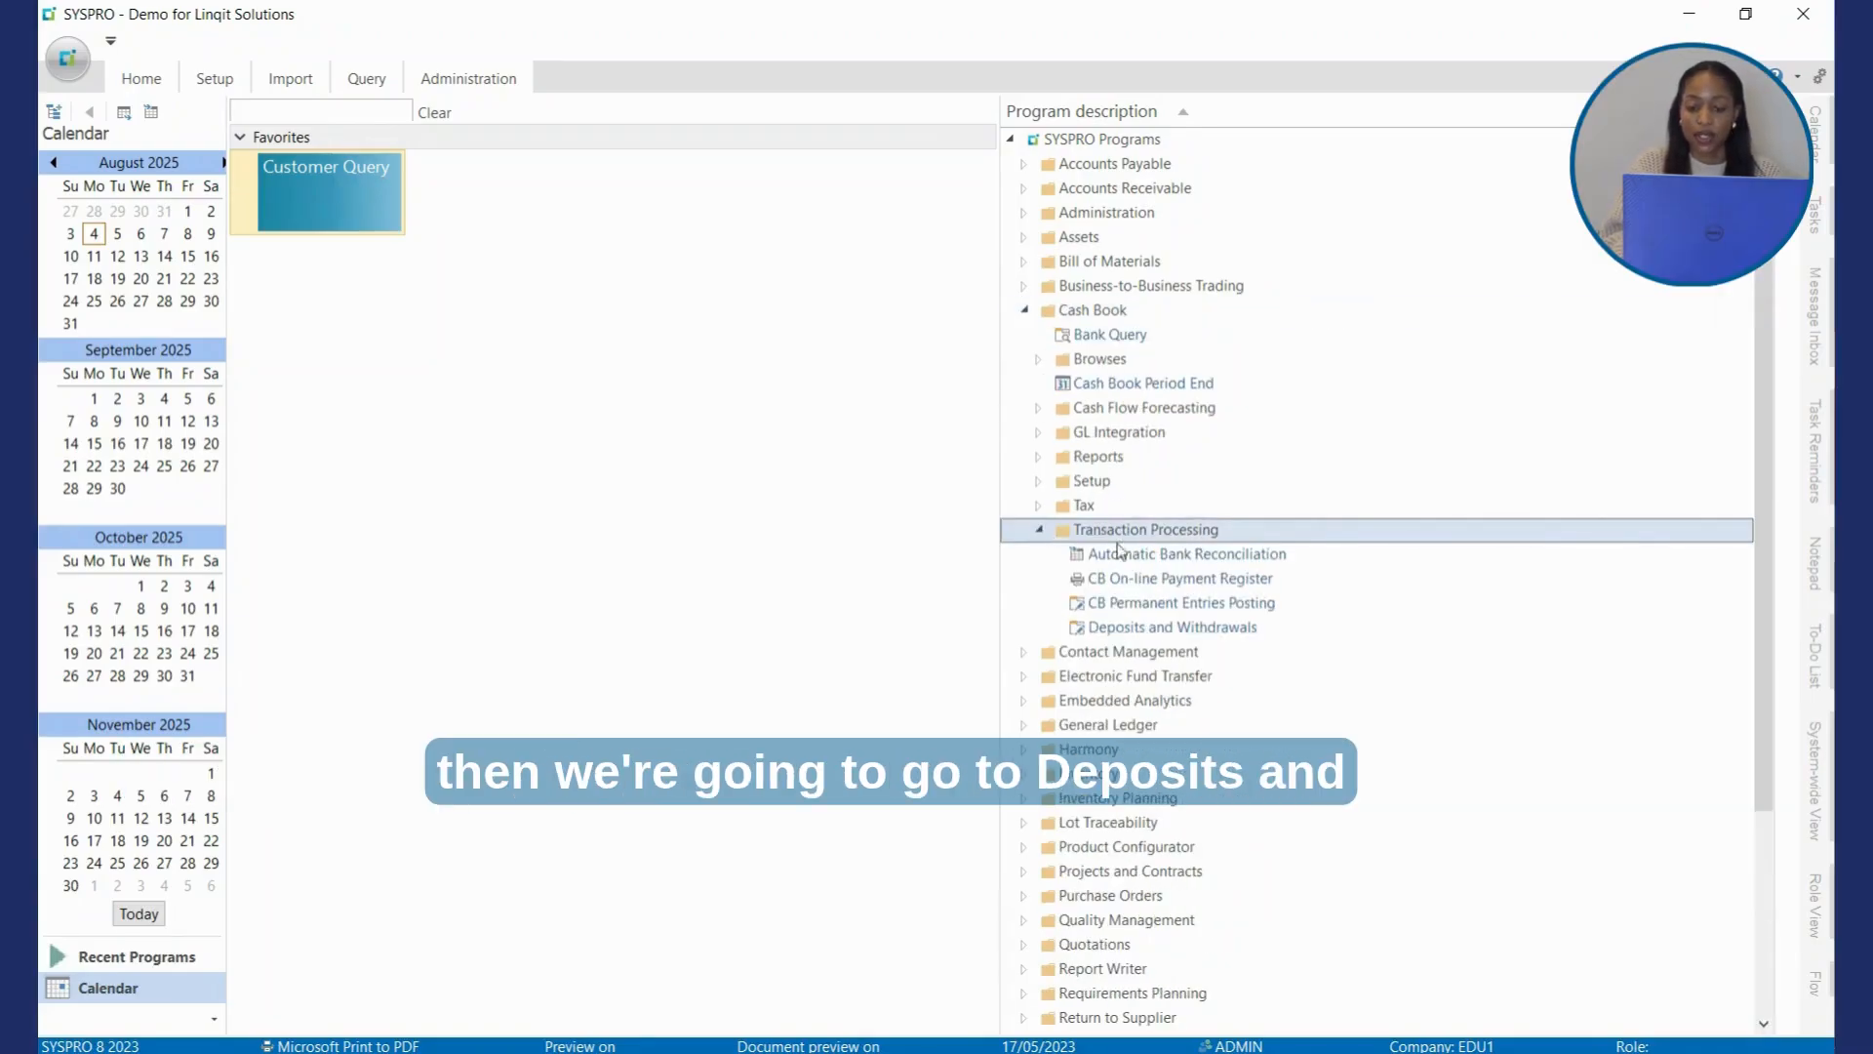
pyautogui.click(1160, 636)
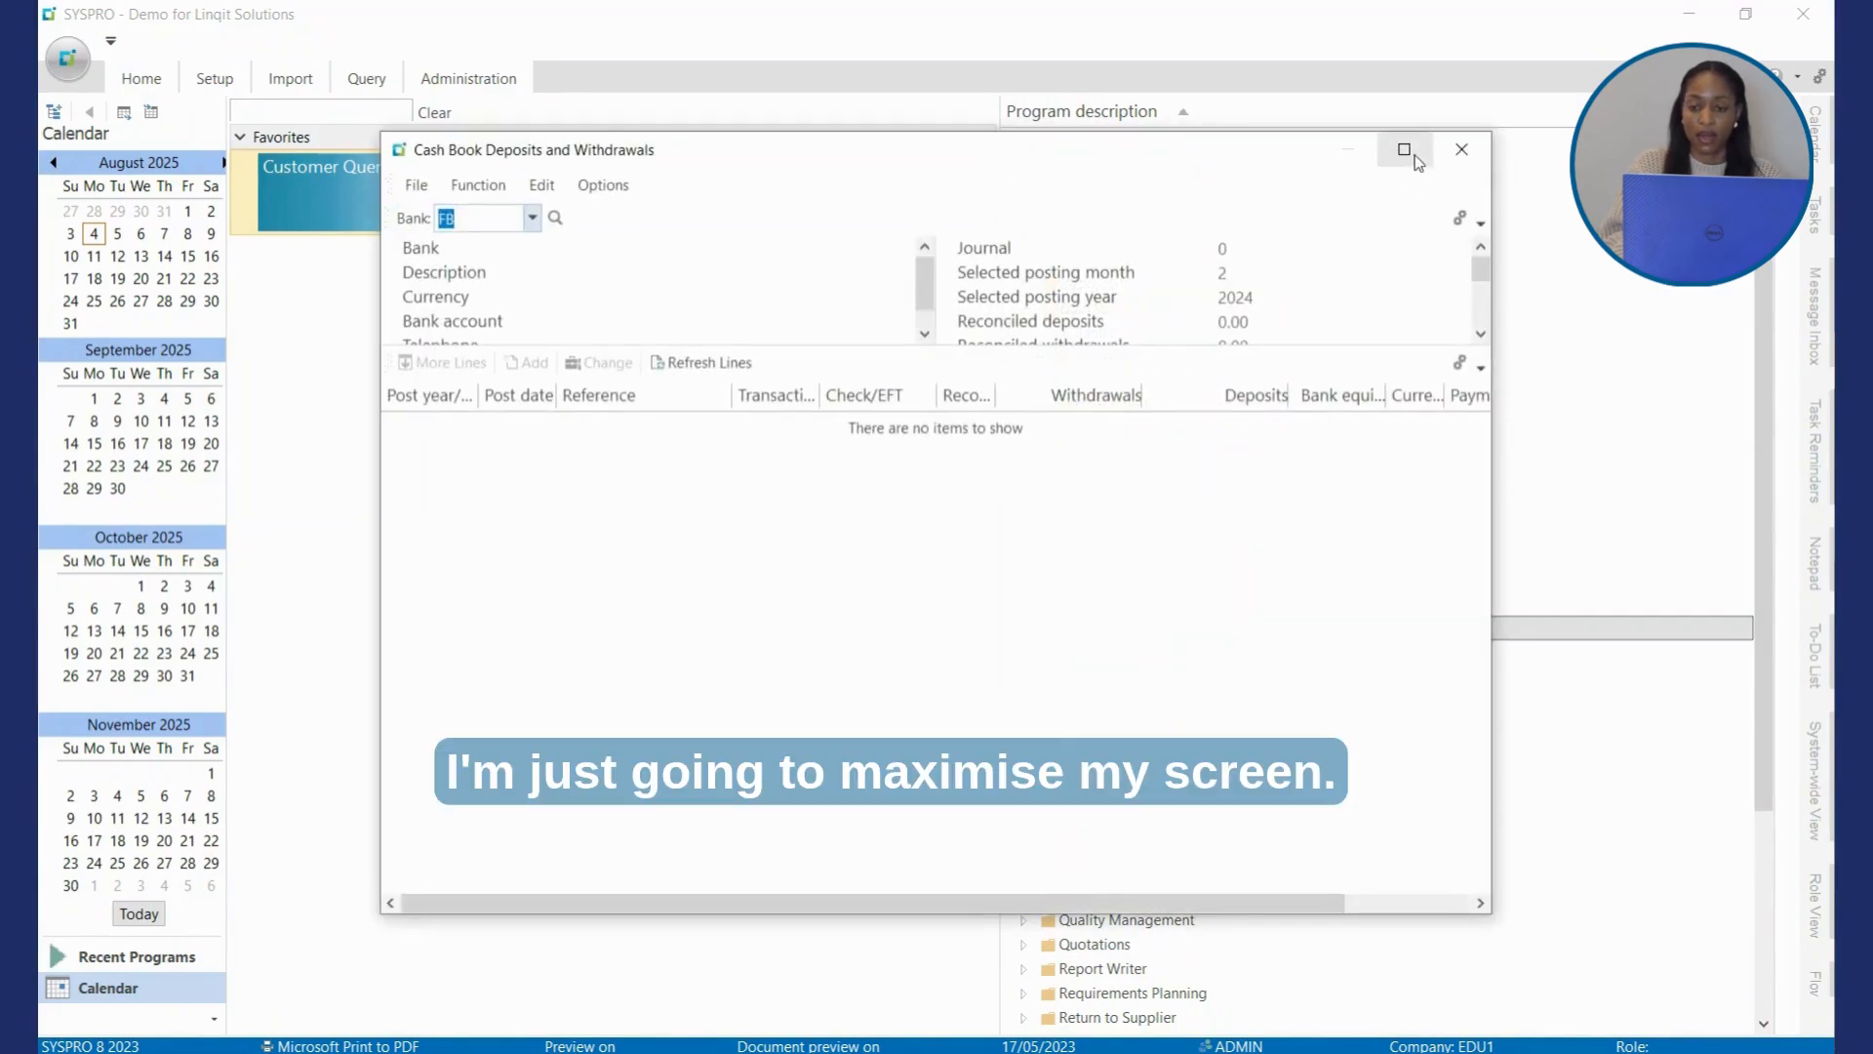
pyautogui.click(1416, 157)
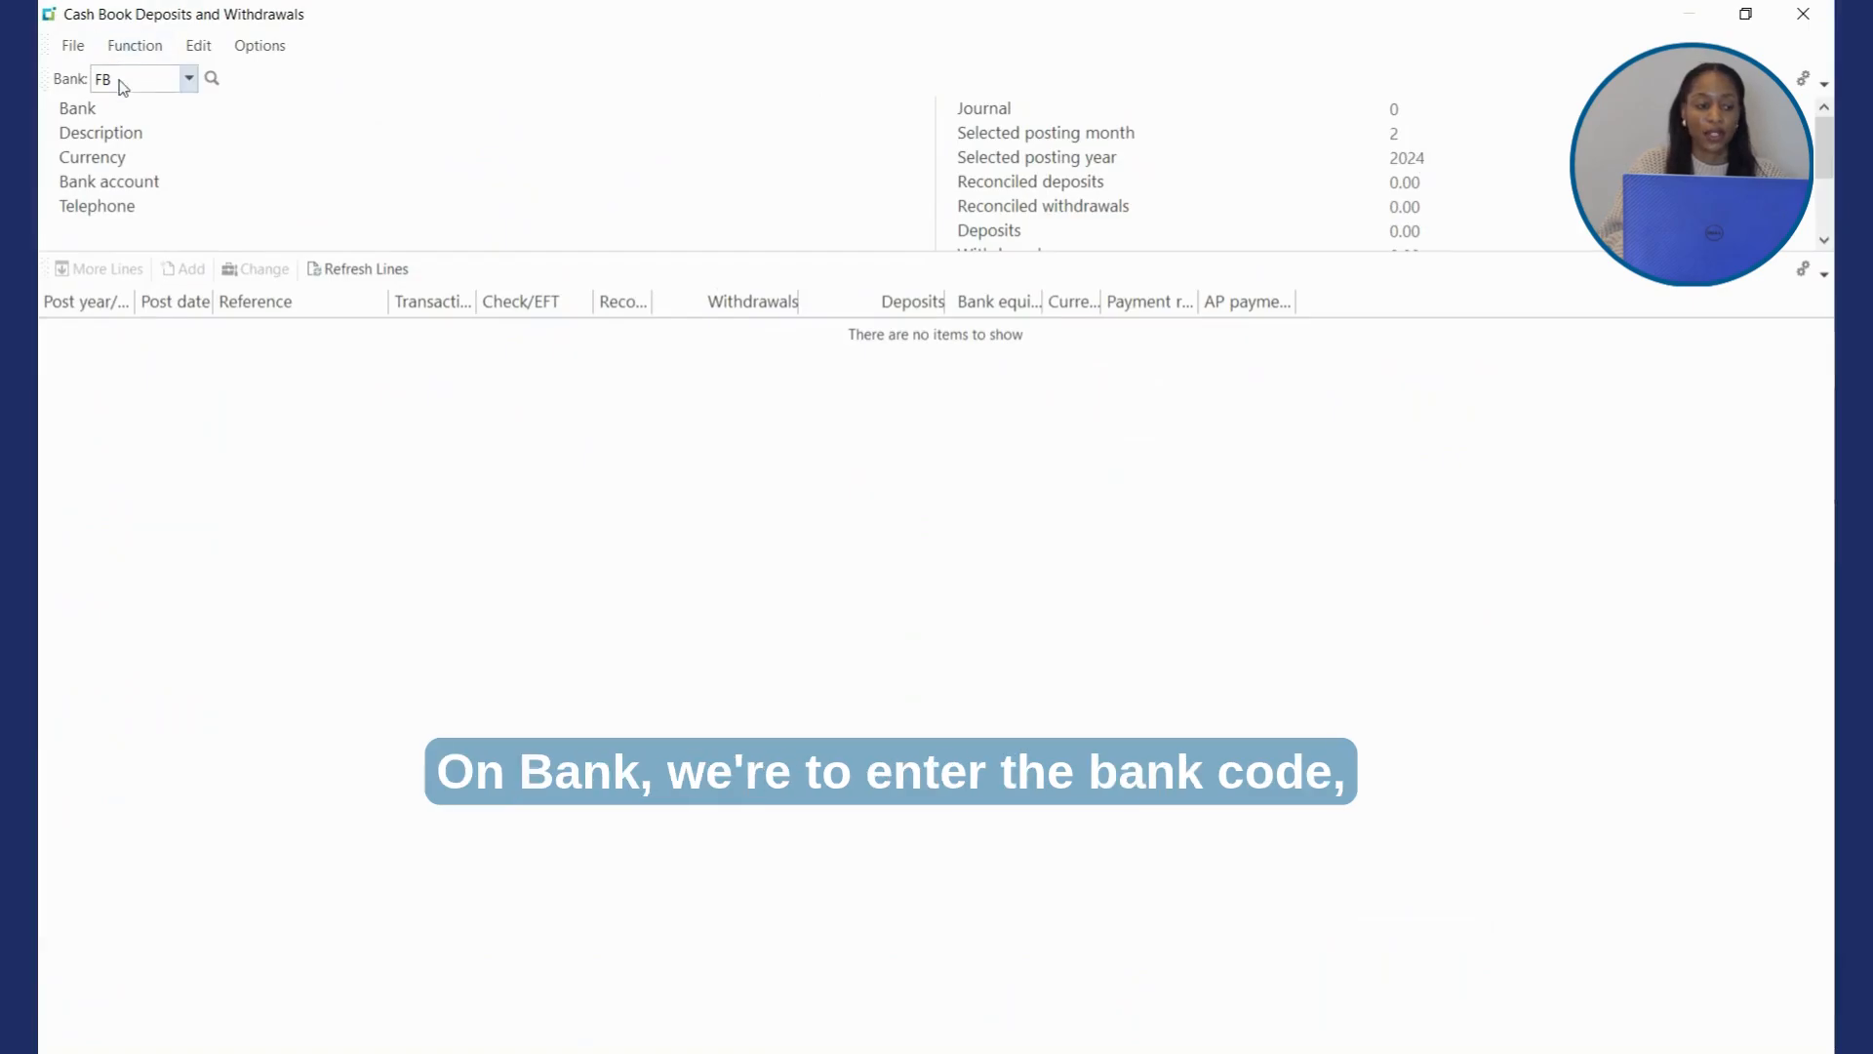
# Step: Load bank FB and add a new transaction of type Withdrawal - Unreconciled
pyautogui.press('Tab')
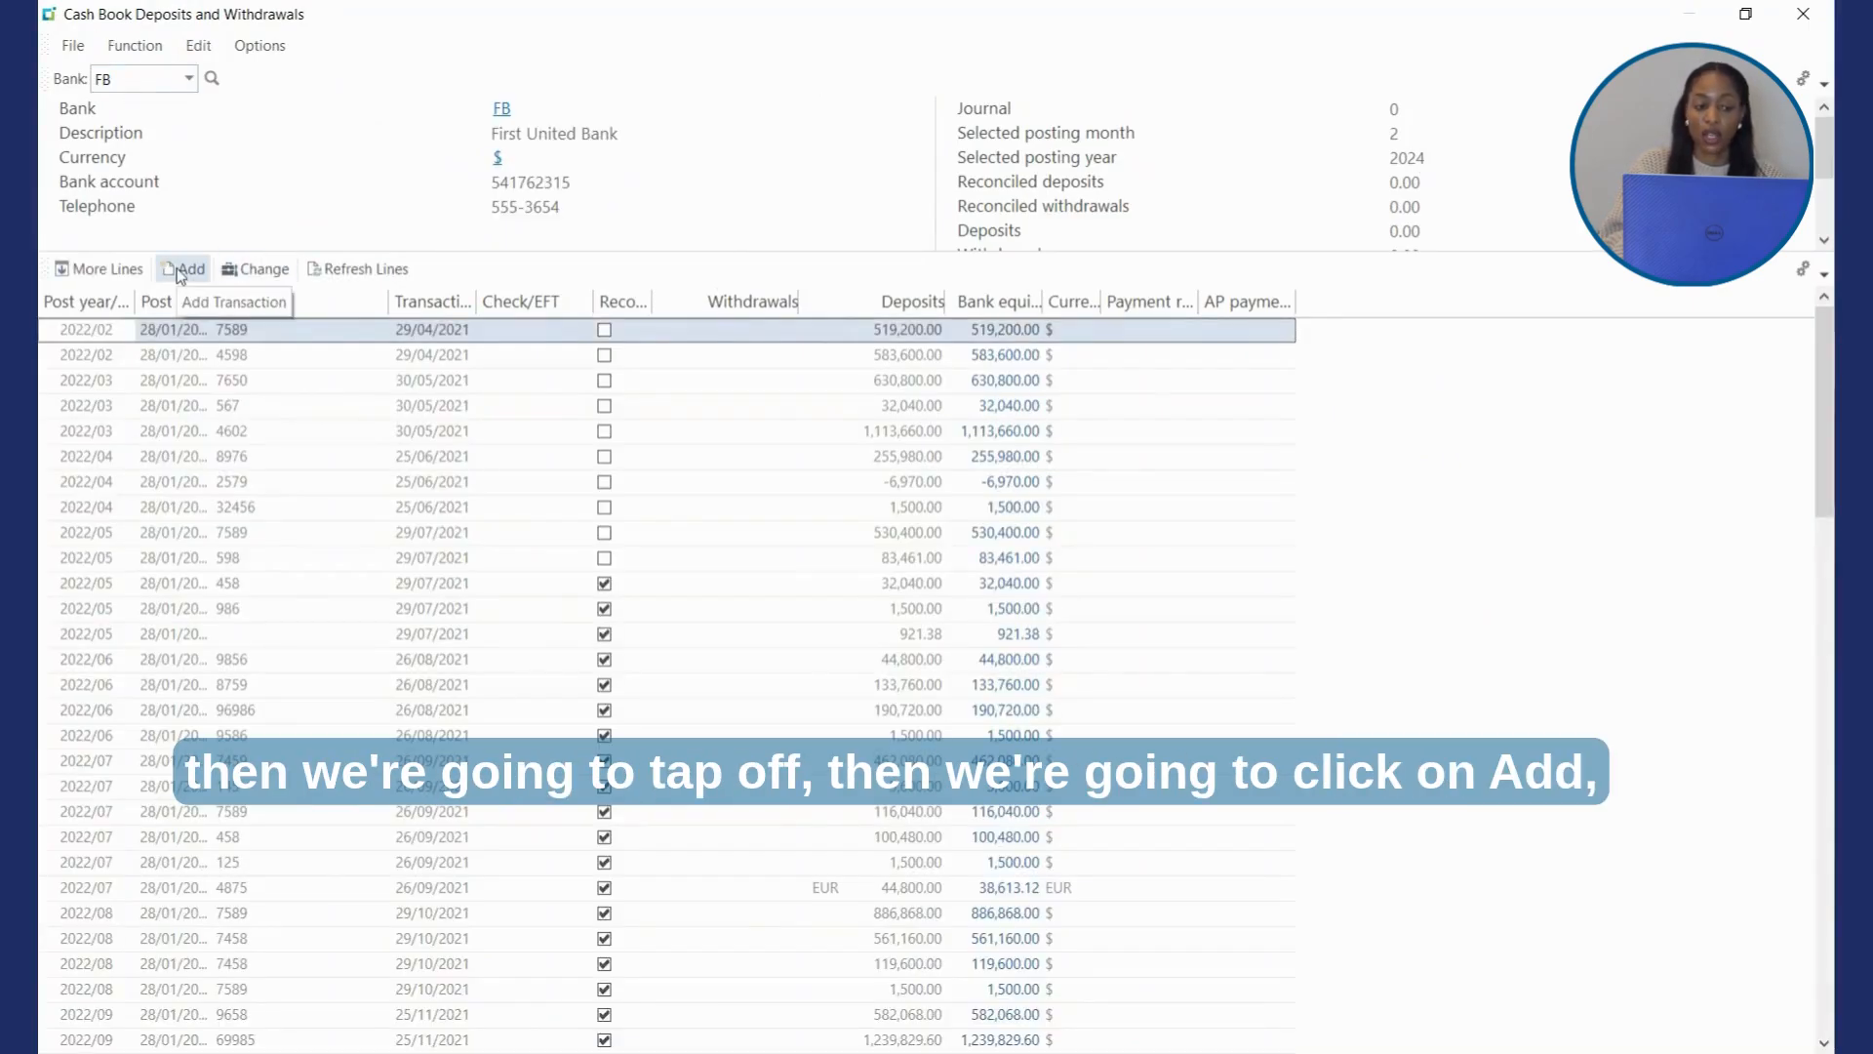
pyautogui.click(182, 270)
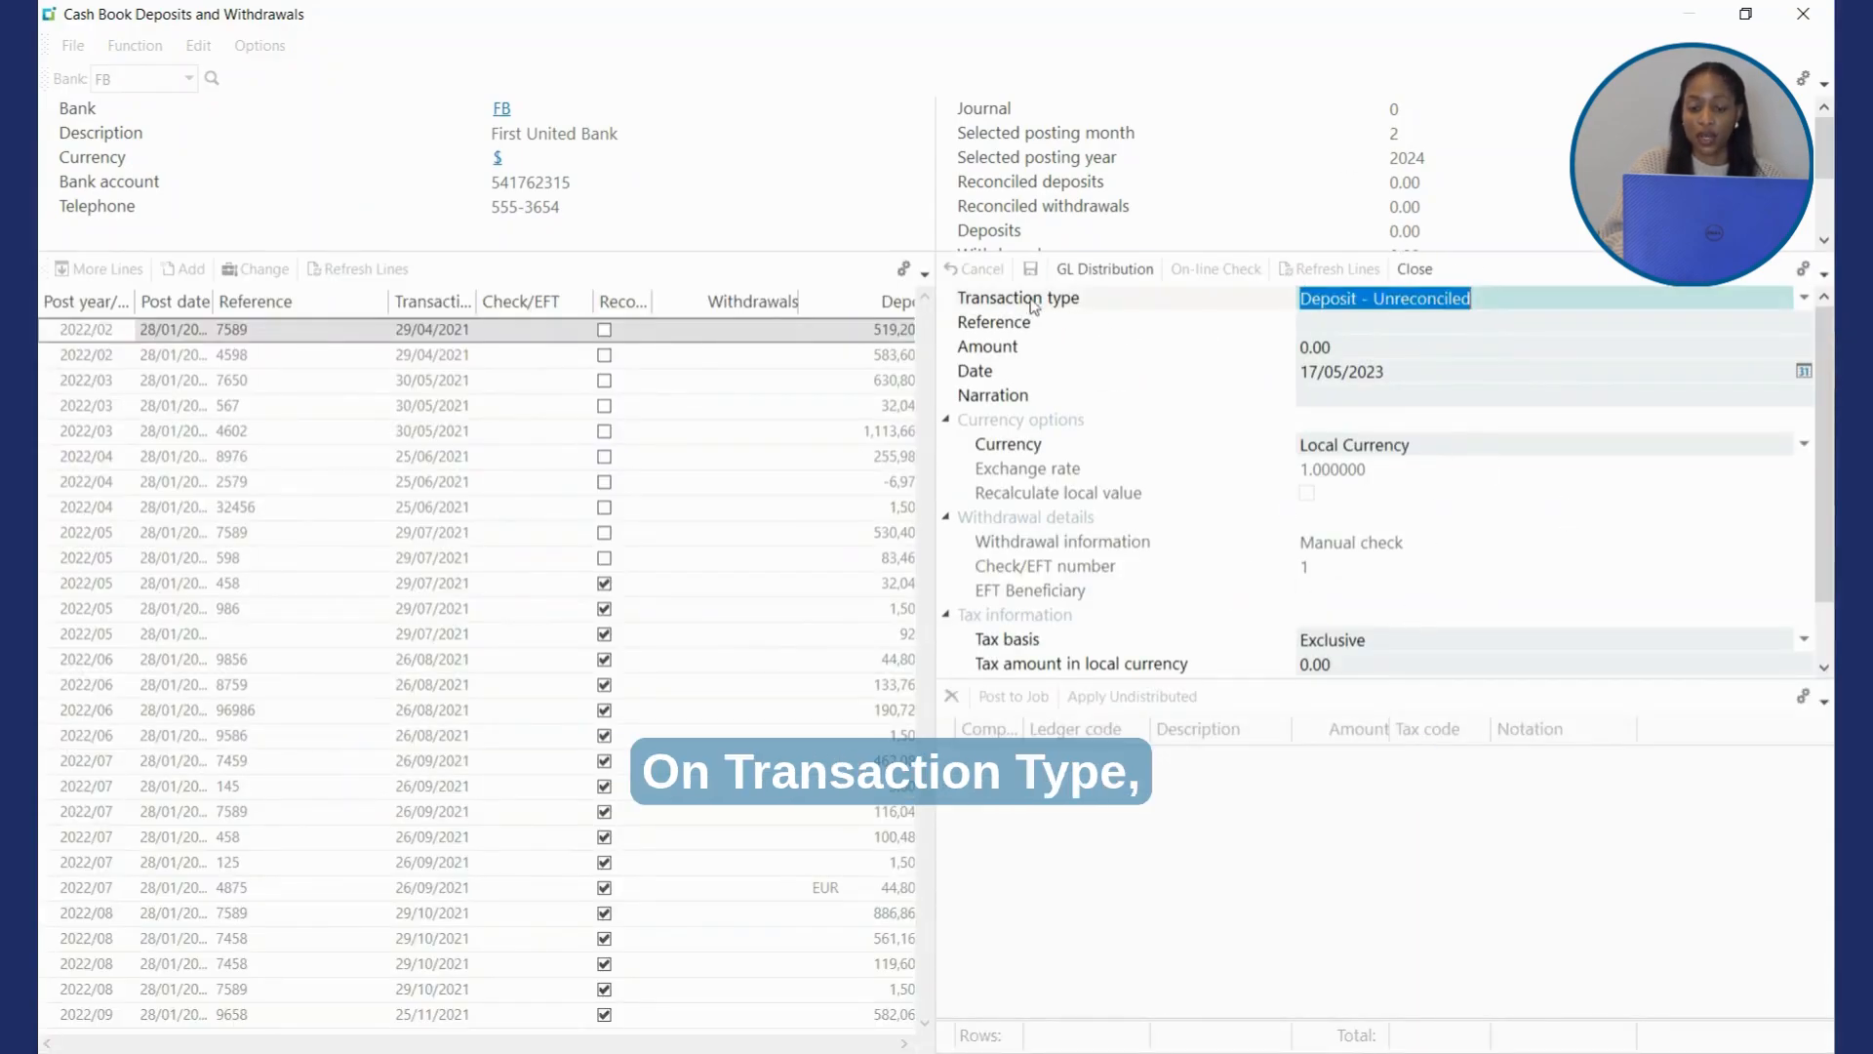
pyautogui.click(1804, 298)
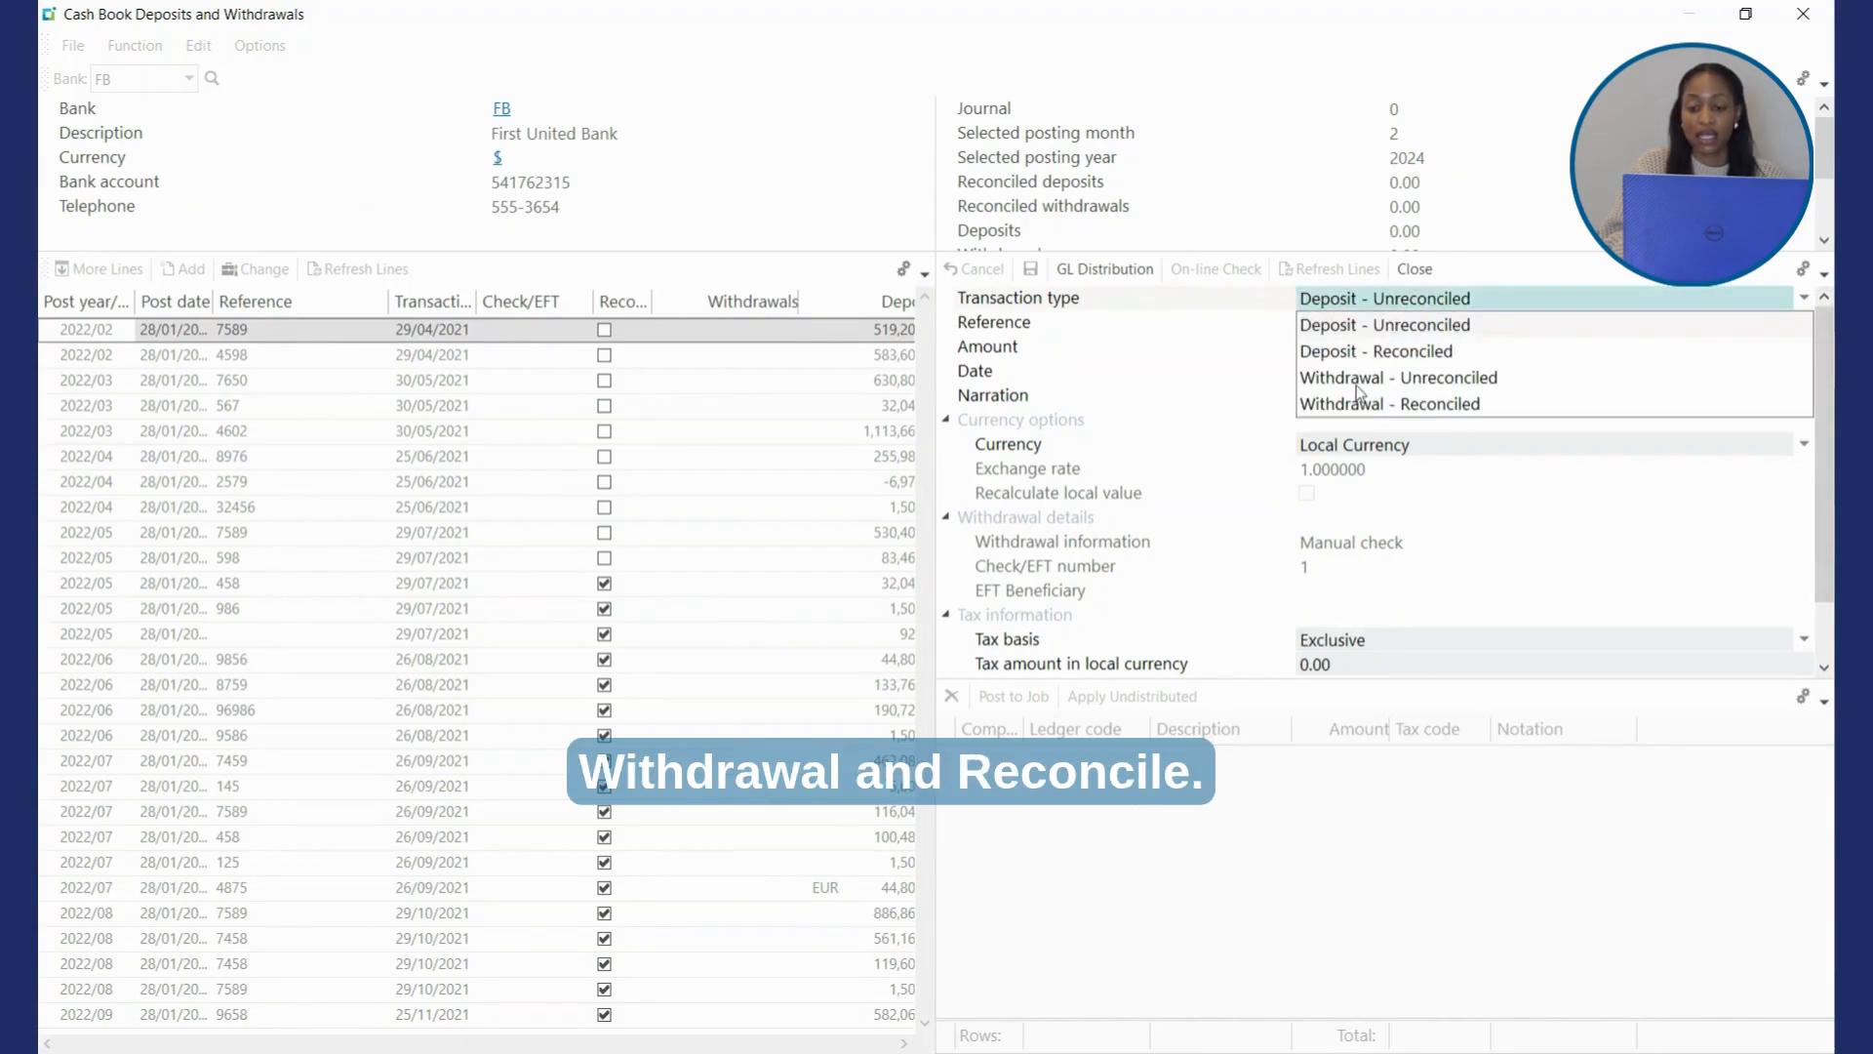
pyautogui.click(1476, 385)
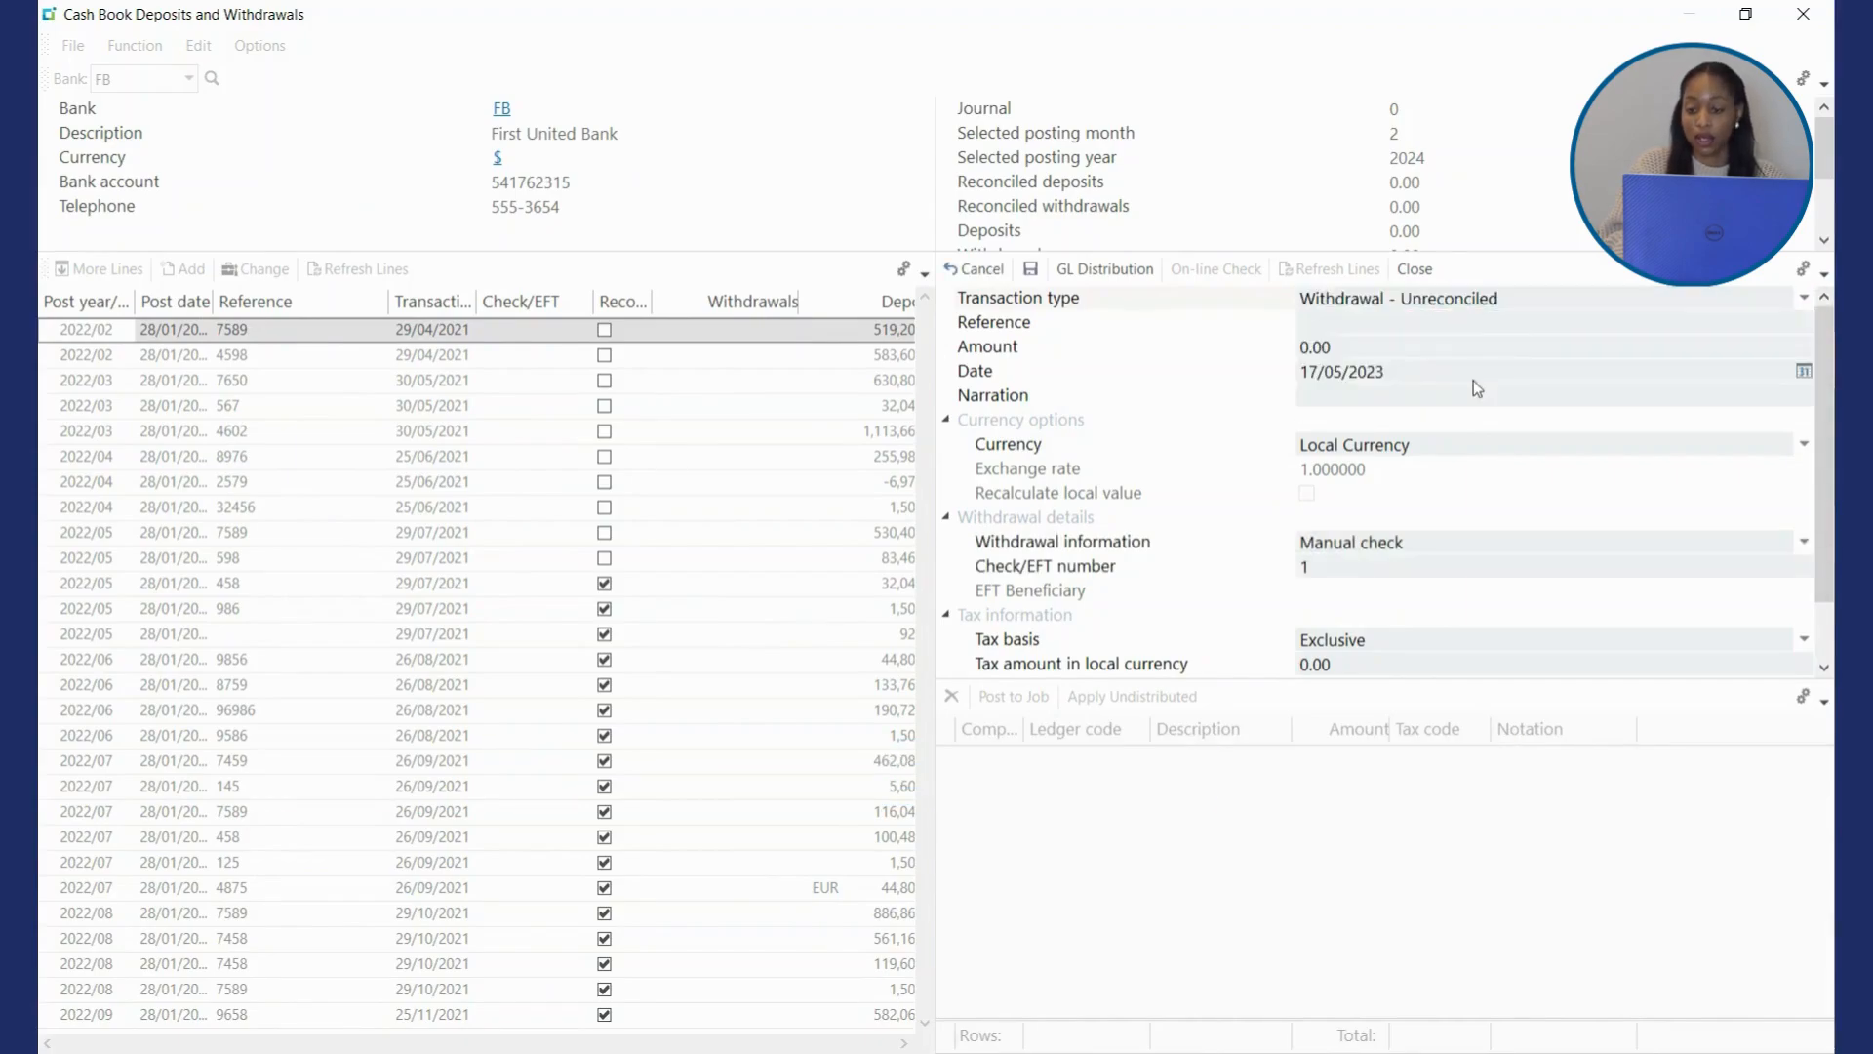
# Step: Enter the withdrawal reference M P/O 67 and the amount 122.50, keeping the default date
pyautogui.click(1314, 325)
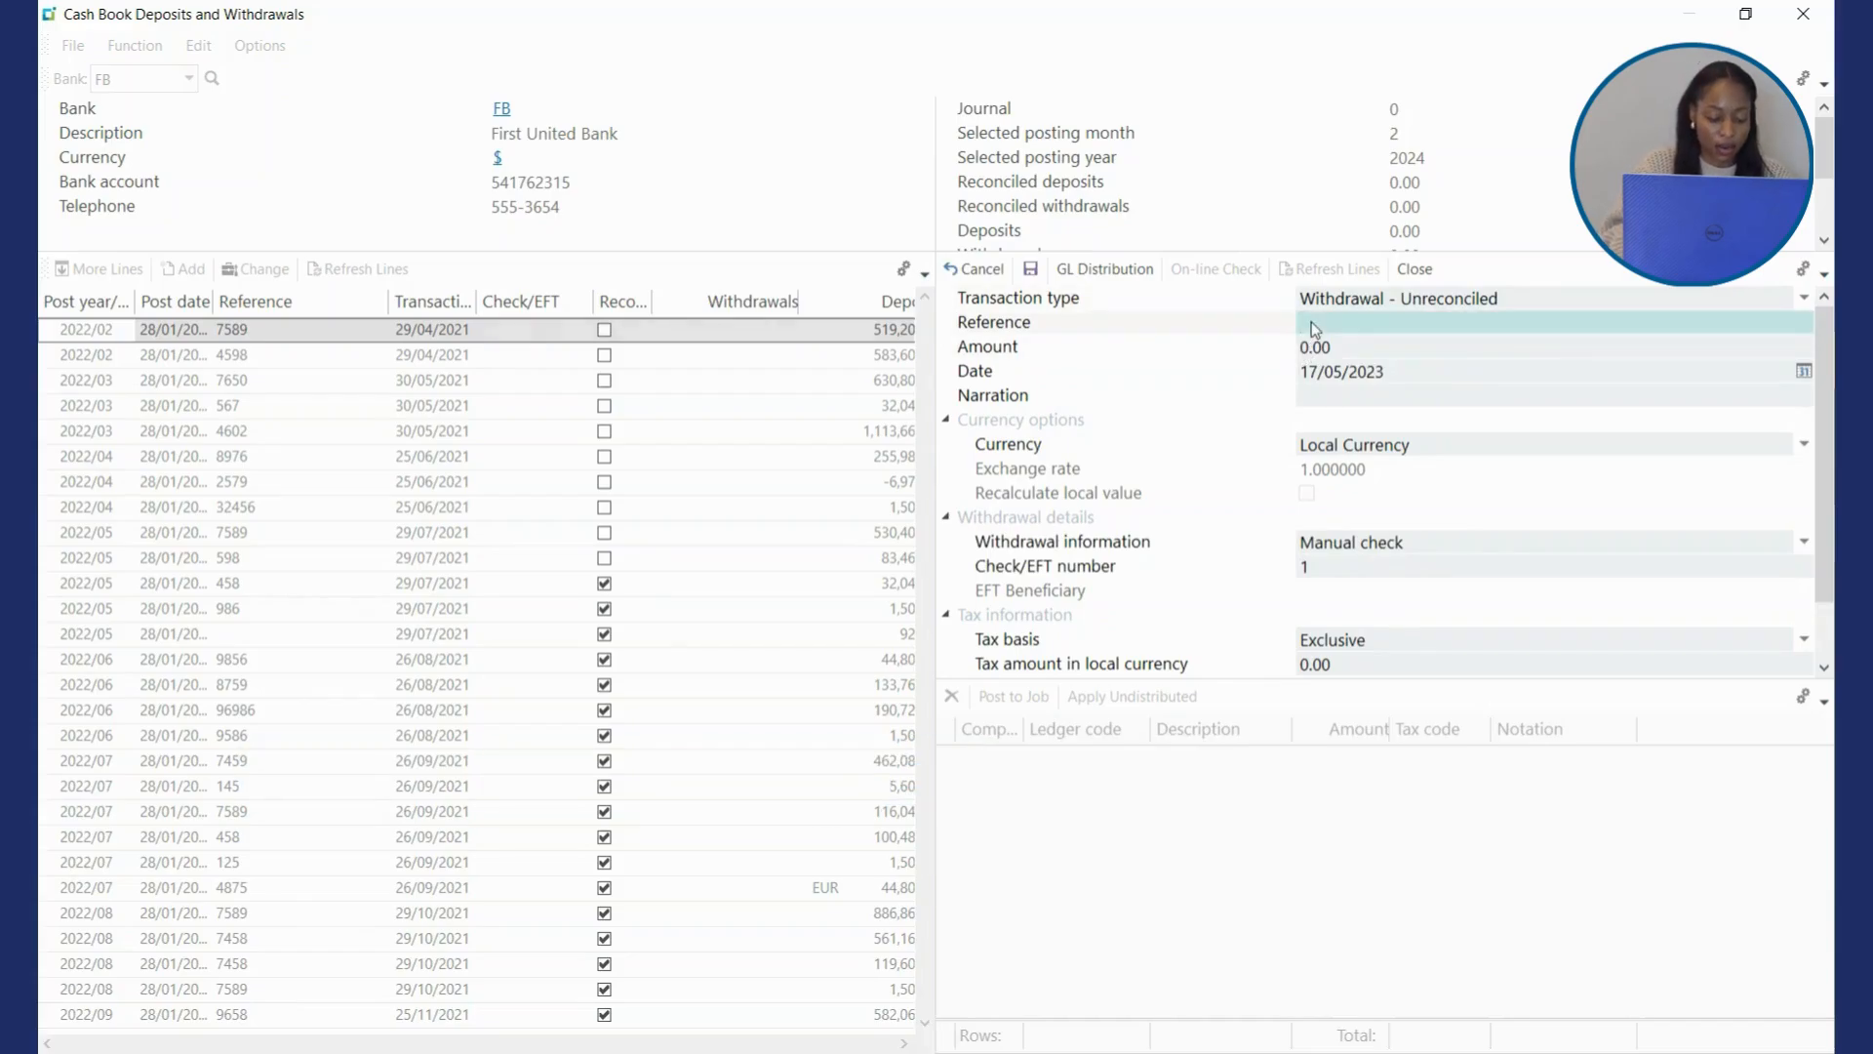
pyautogui.write('M')
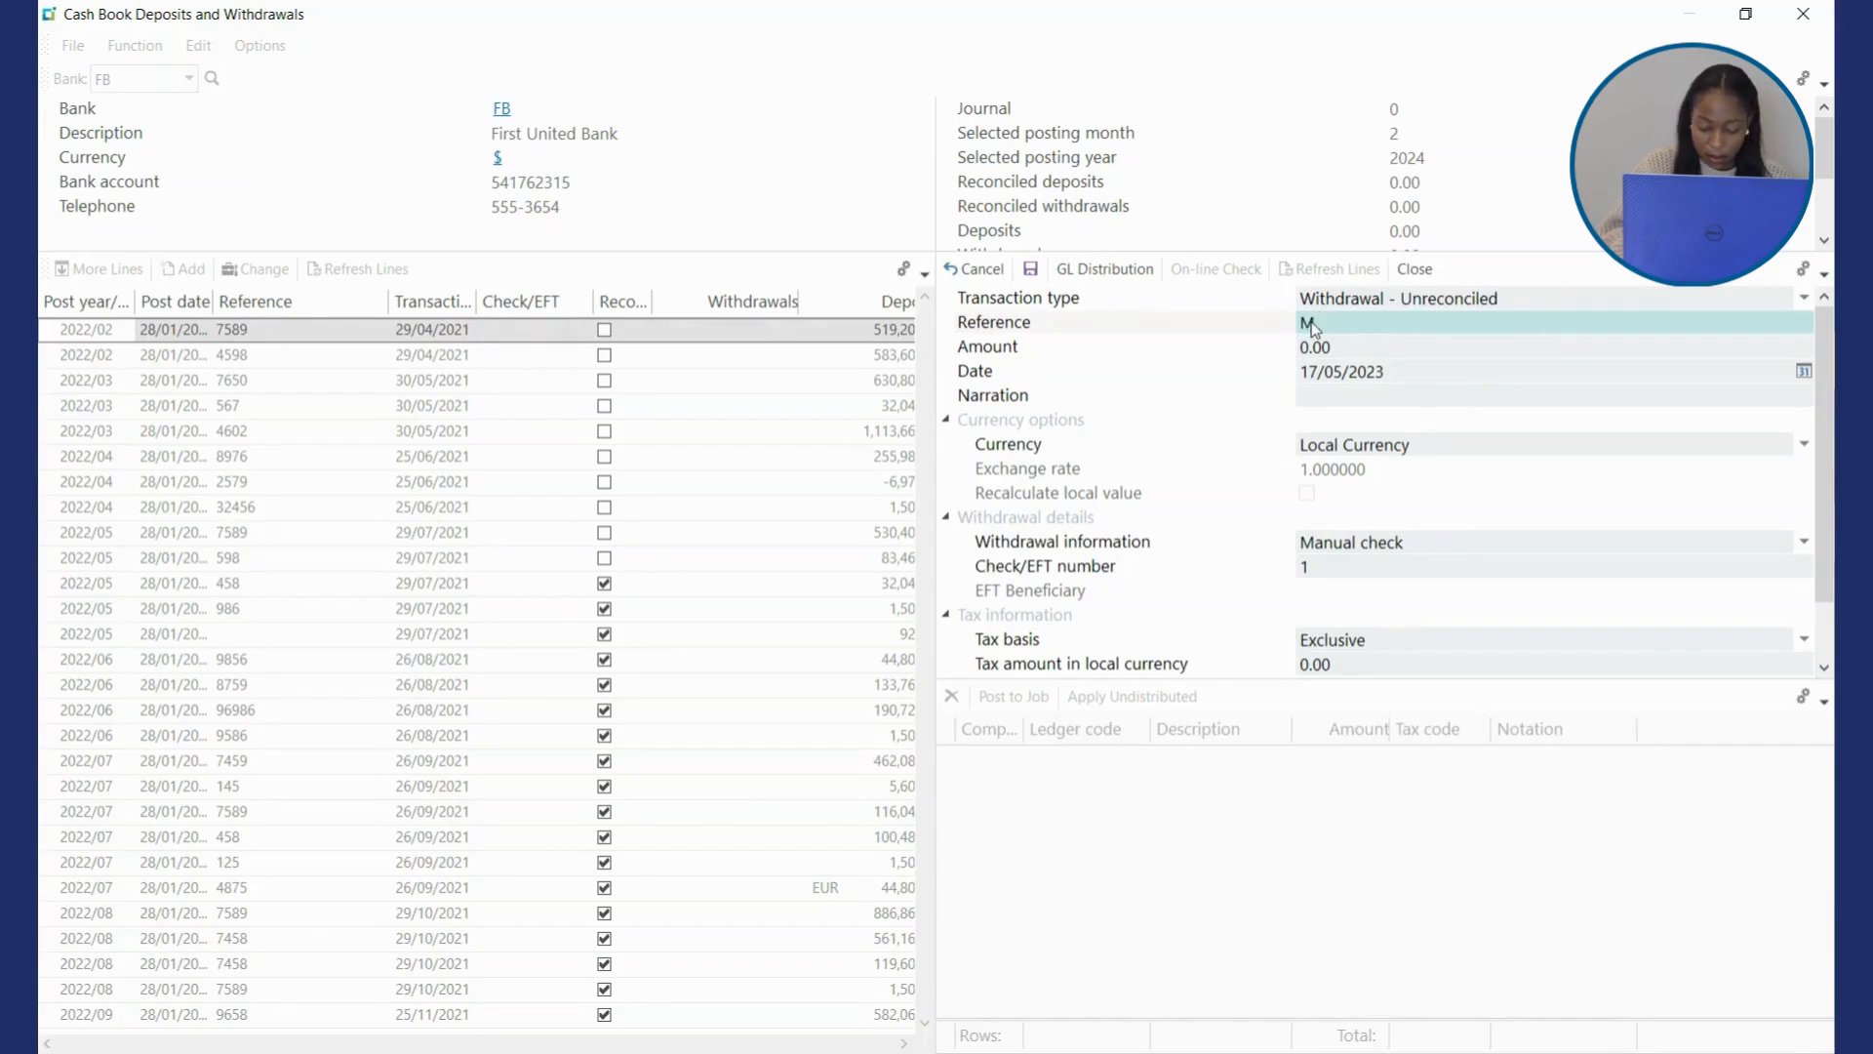
pyautogui.write('P/O ')
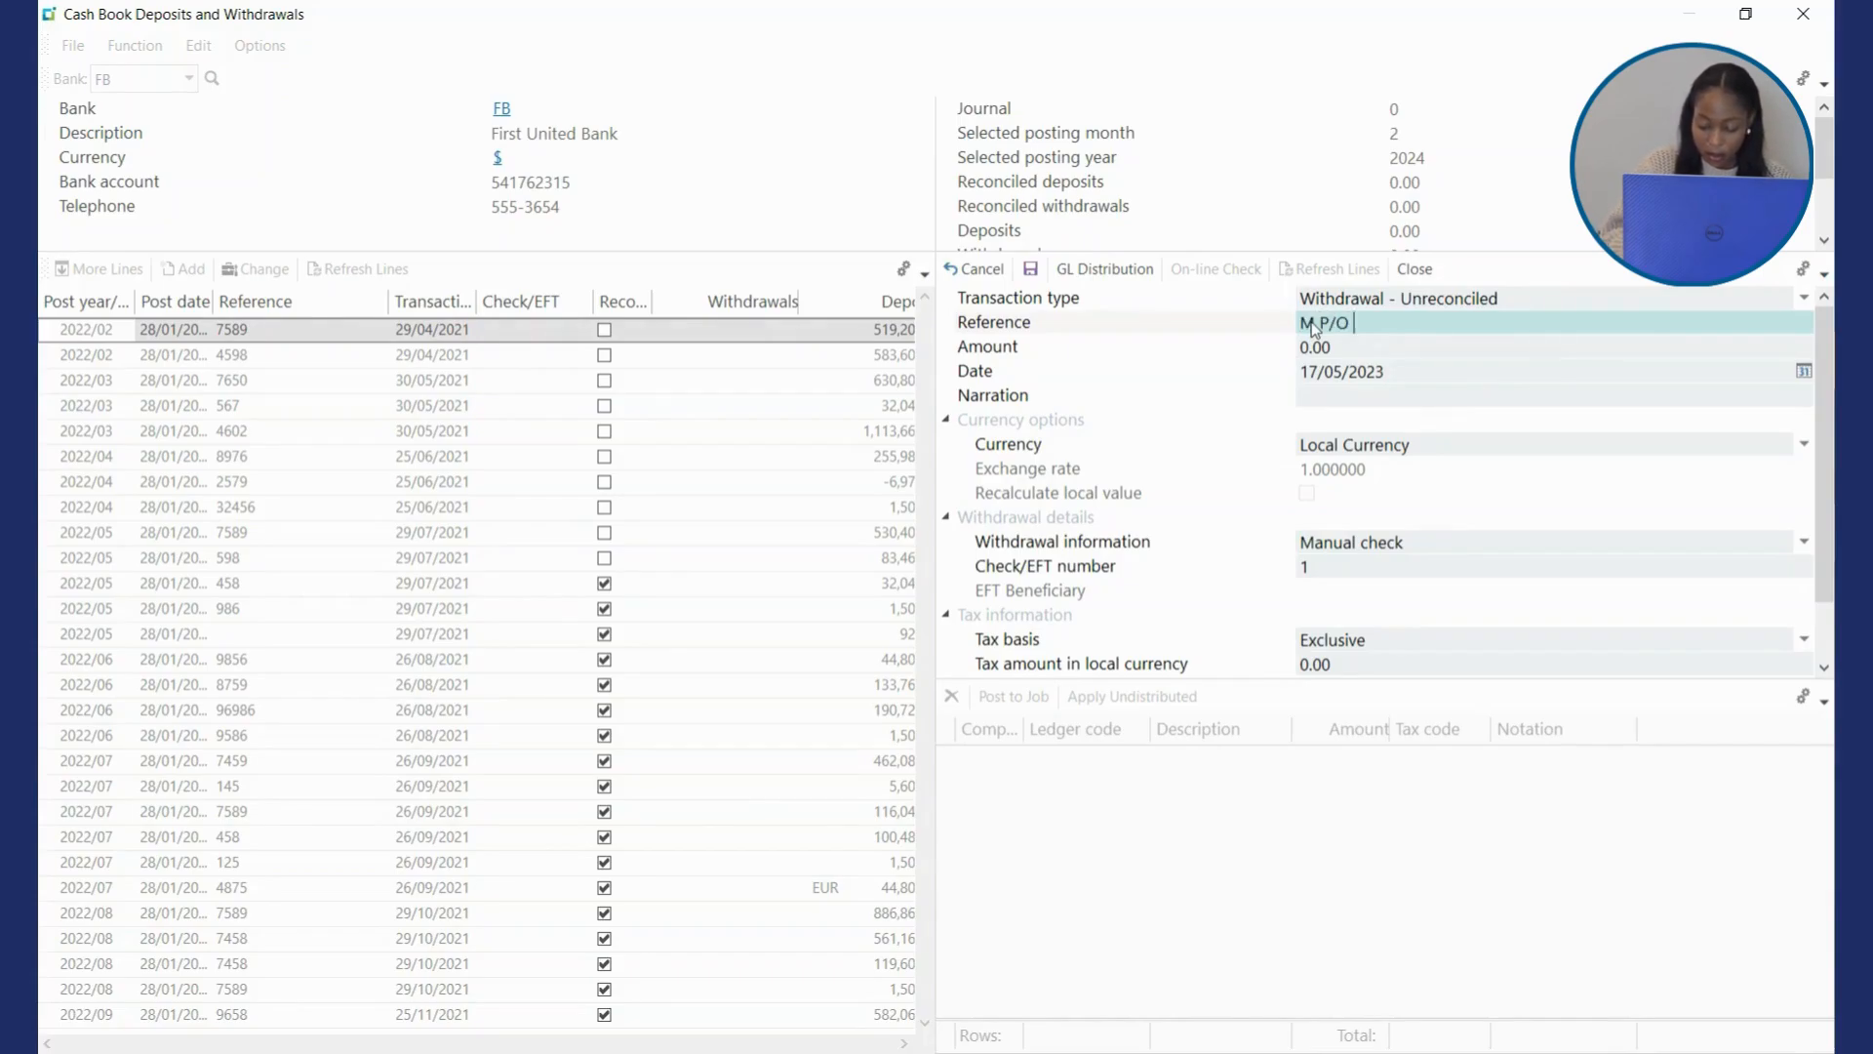
pyautogui.write('67')
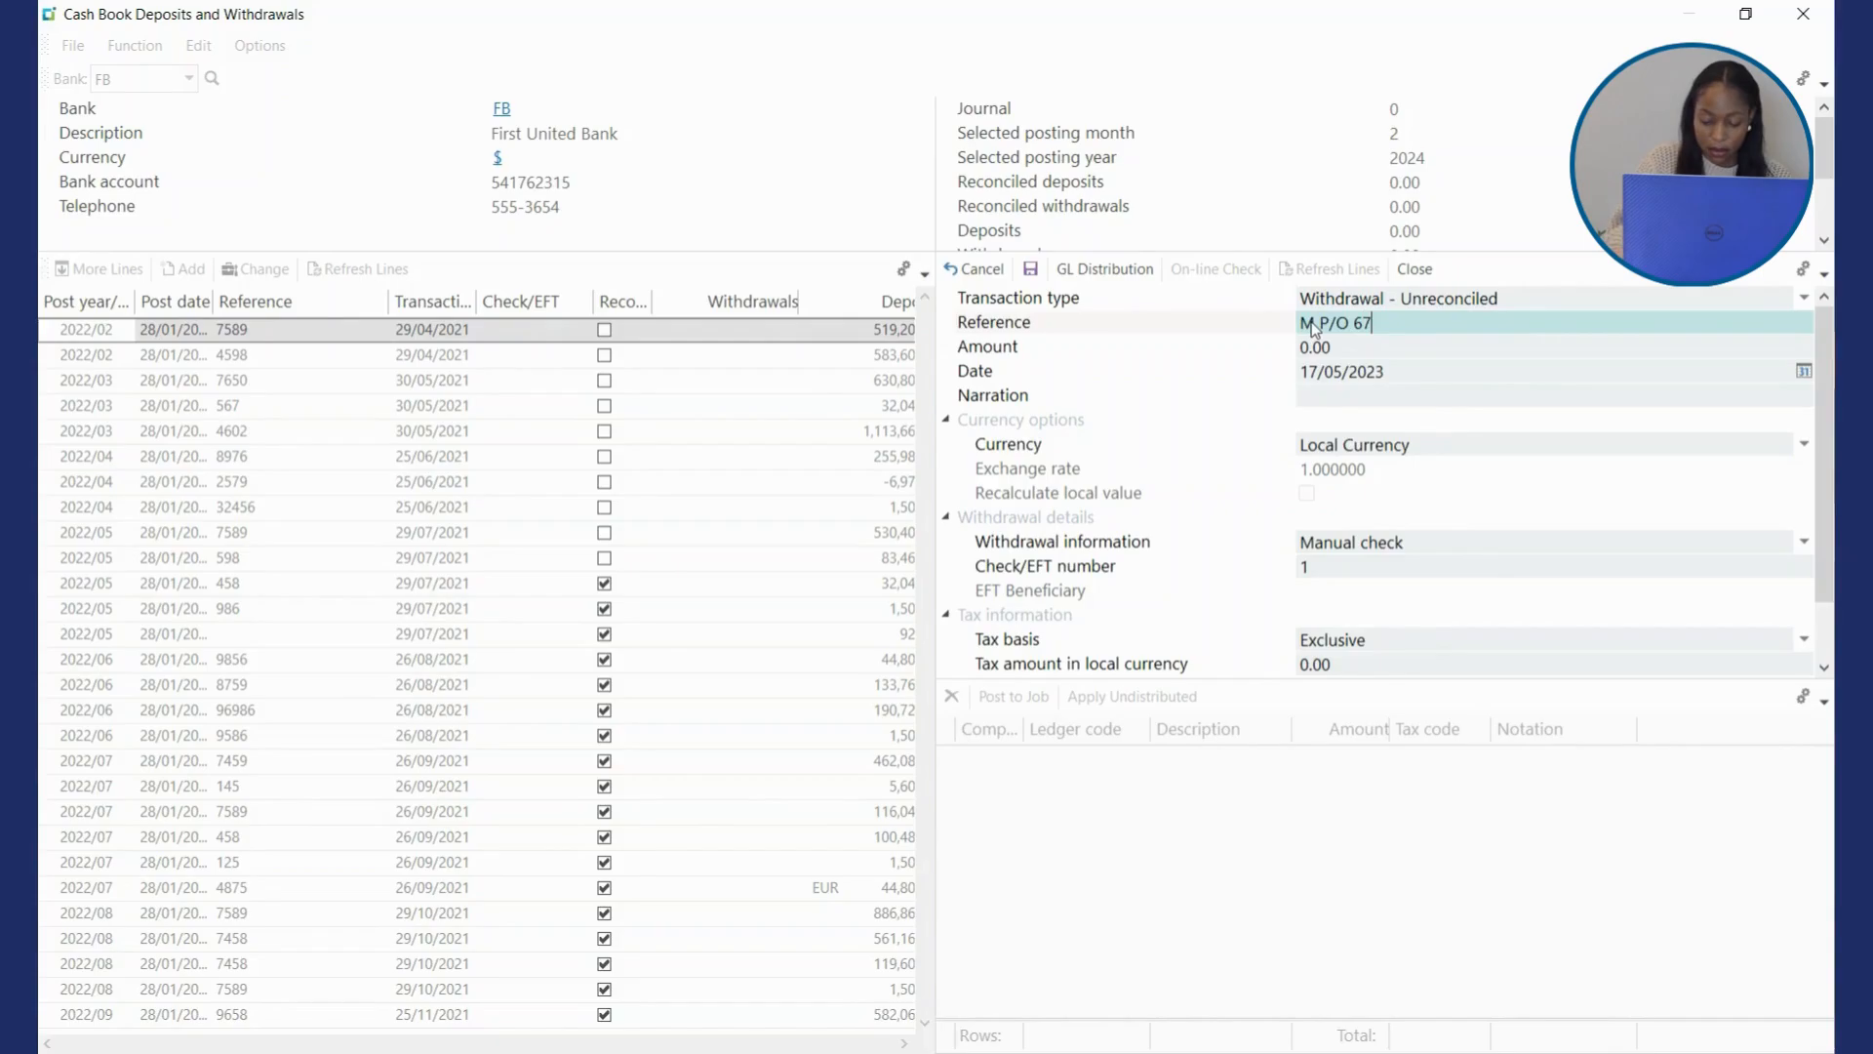
pyautogui.press('Tab')
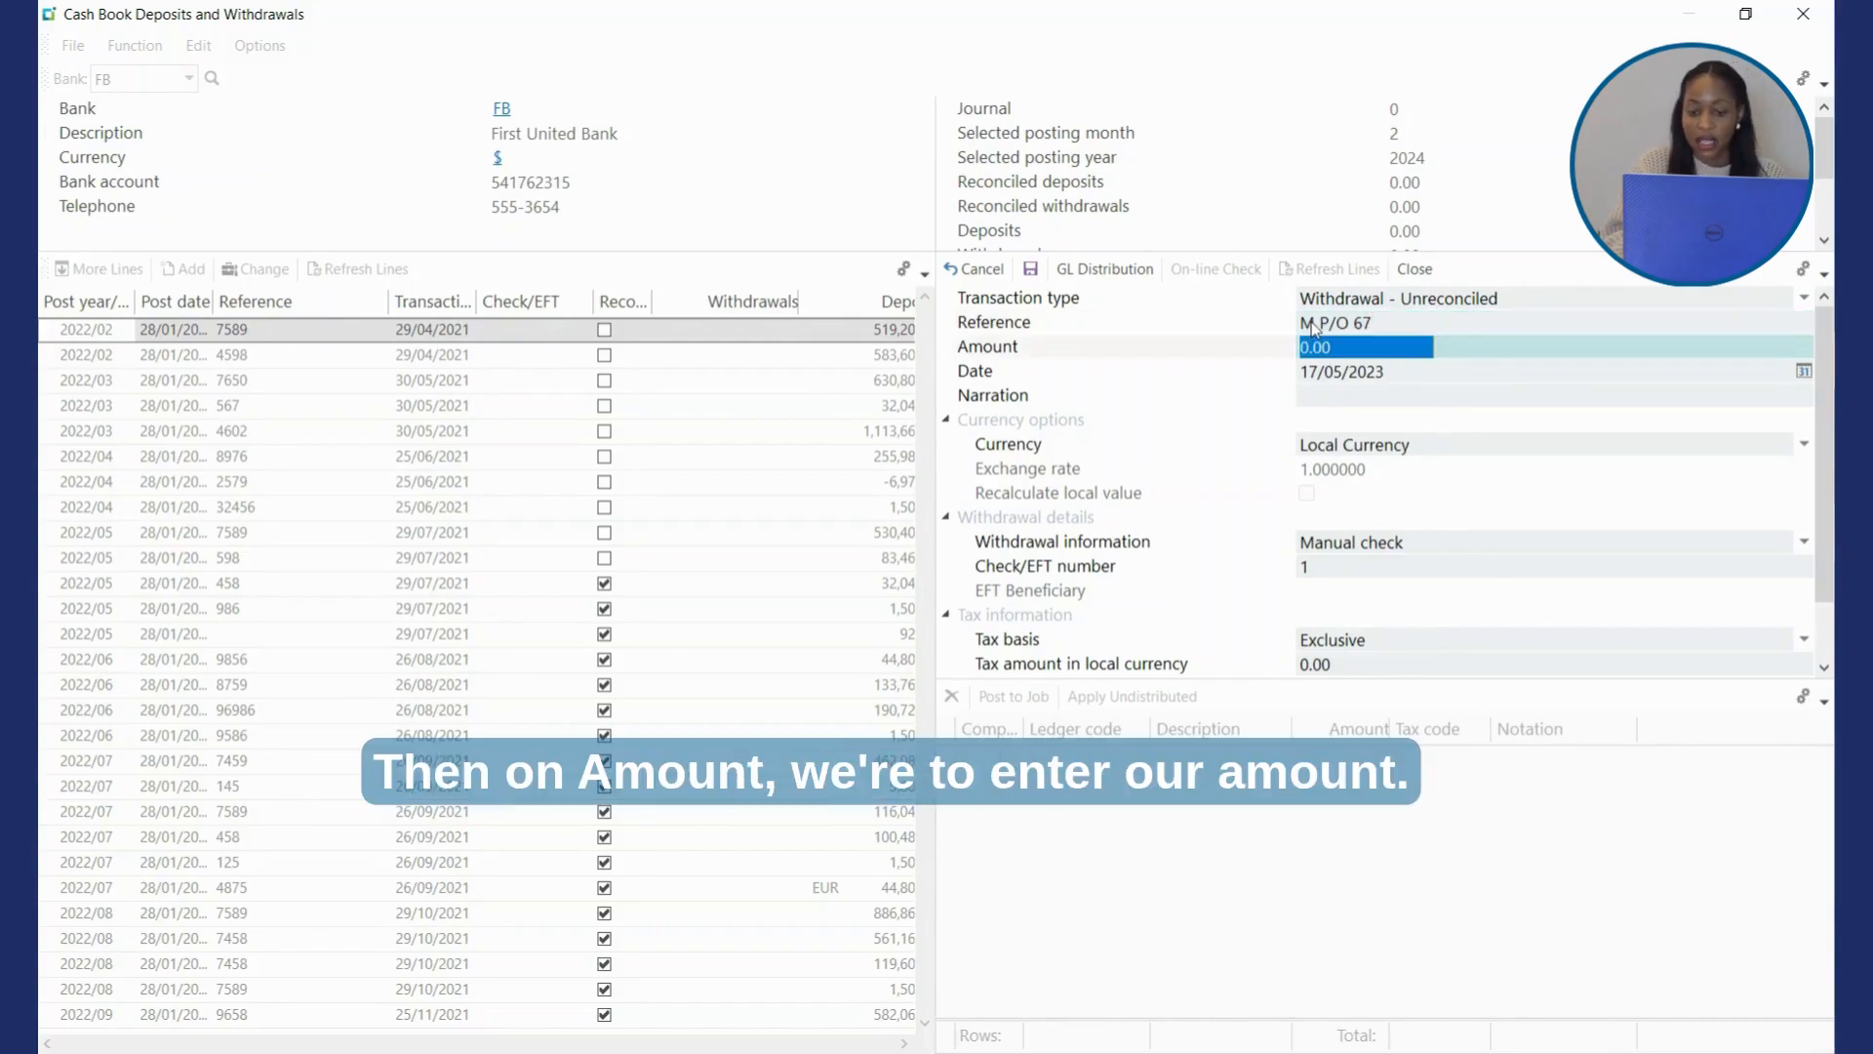
pyautogui.write('122.')
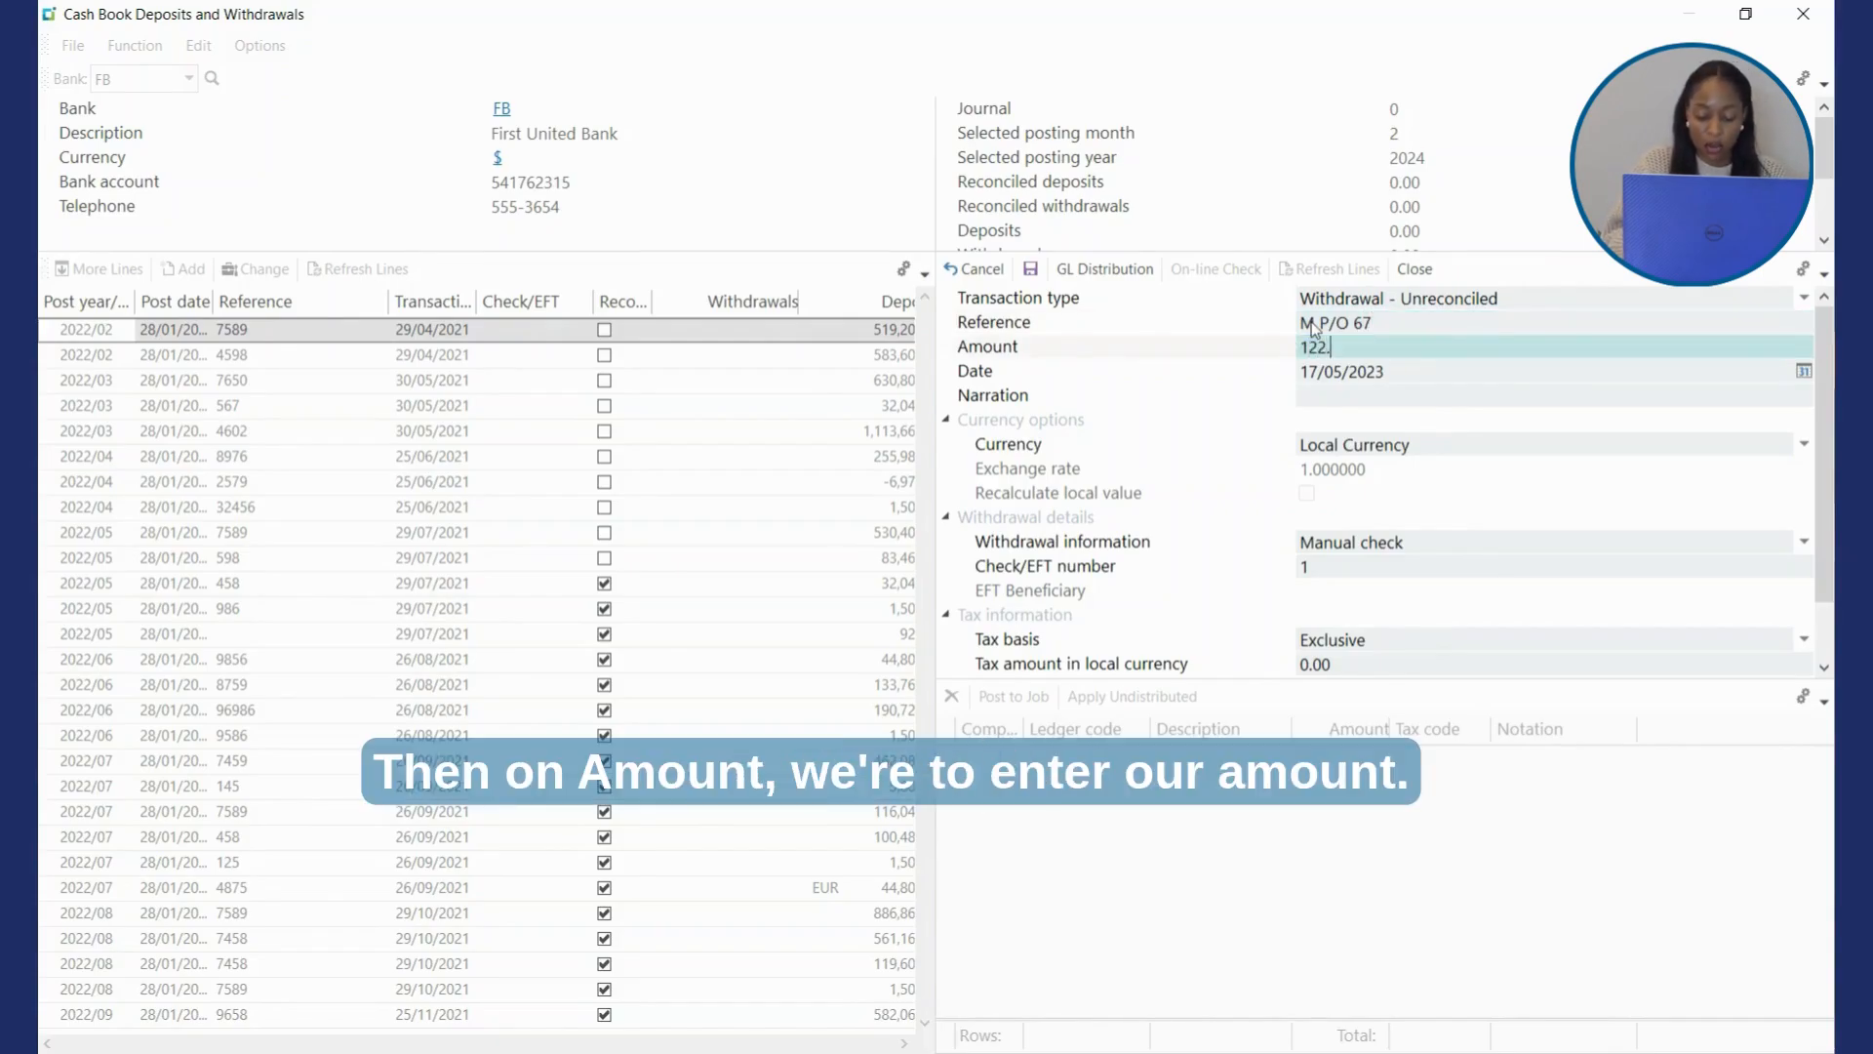
pyautogui.write('50')
pyautogui.press('Tab')
pyautogui.press('Tab')
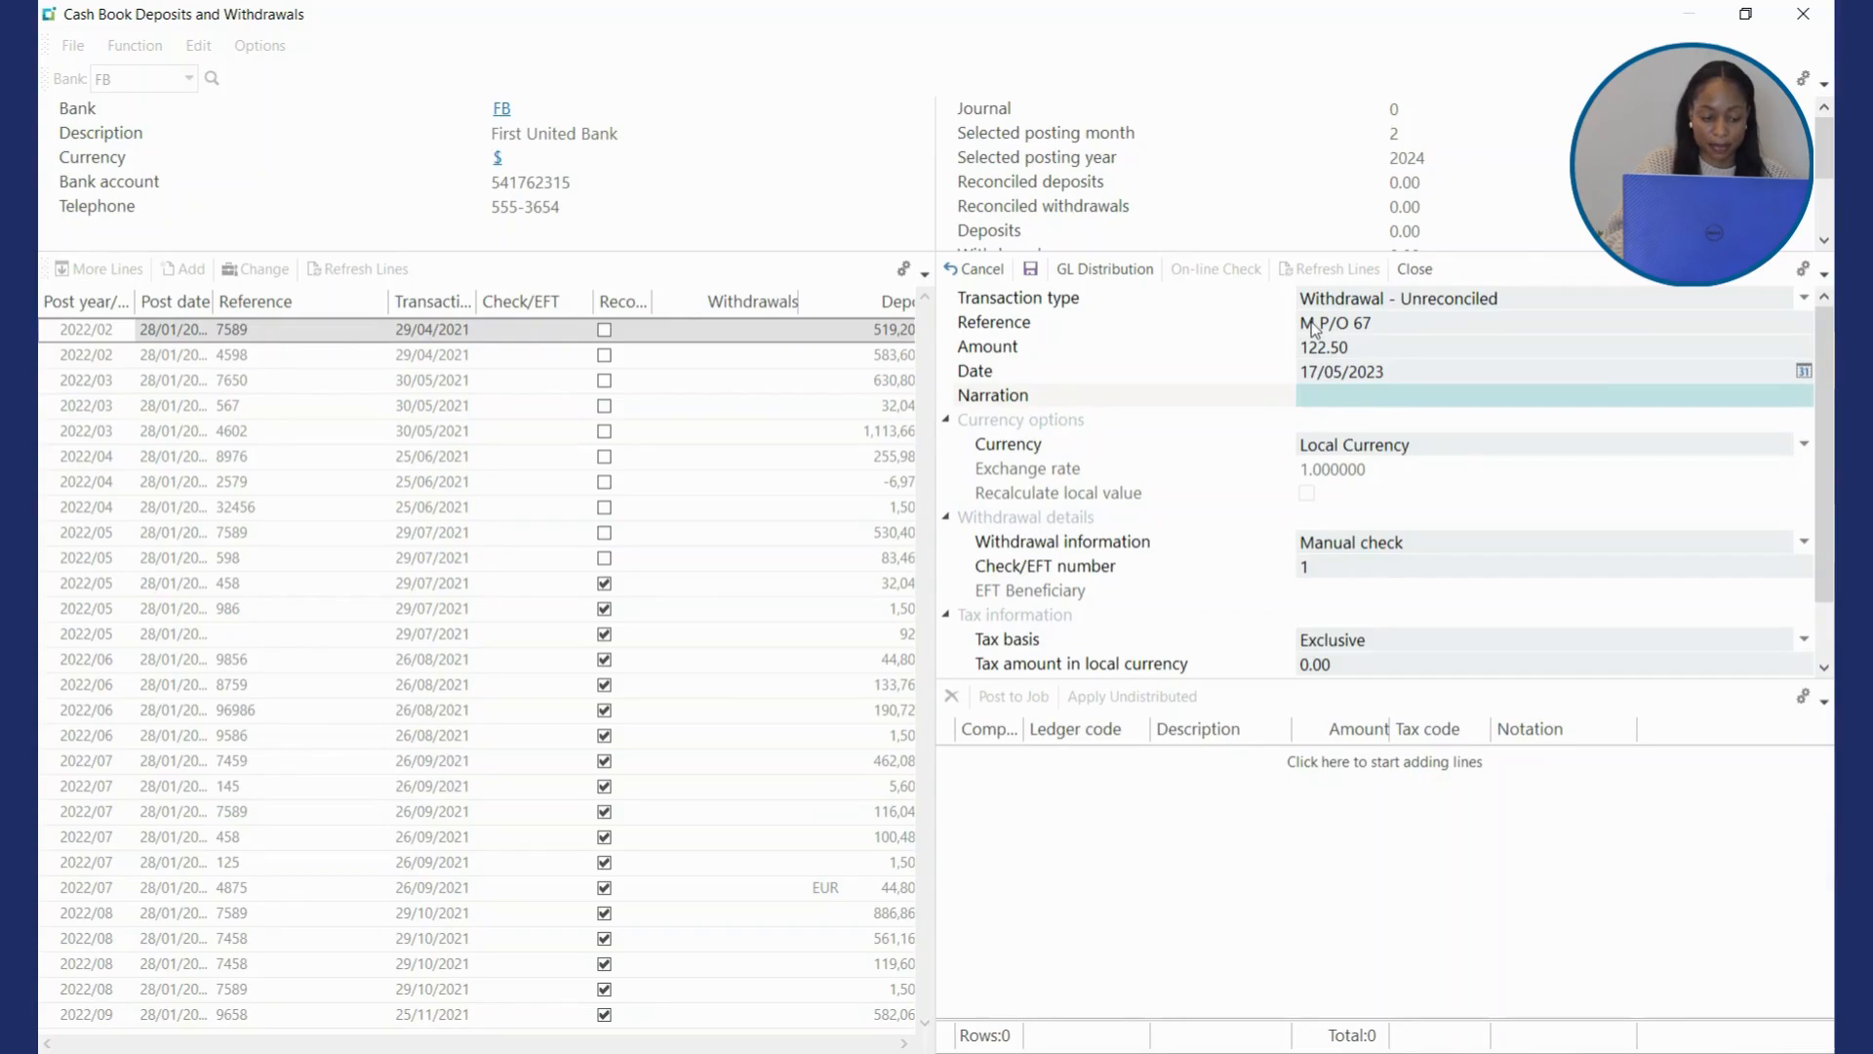
# Step: Enter "Bicycle child seat frame material" as the withdrawal's narration
pyautogui.write('b')
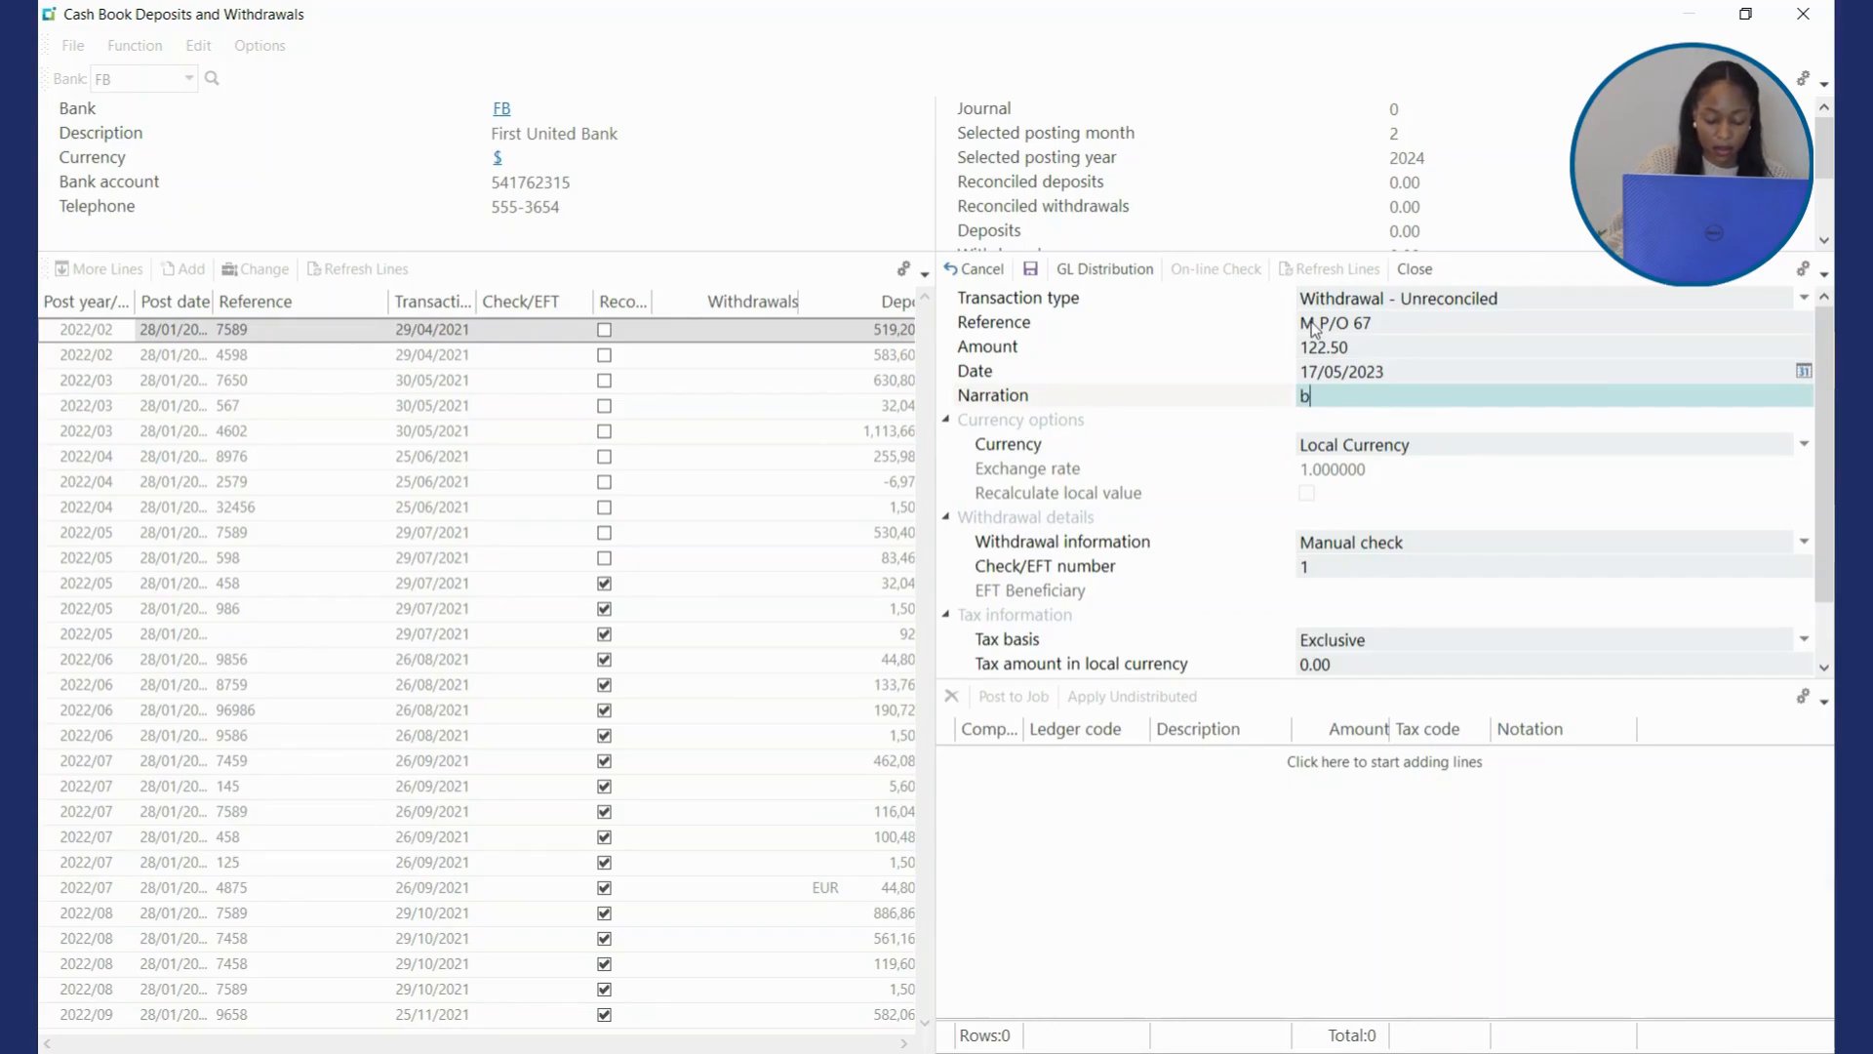
pyautogui.write('a')
pyautogui.press('BackSpace')
pyautogui.press('BackSpace')
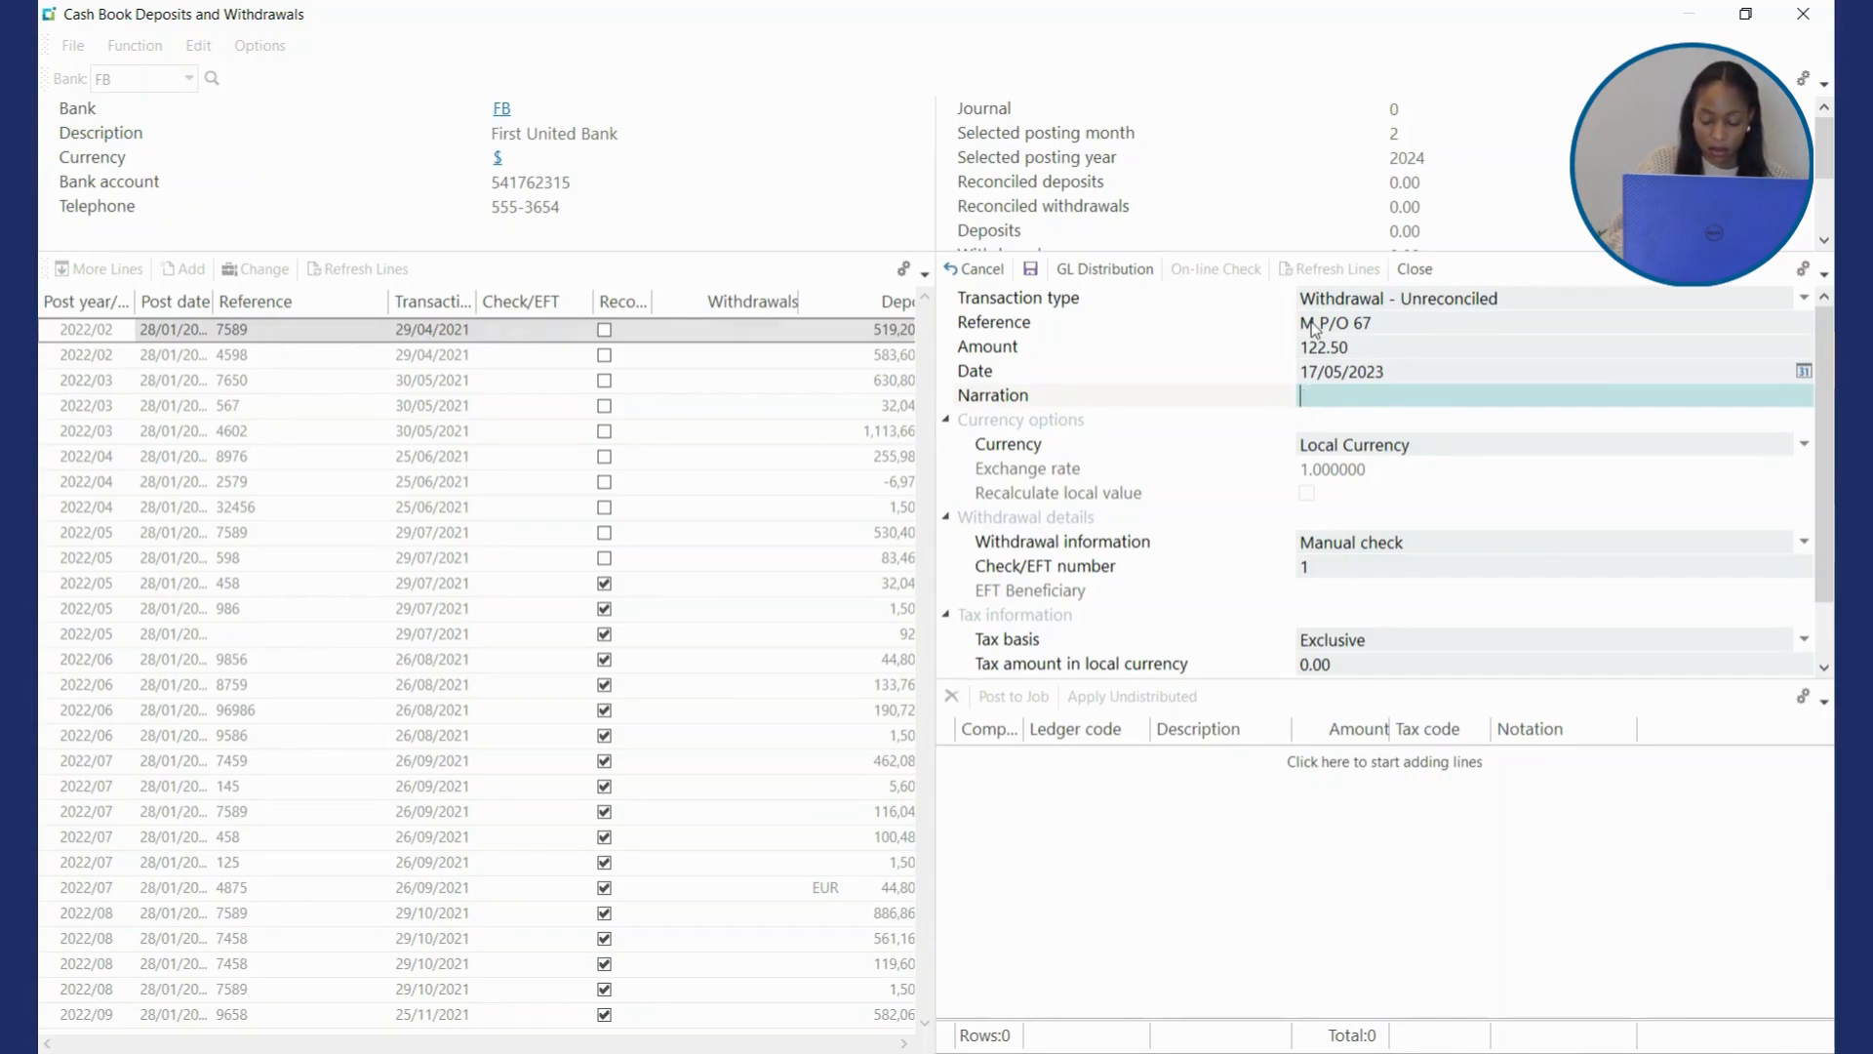
pyautogui.write('Bicycle ')
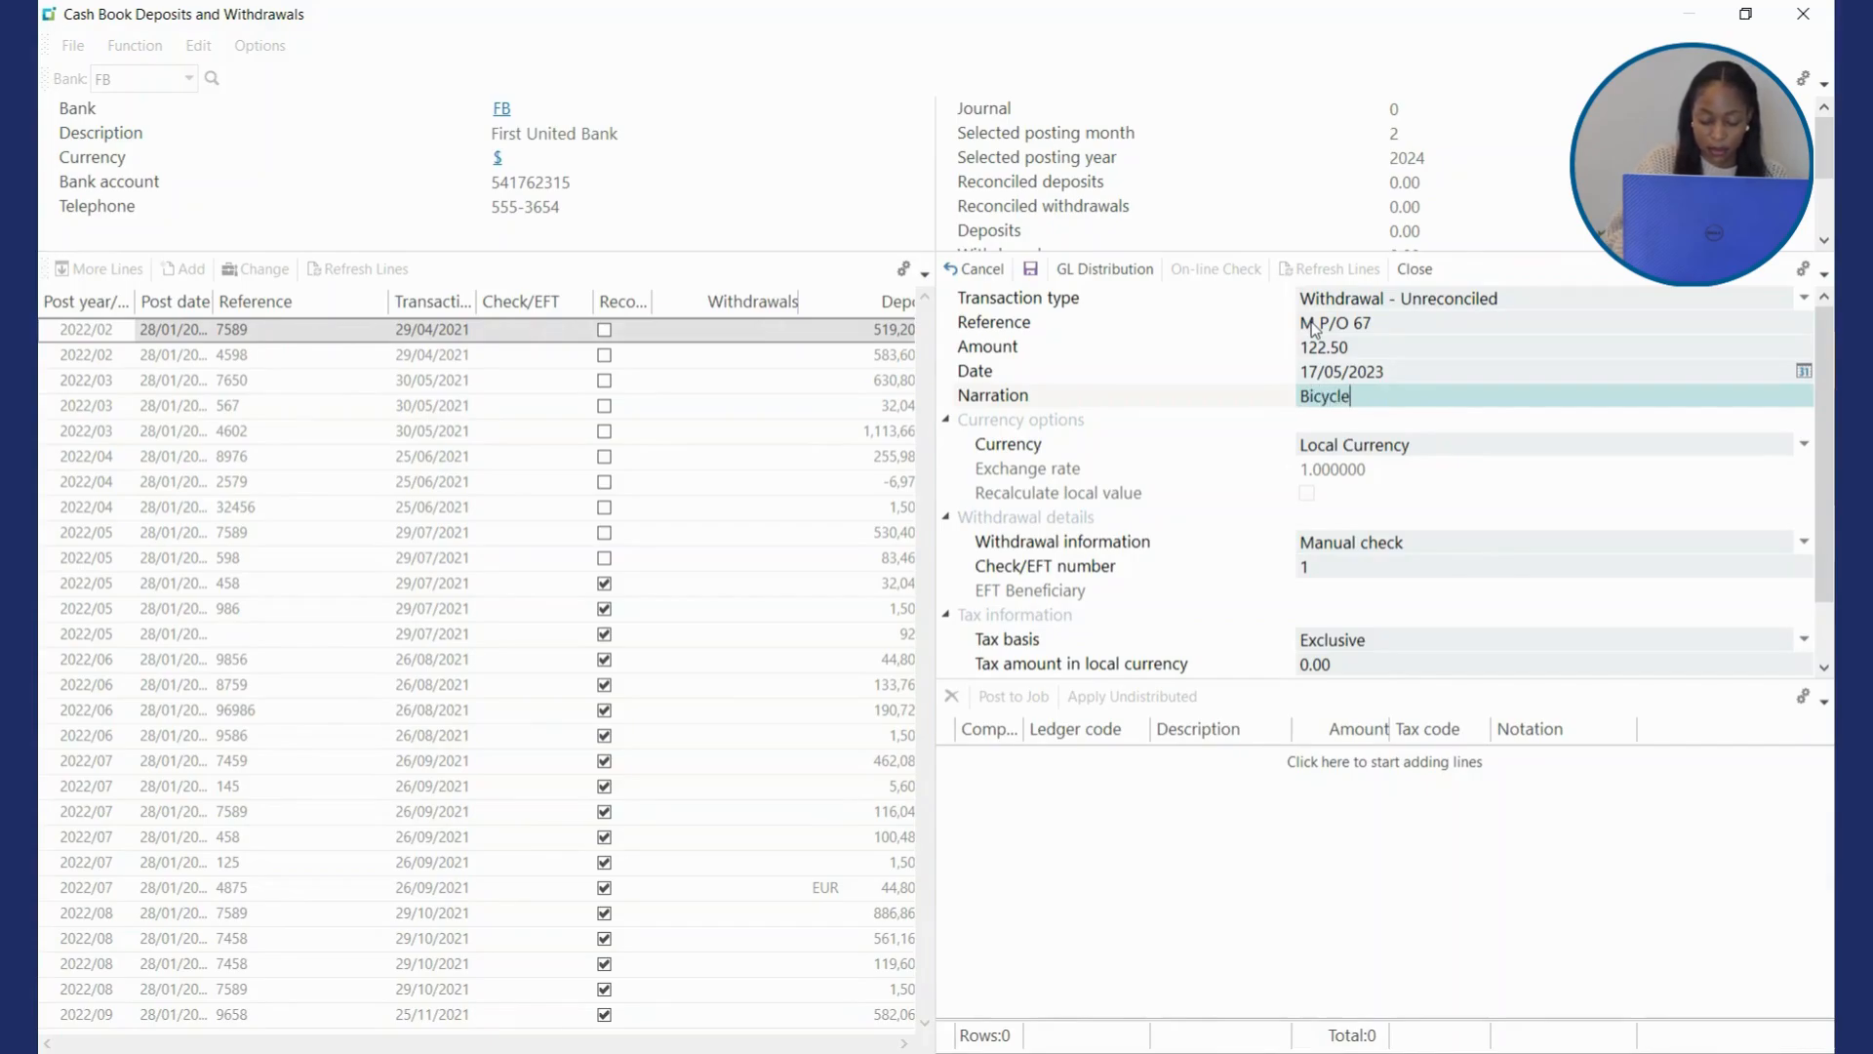
pyautogui.write('c')
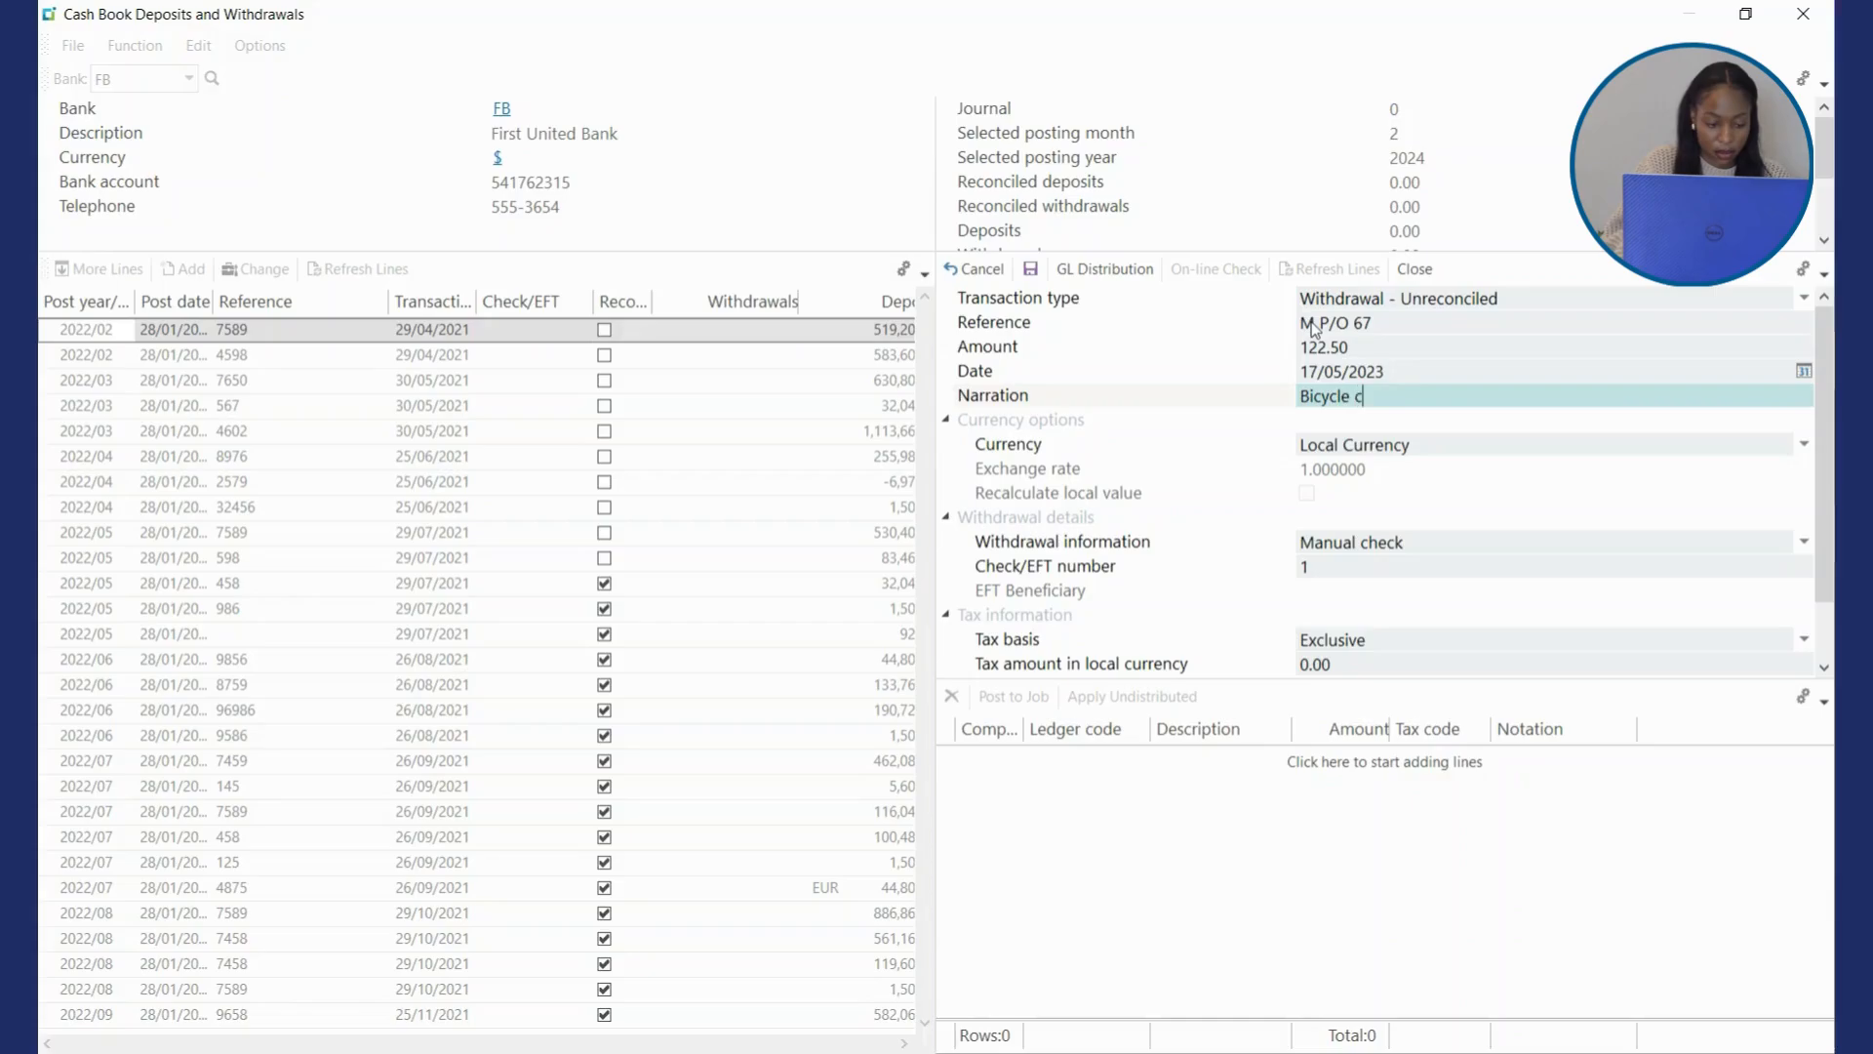
pyautogui.write('hild ')
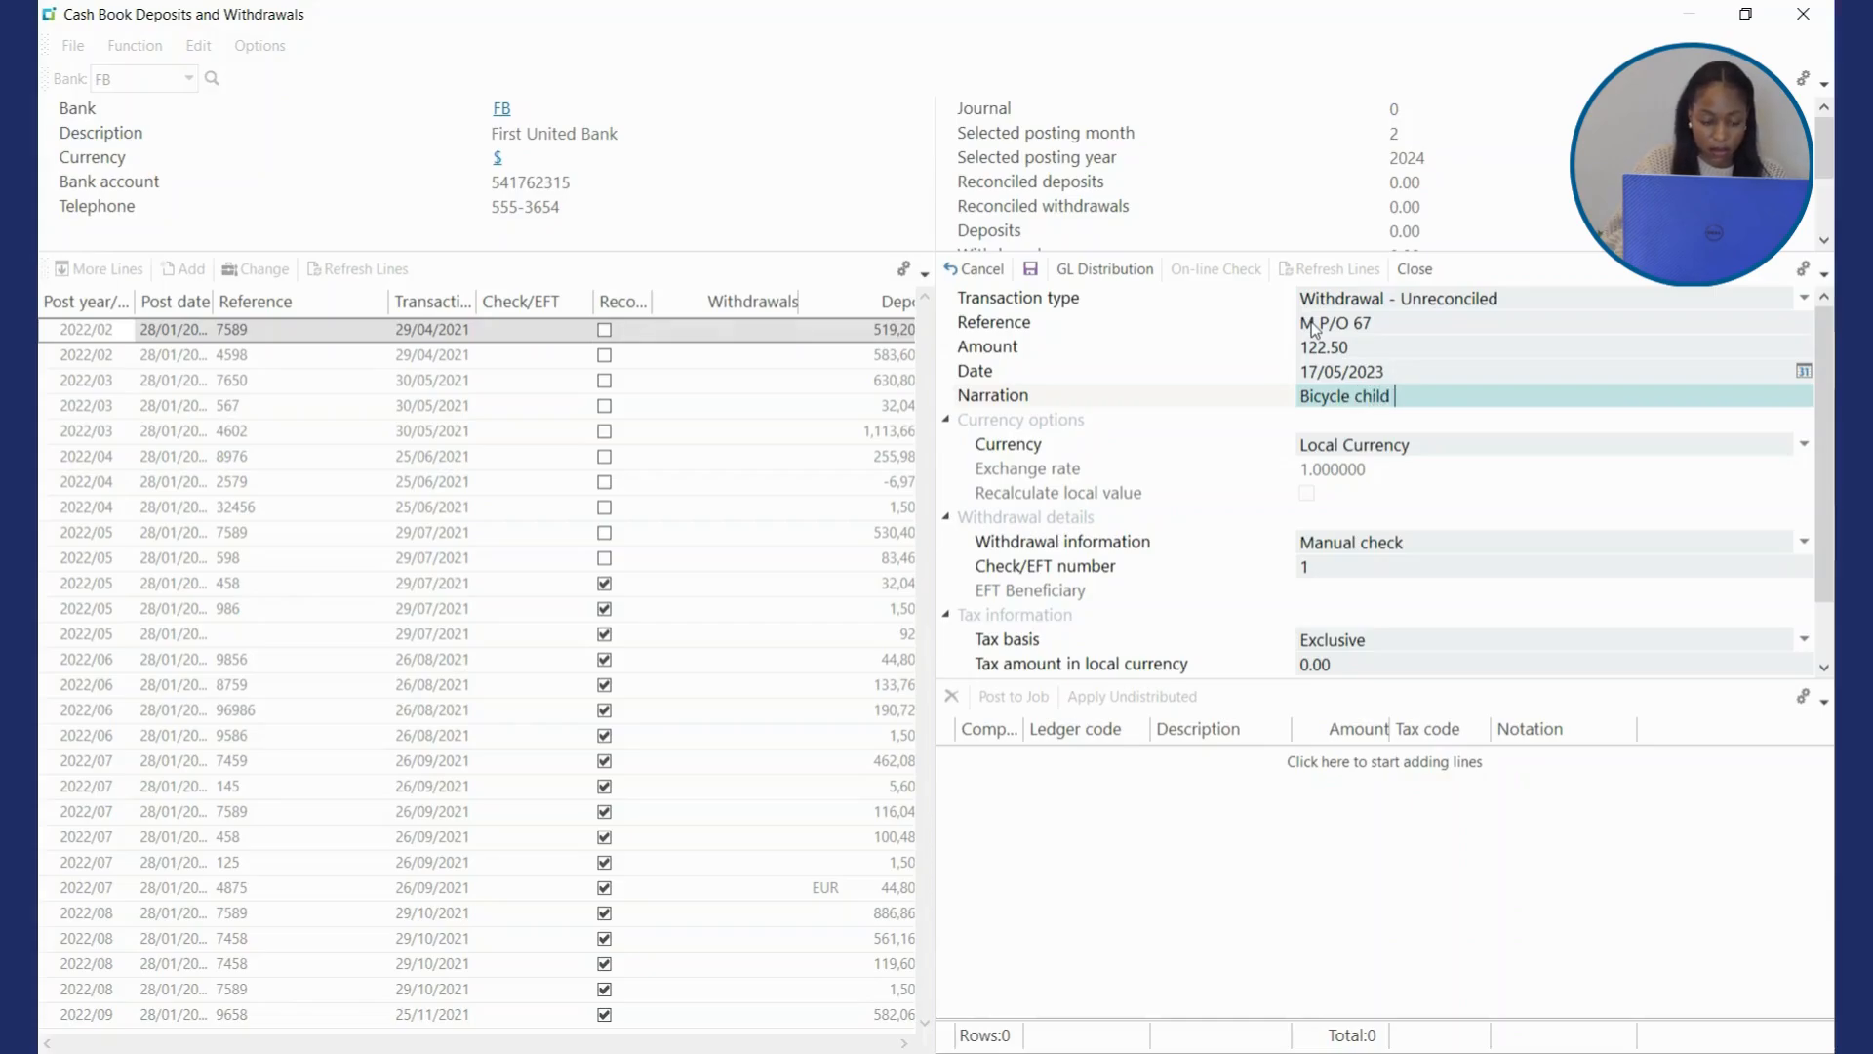
pyautogui.write('seat frame mater')
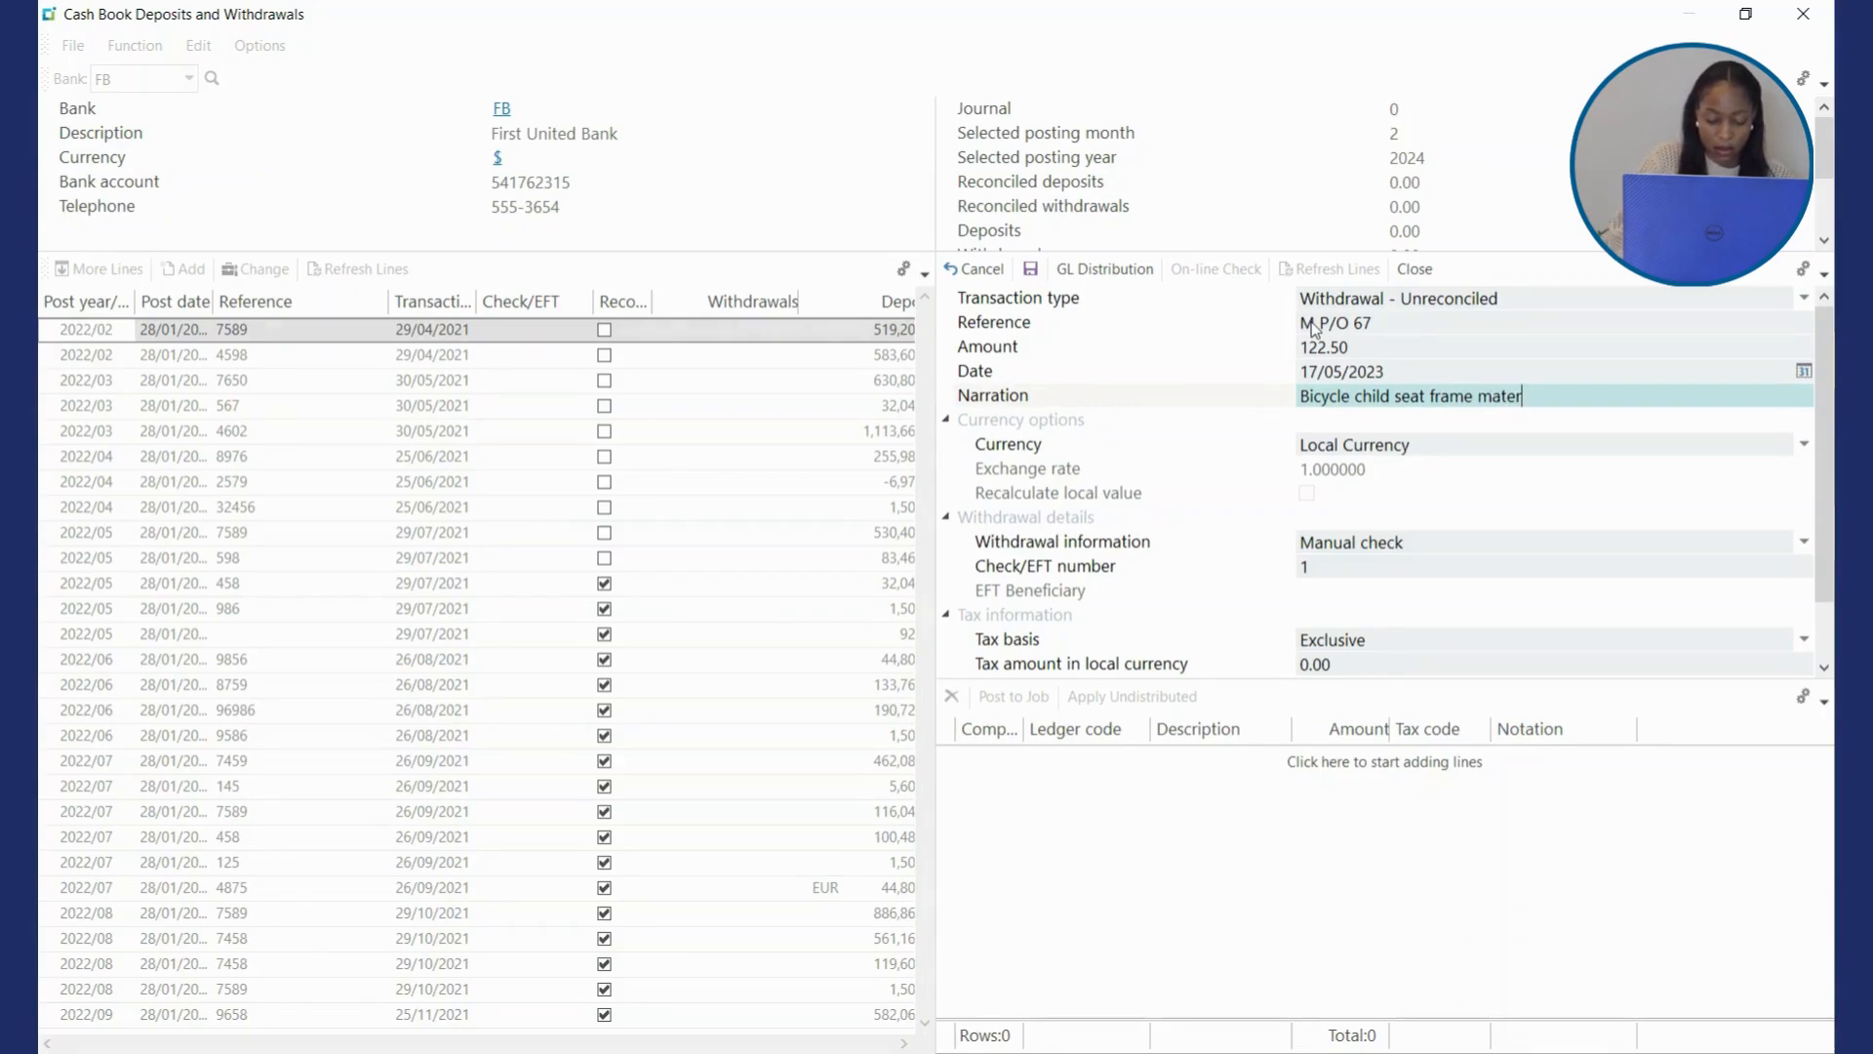
pyautogui.write('ial')
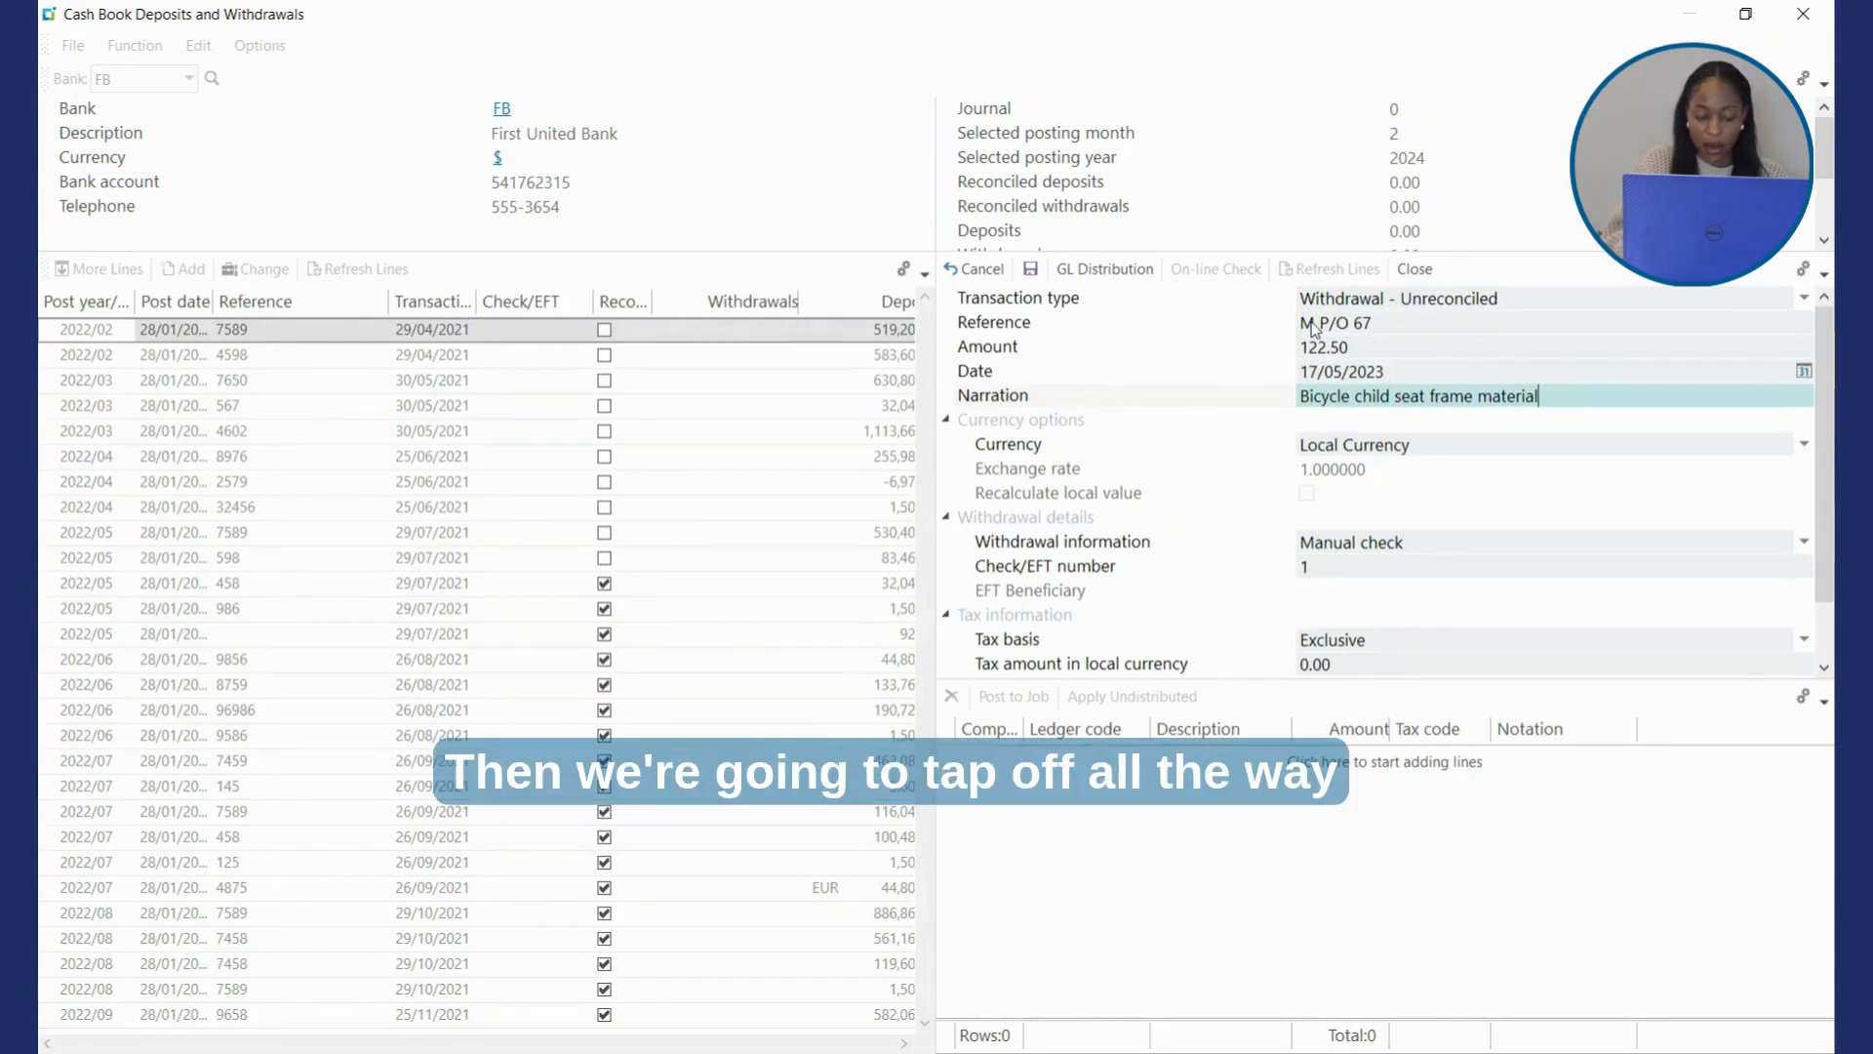
# Step: Keep local currency and Manual check for the withdrawal, and set the check/EFT number to 1007
pyautogui.press('Tab')
pyautogui.press('Tab')
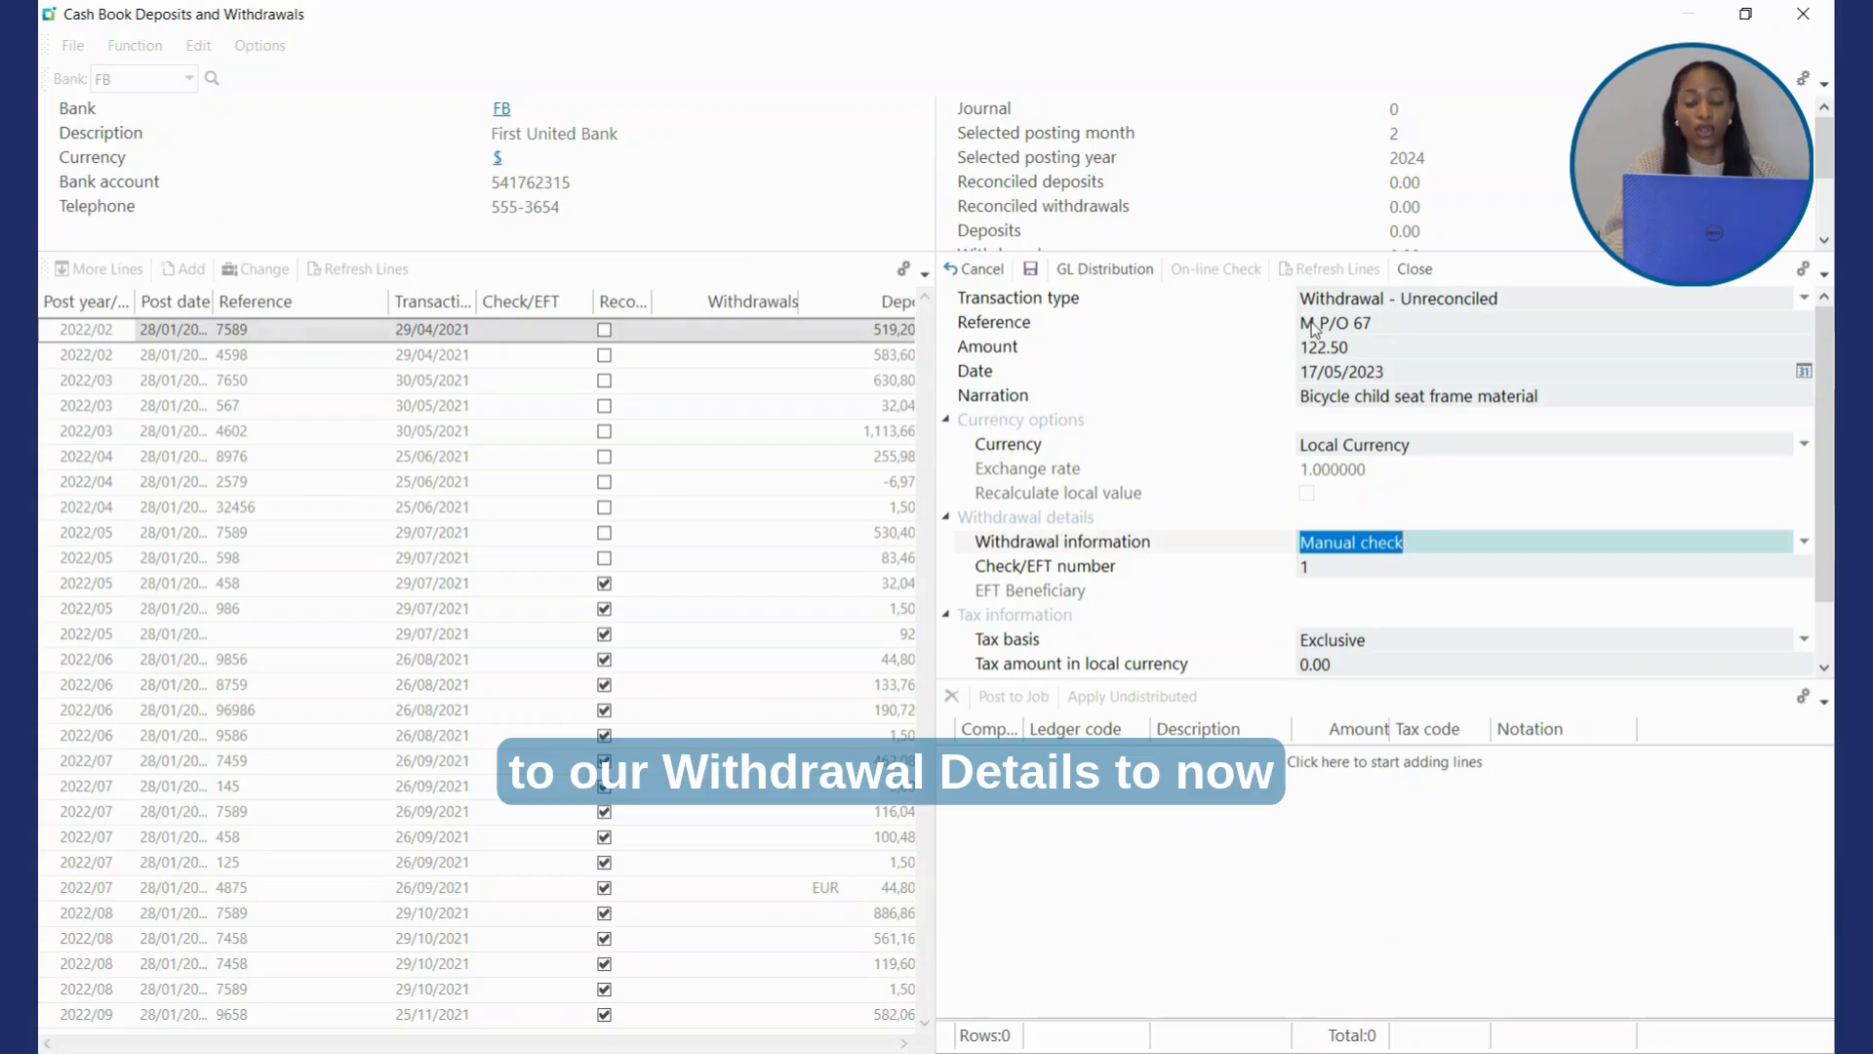
pyautogui.press('Tab')
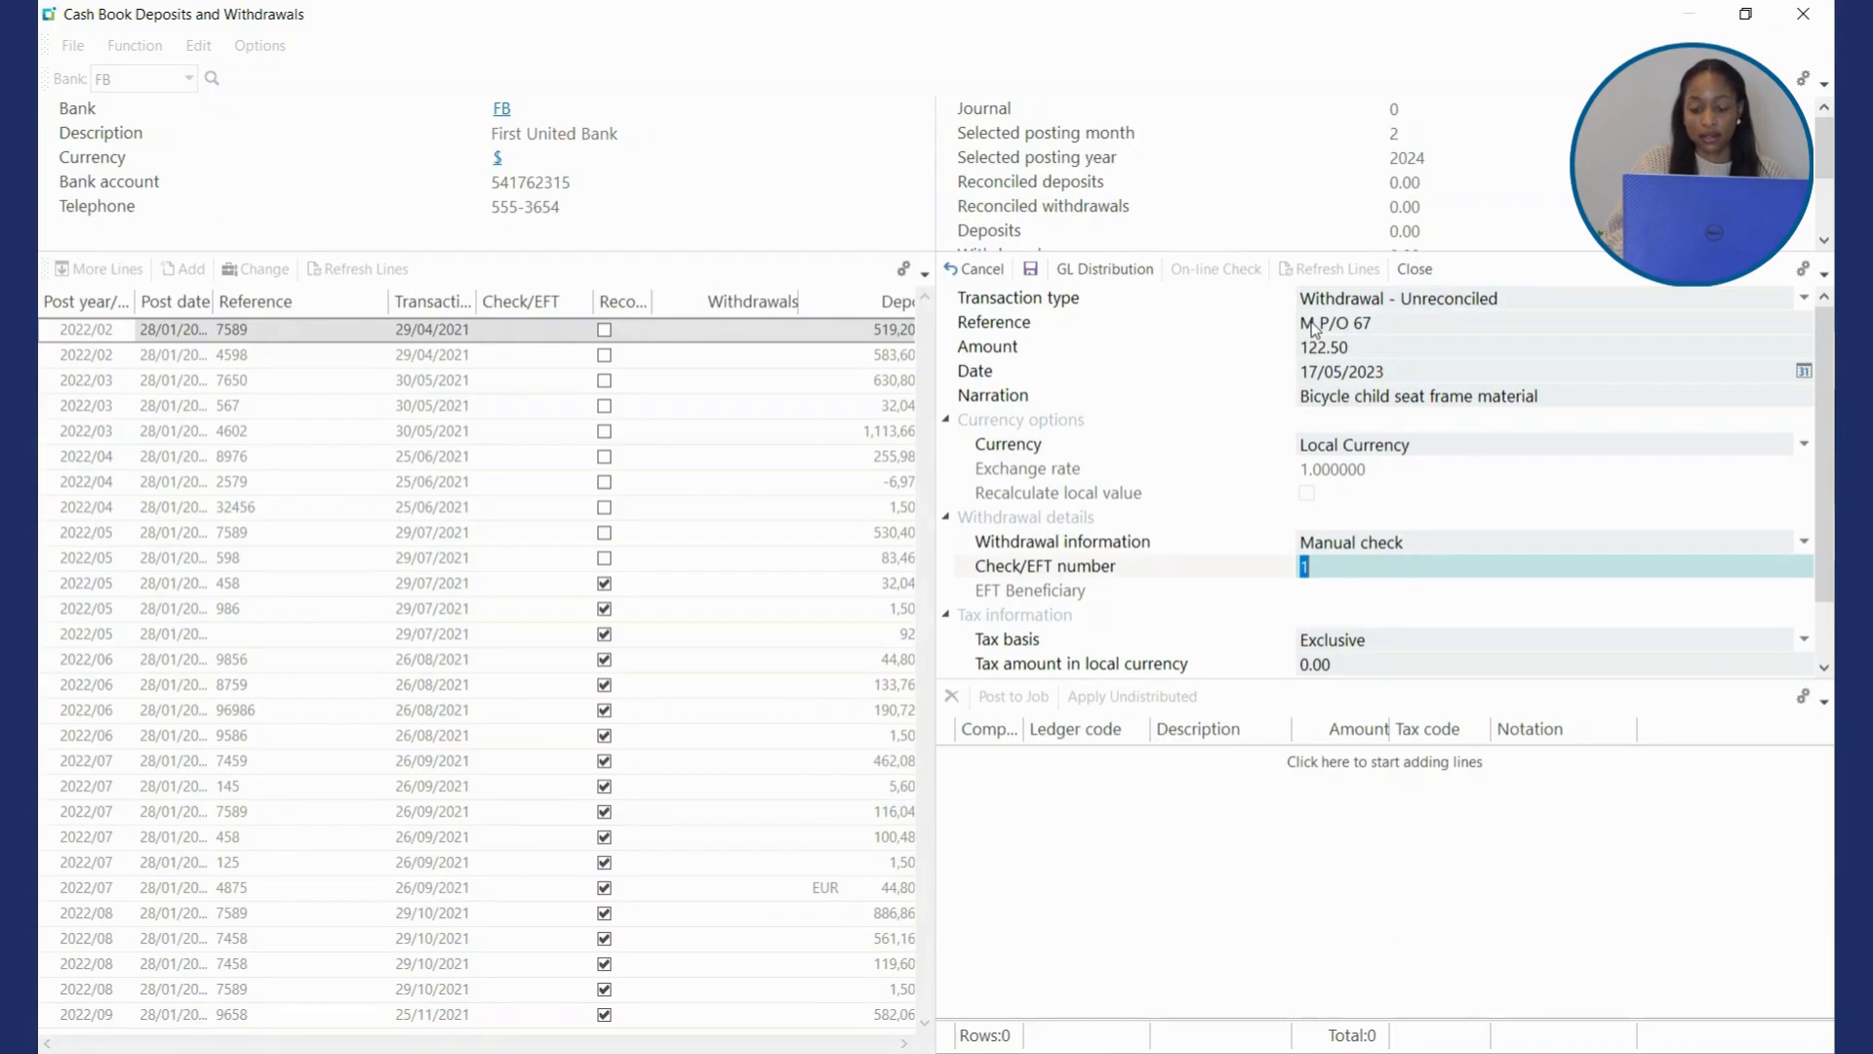
pyautogui.write('100')
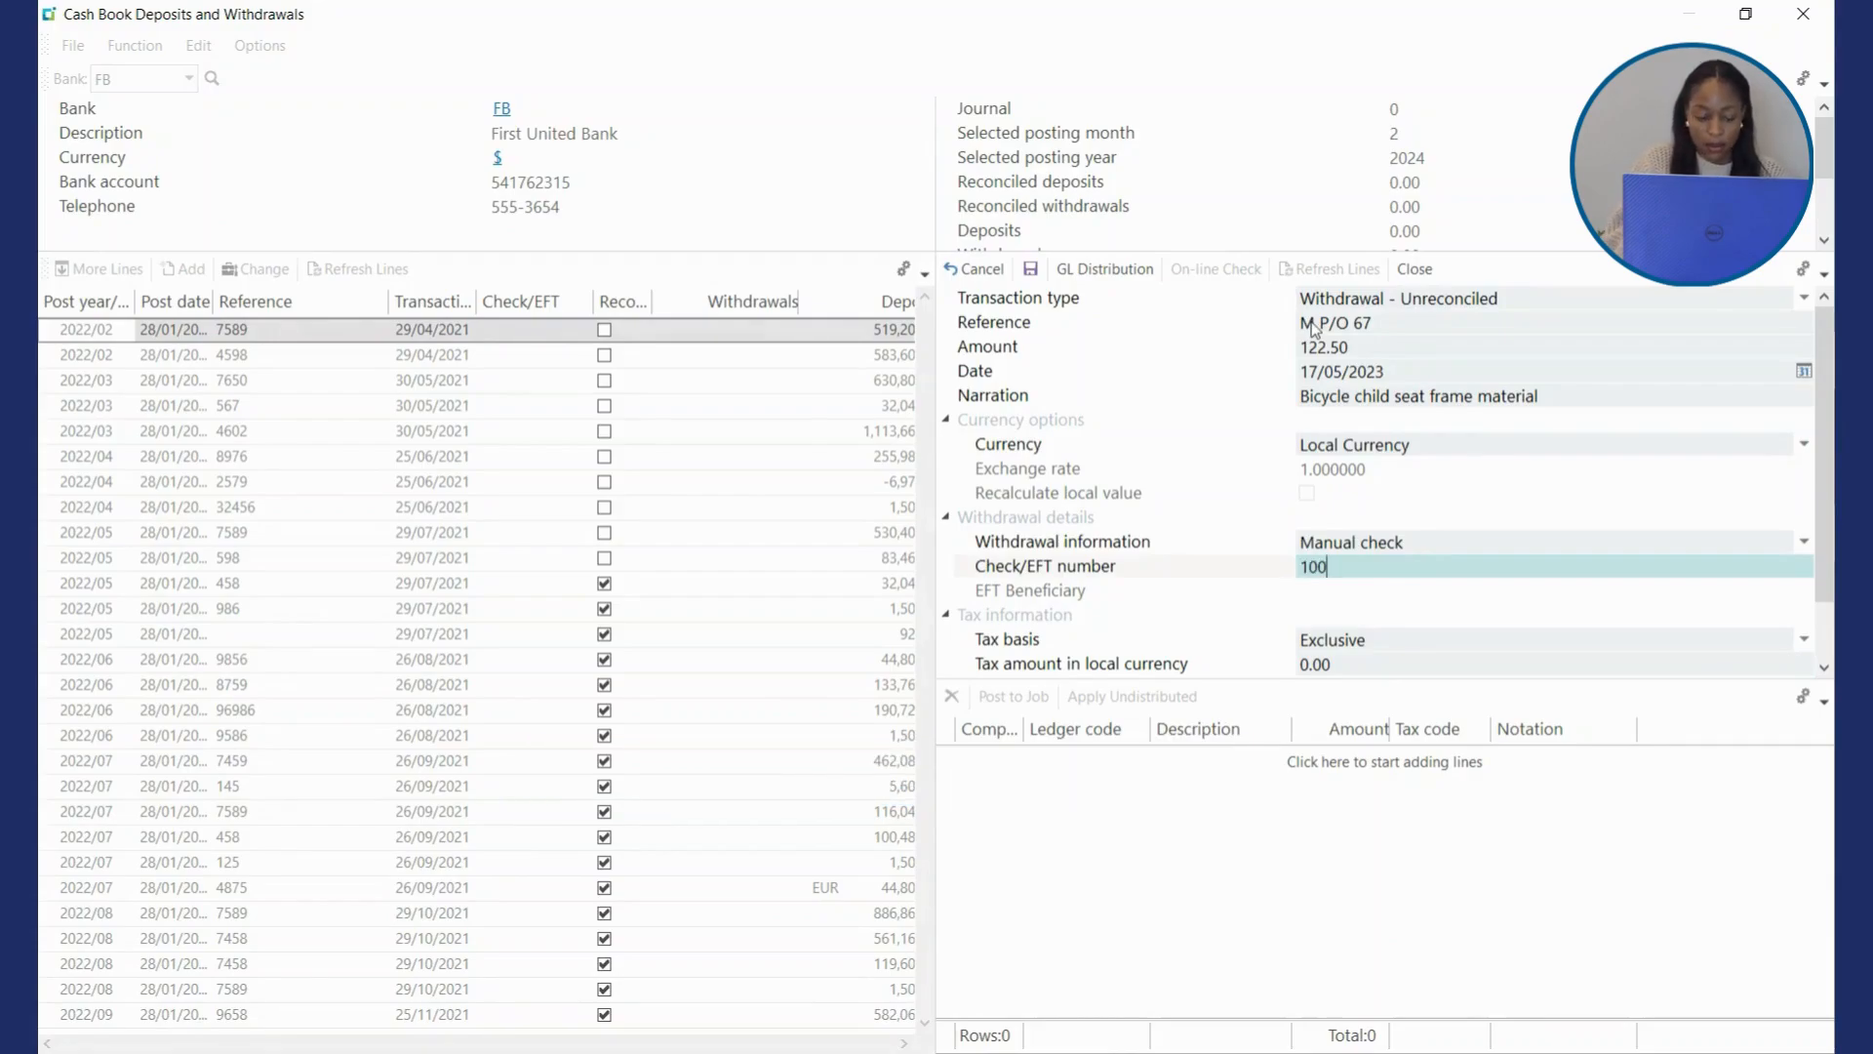
pyautogui.write('7')
pyautogui.press('Tab')
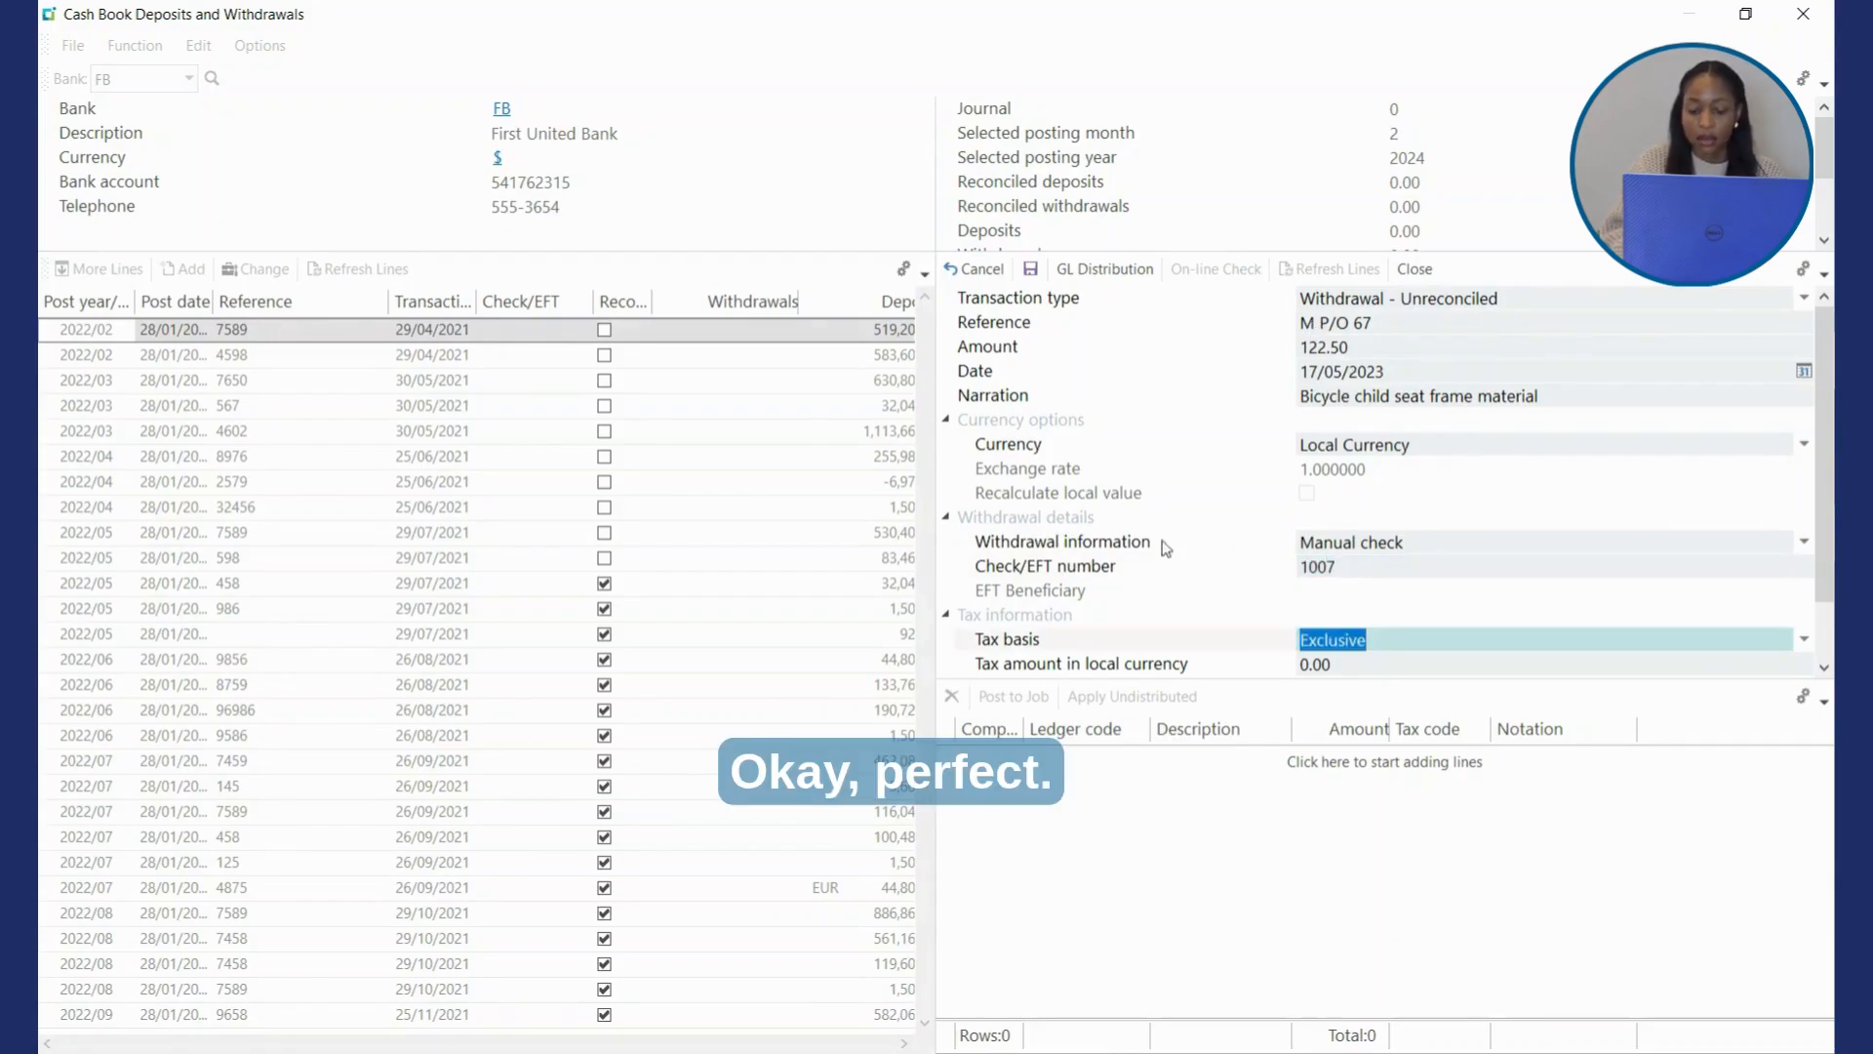
# Step: Start the GL distribution, post its line directly to job 514, and accept use of the control account
pyautogui.click(1101, 278)
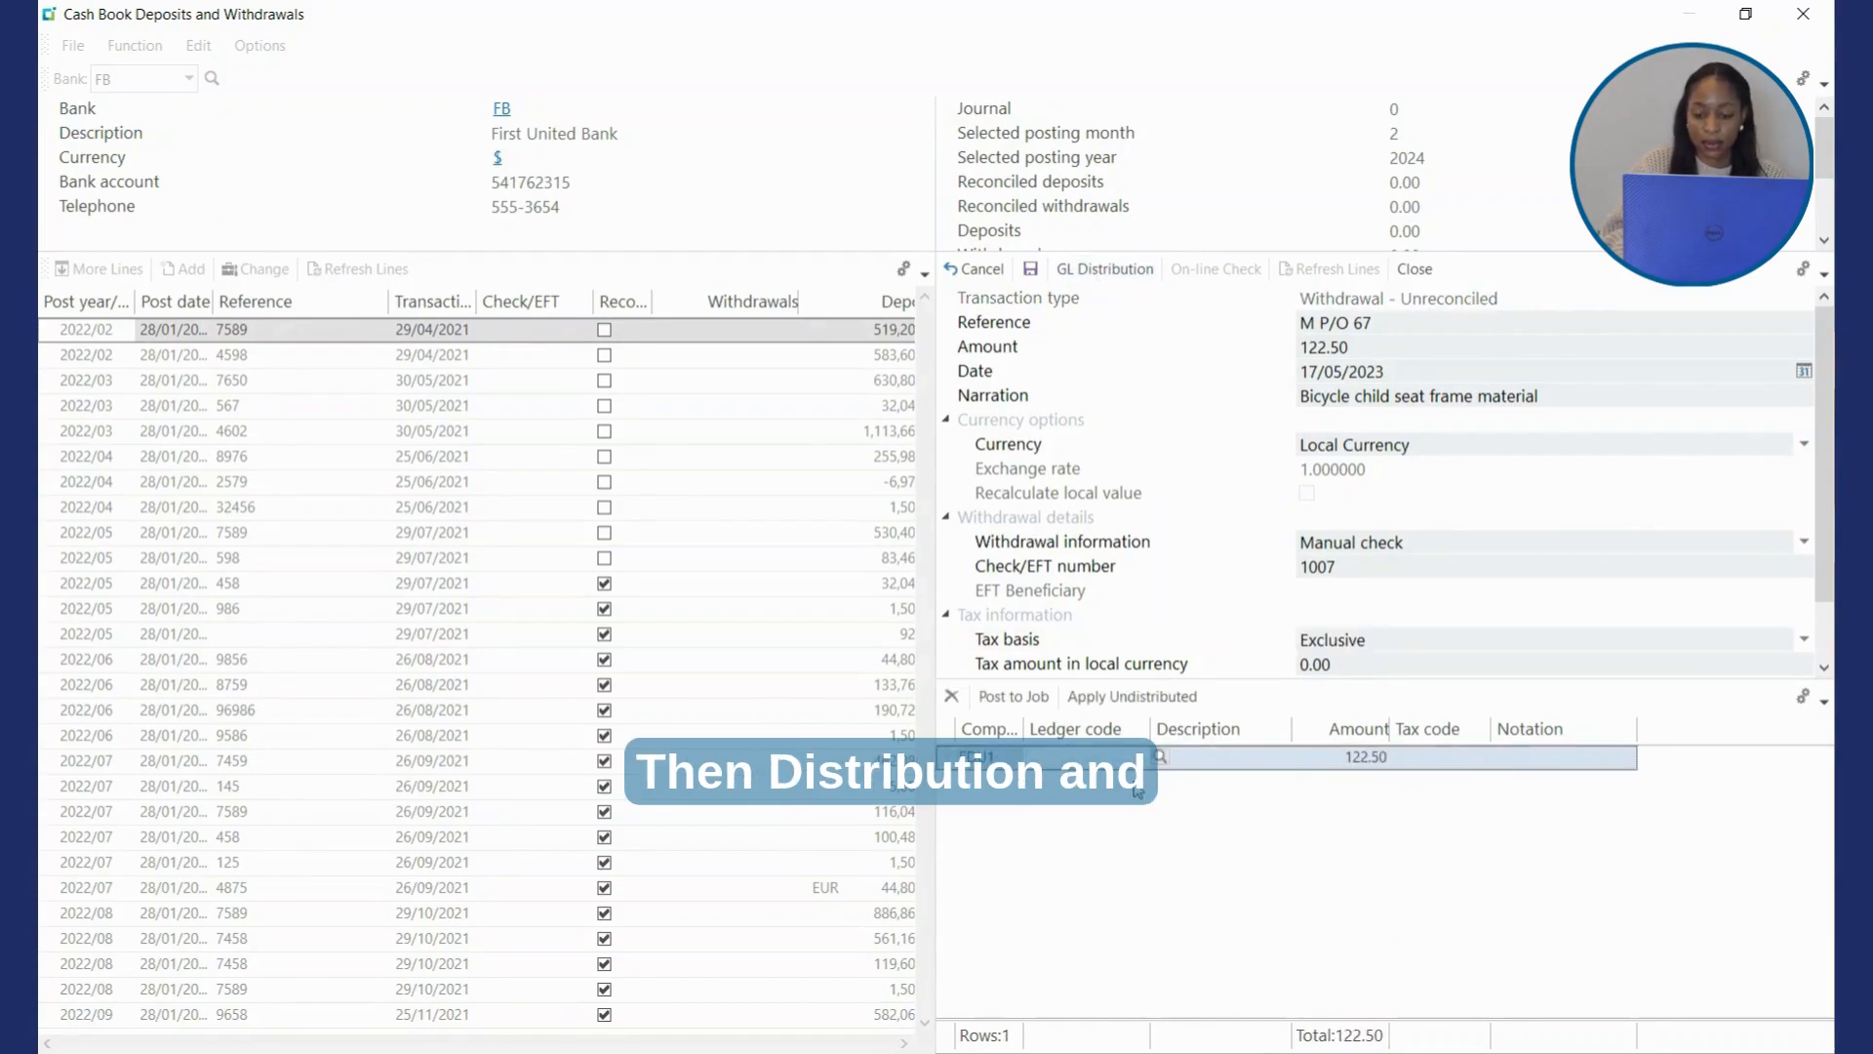
pyautogui.click(1010, 701)
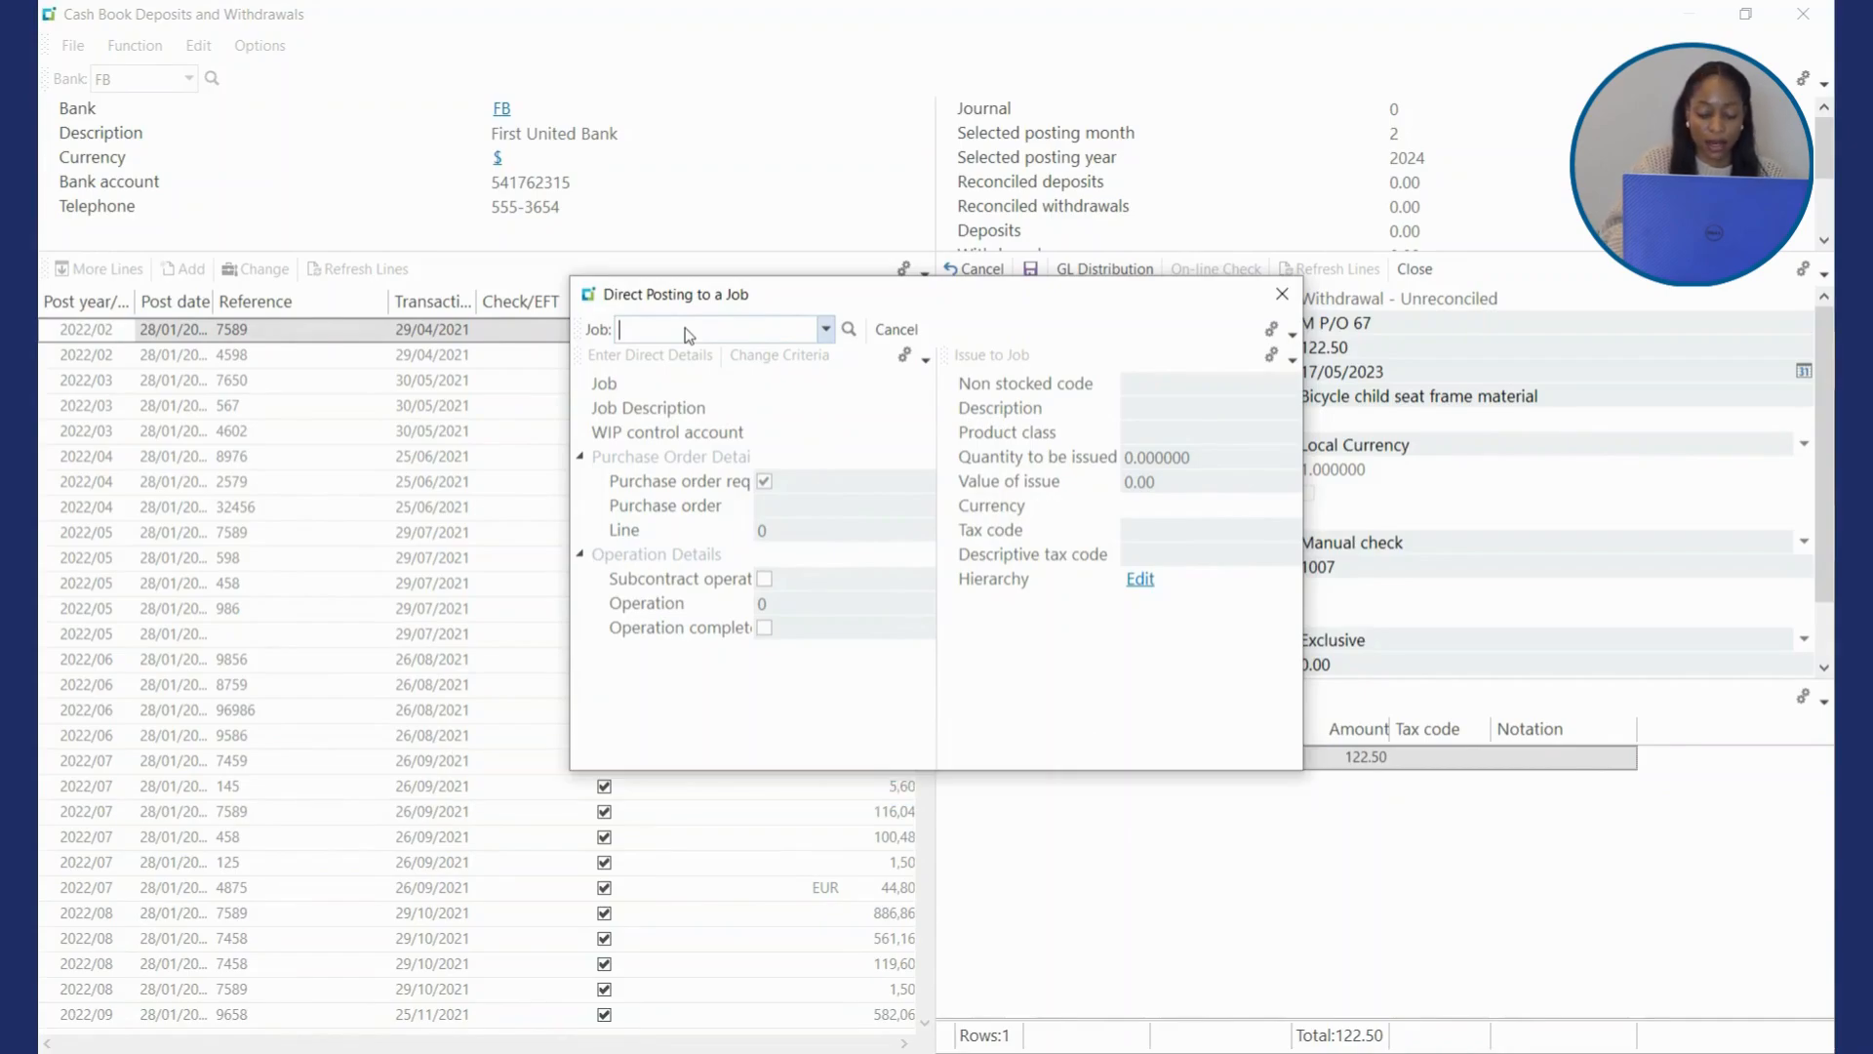
pyautogui.write('514')
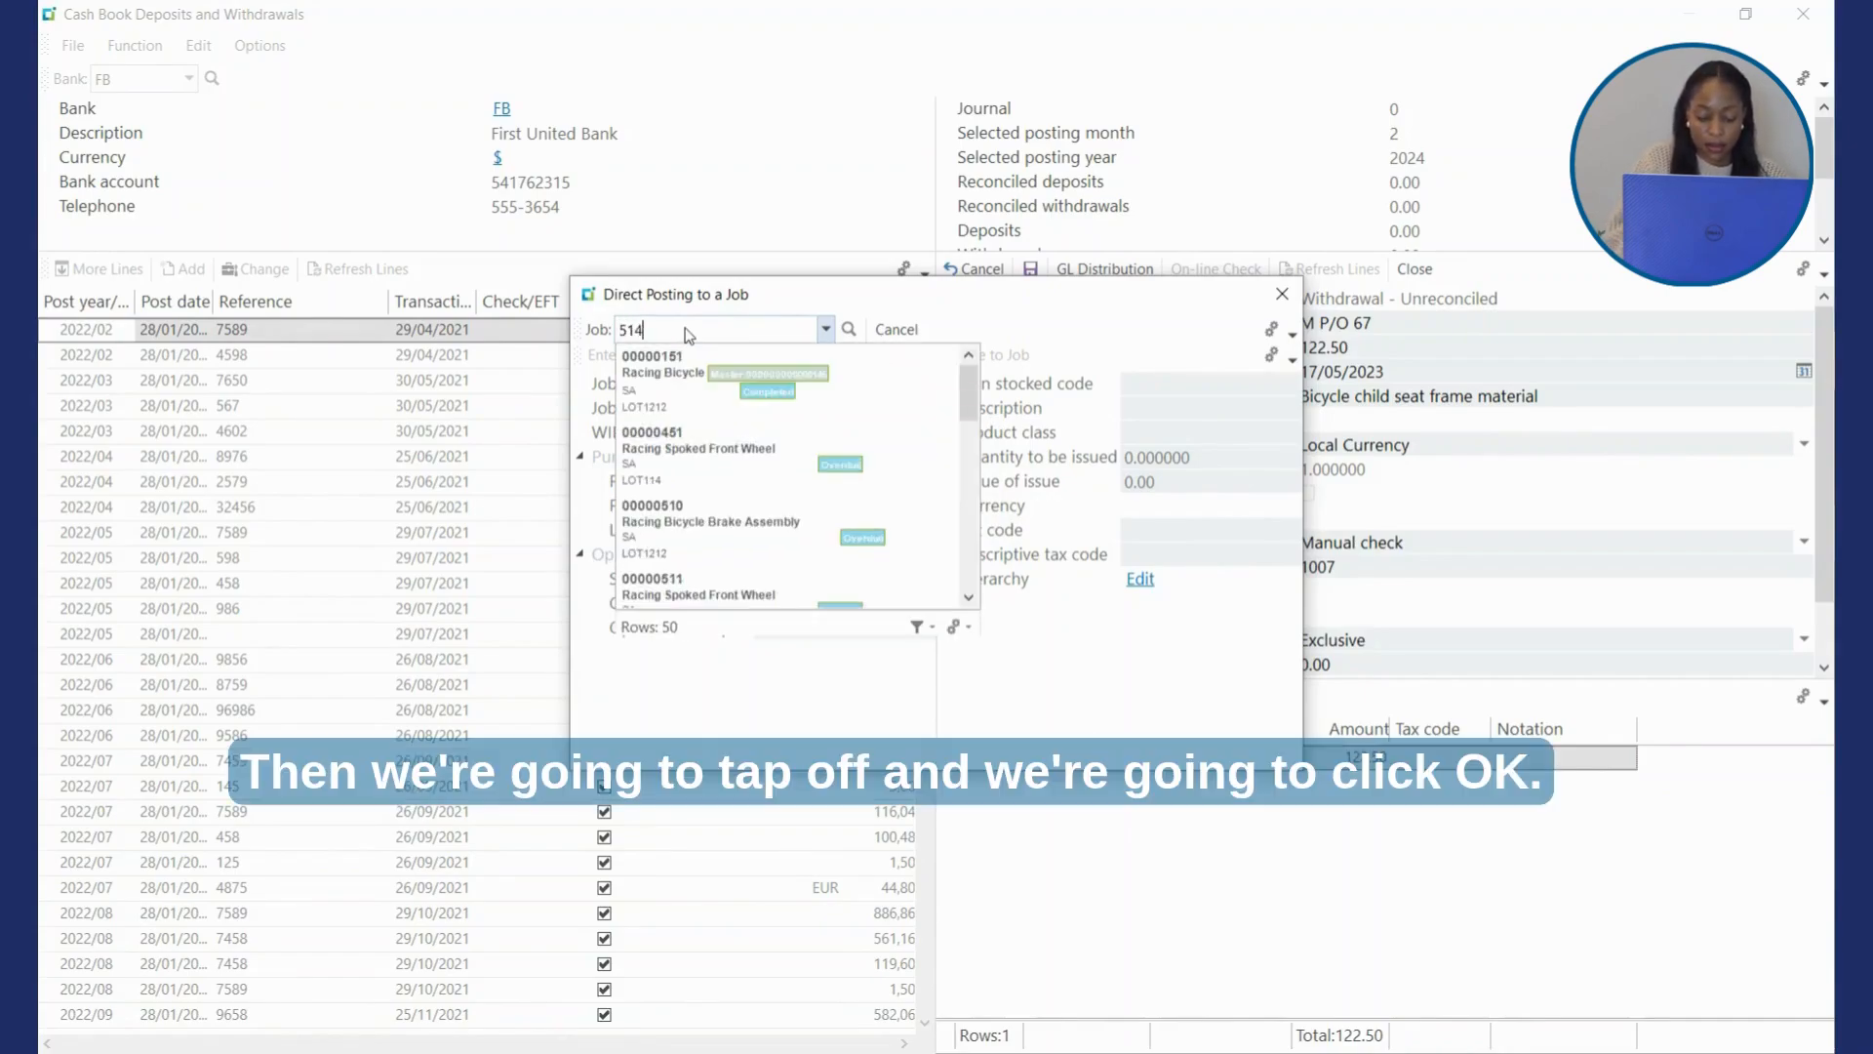
pyautogui.press('Tab')
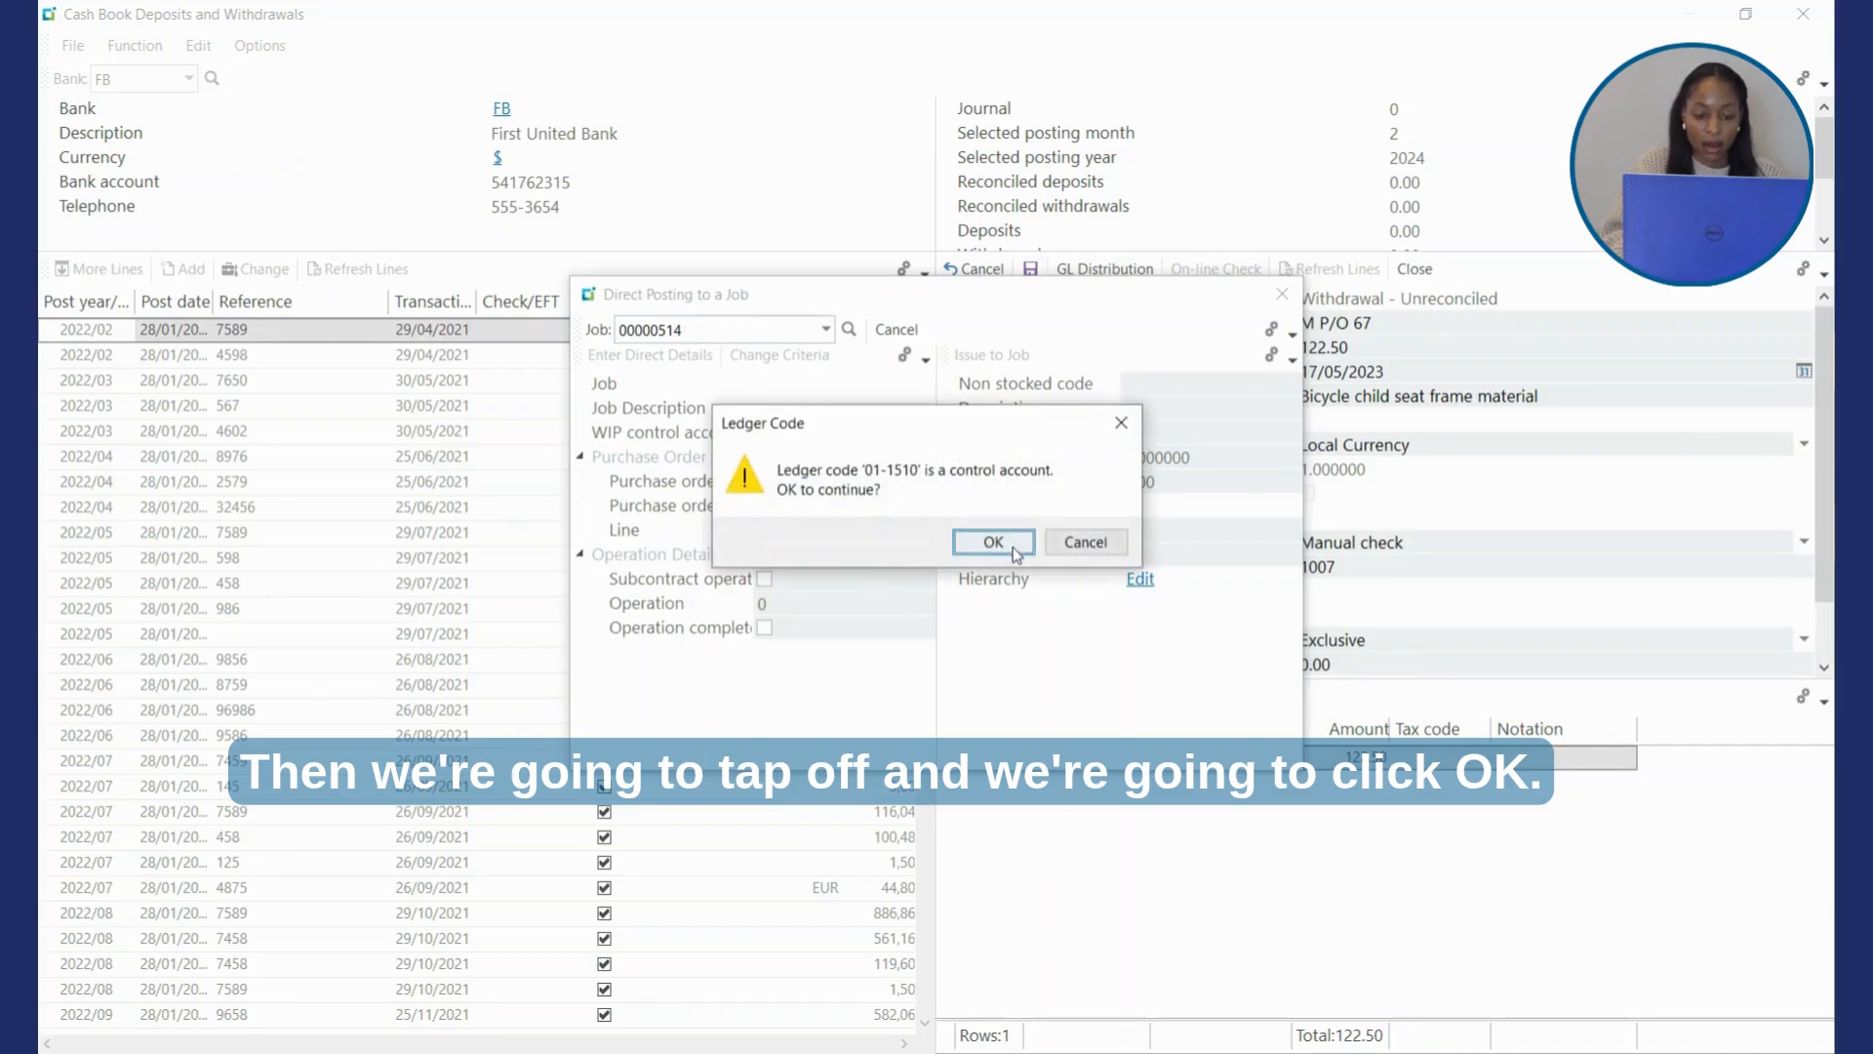
pyautogui.click(993, 544)
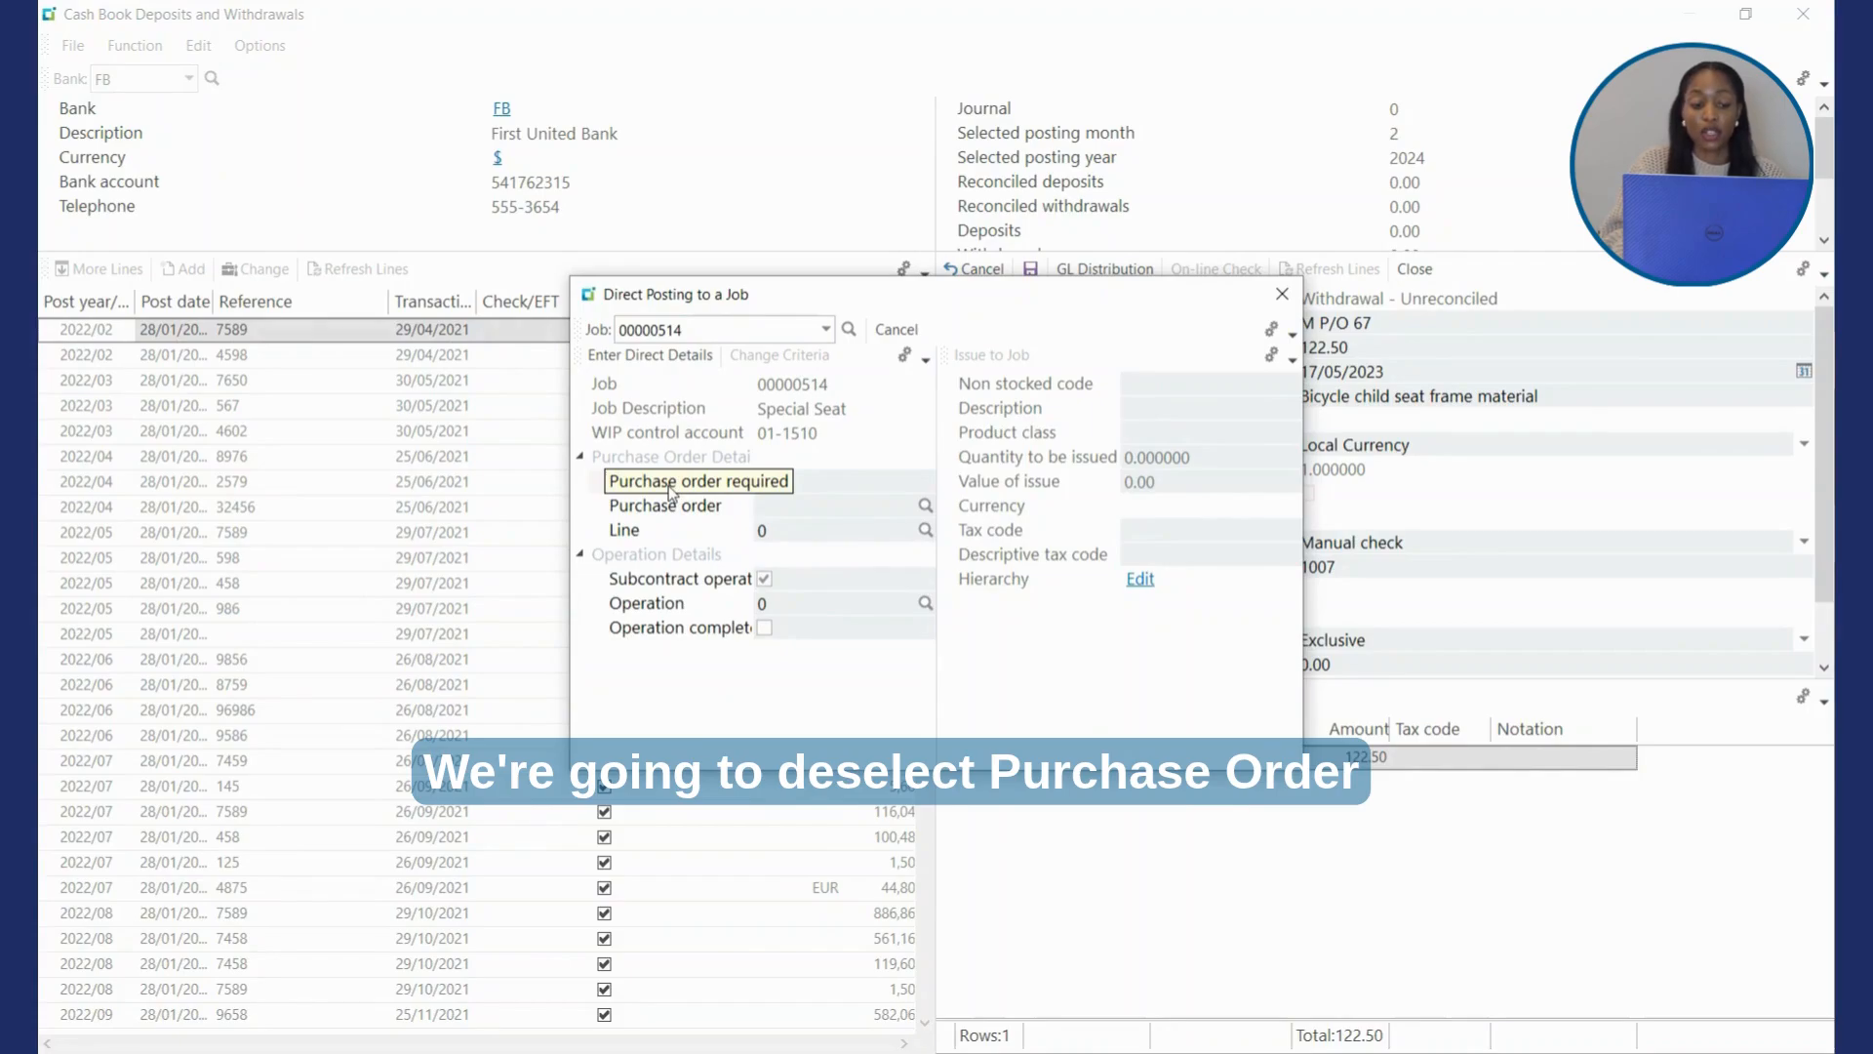
# Step: Turn off the purchase order and subcontract operation requirements for the job posting and proceed to its direct details
pyautogui.click(764, 483)
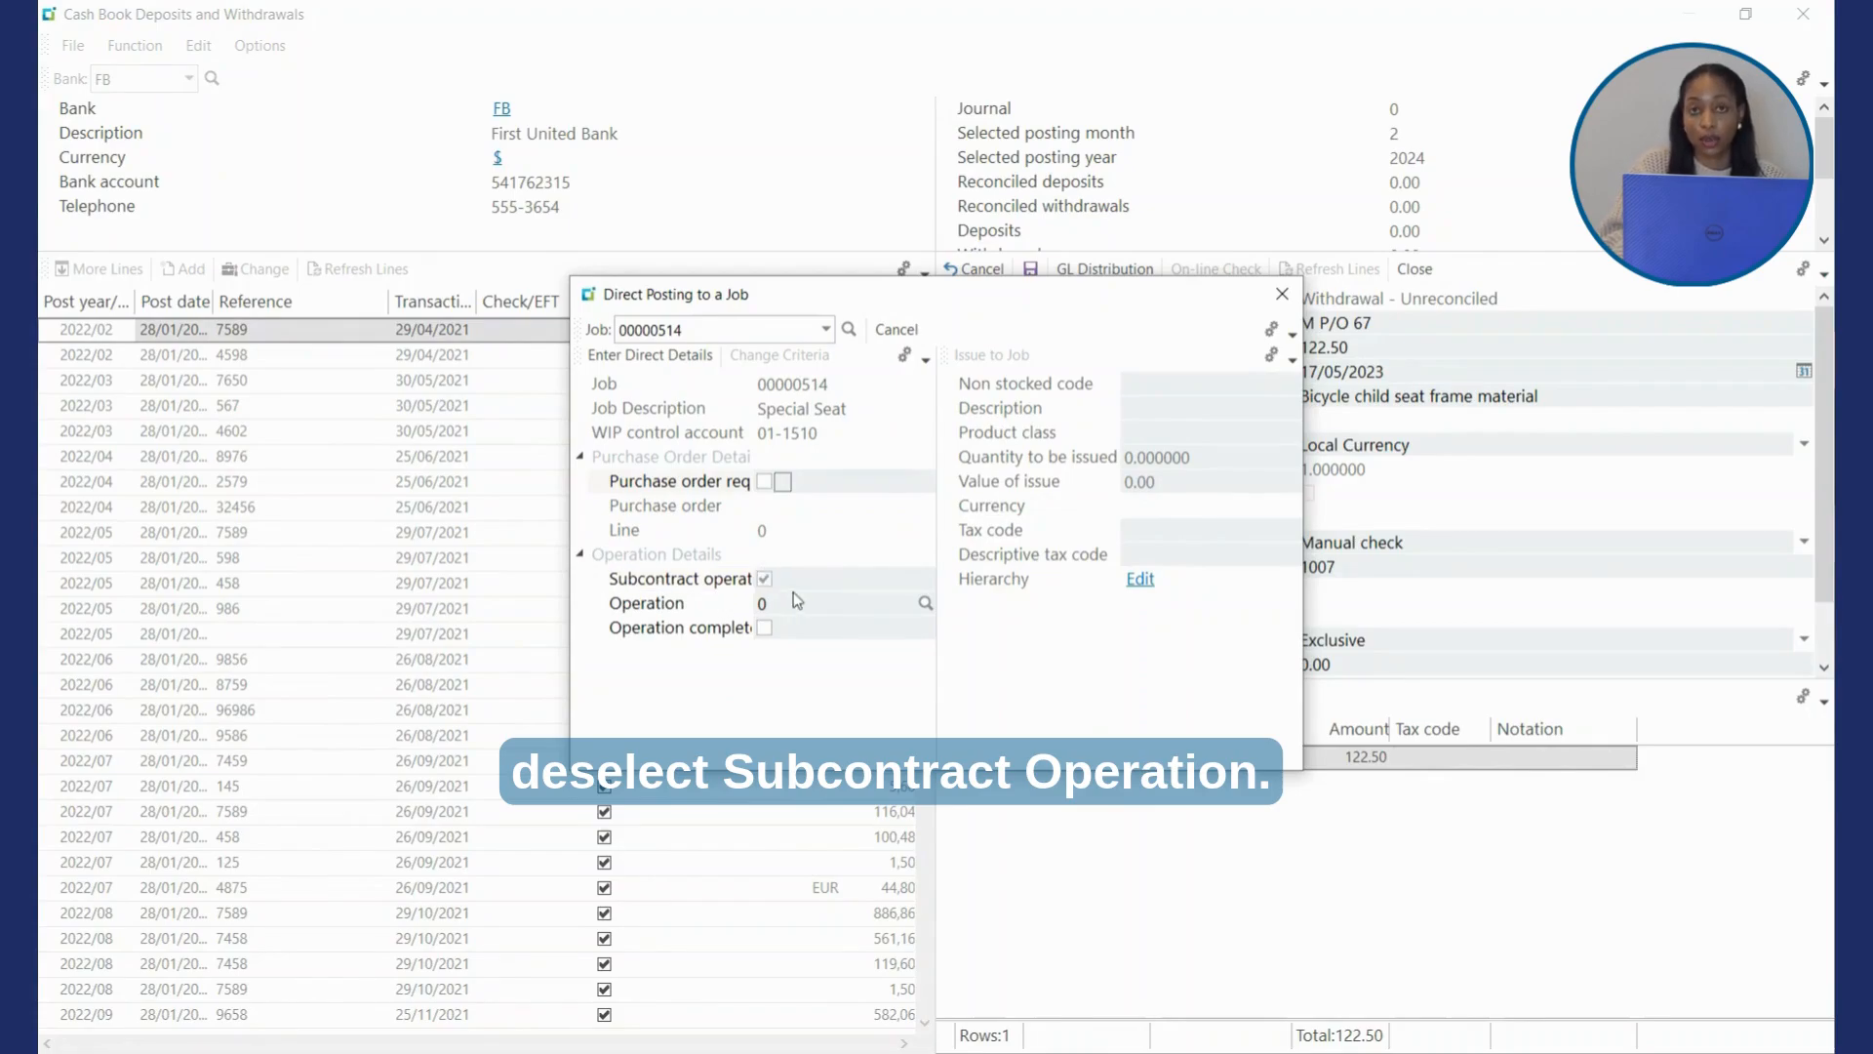
pyautogui.click(769, 579)
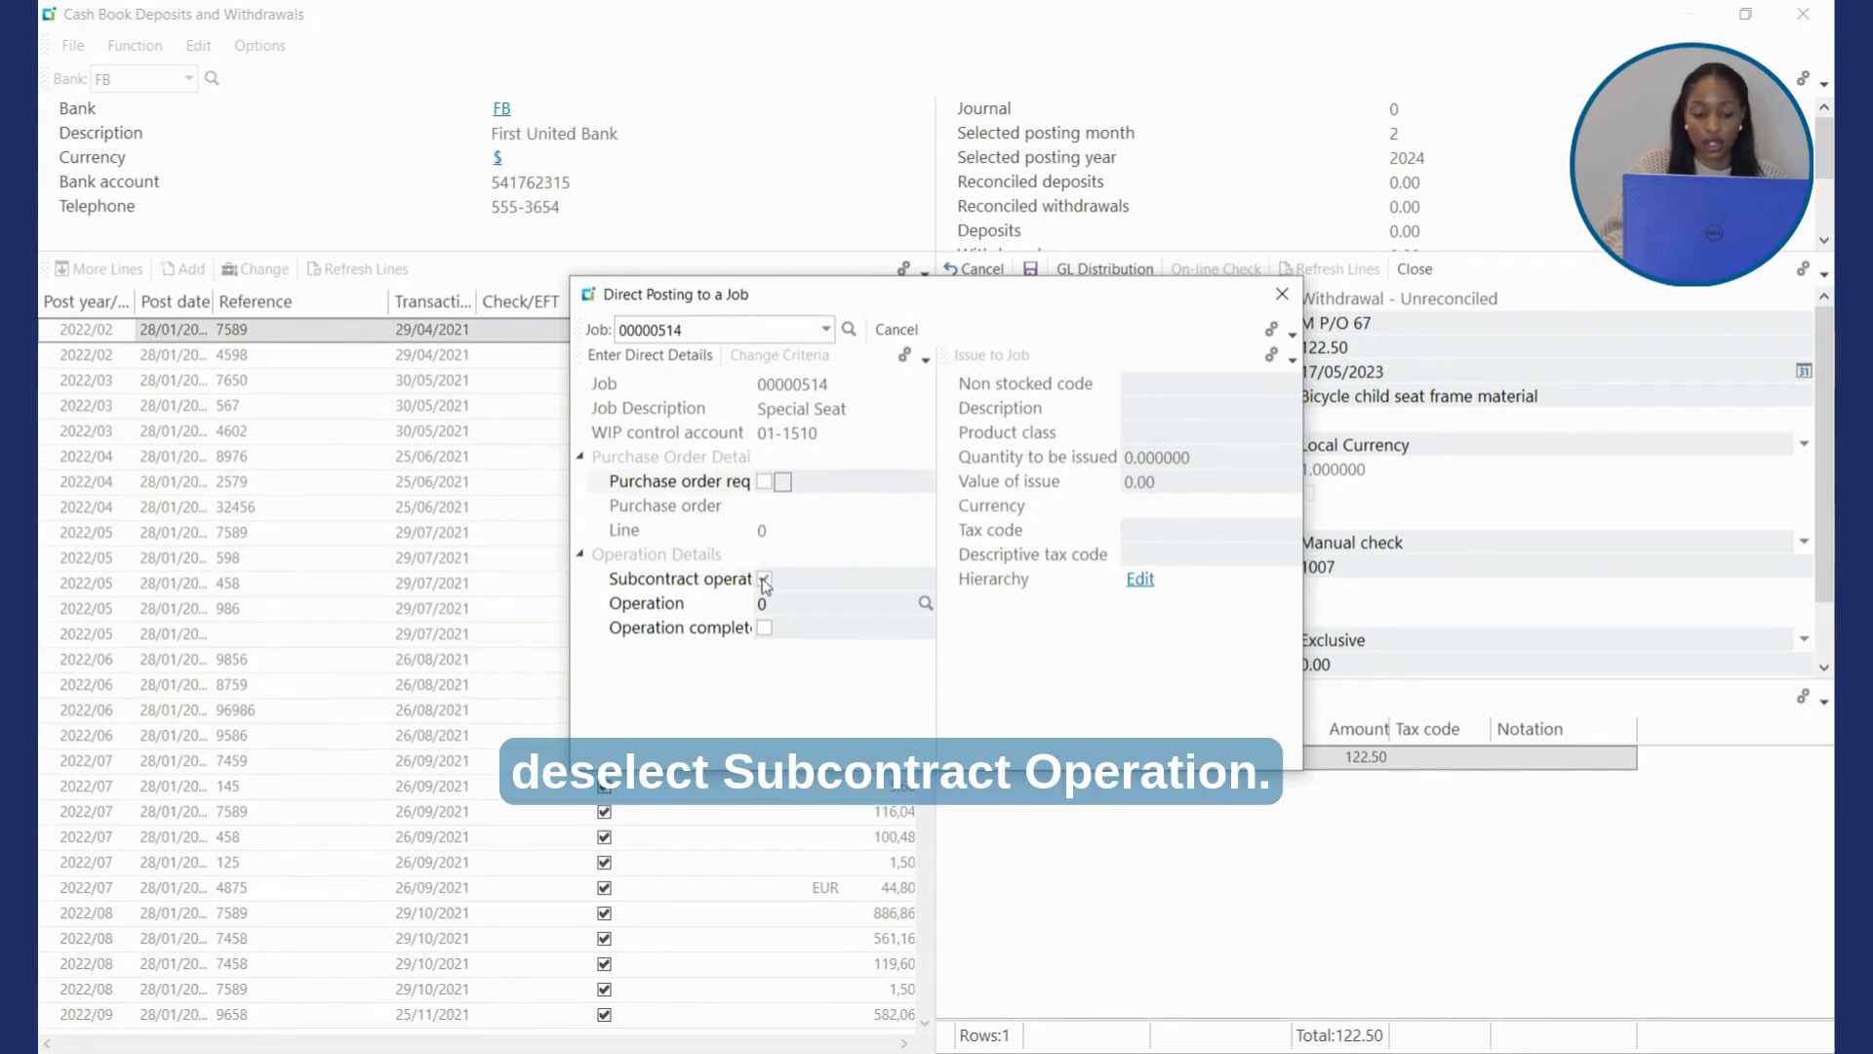
pyautogui.click(620, 359)
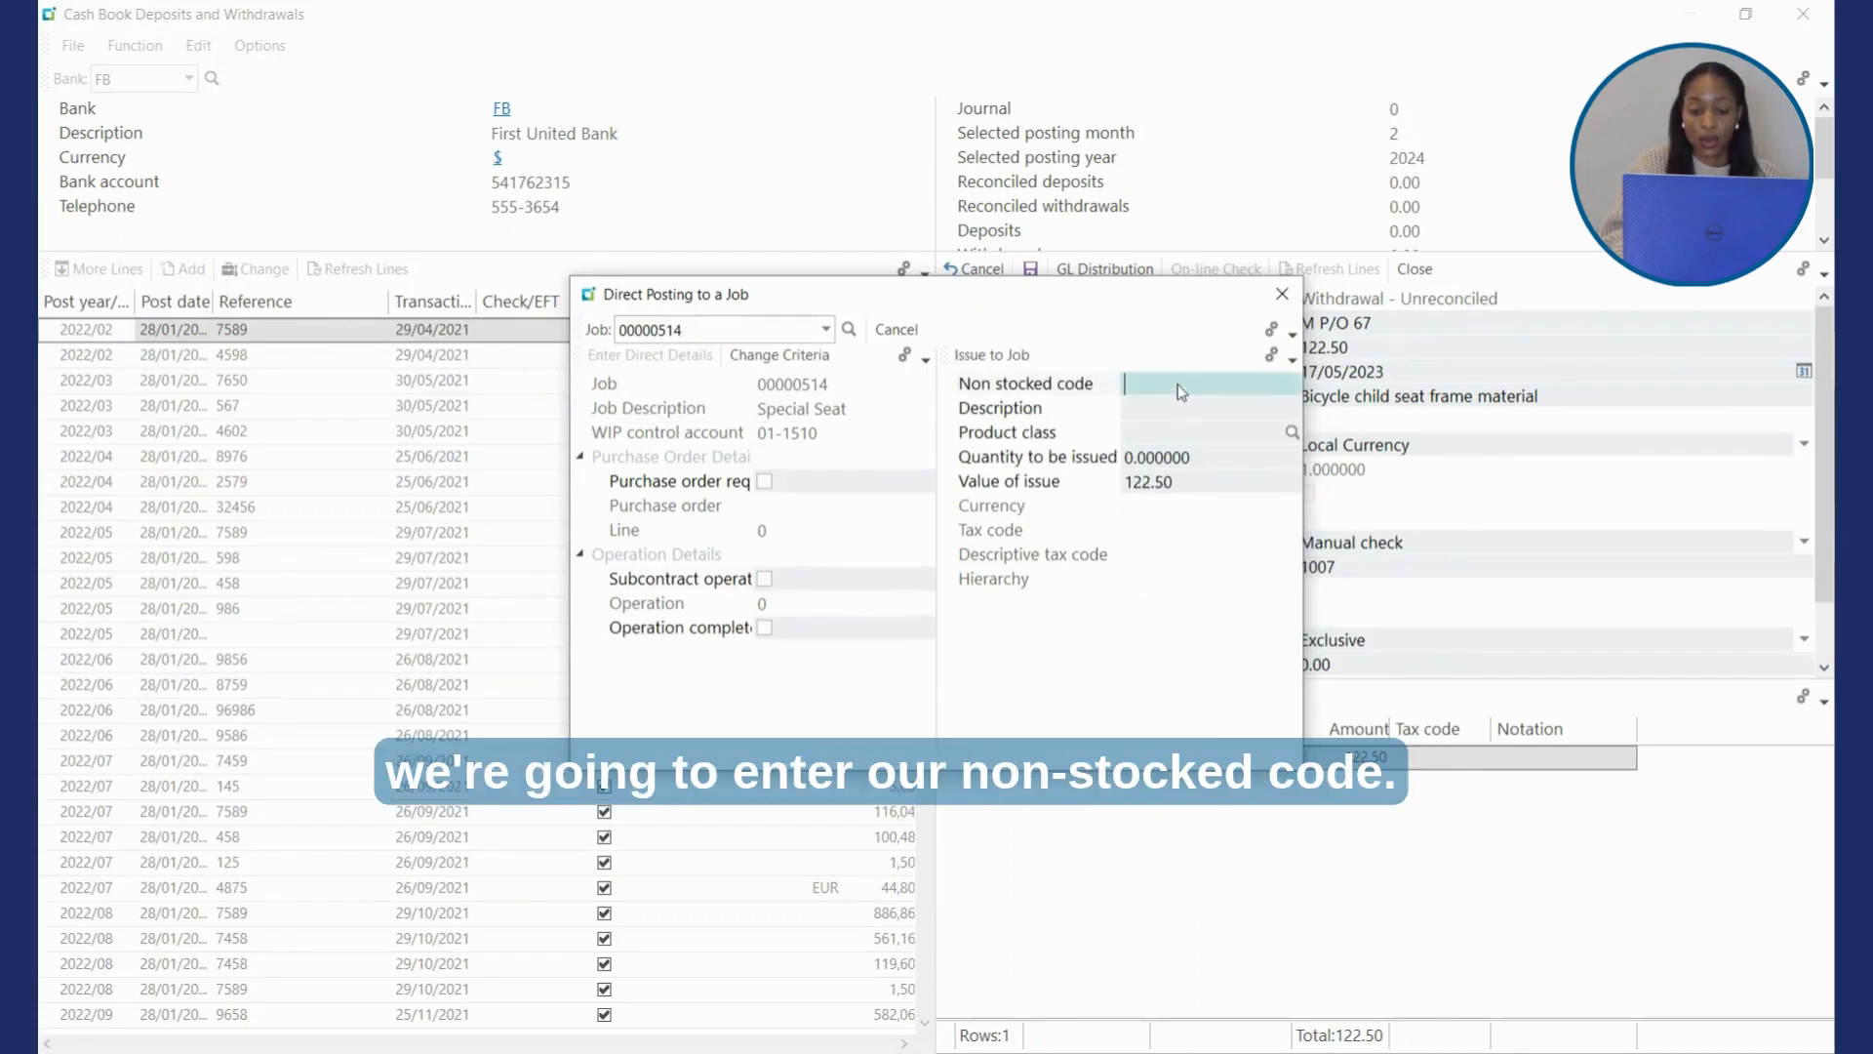
# Step: Enter non-stocked code Q104 with the description "Springed seat frame" for the job issue
pyautogui.write('Q104')
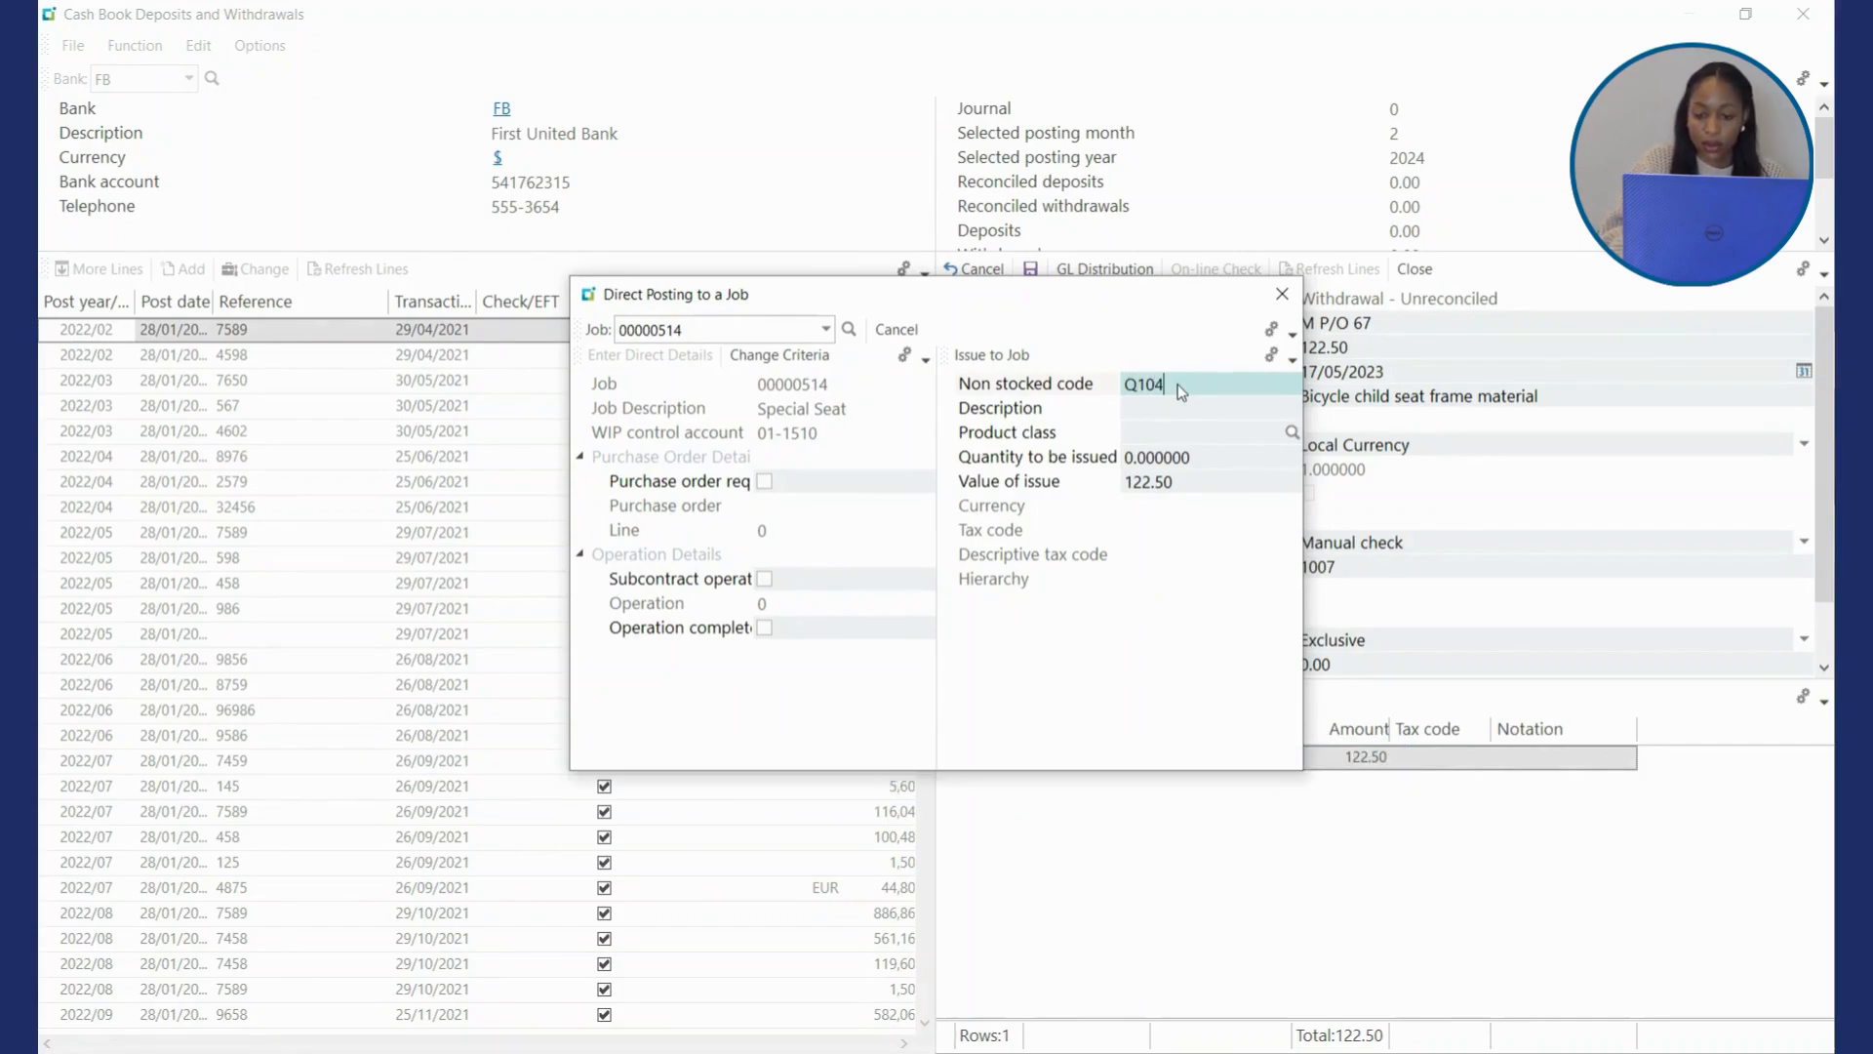
pyautogui.press('Tab')
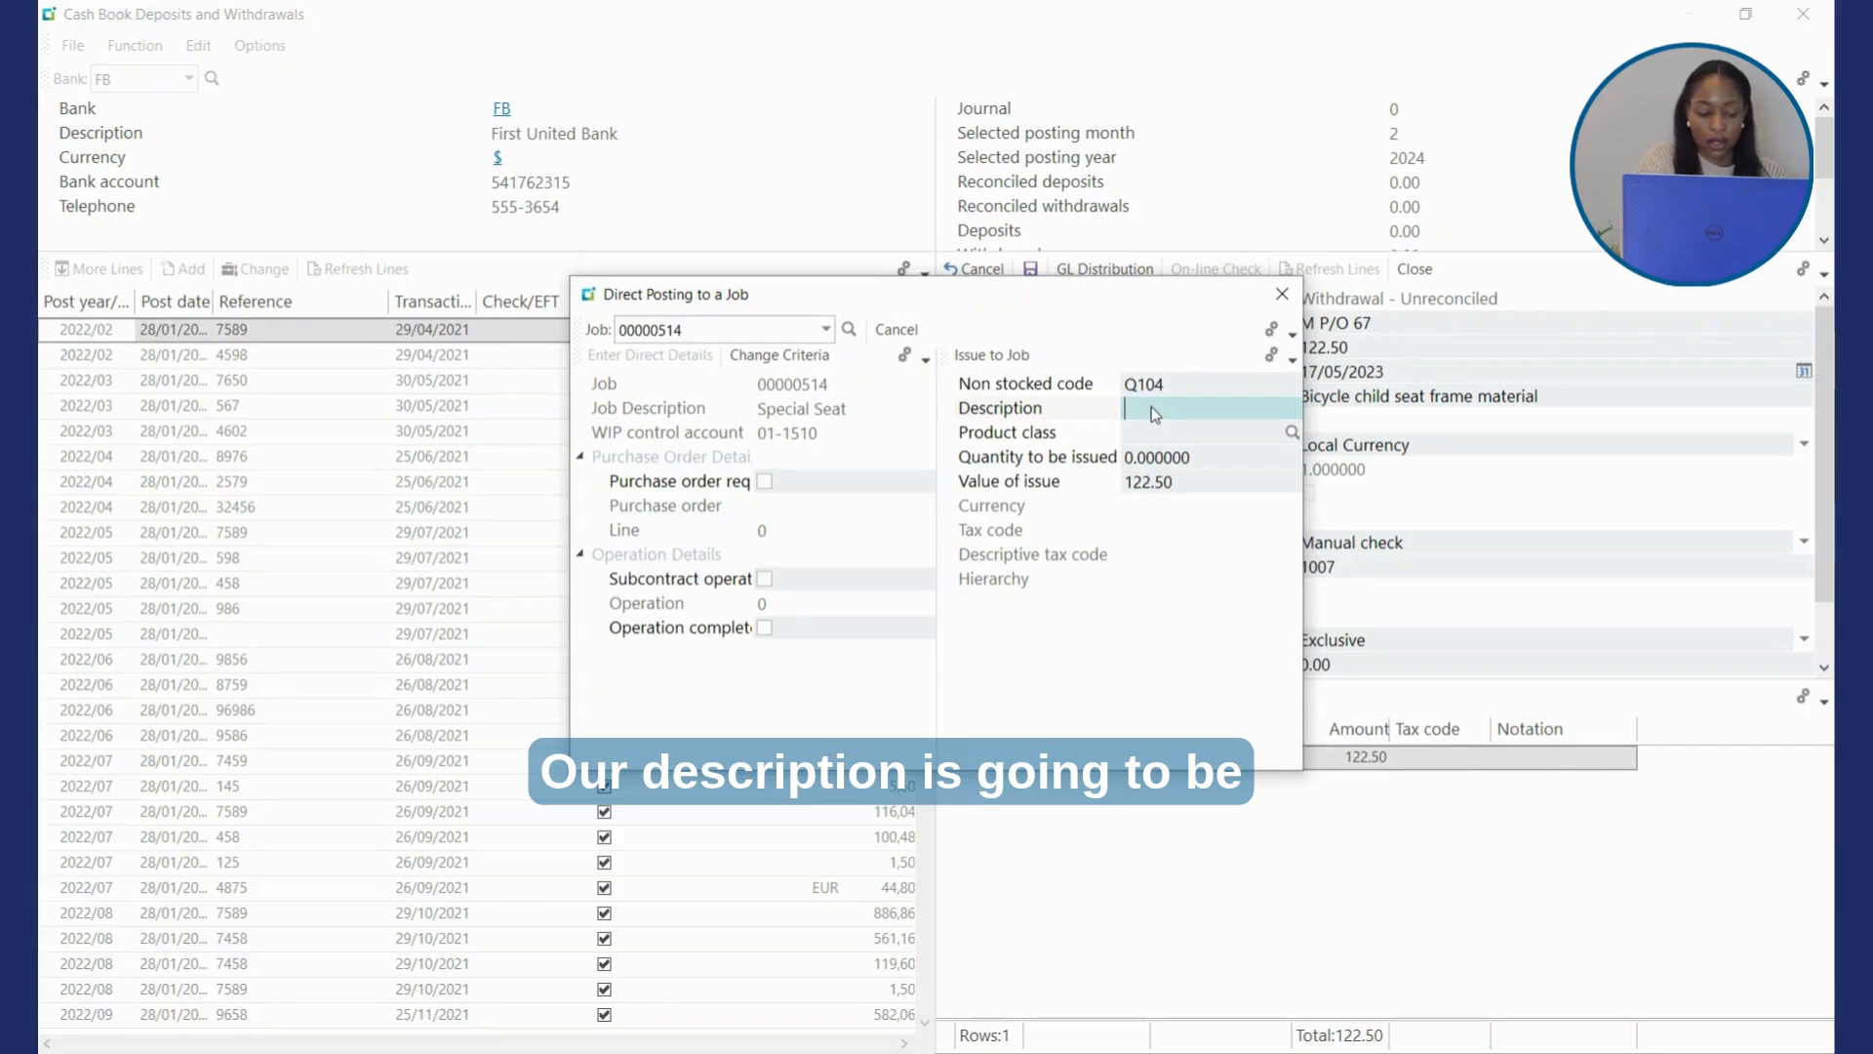
pyautogui.write('Sr')
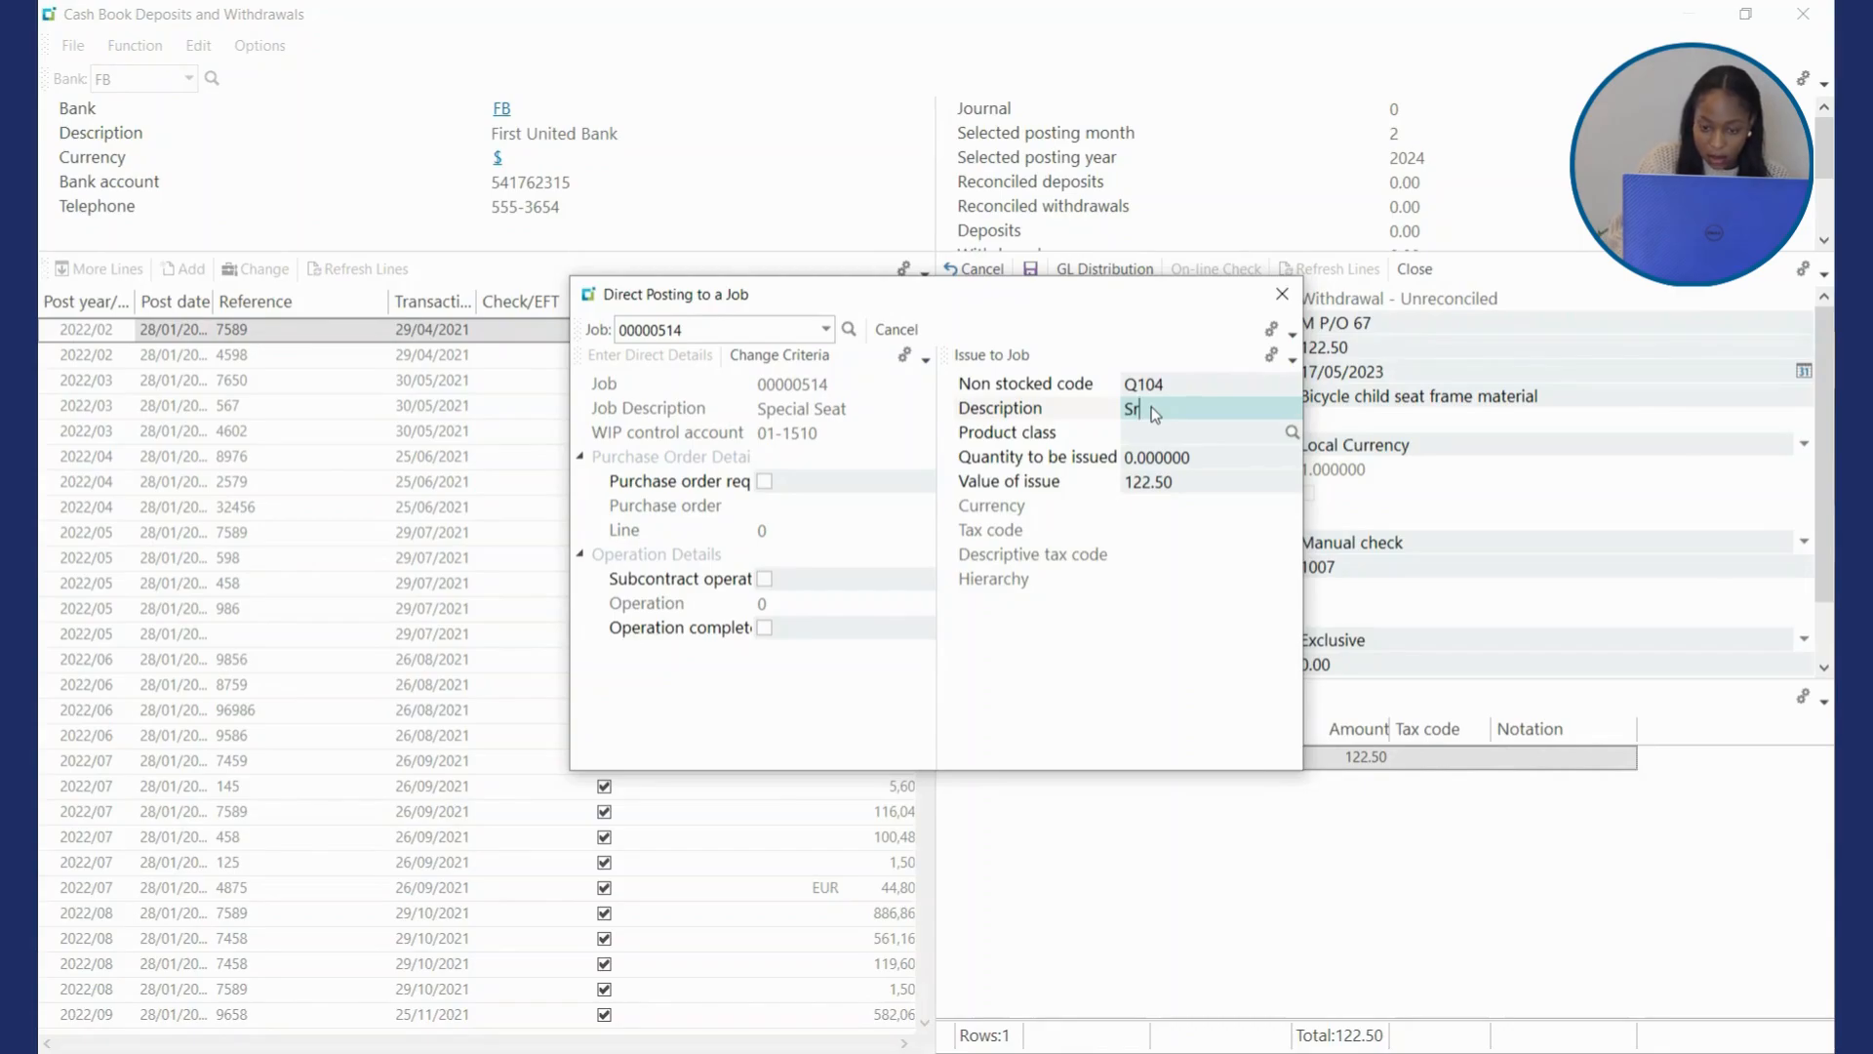
pyautogui.press('BackSpace')
pyautogui.write('pringed ')
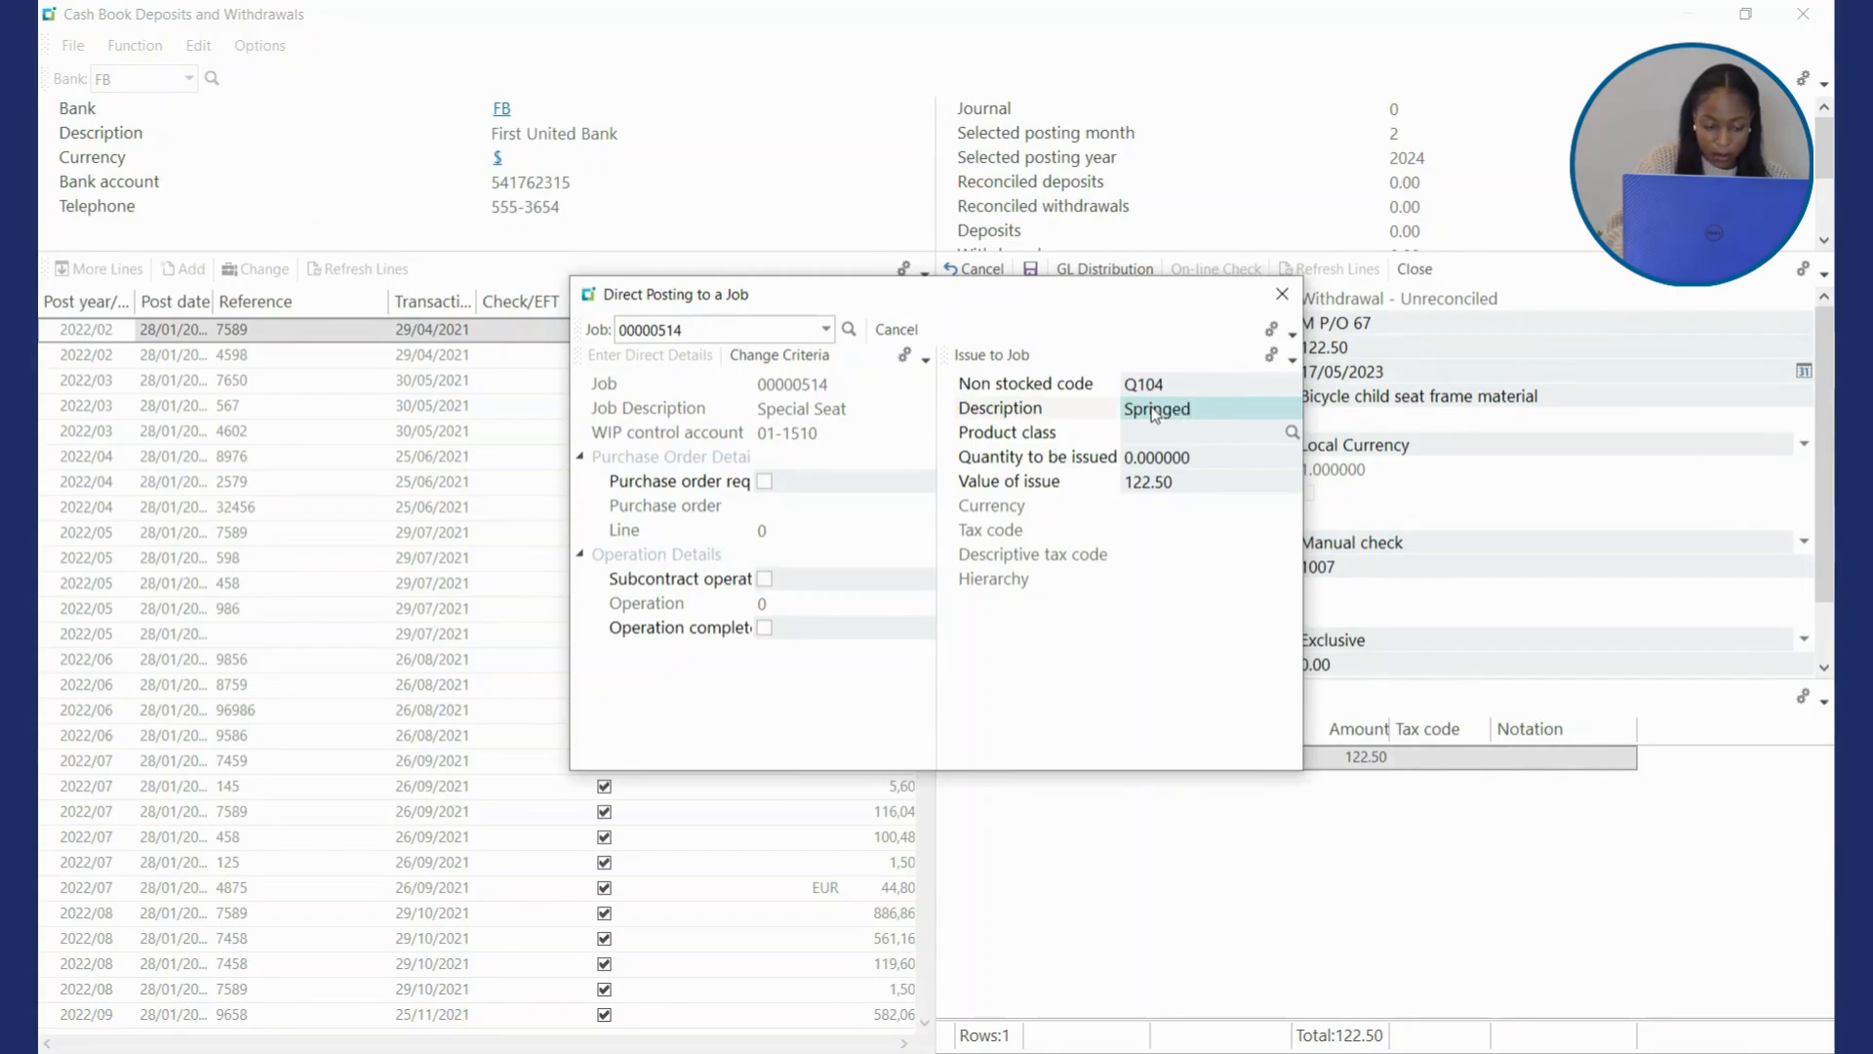
pyautogui.write('seat ')
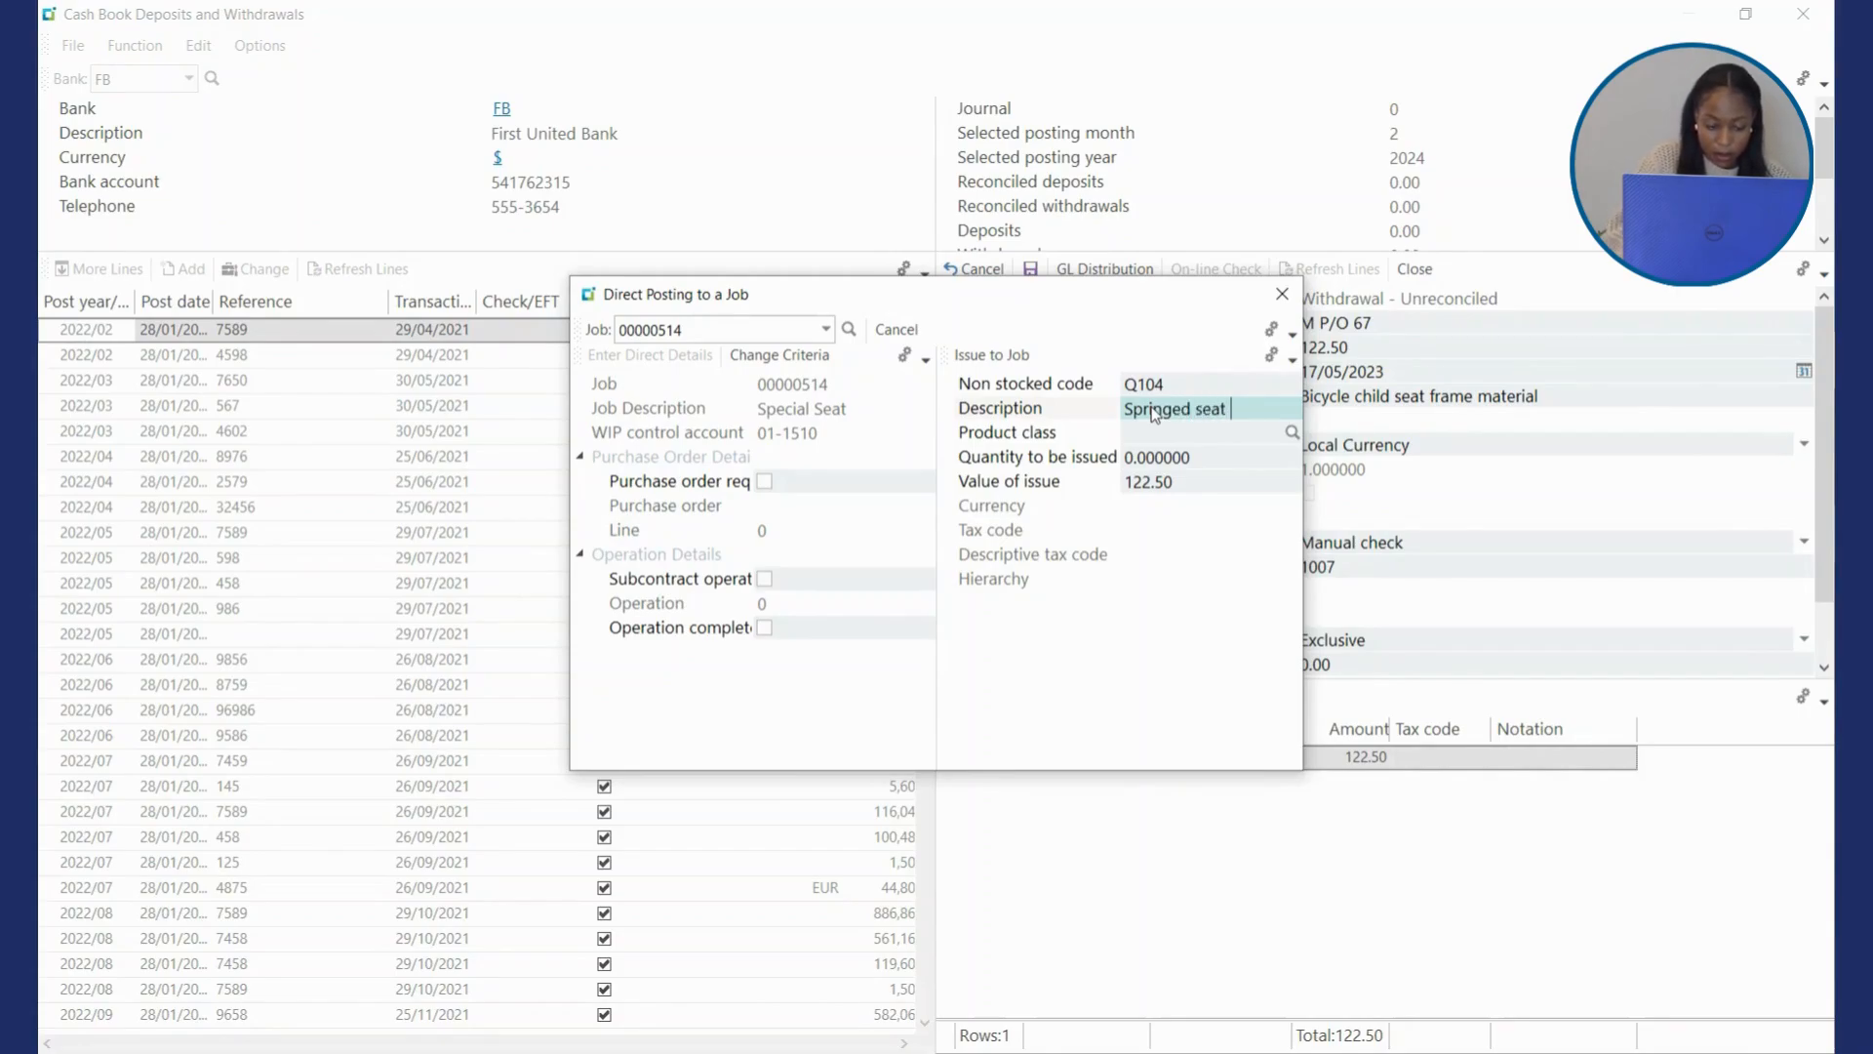
pyautogui.write('frame')
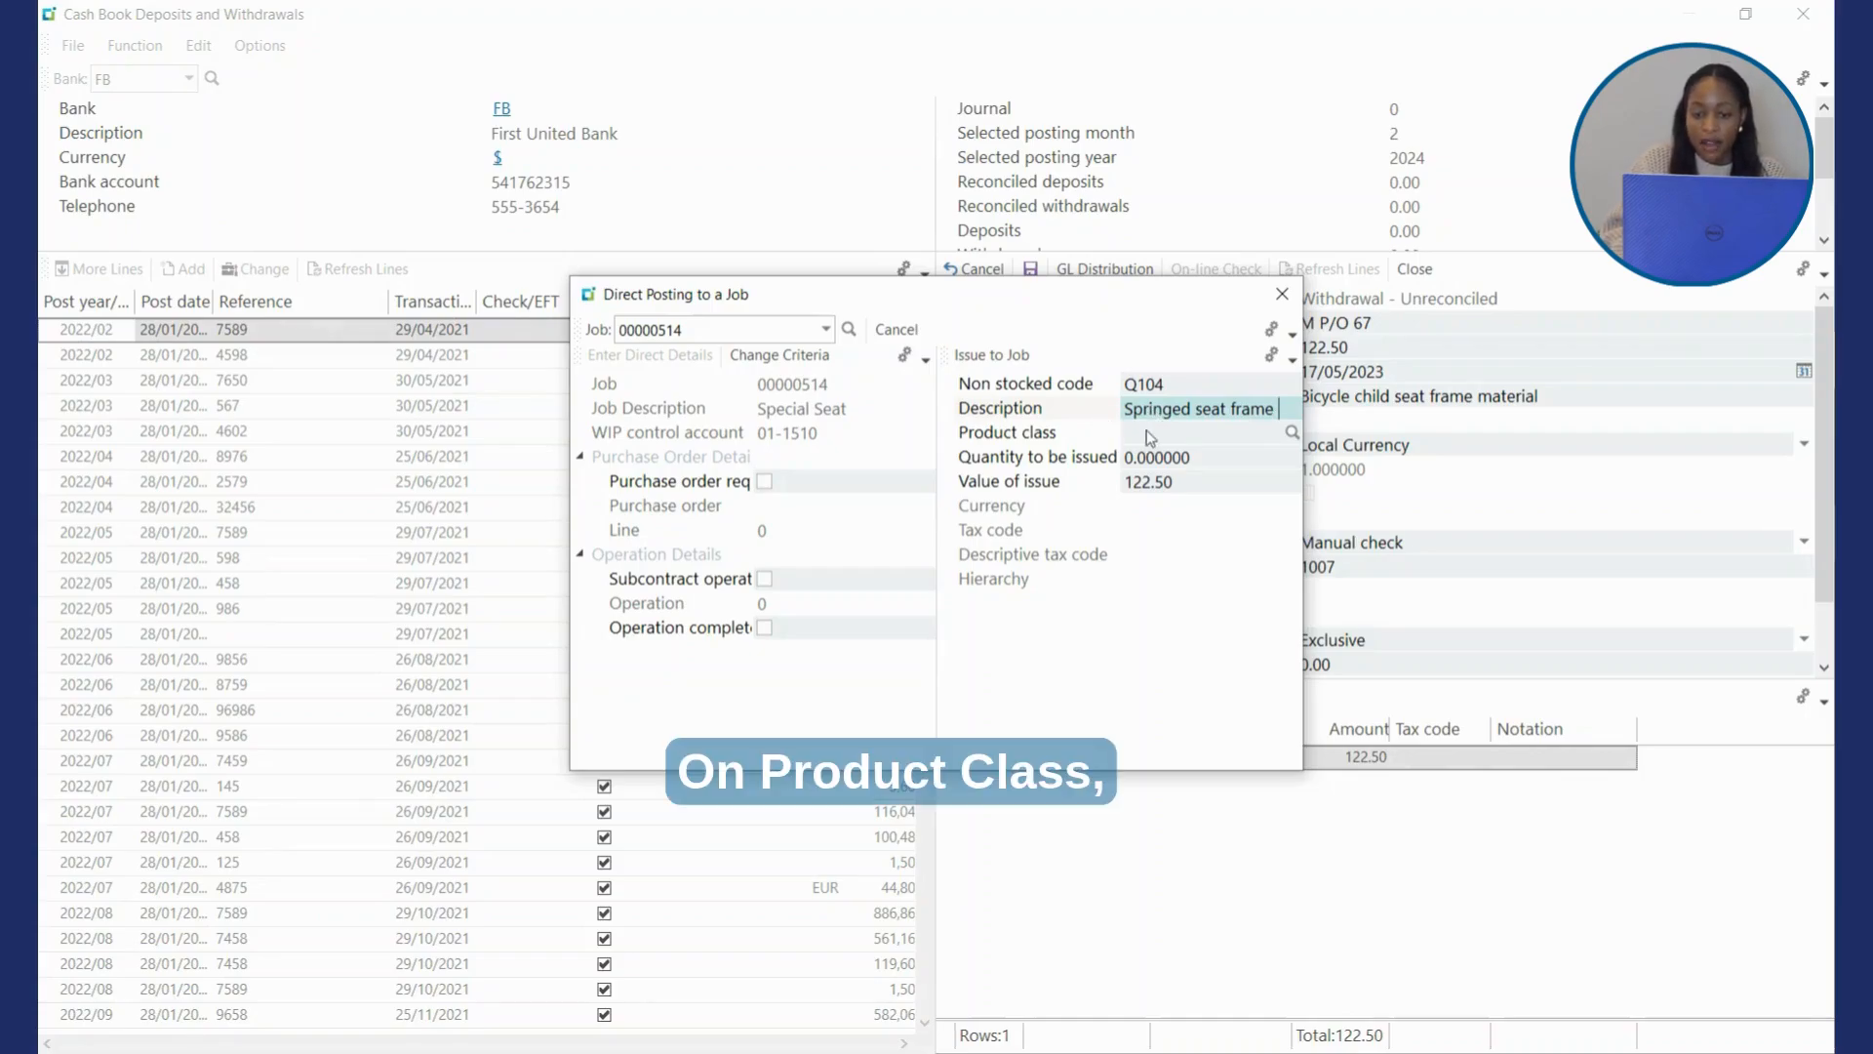
# Step: Set the issue's product class to SPEC and the quantity to be issued to 10, keeping the value of issue
pyautogui.click(1171, 437)
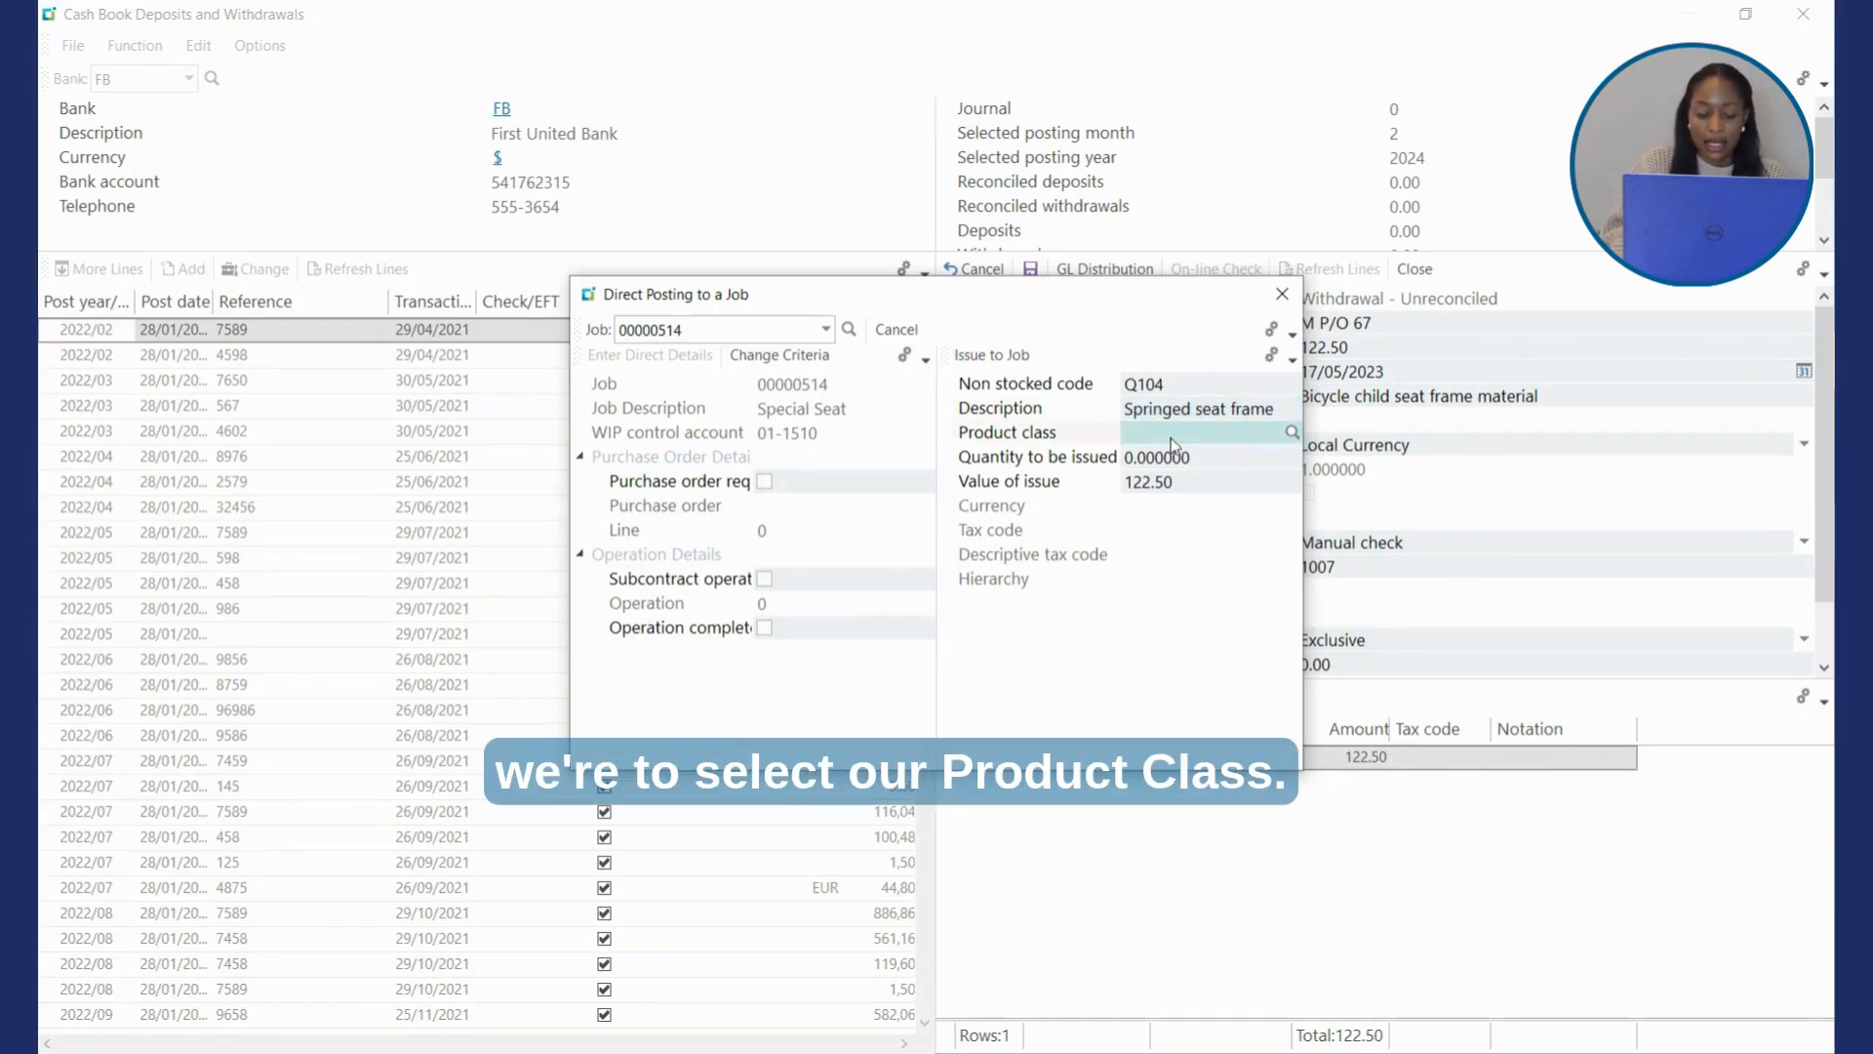
pyautogui.write('SPEC')
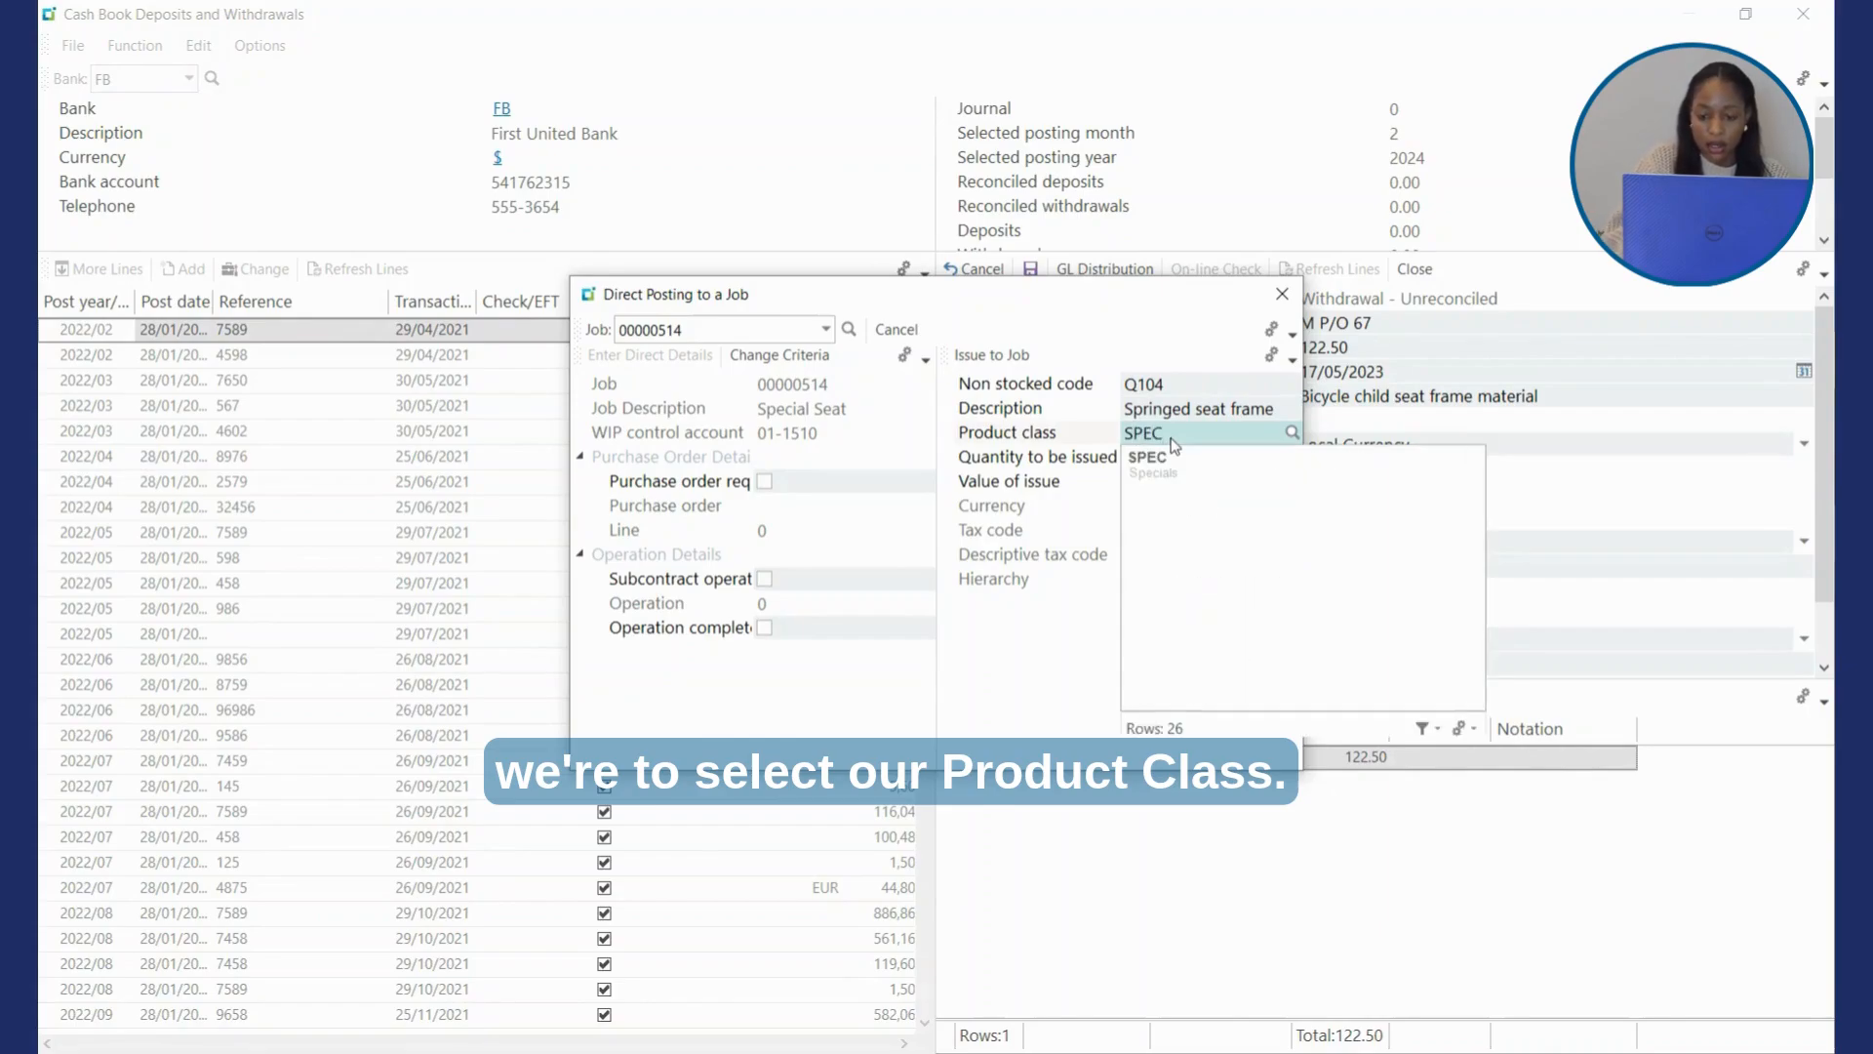
pyautogui.press('Return')
pyautogui.click(1221, 459)
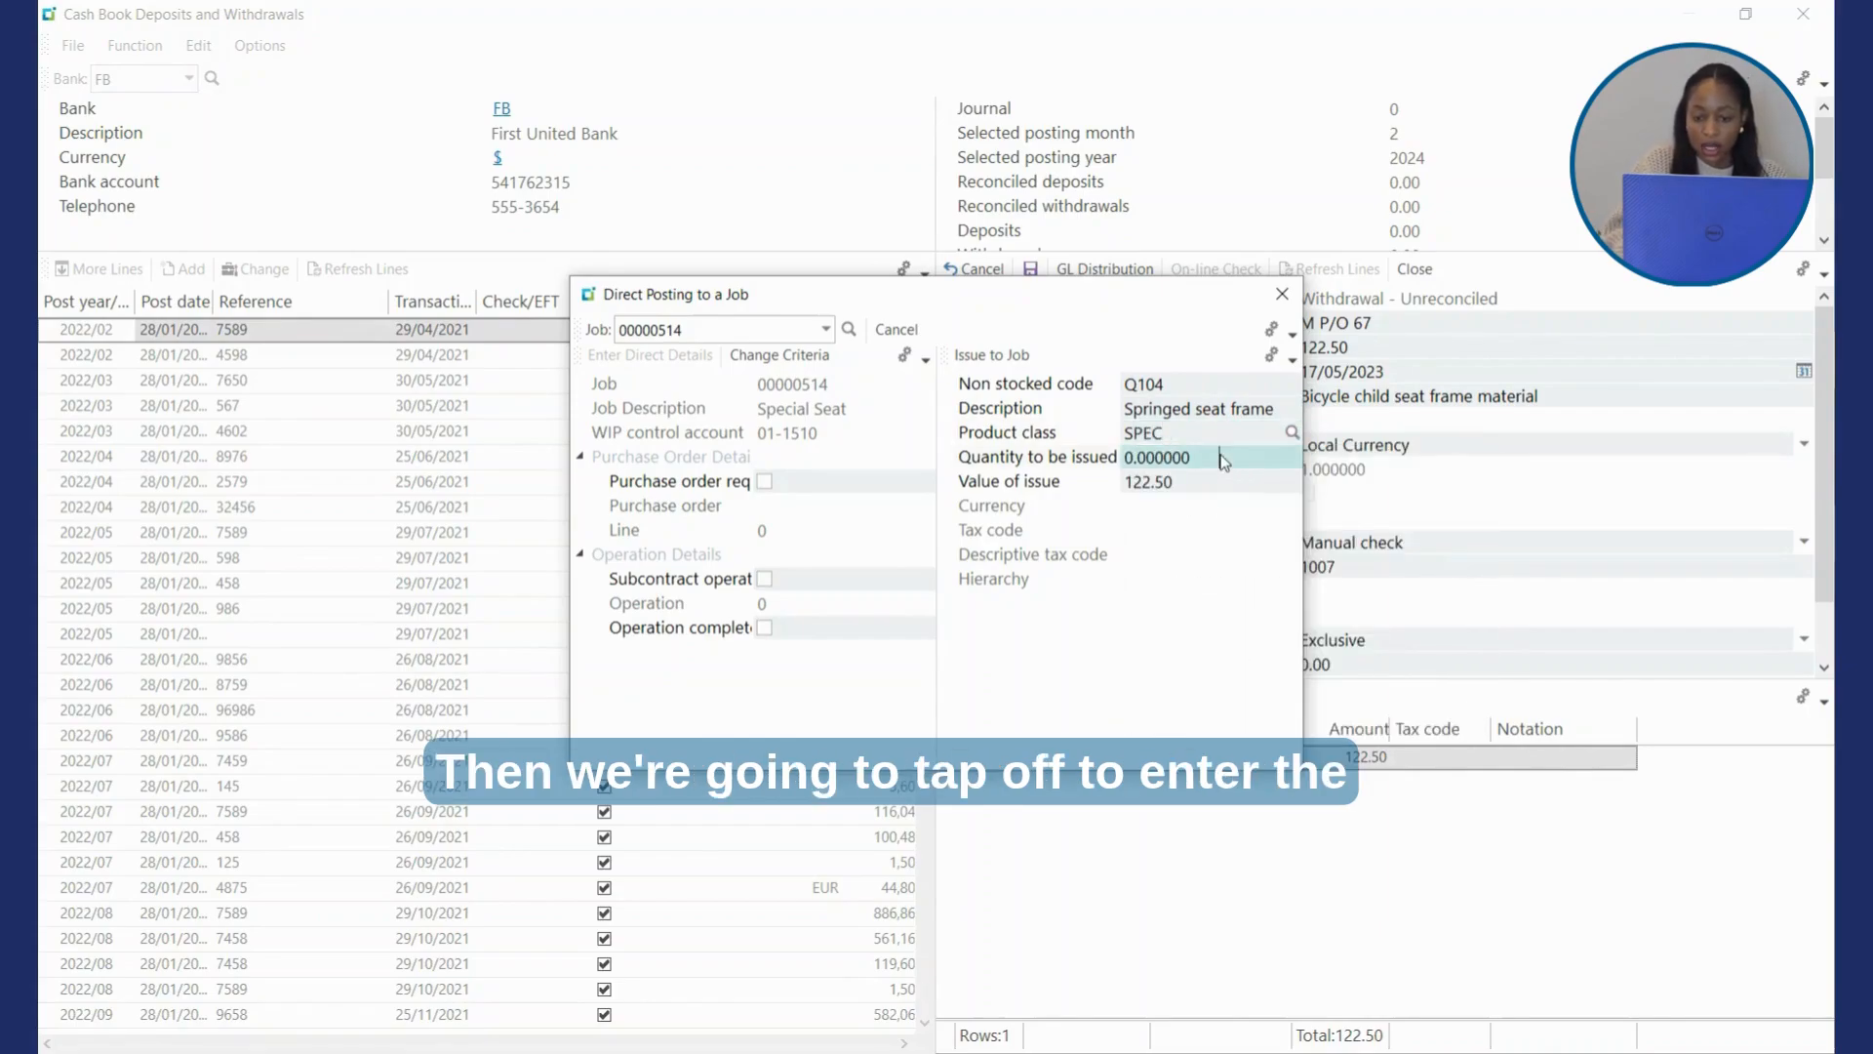
pyautogui.press('BackSpace')
pyautogui.press('BackSpace')
pyautogui.press('BackSpace')
pyautogui.press('BackSpace')
pyautogui.press('BackSpace')
pyautogui.press('BackSpace')
pyautogui.press('BackSpace')
pyautogui.press('BackSpace')
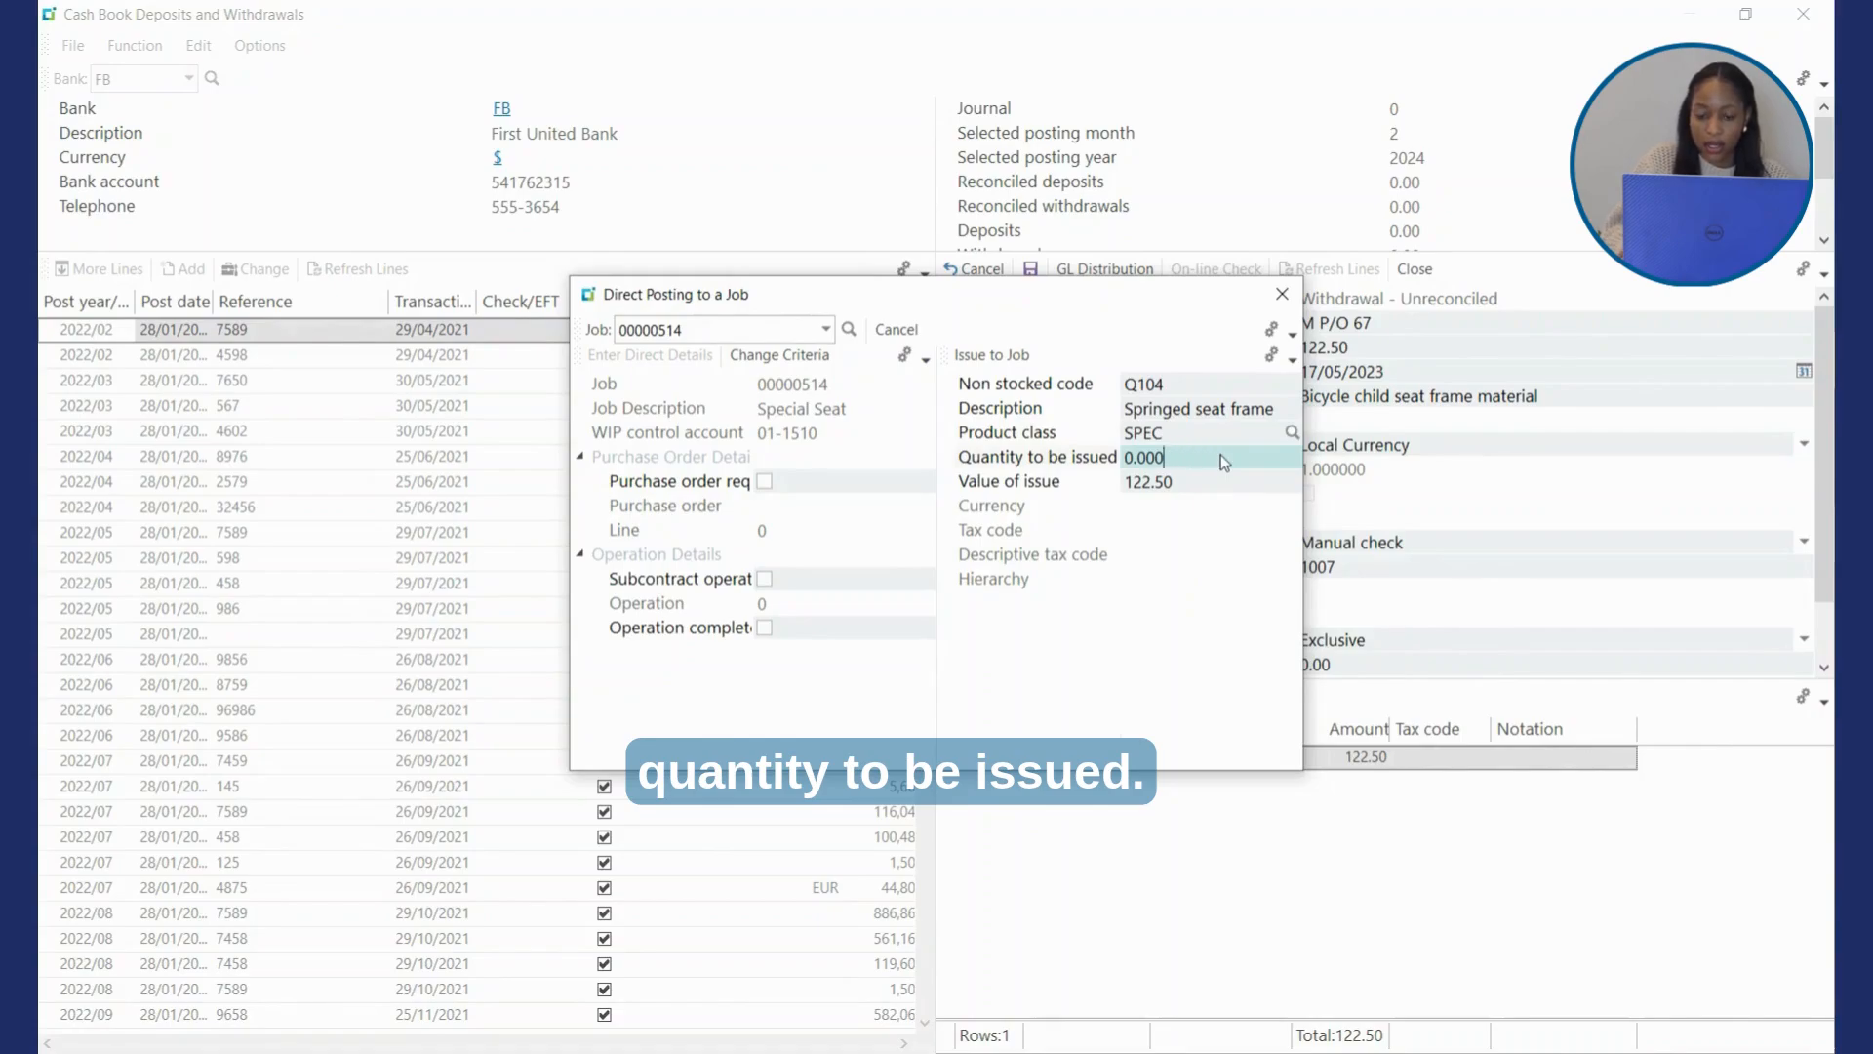
pyautogui.write('10')
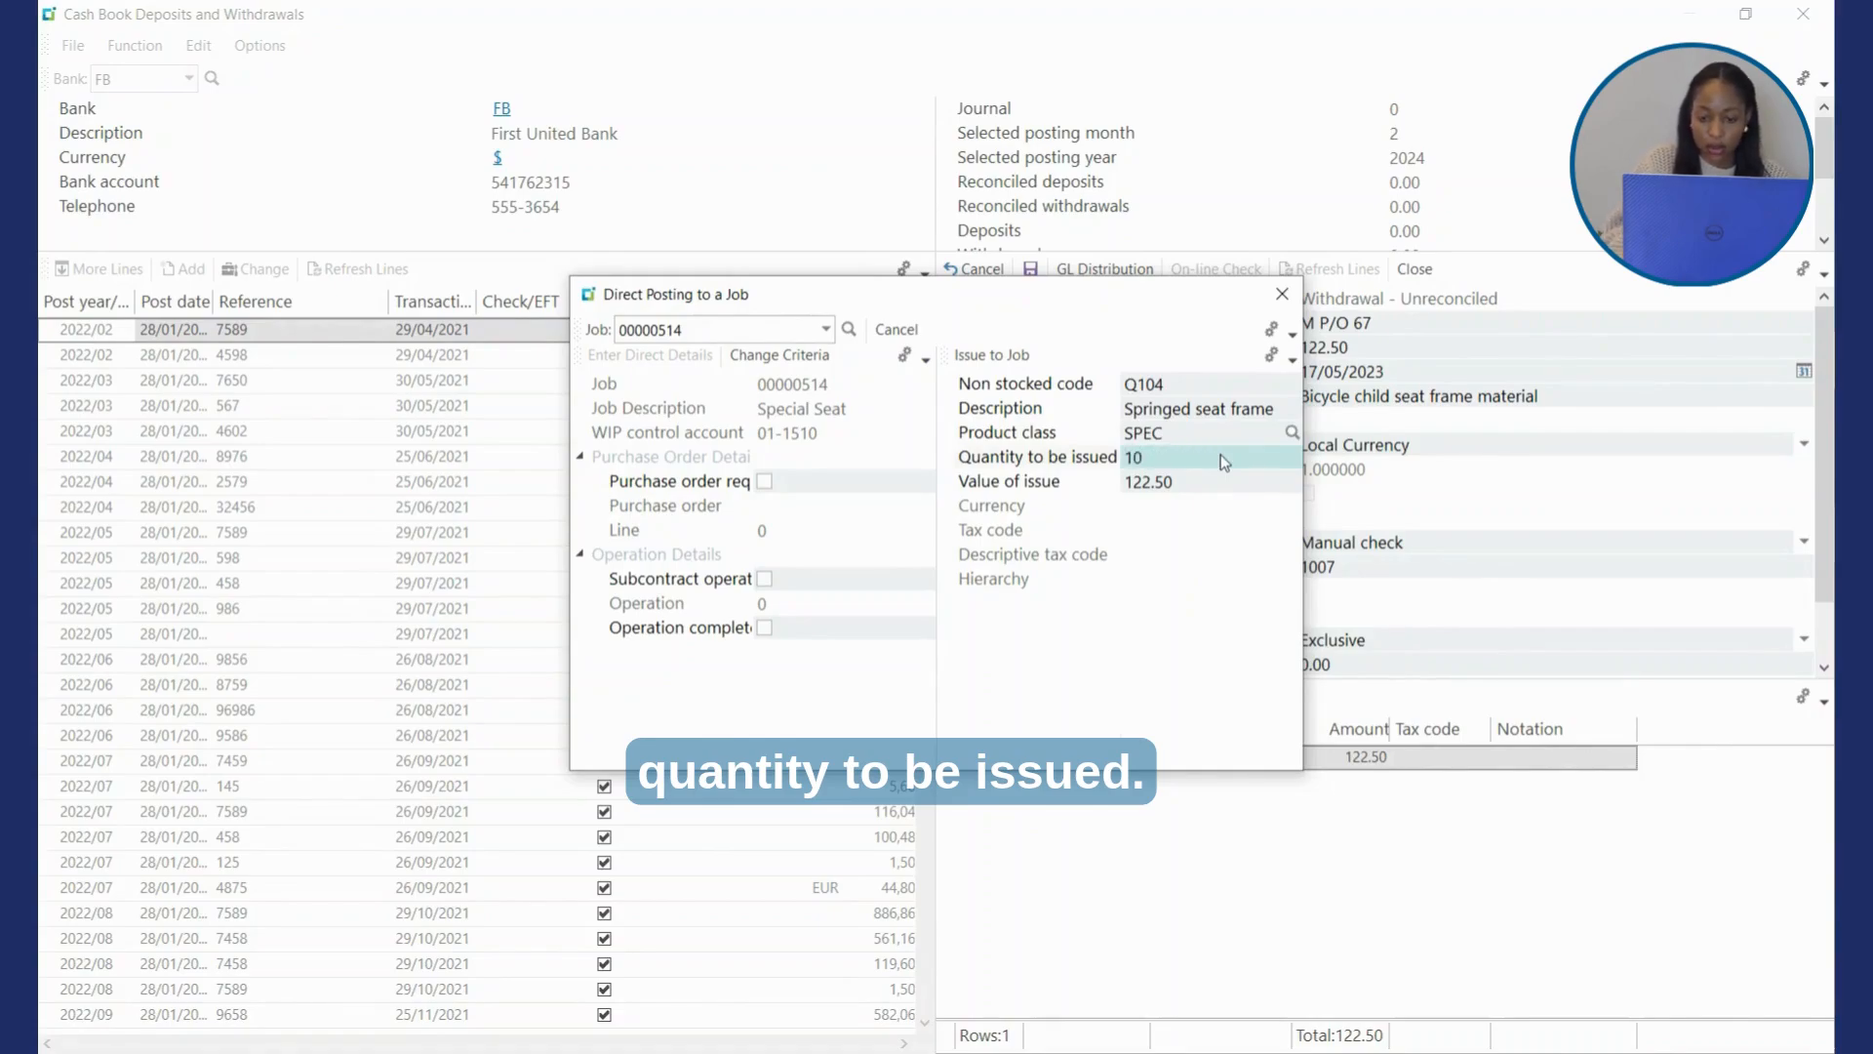
pyautogui.press('Tab')
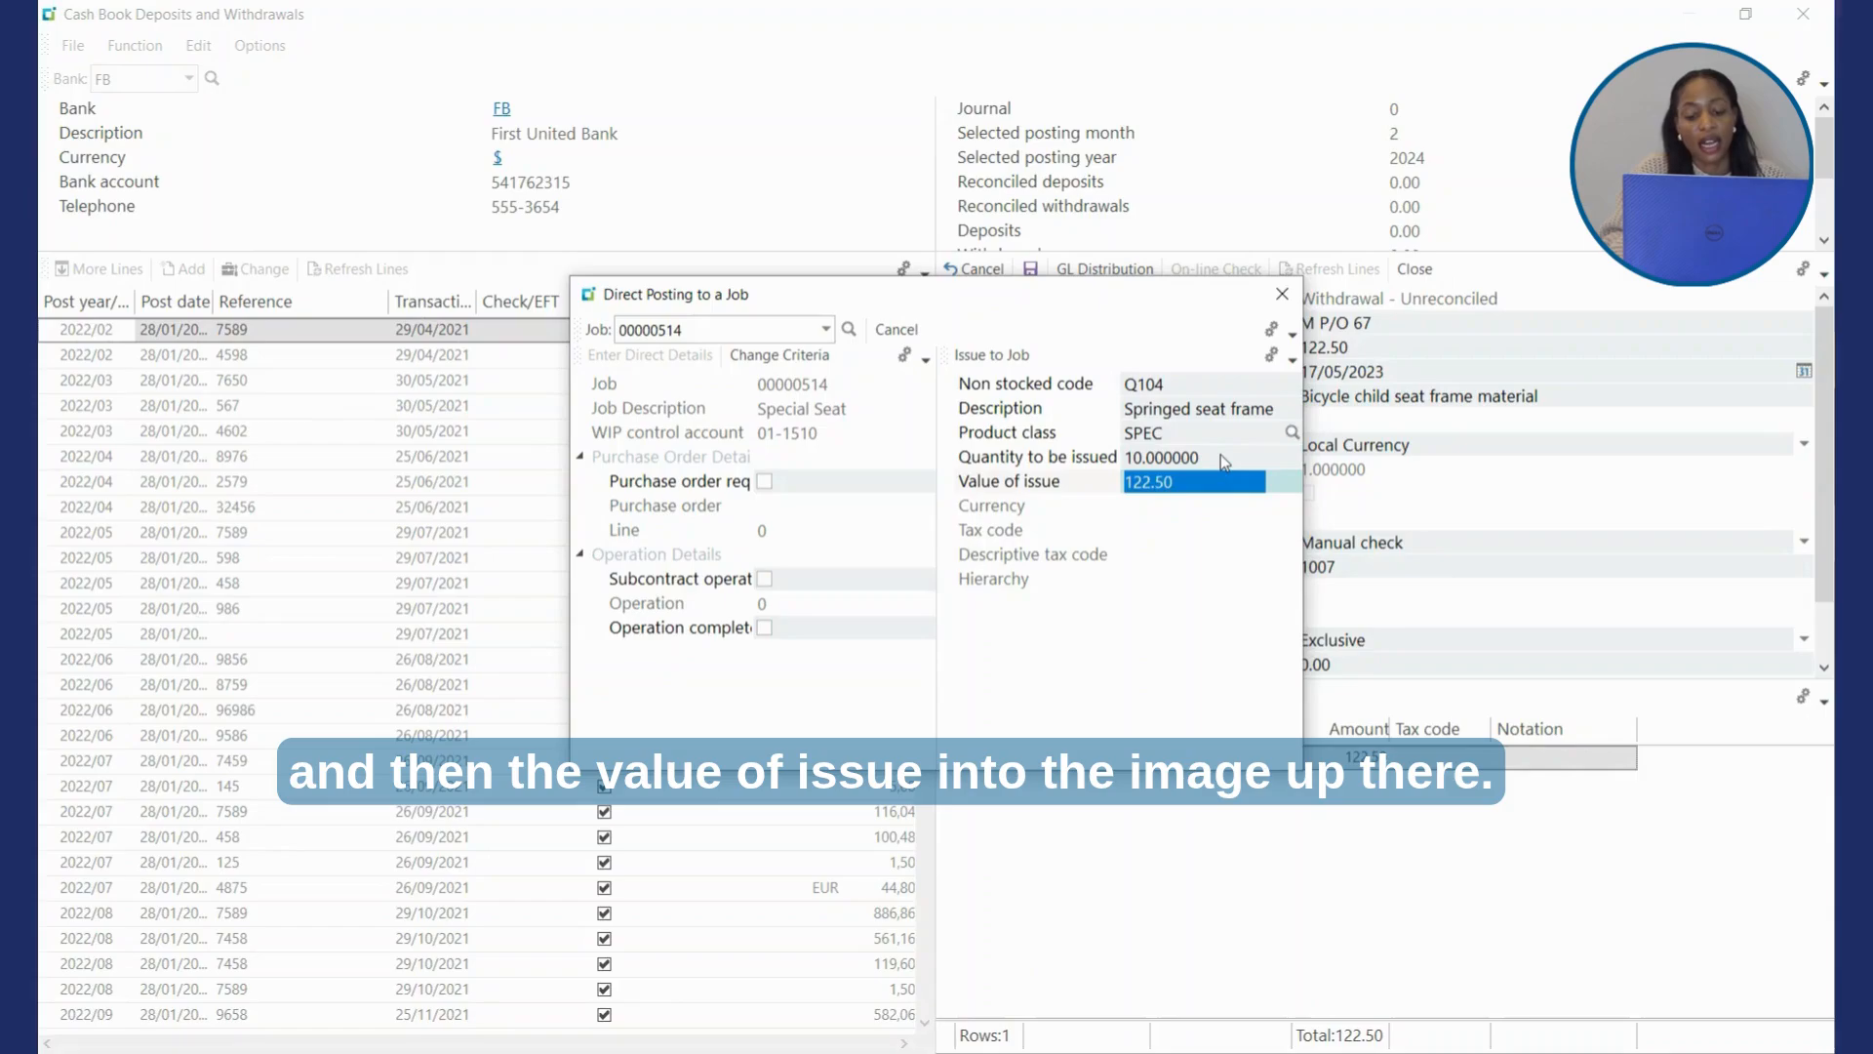
# Step: Issue the non-stocked material to the job without marking the allocation complete
pyautogui.click(1003, 365)
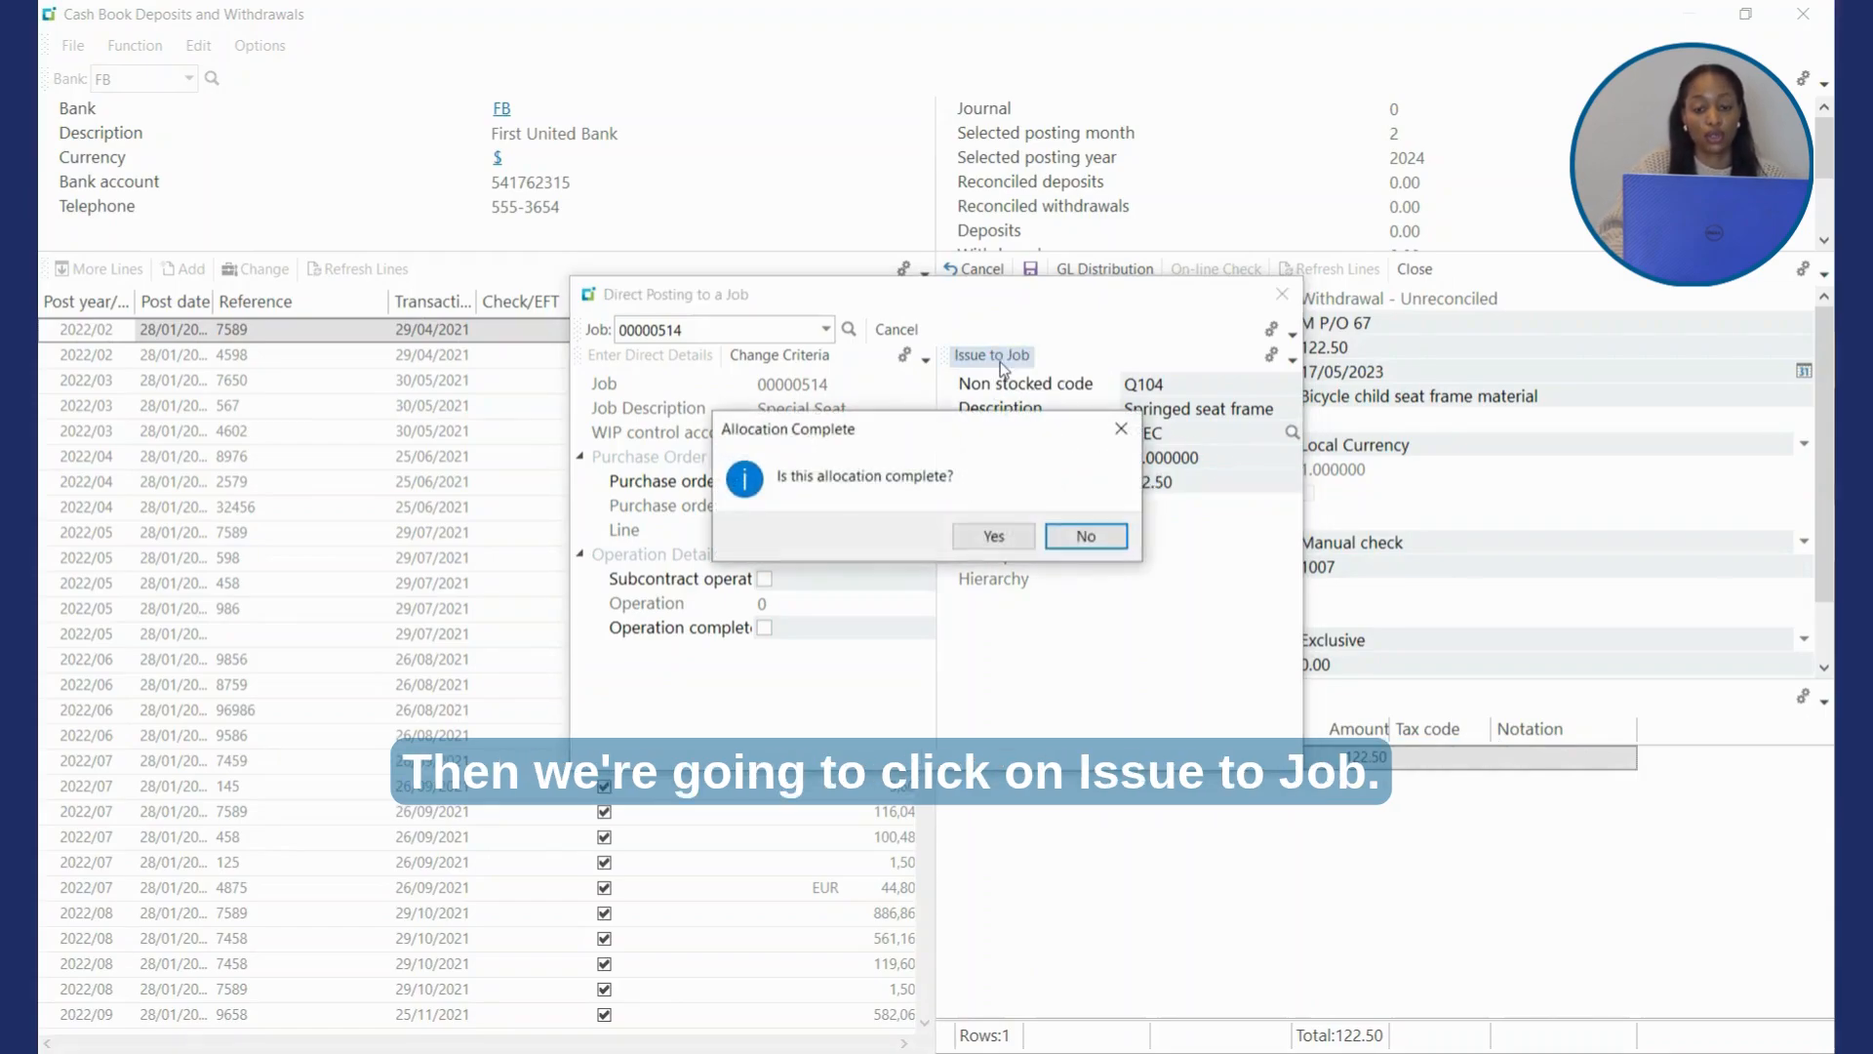
pyautogui.click(1073, 546)
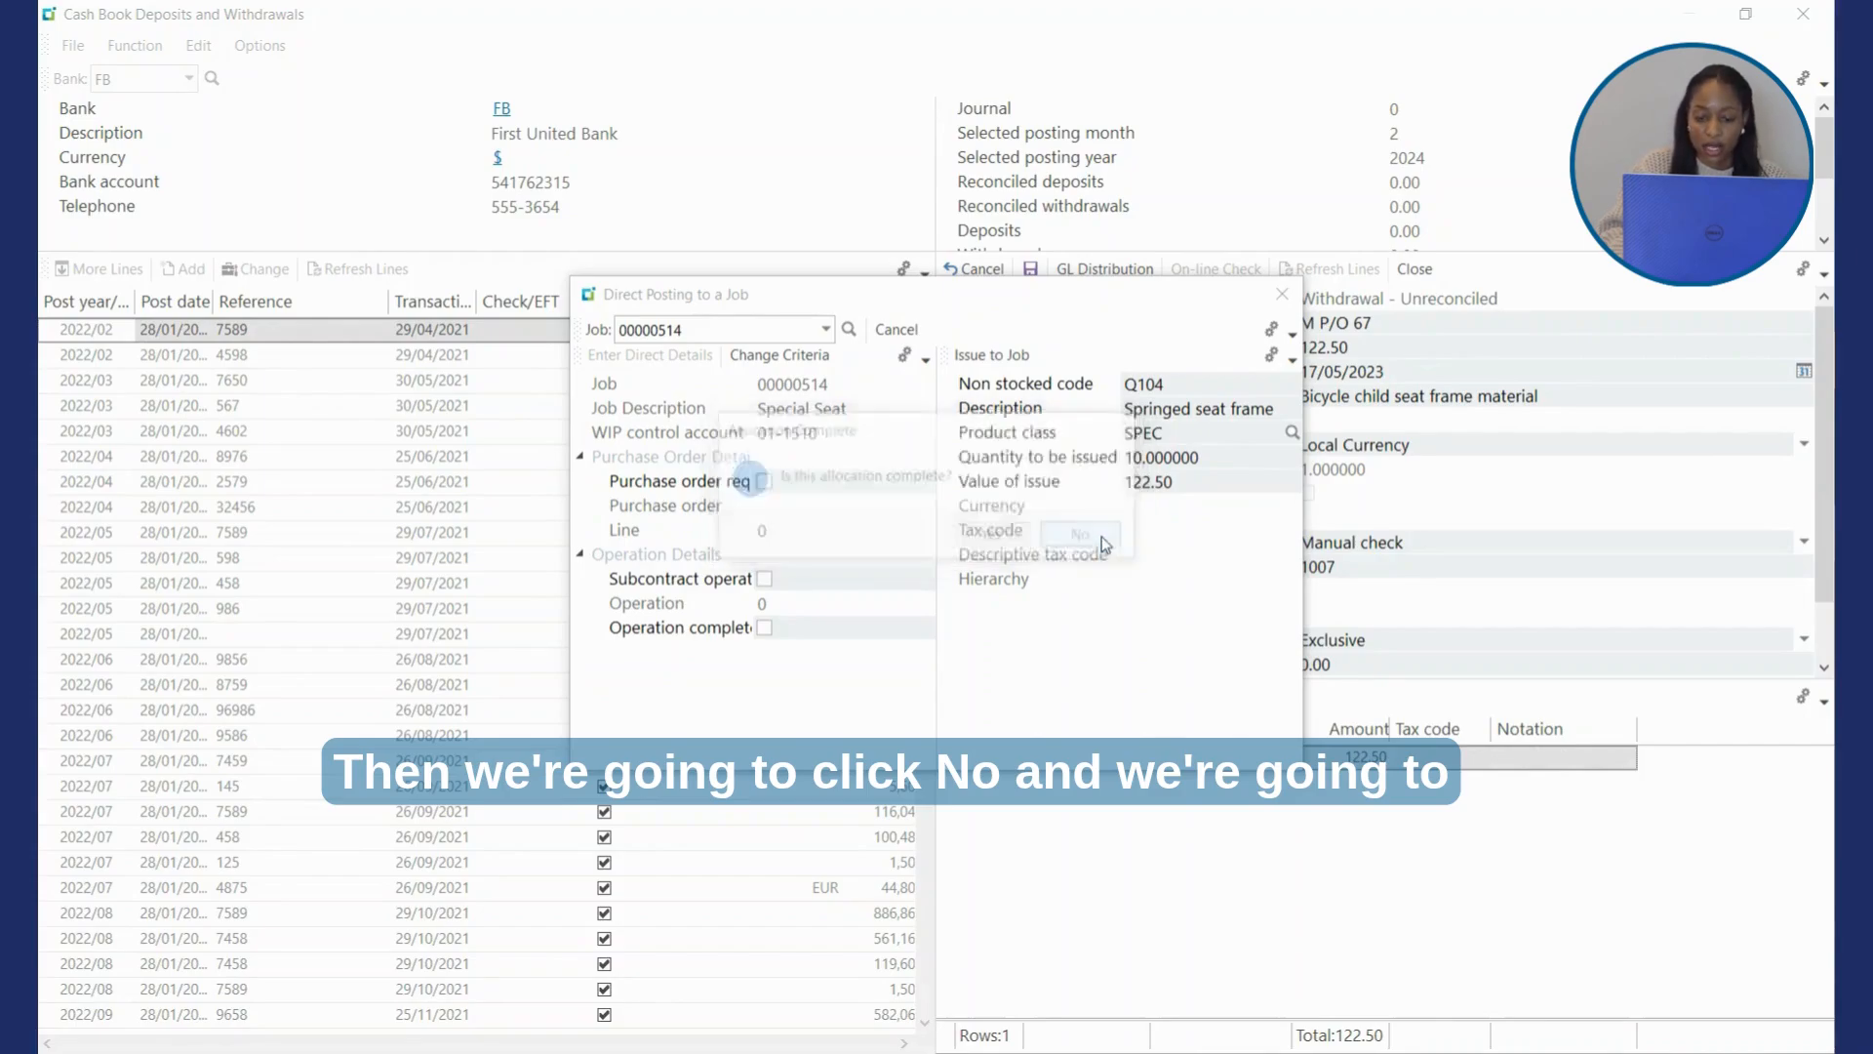
pyautogui.click(982, 545)
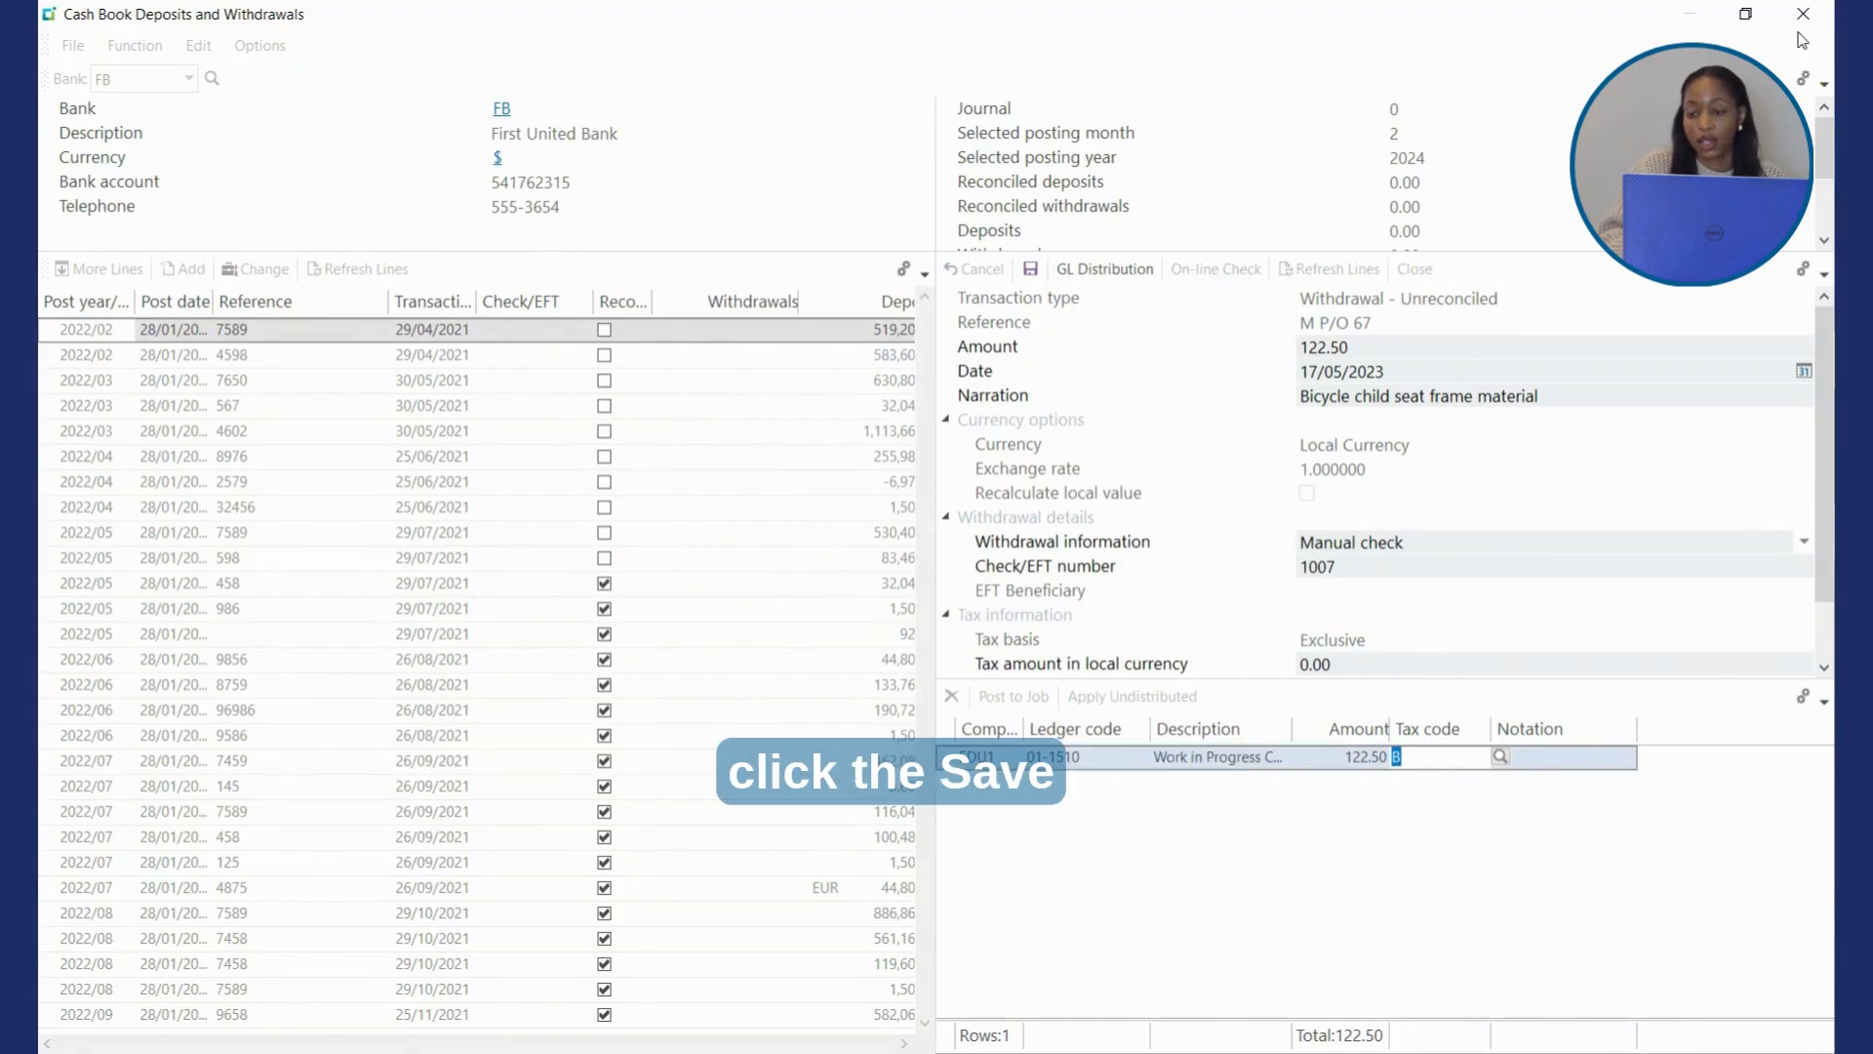
# Step: Save the withdrawal with its calculated tax, and close its entry form and the Deposits and Withdrawals program
pyautogui.click(1031, 269)
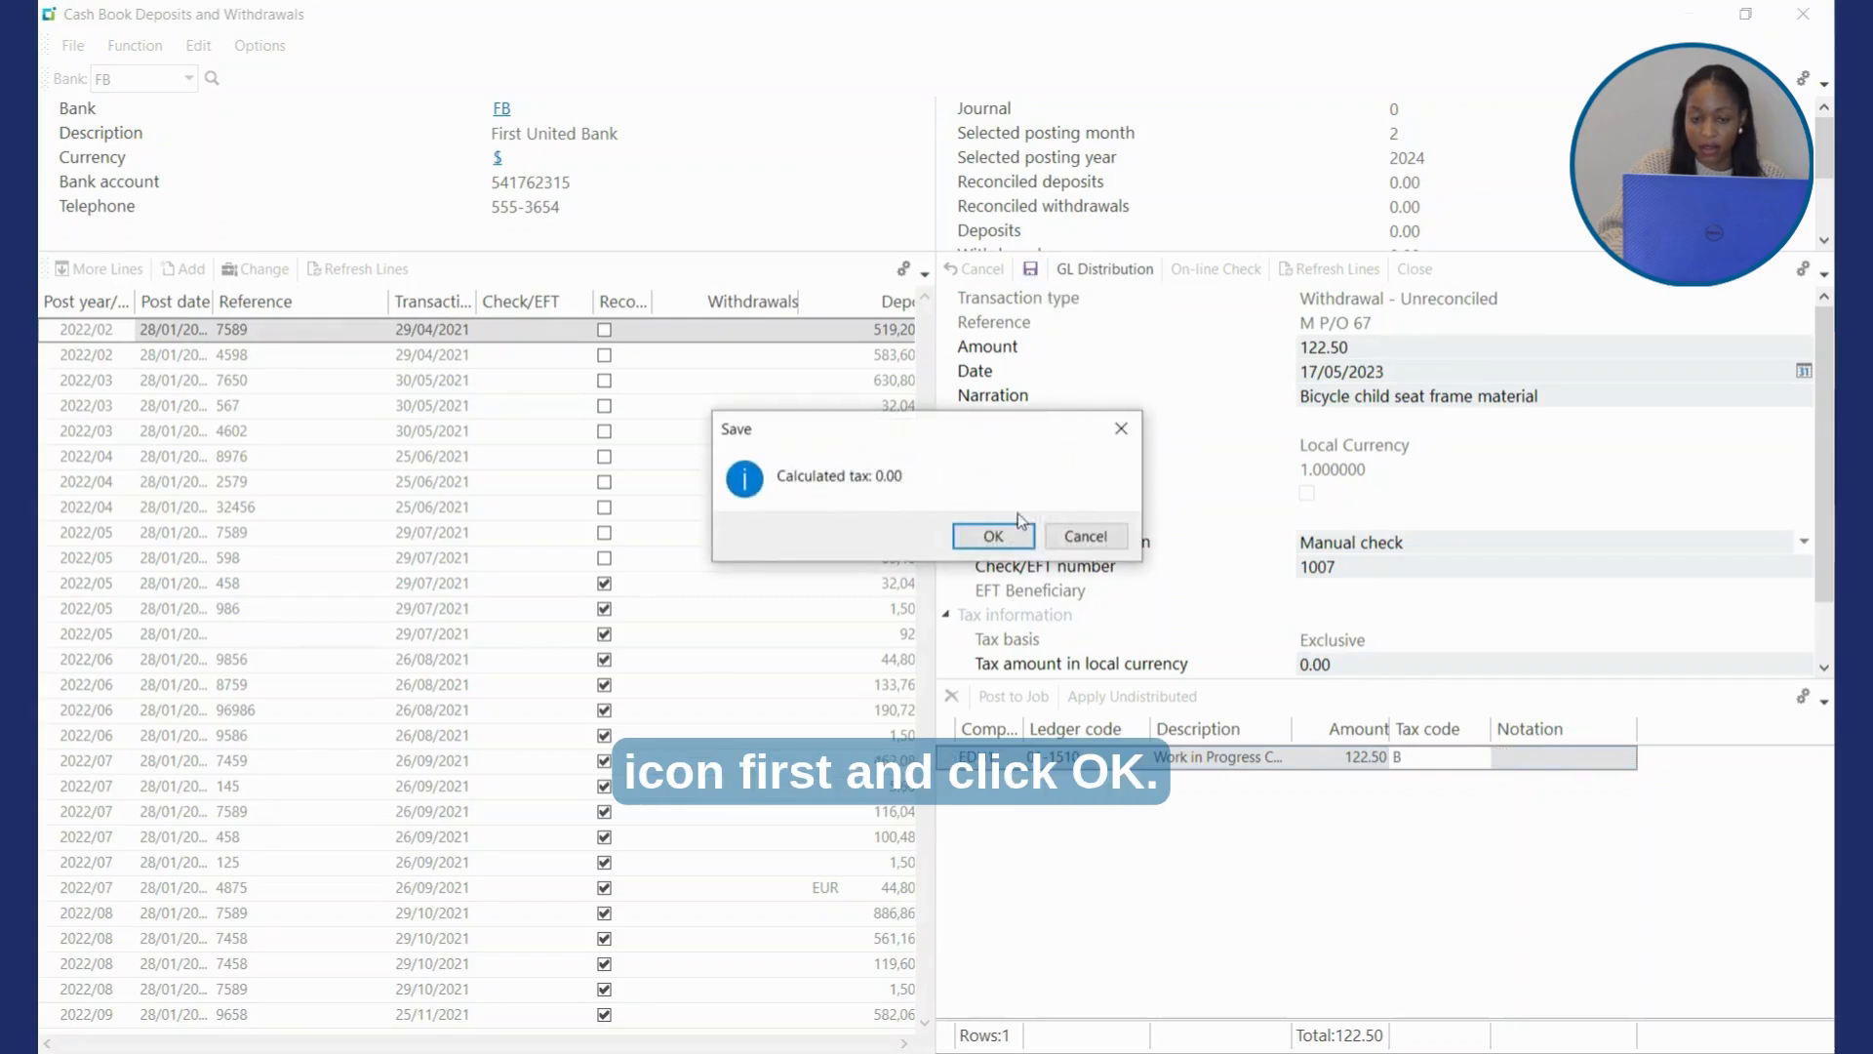
pyautogui.click(1026, 541)
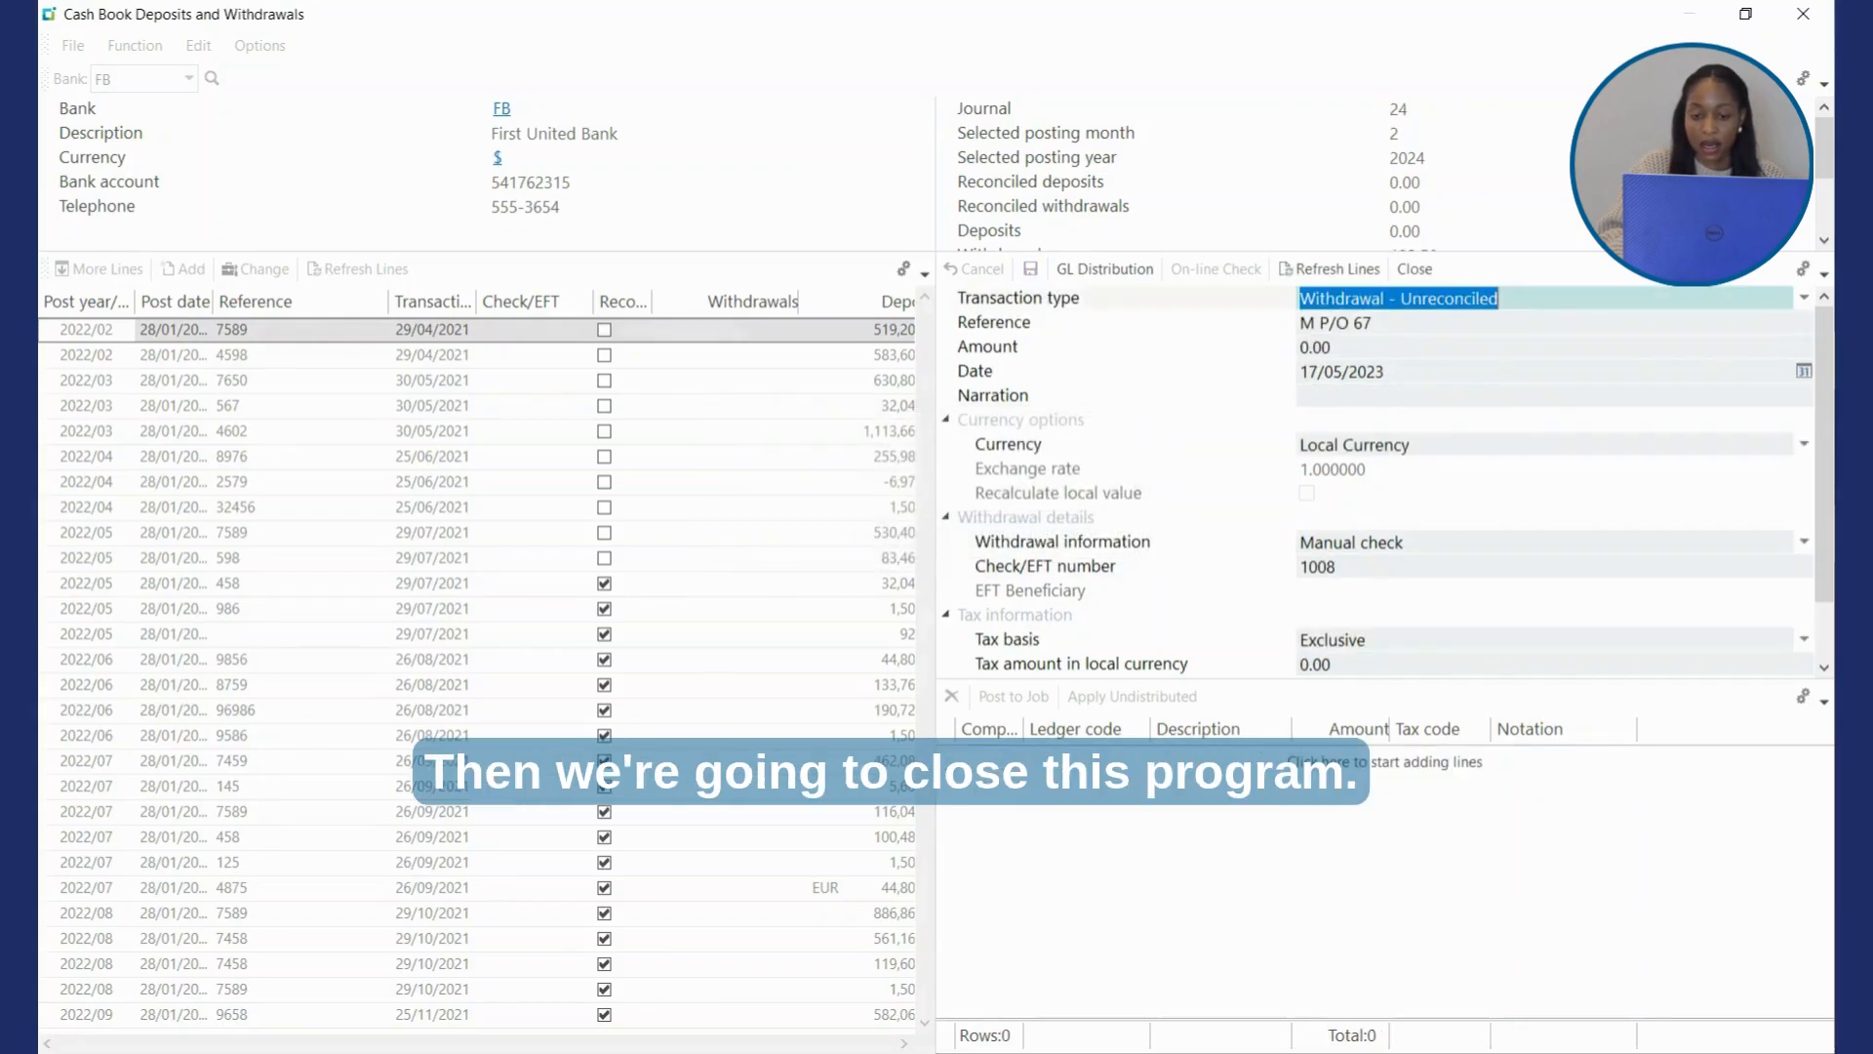
pyautogui.click(1415, 269)
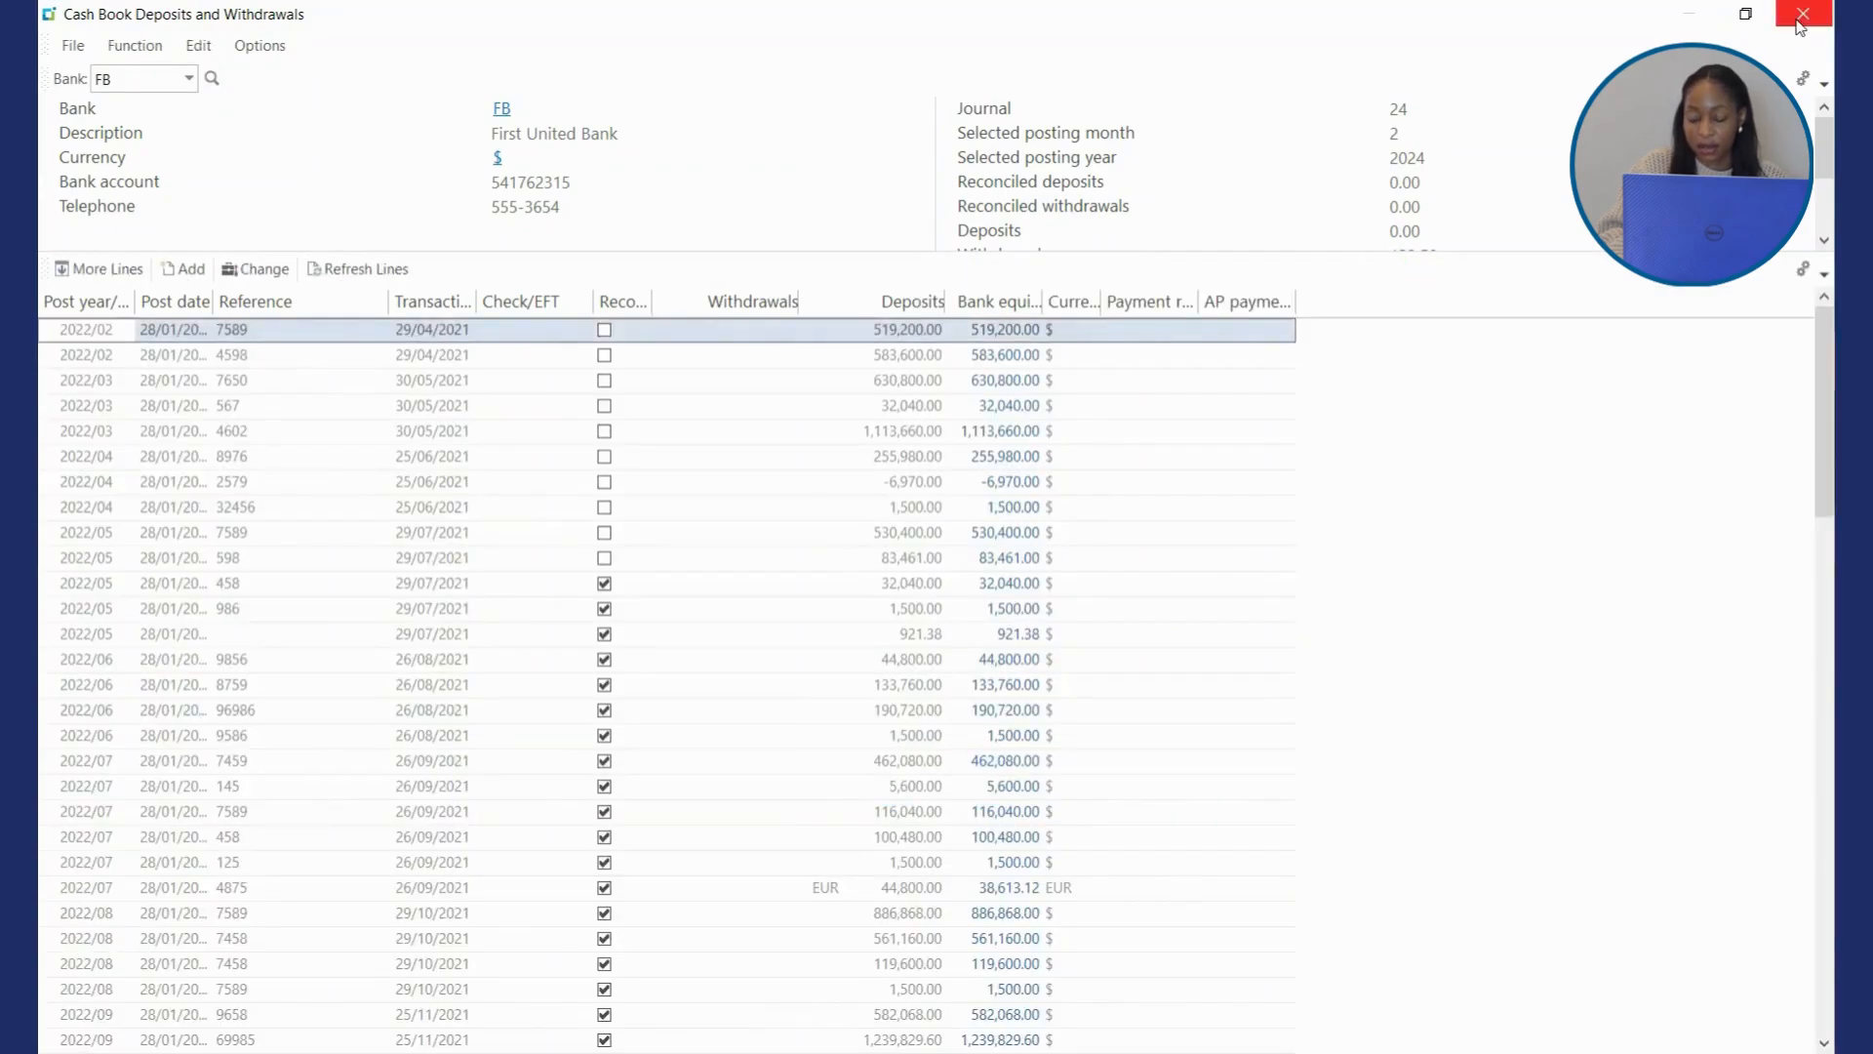
pyautogui.click(1802, 14)
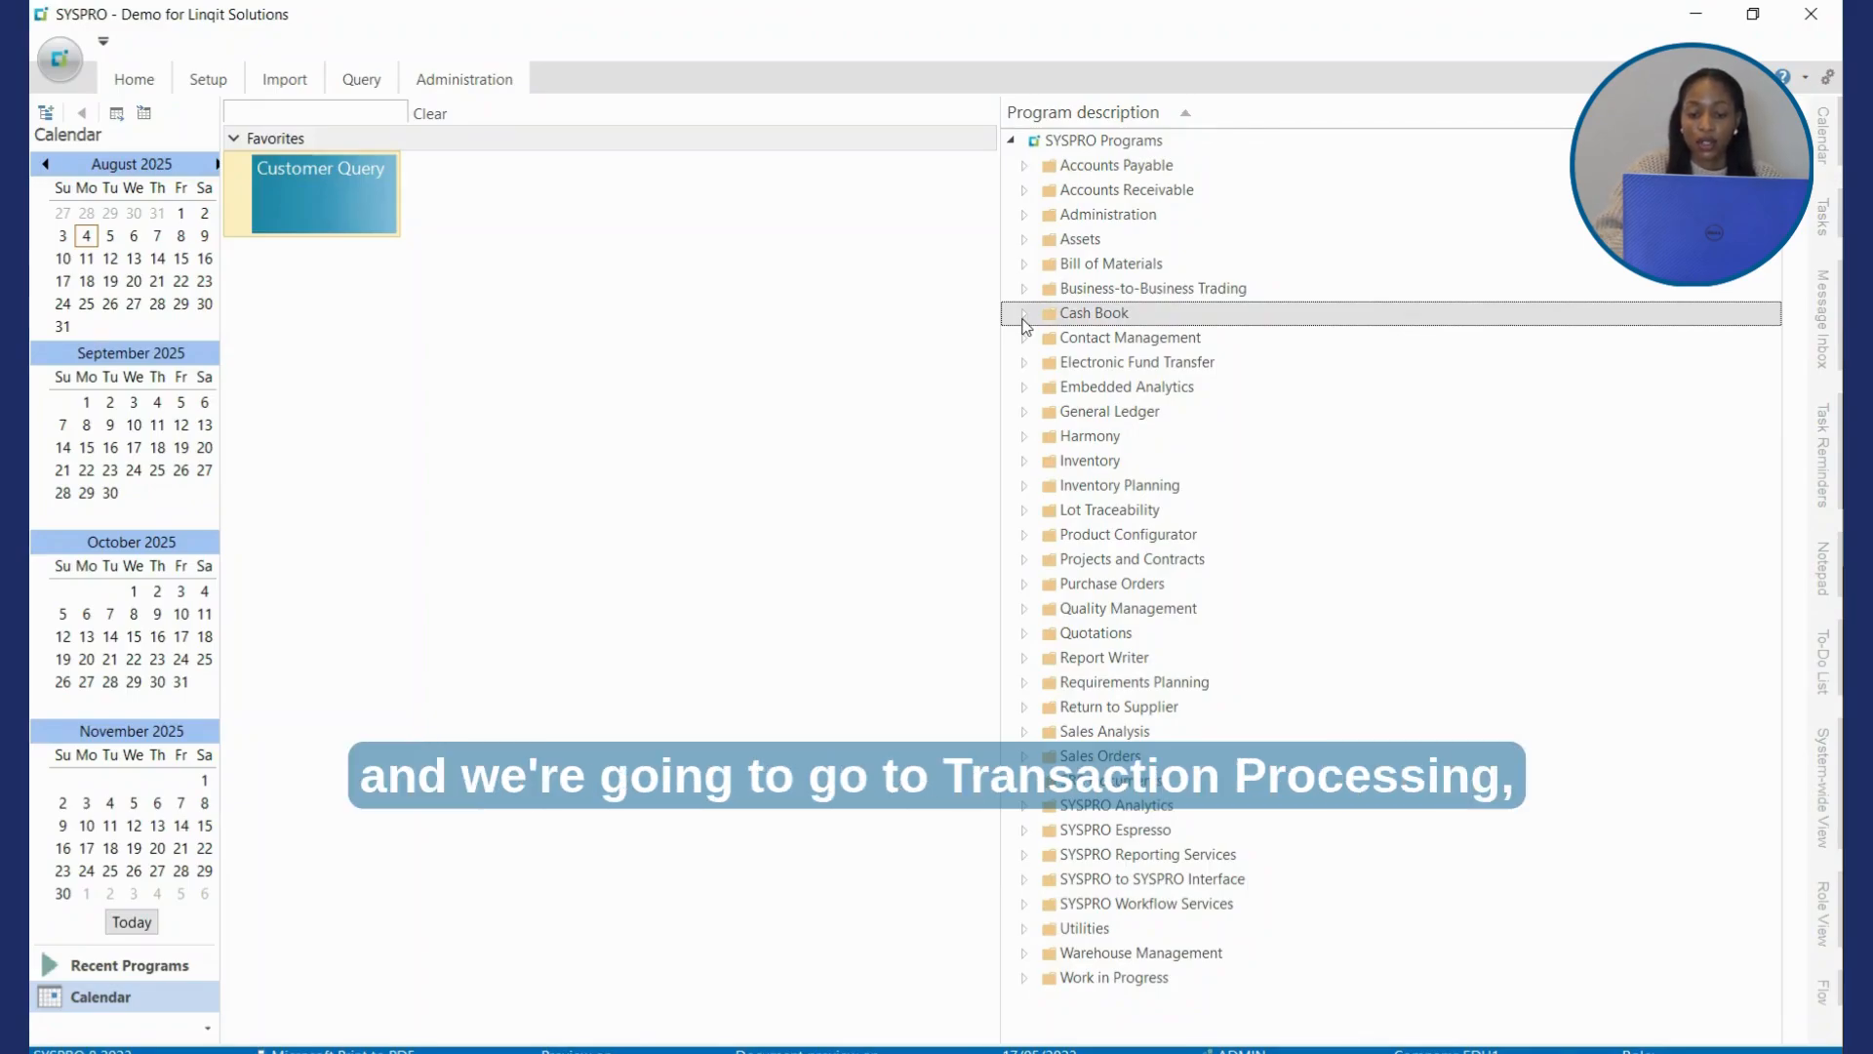
# Step: Reopen Deposits and Withdrawals from the Cash Book transaction processing programs and maximize its window
pyautogui.click(1023, 314)
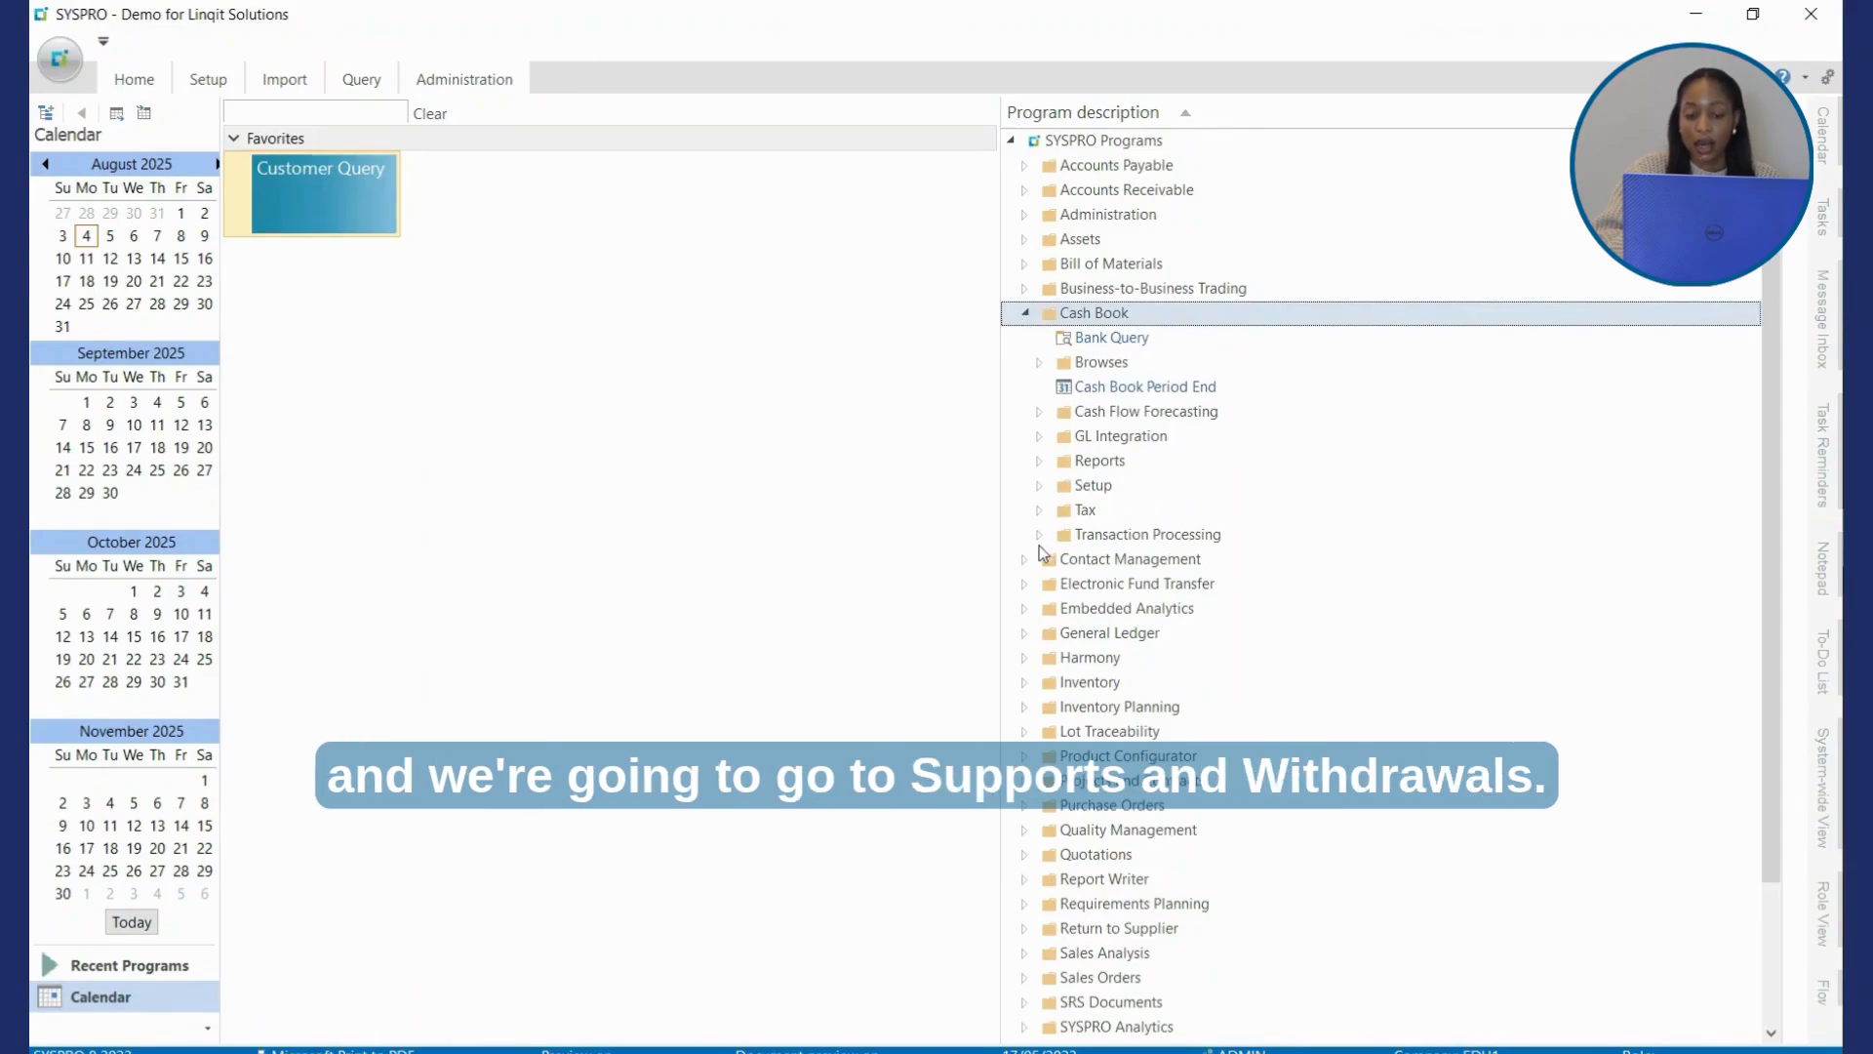
pyautogui.click(1038, 534)
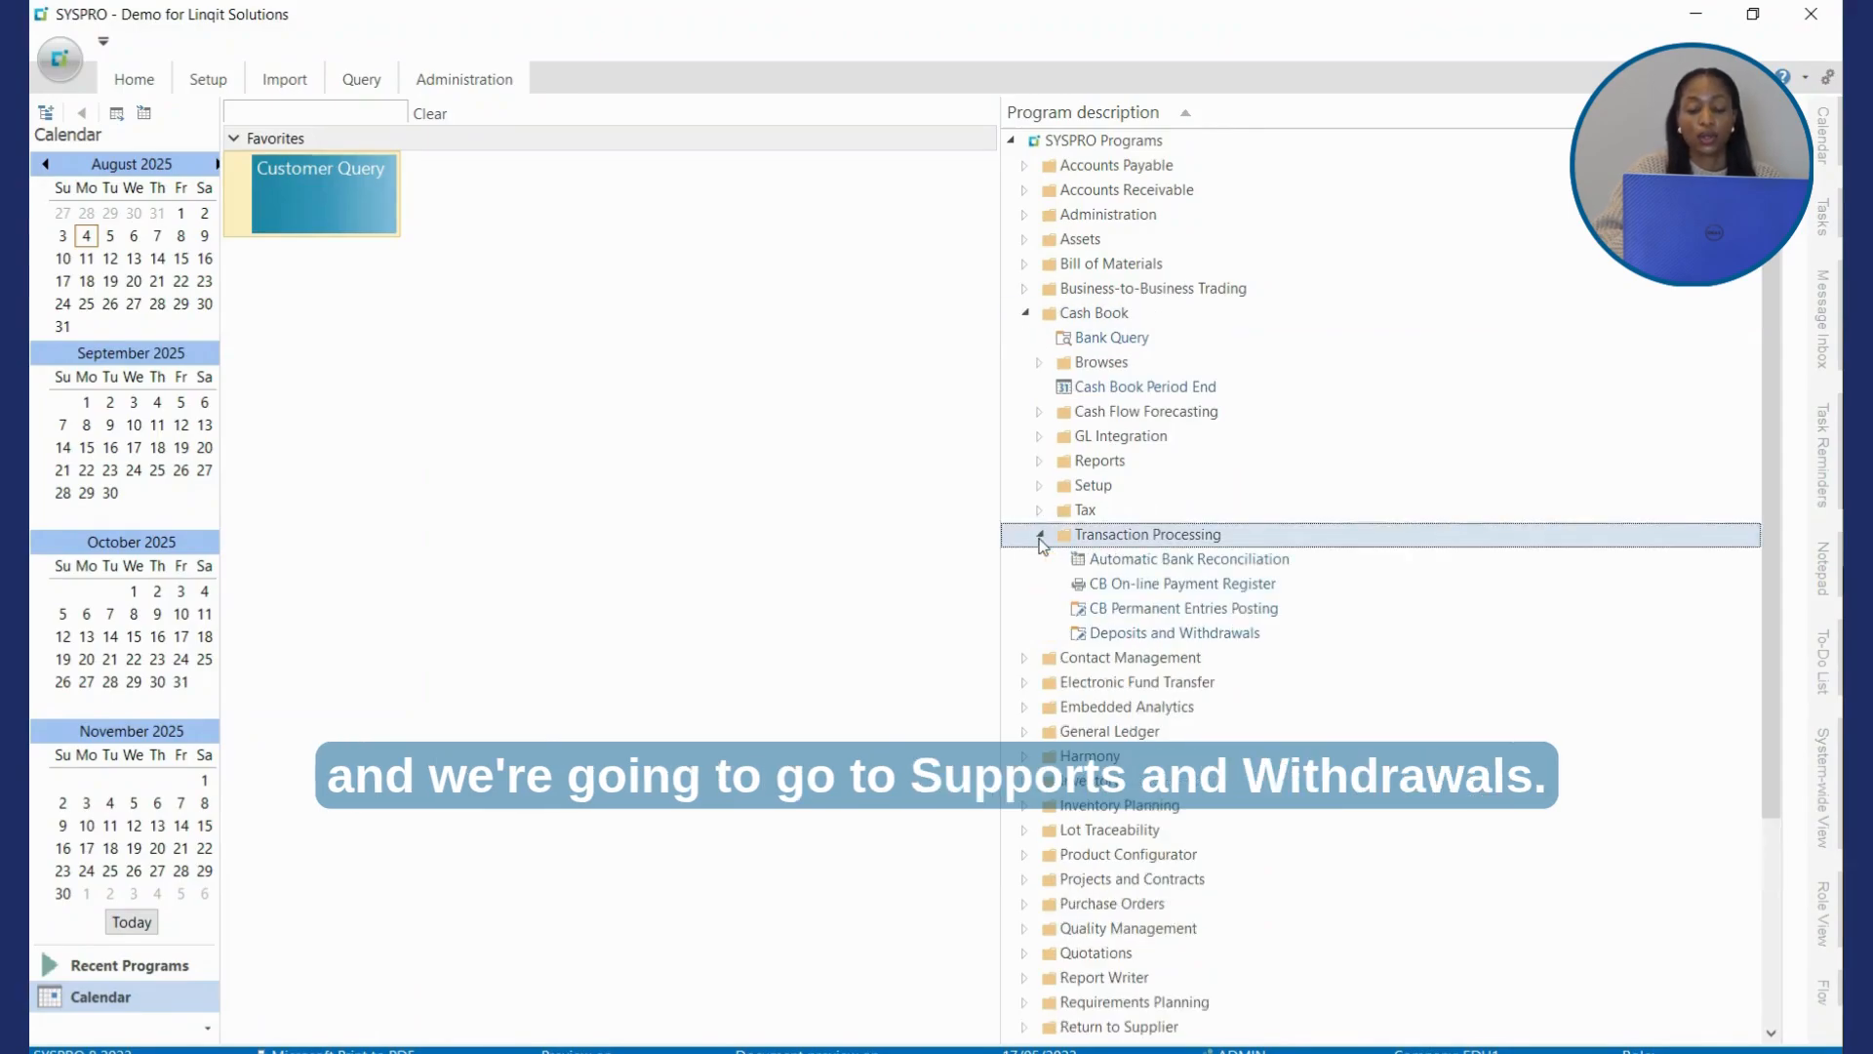
pyautogui.doubleClick(1161, 634)
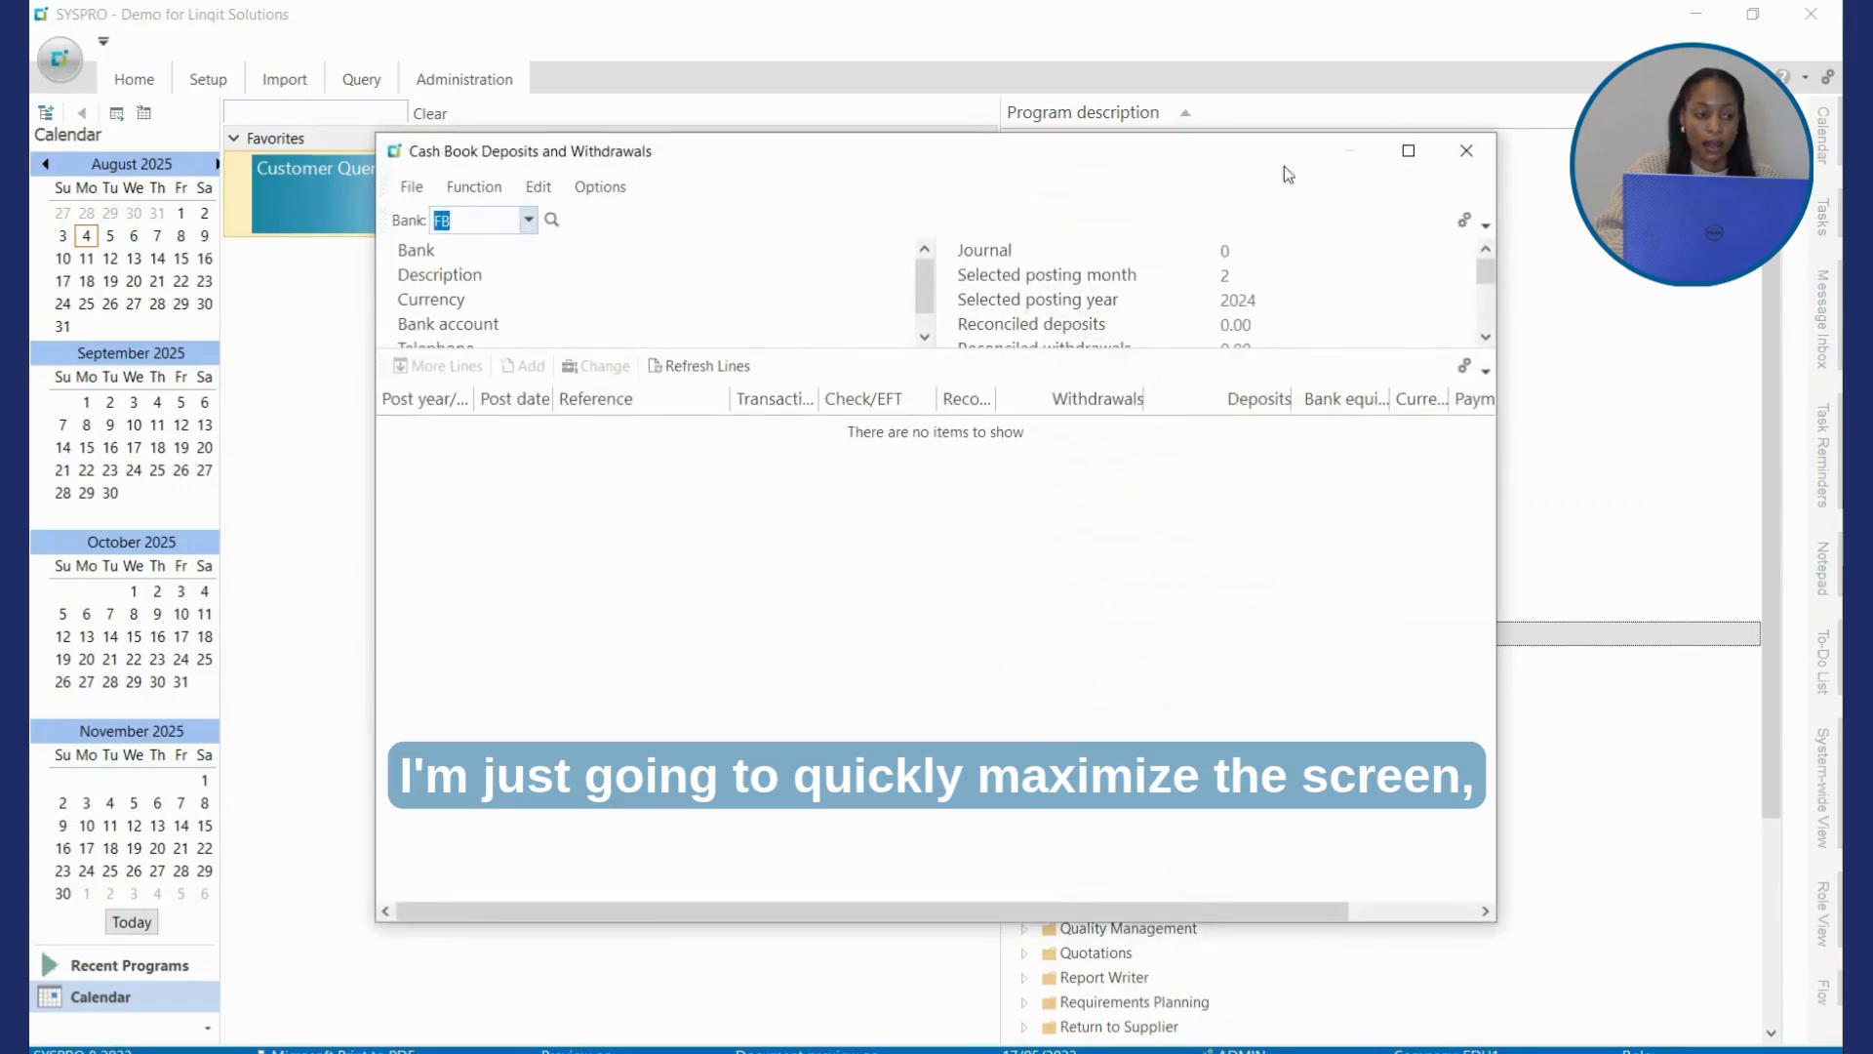
pyautogui.click(1408, 150)
# Step: Load bank FB and open a new transaction entry to examine its currency options
pyautogui.click(134, 78)
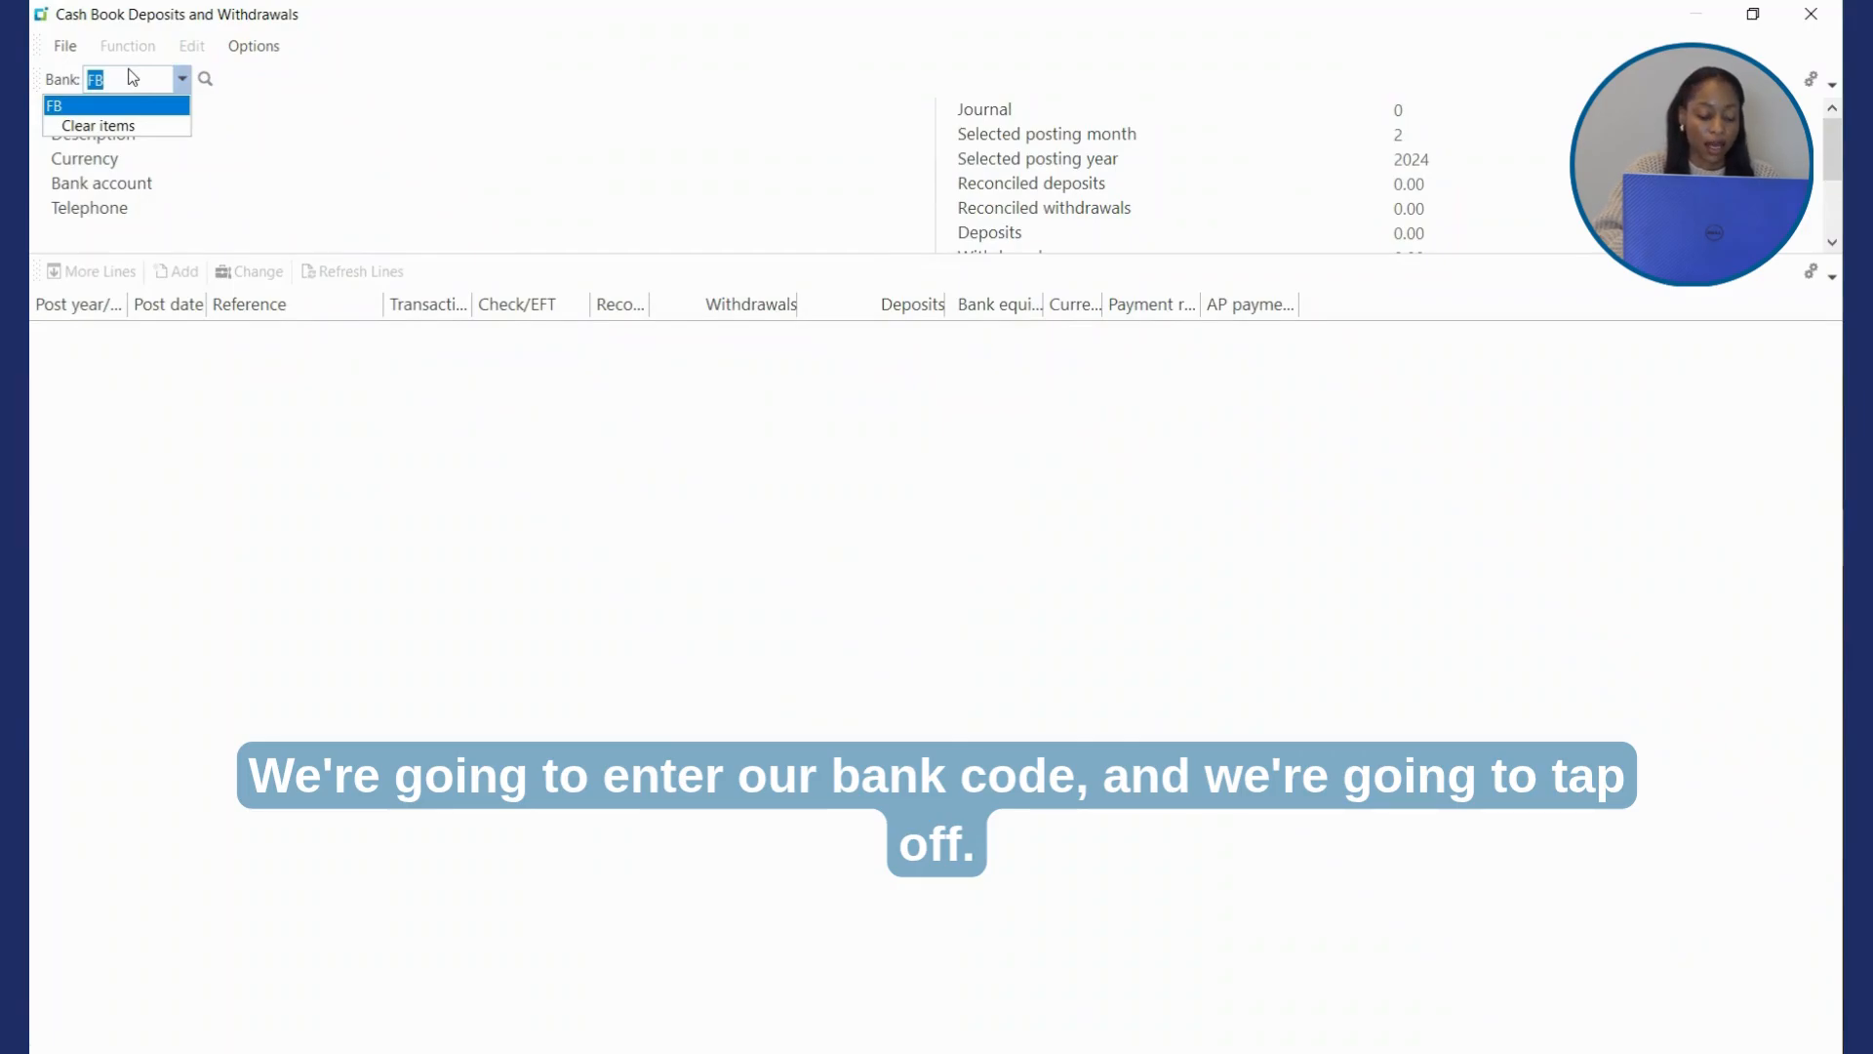
pyautogui.press('Tab')
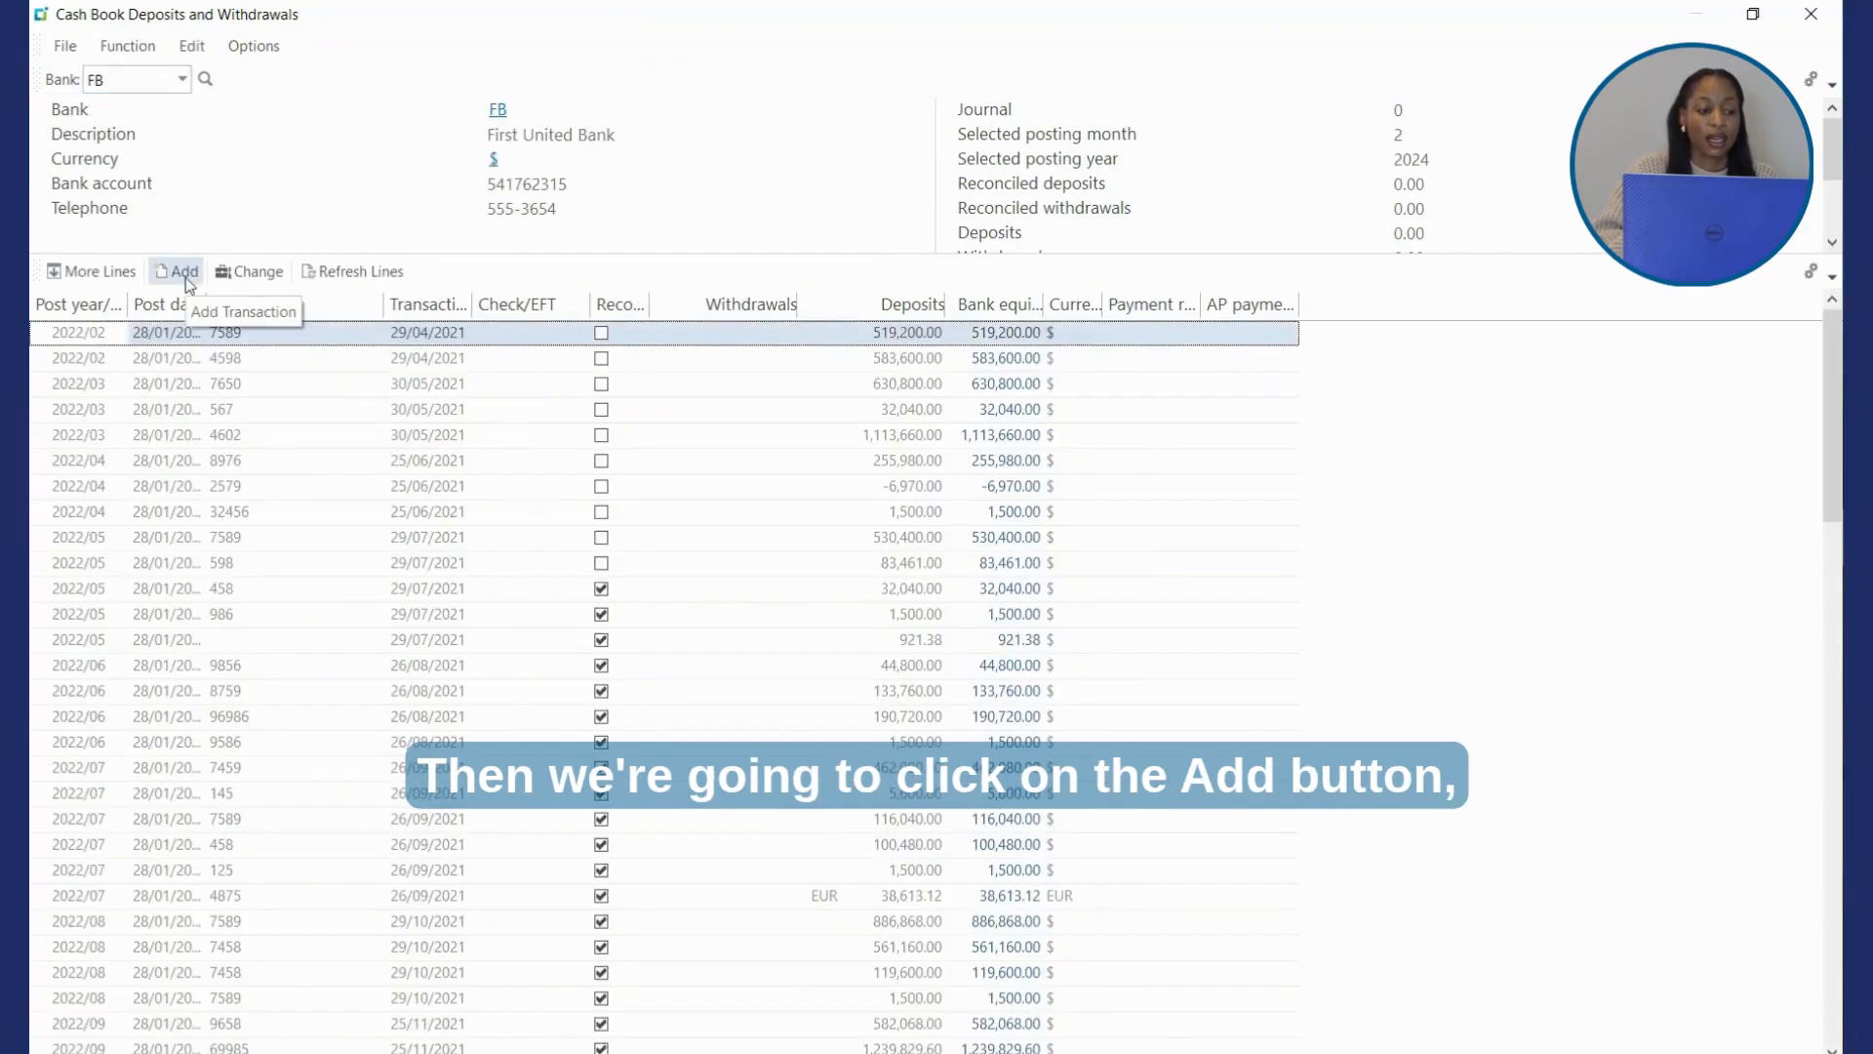
pyautogui.click(185, 272)
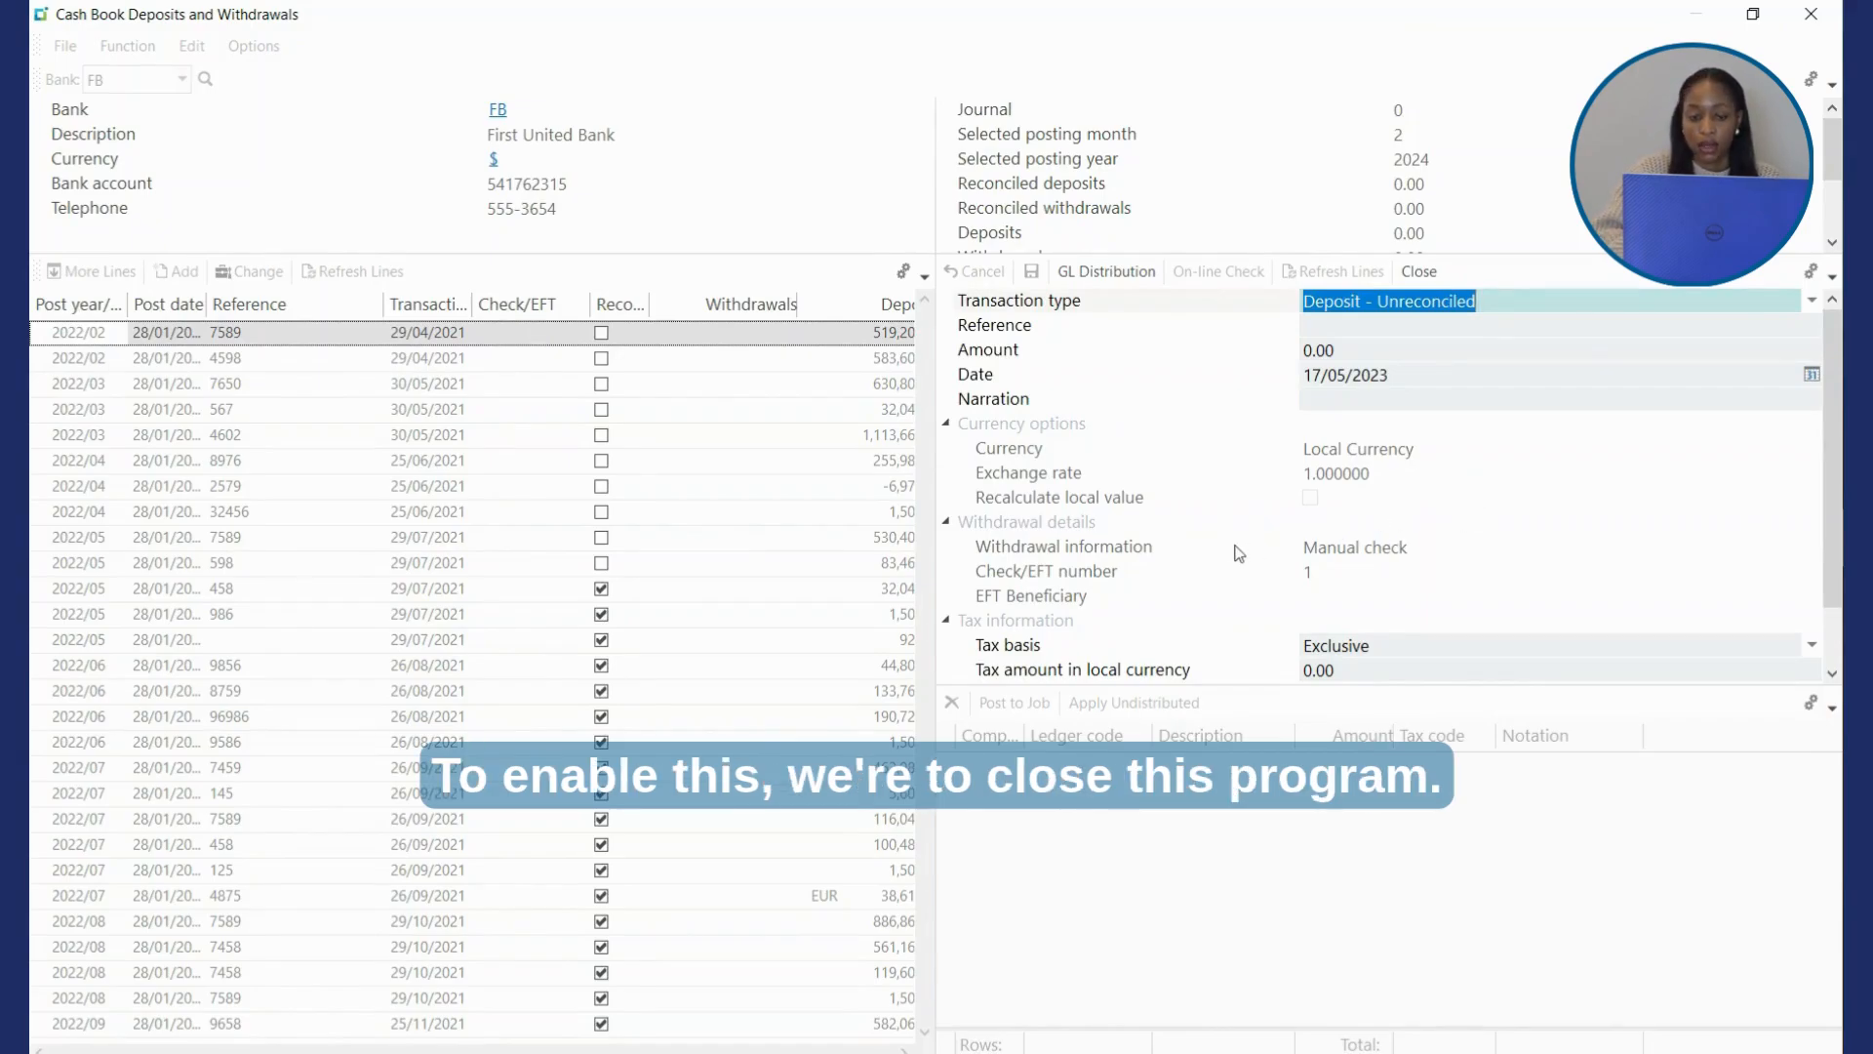
# Step: Close the blank transaction entry and exit Deposits and Withdrawals
pyautogui.click(1813, 20)
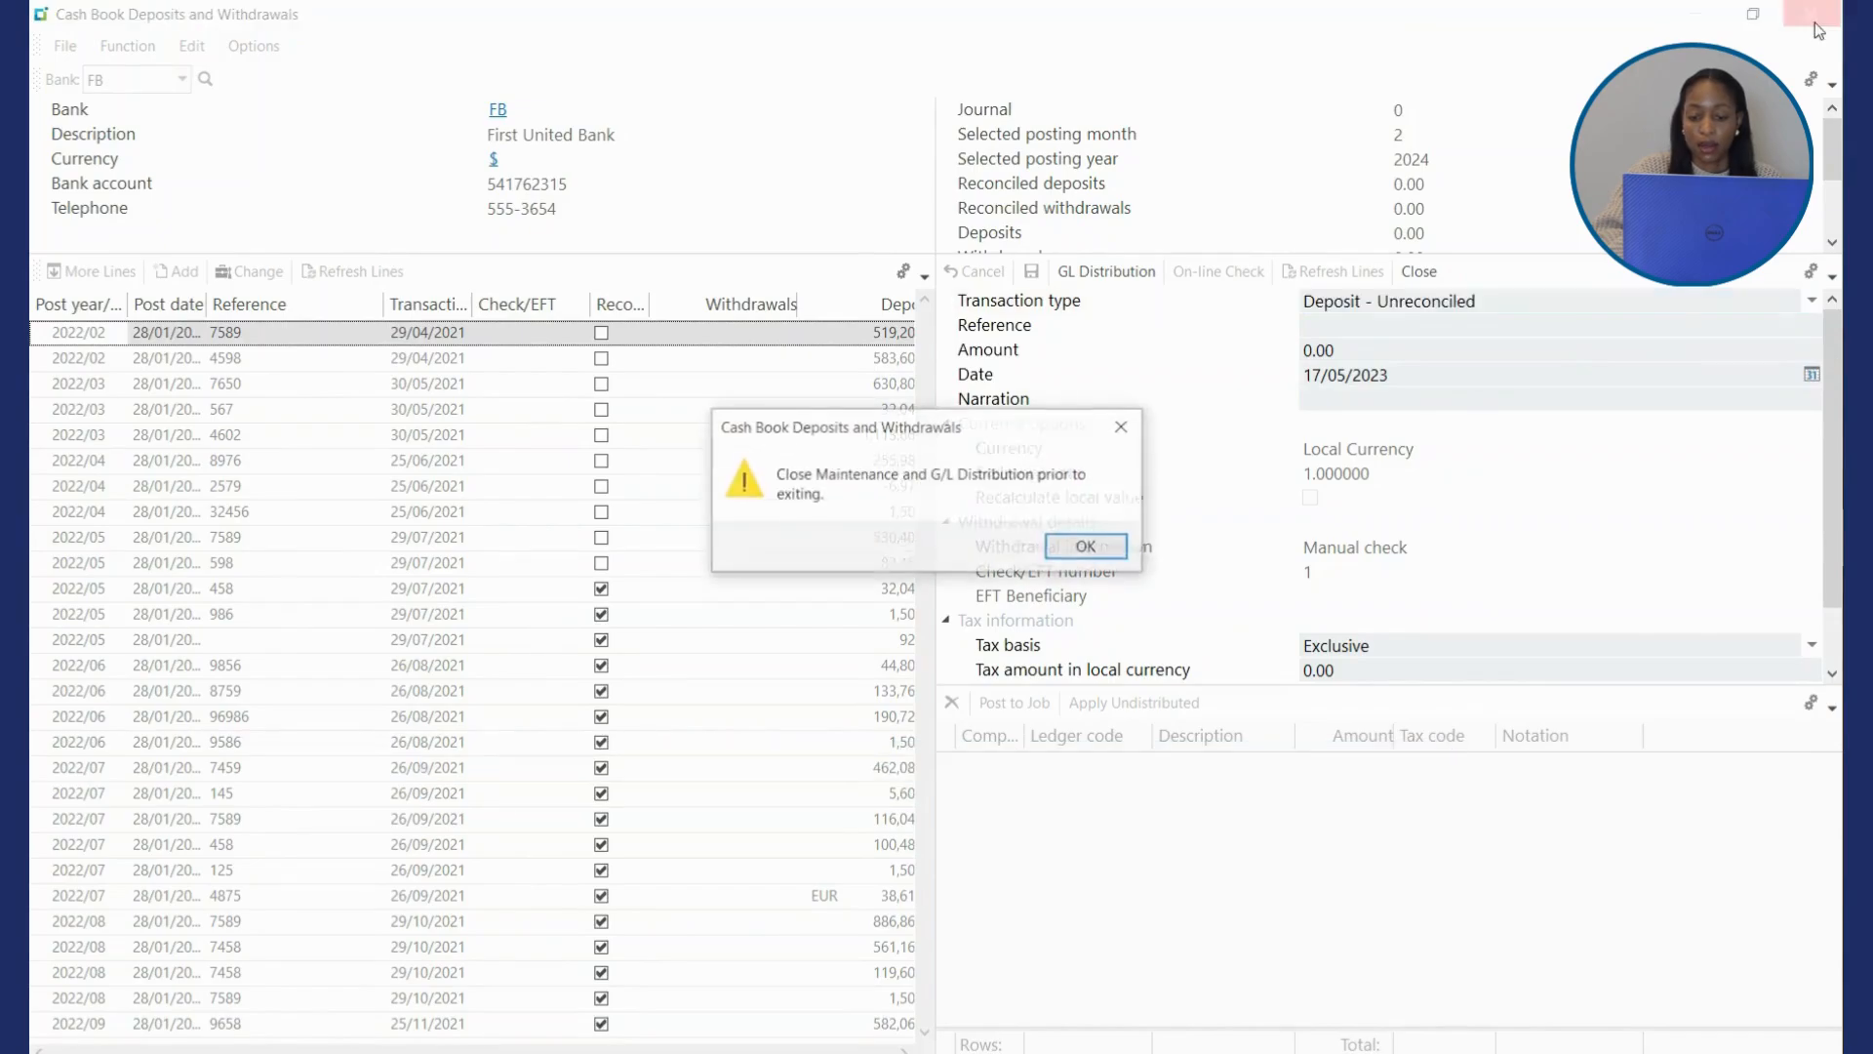
pyautogui.click(1091, 547)
pyautogui.click(1419, 273)
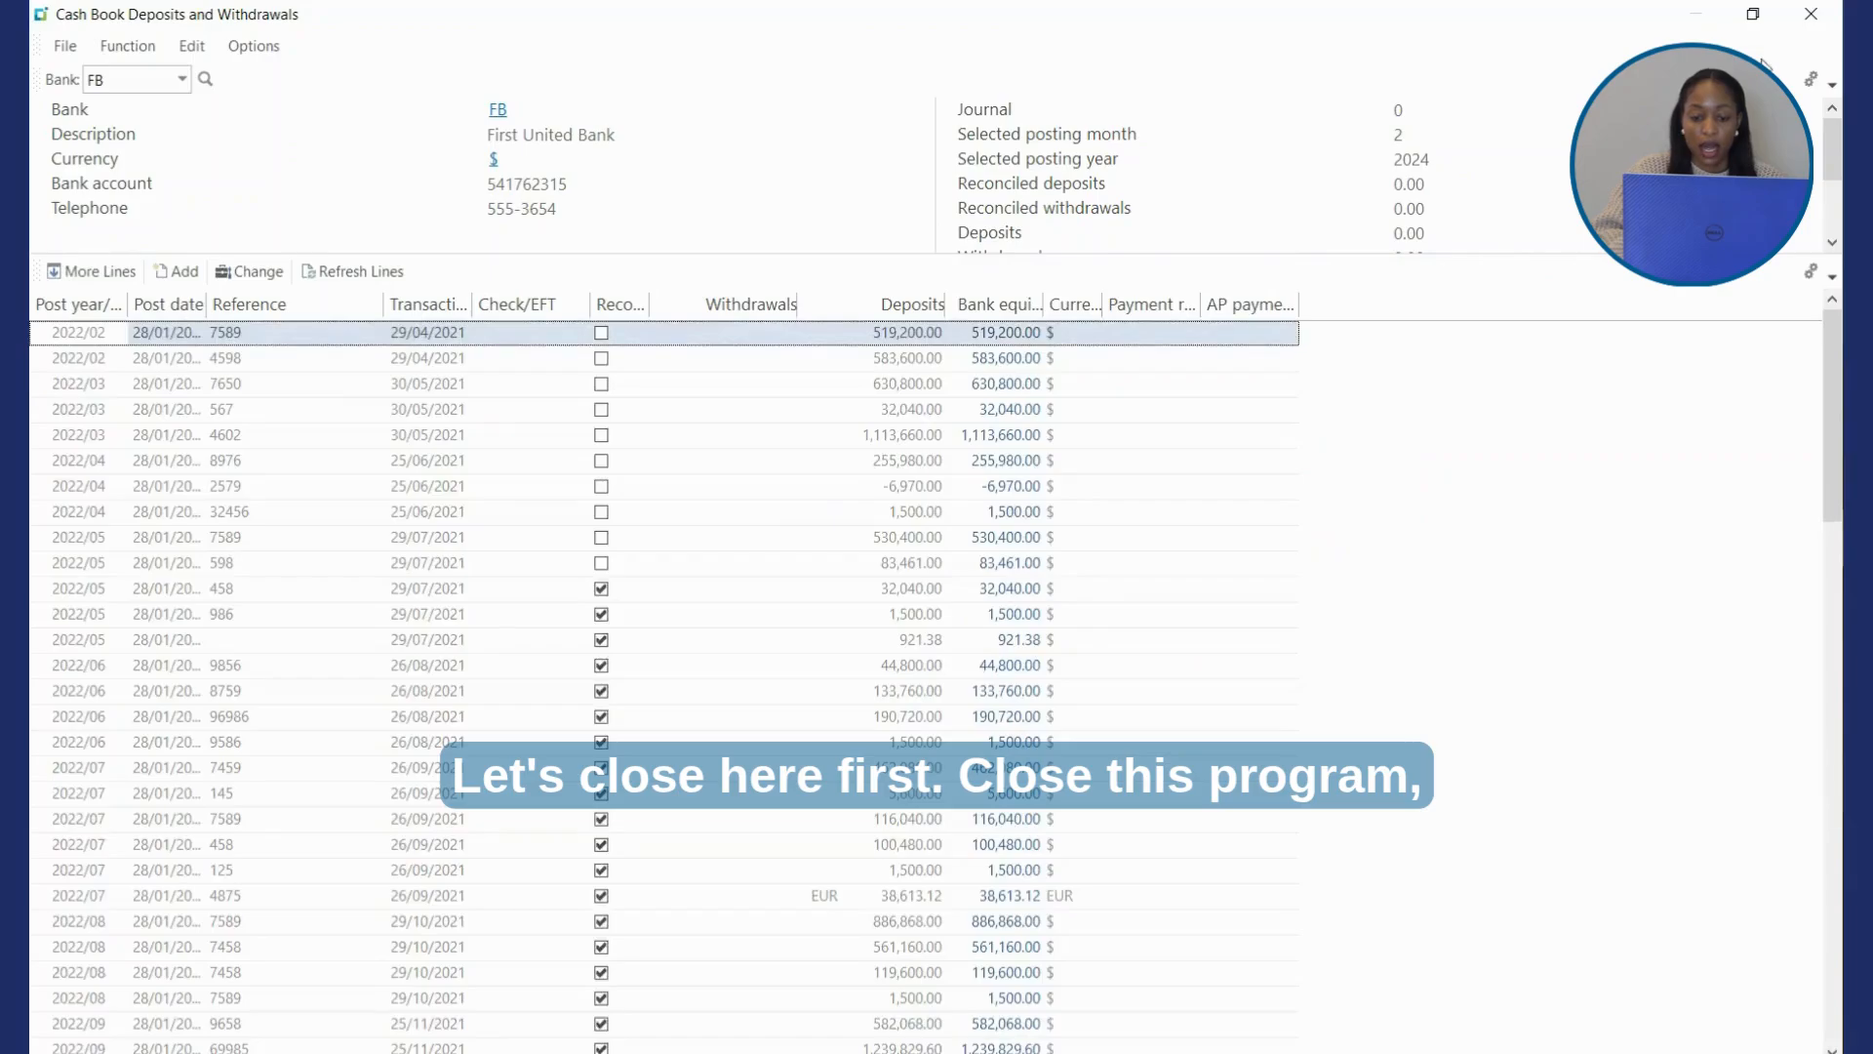
pyautogui.click(1813, 18)
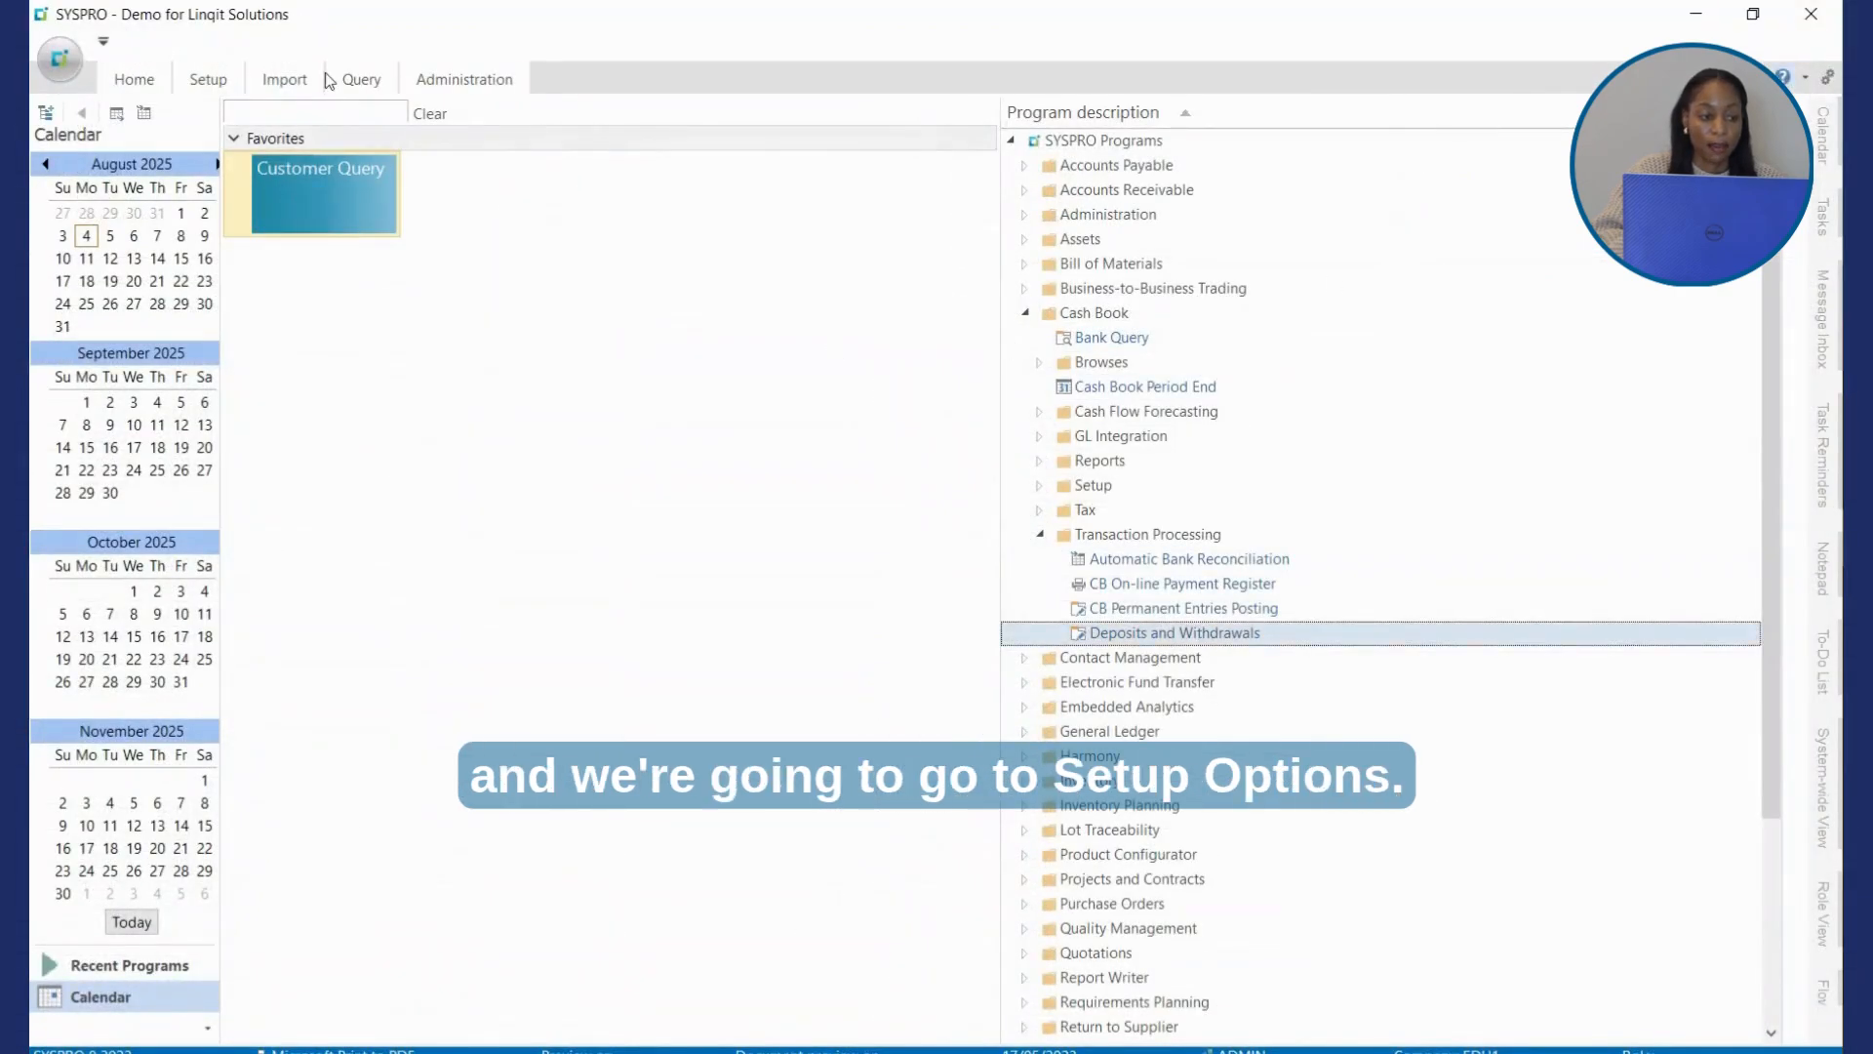
# Step: Open the Setup Options program and maximize its window
pyautogui.click(188, 84)
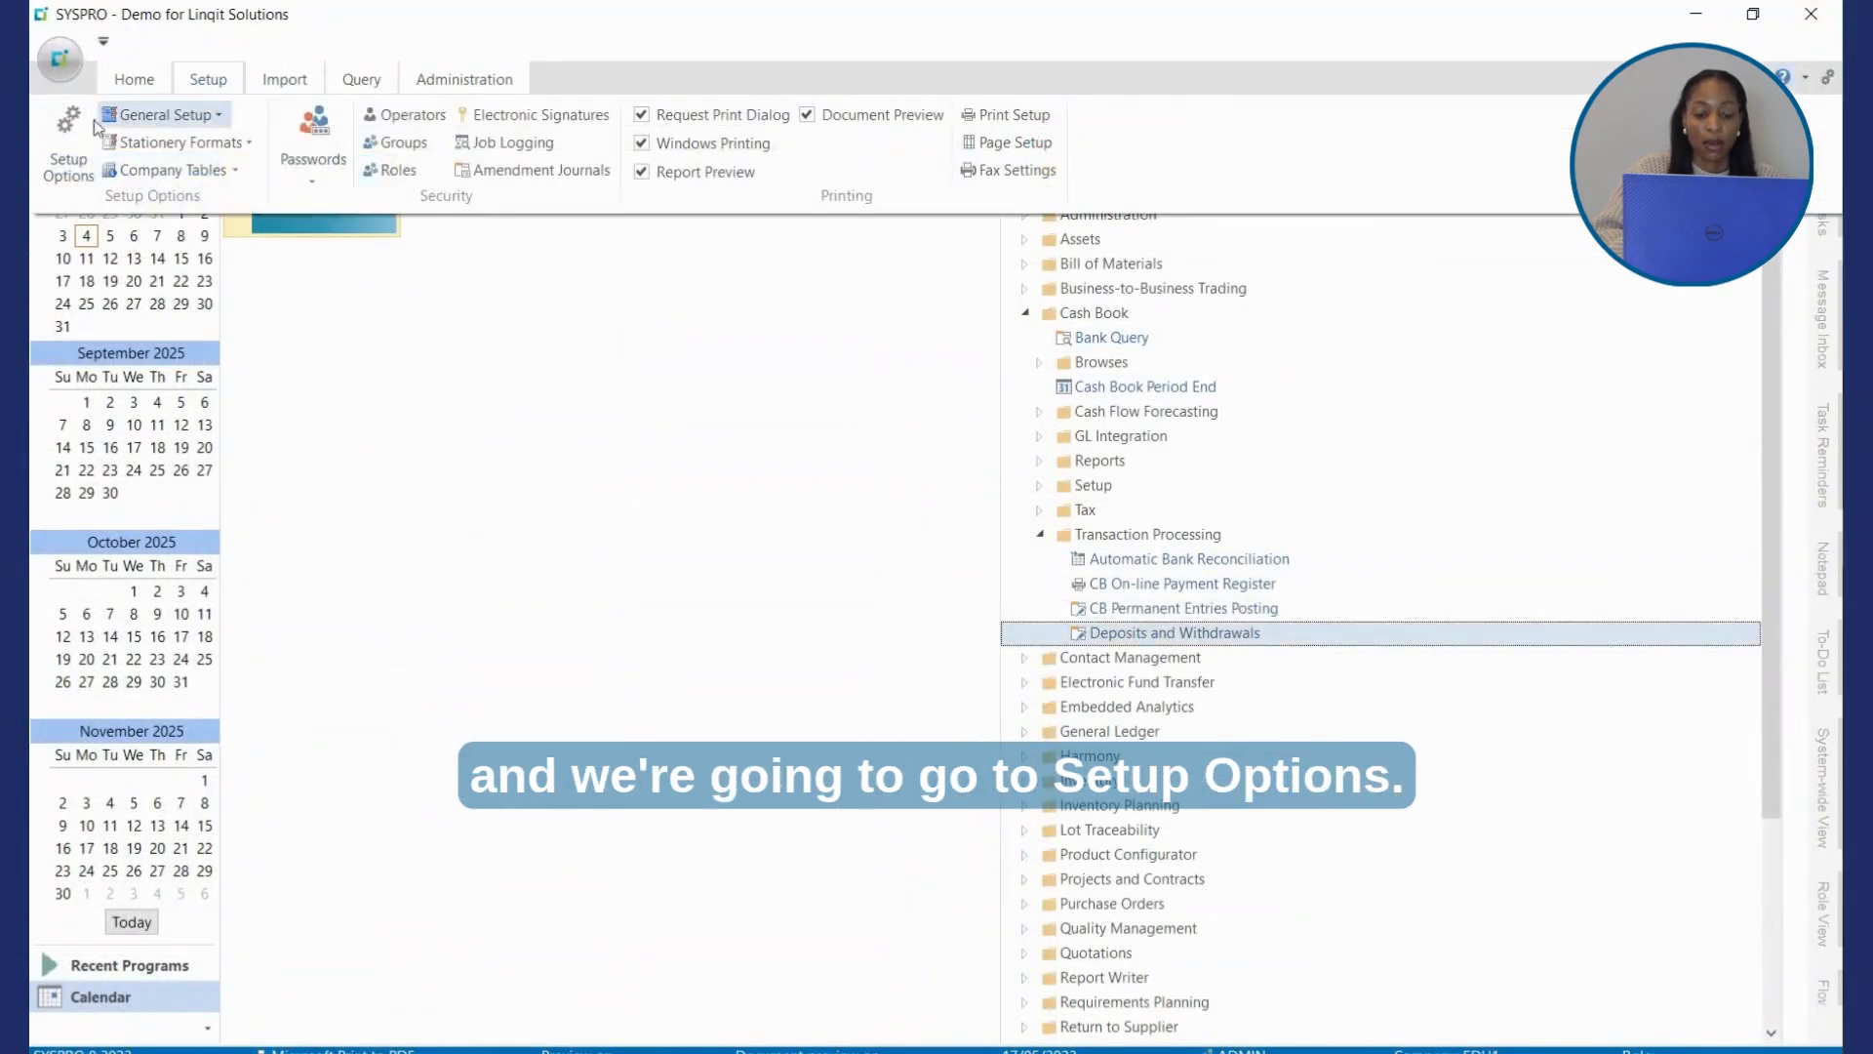
pyautogui.click(73, 156)
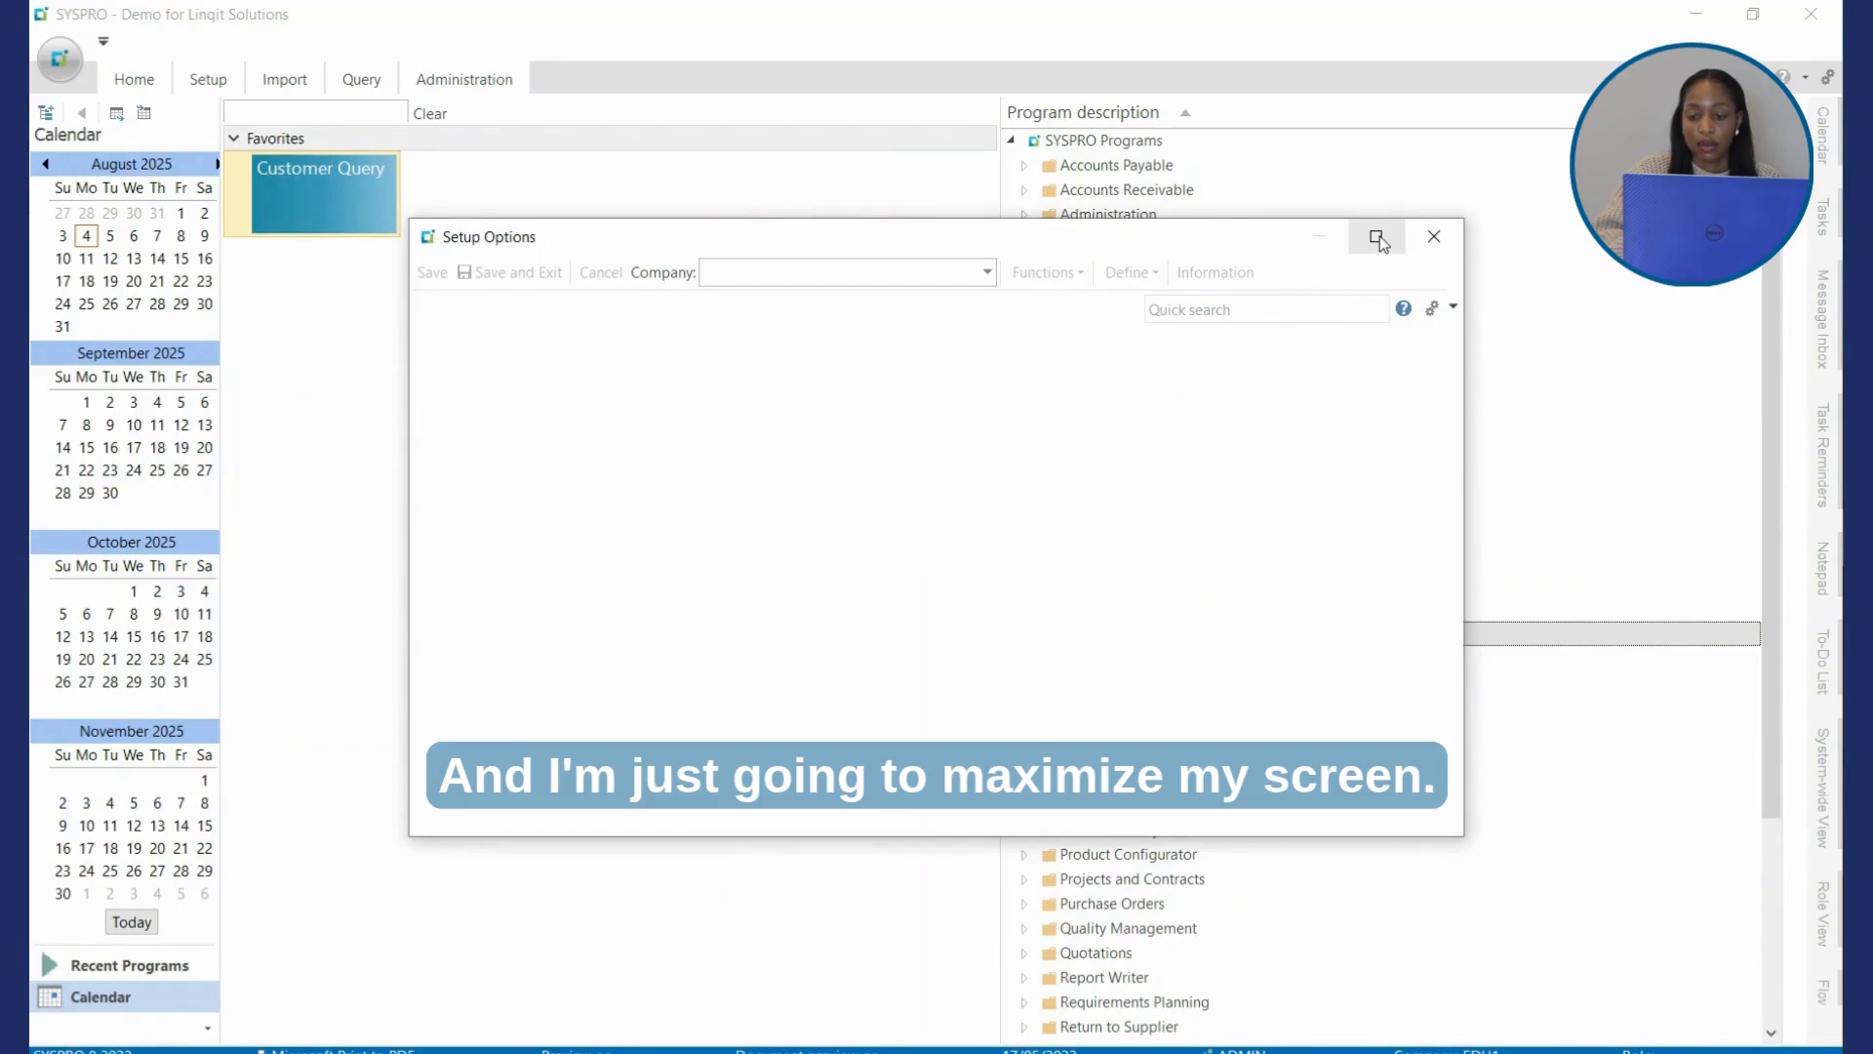
pyautogui.click(1378, 239)
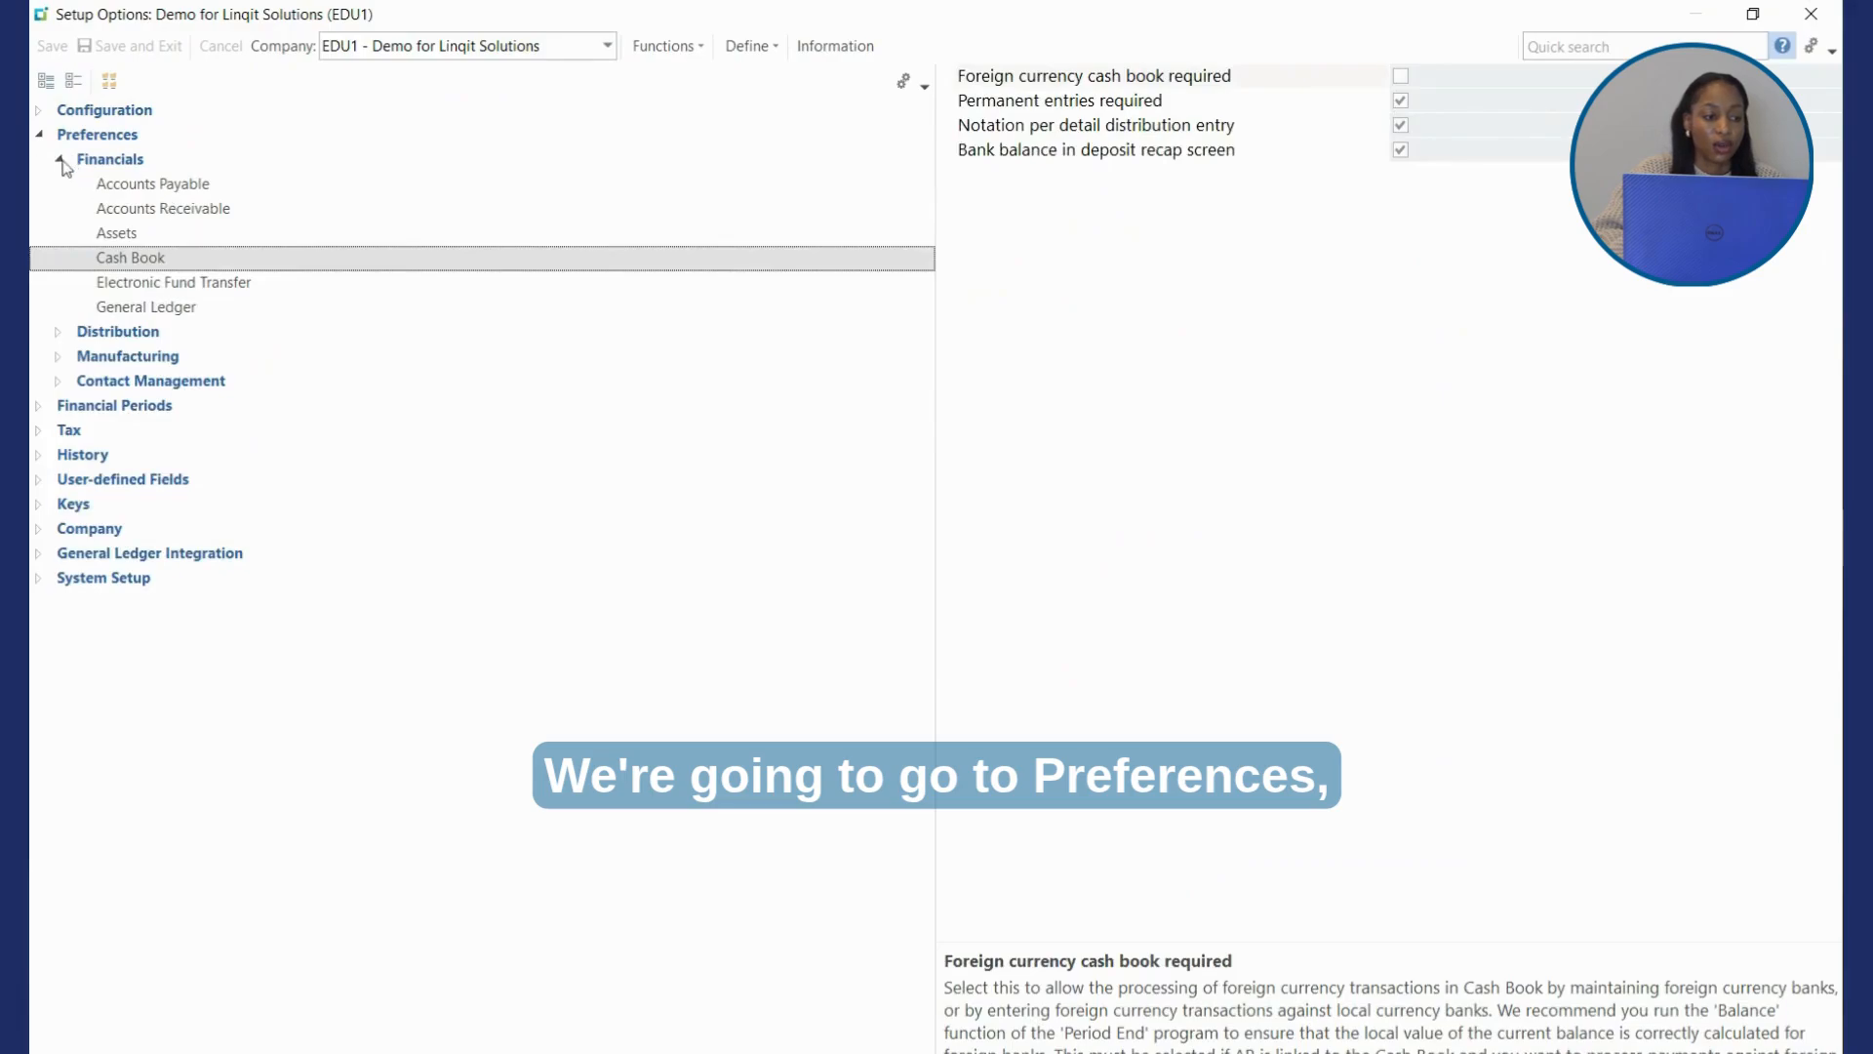
# Step: Display the Cash Book settings under the Financials preferences
pyautogui.click(59, 159)
pyautogui.click(36, 134)
pyautogui.click(37, 134)
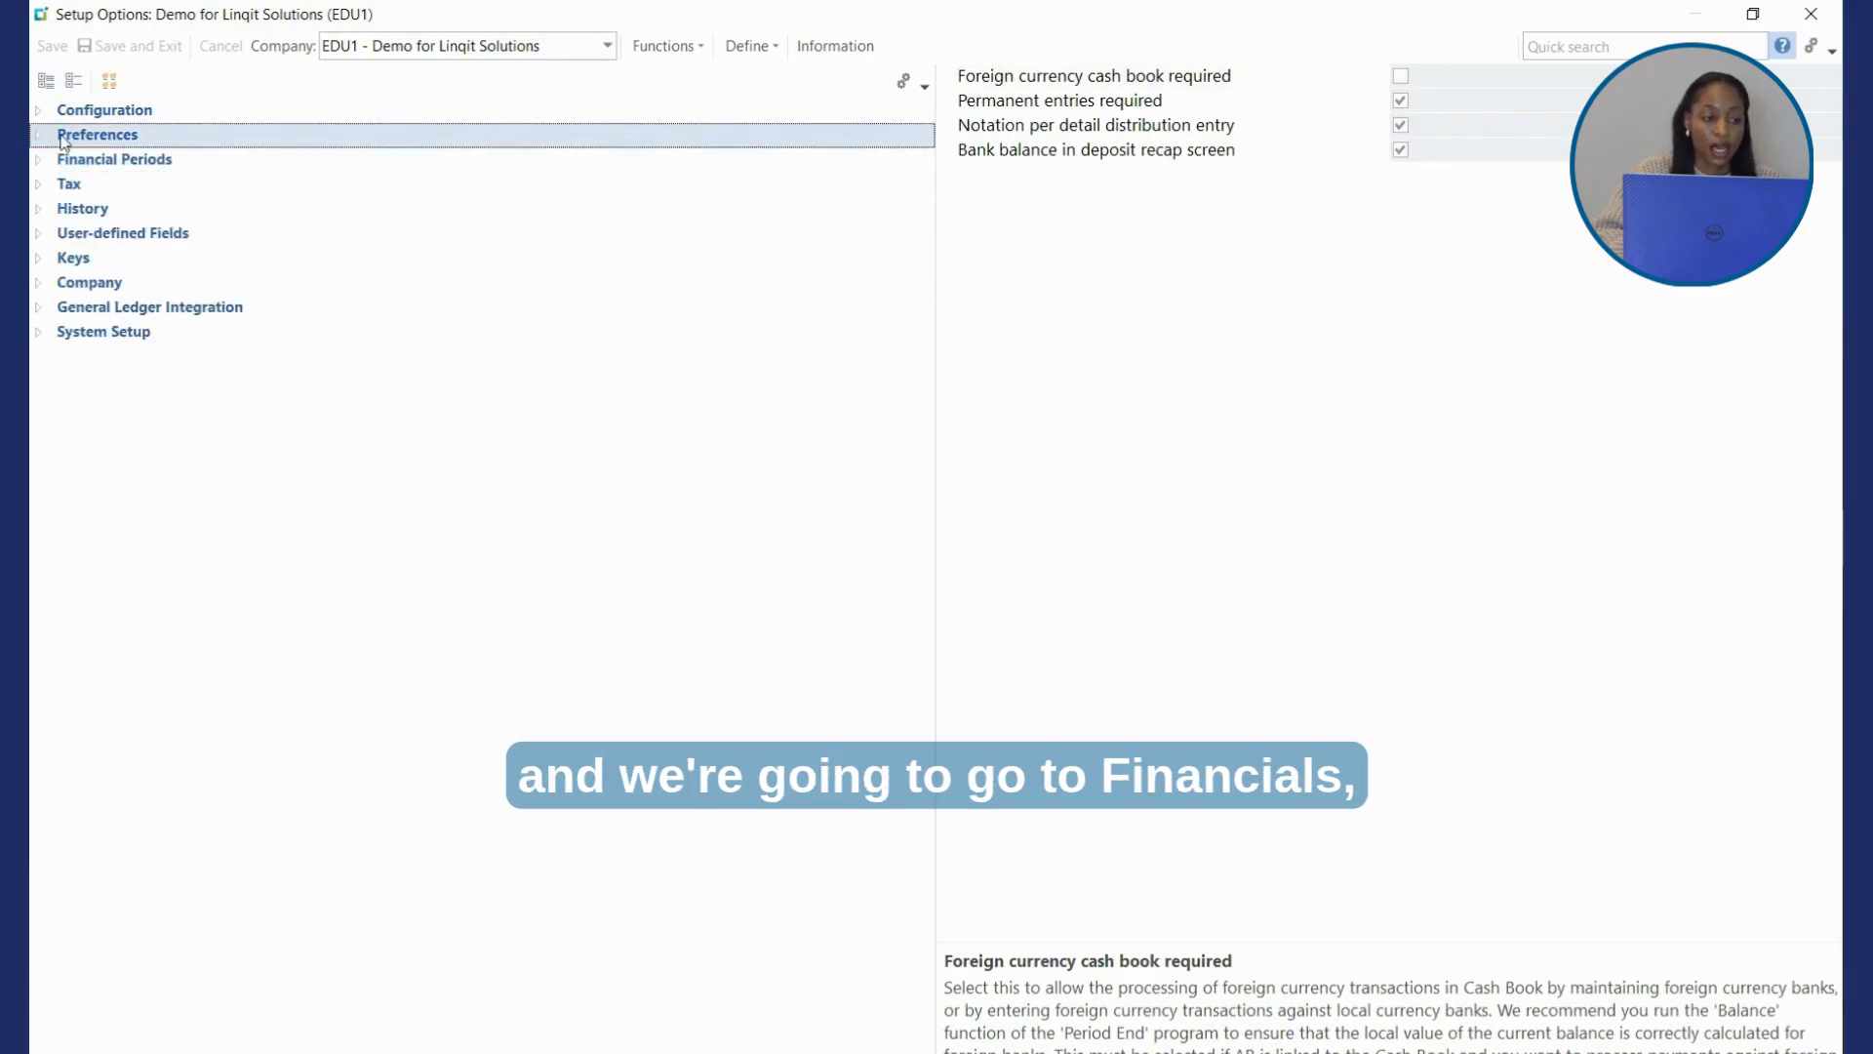
pyautogui.click(37, 135)
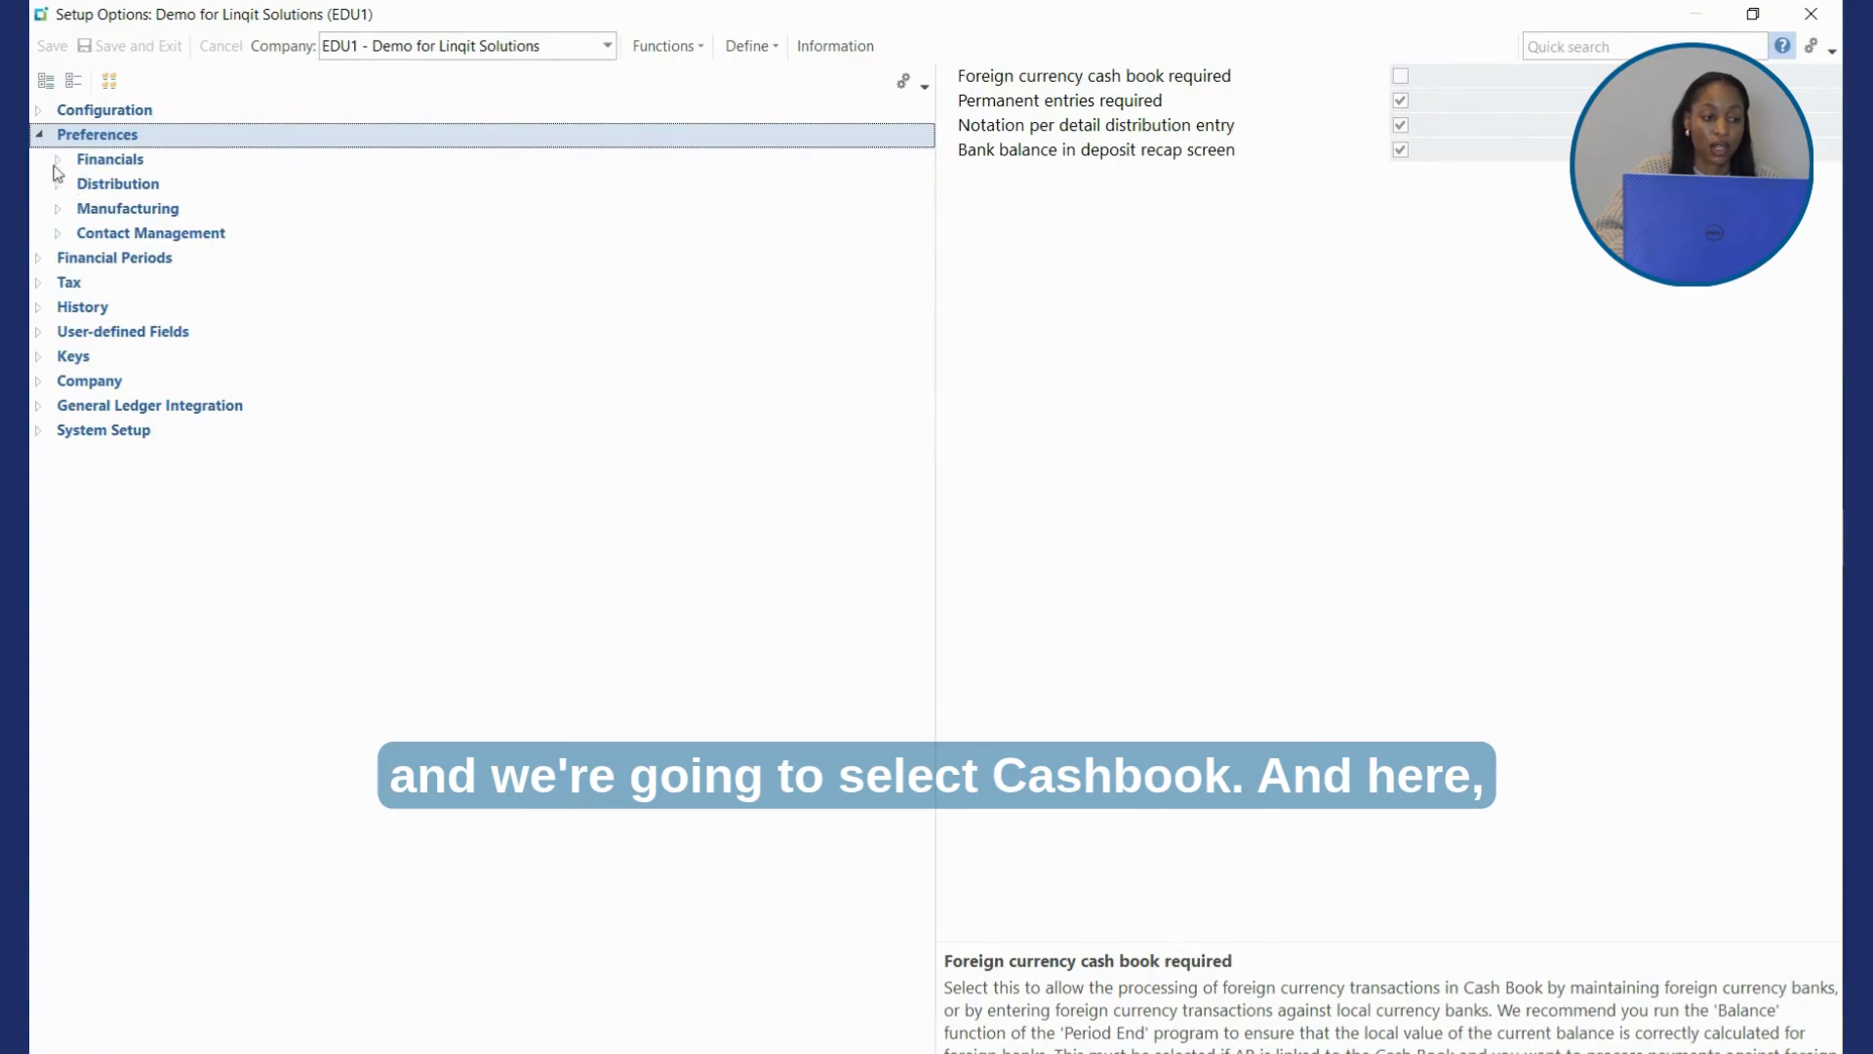
pyautogui.click(58, 159)
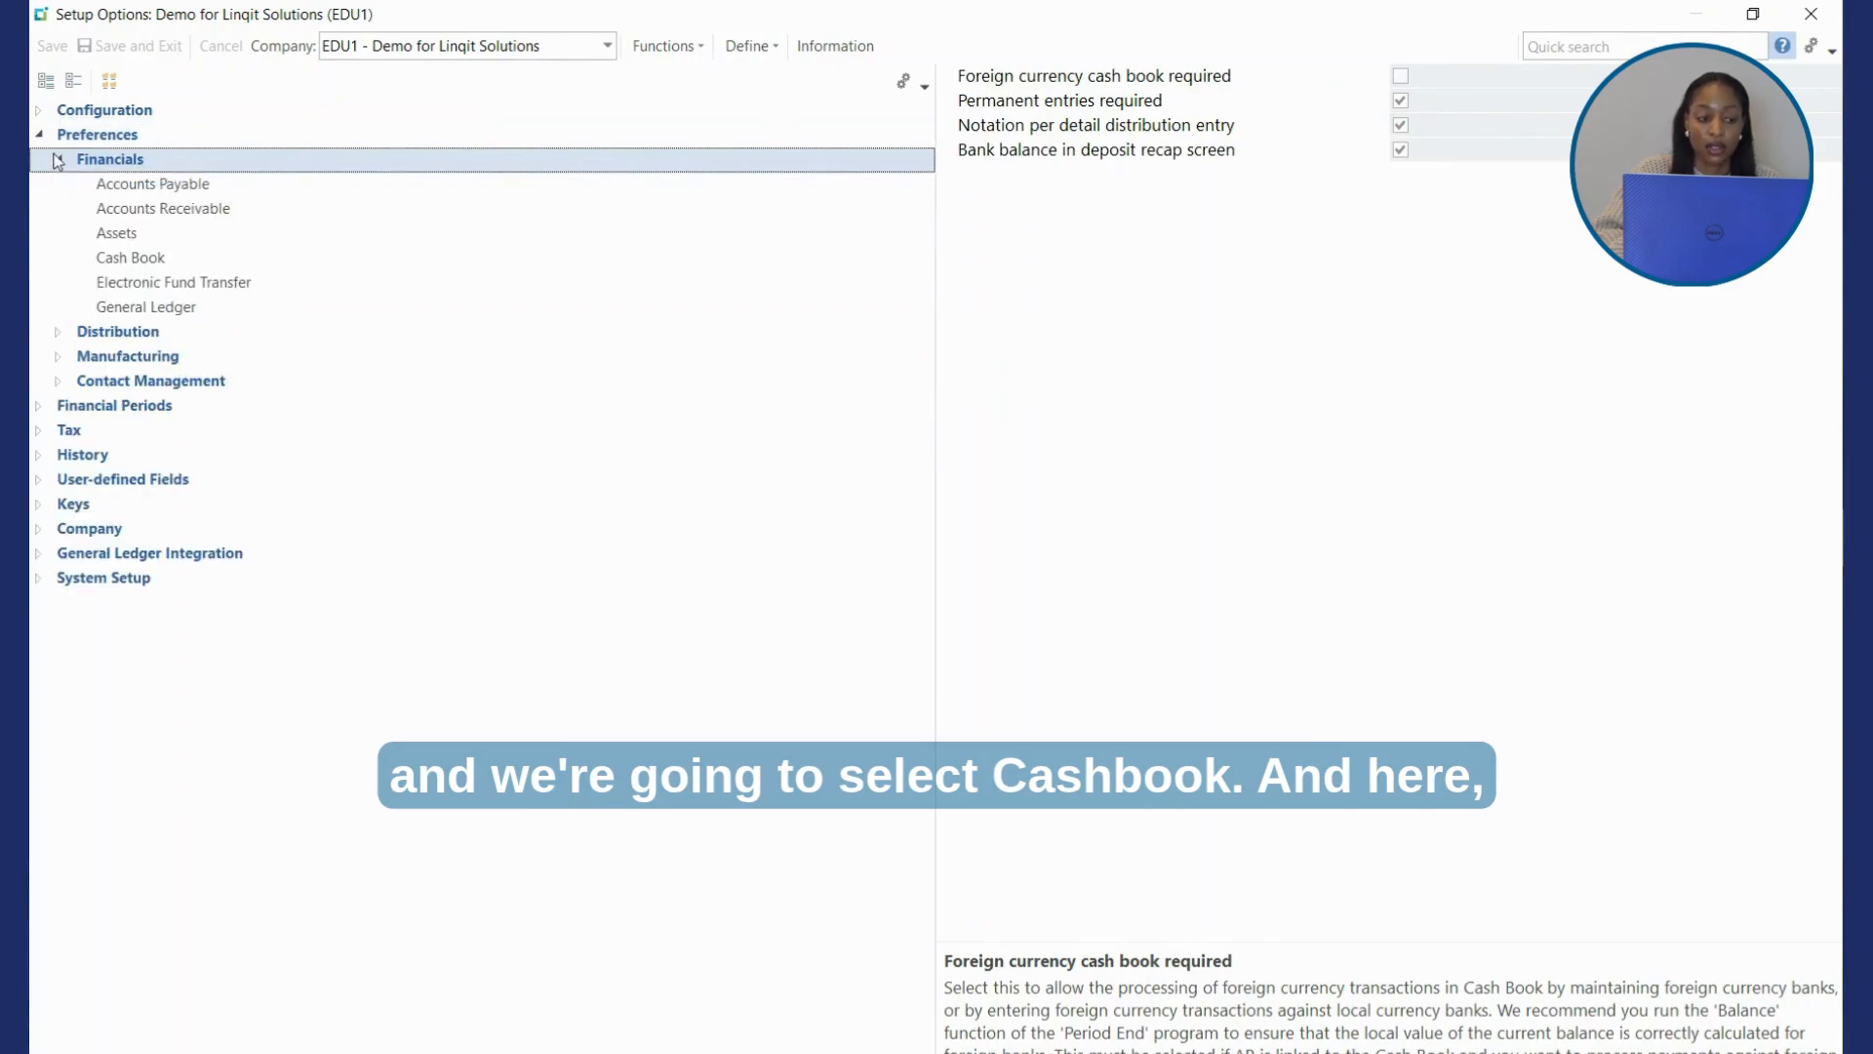
pyautogui.click(144, 262)
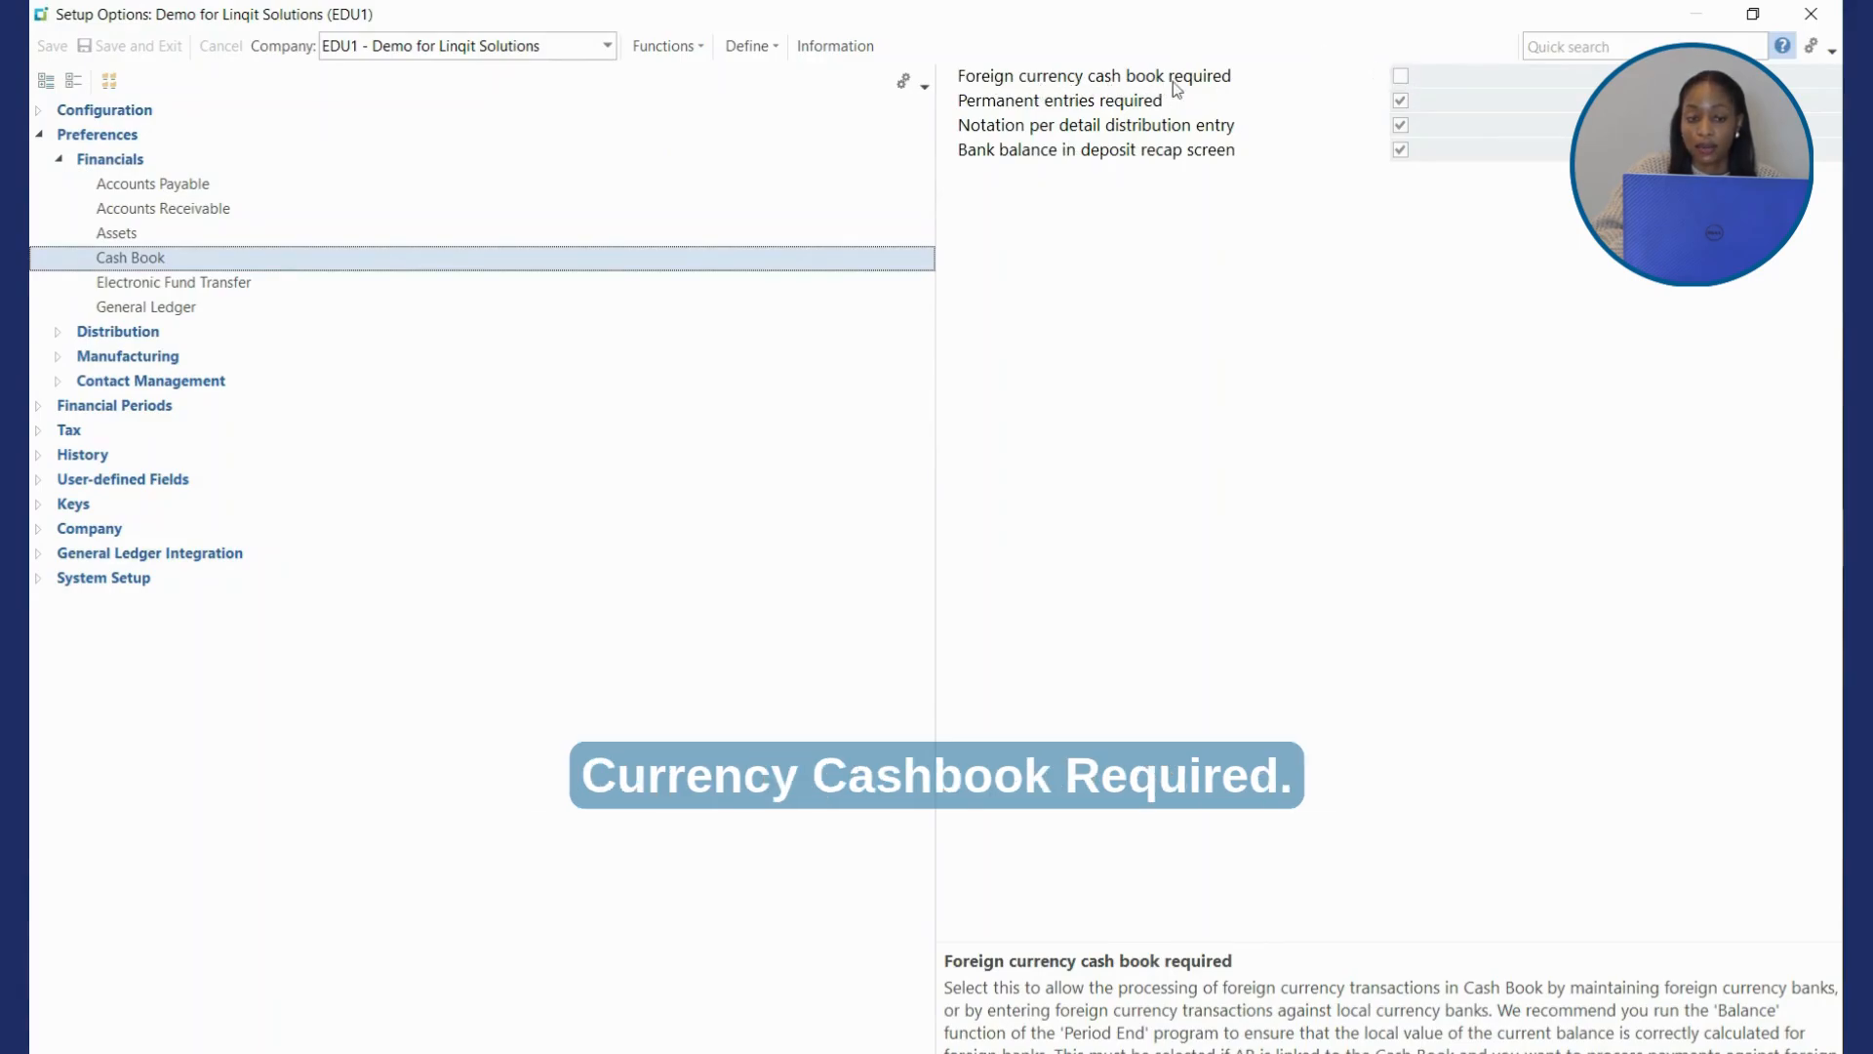
# Step: Enable the "Foreign currency cash book required" option, save and exit Setup Options, acknowledging the message
pyautogui.click(1406, 78)
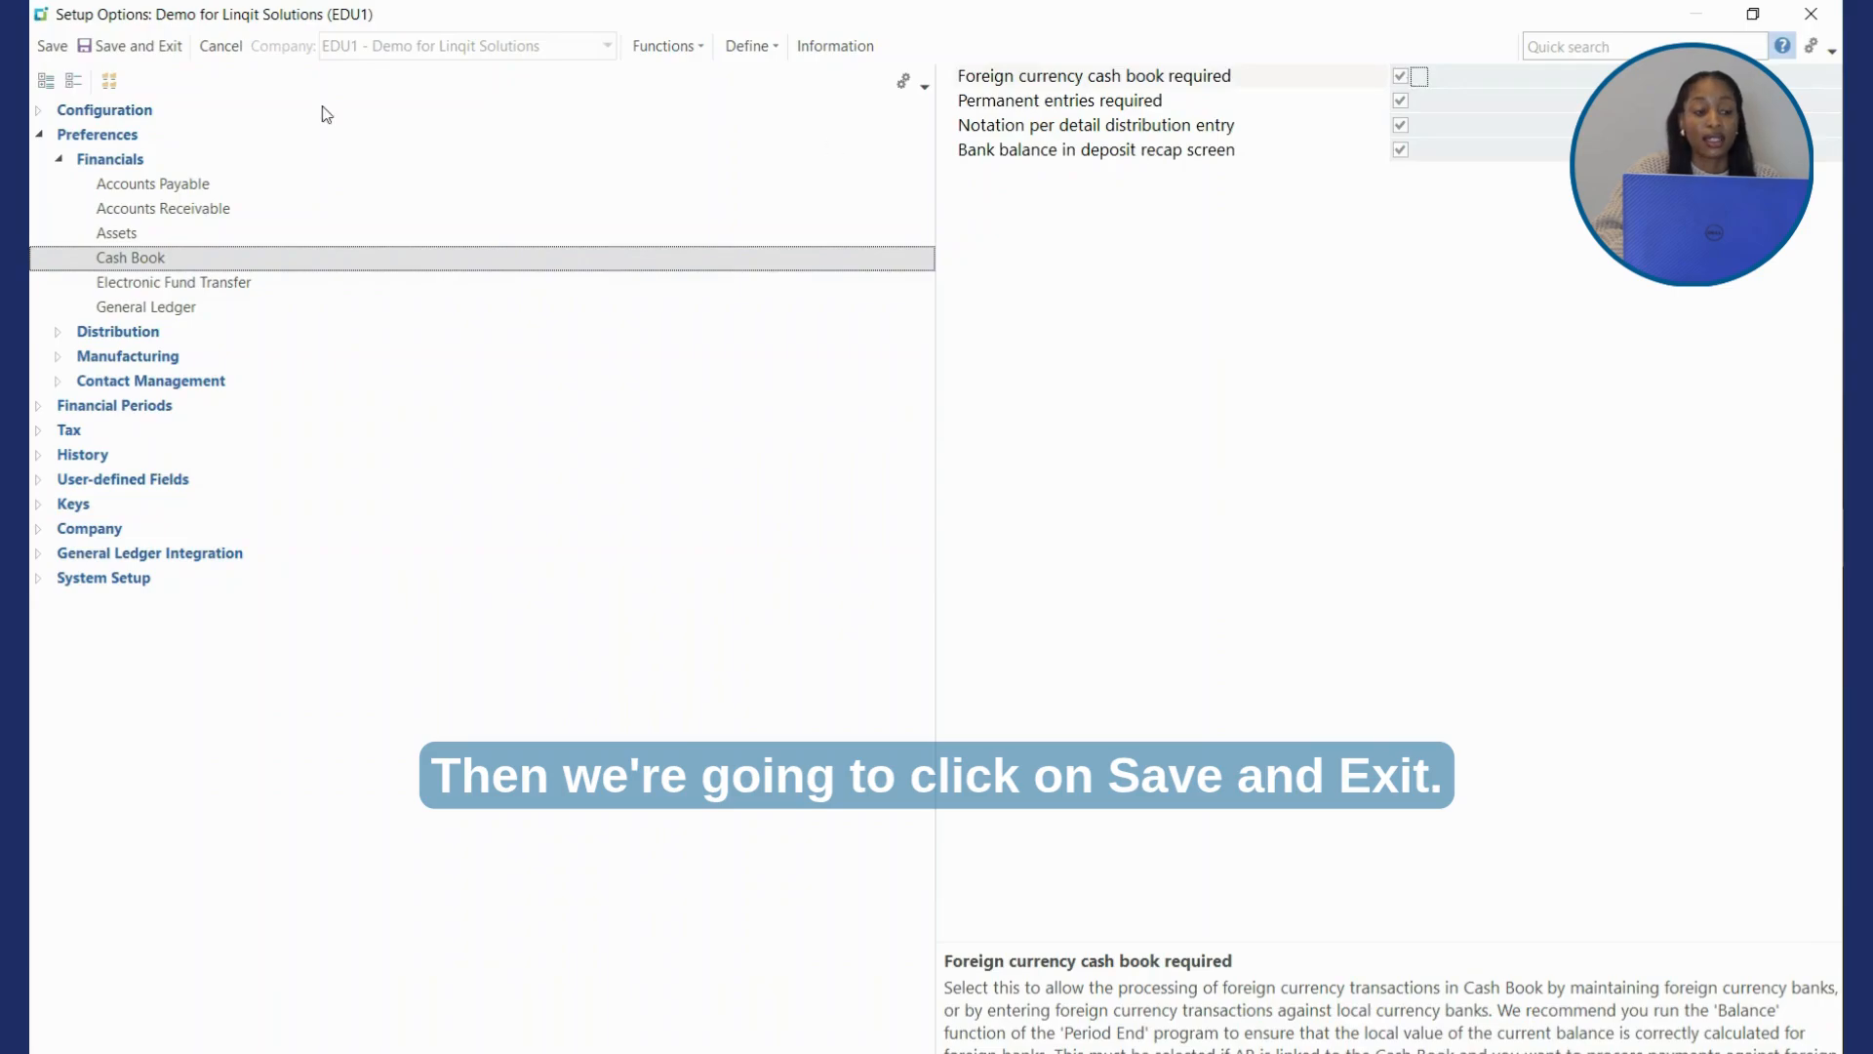
pyautogui.click(163, 49)
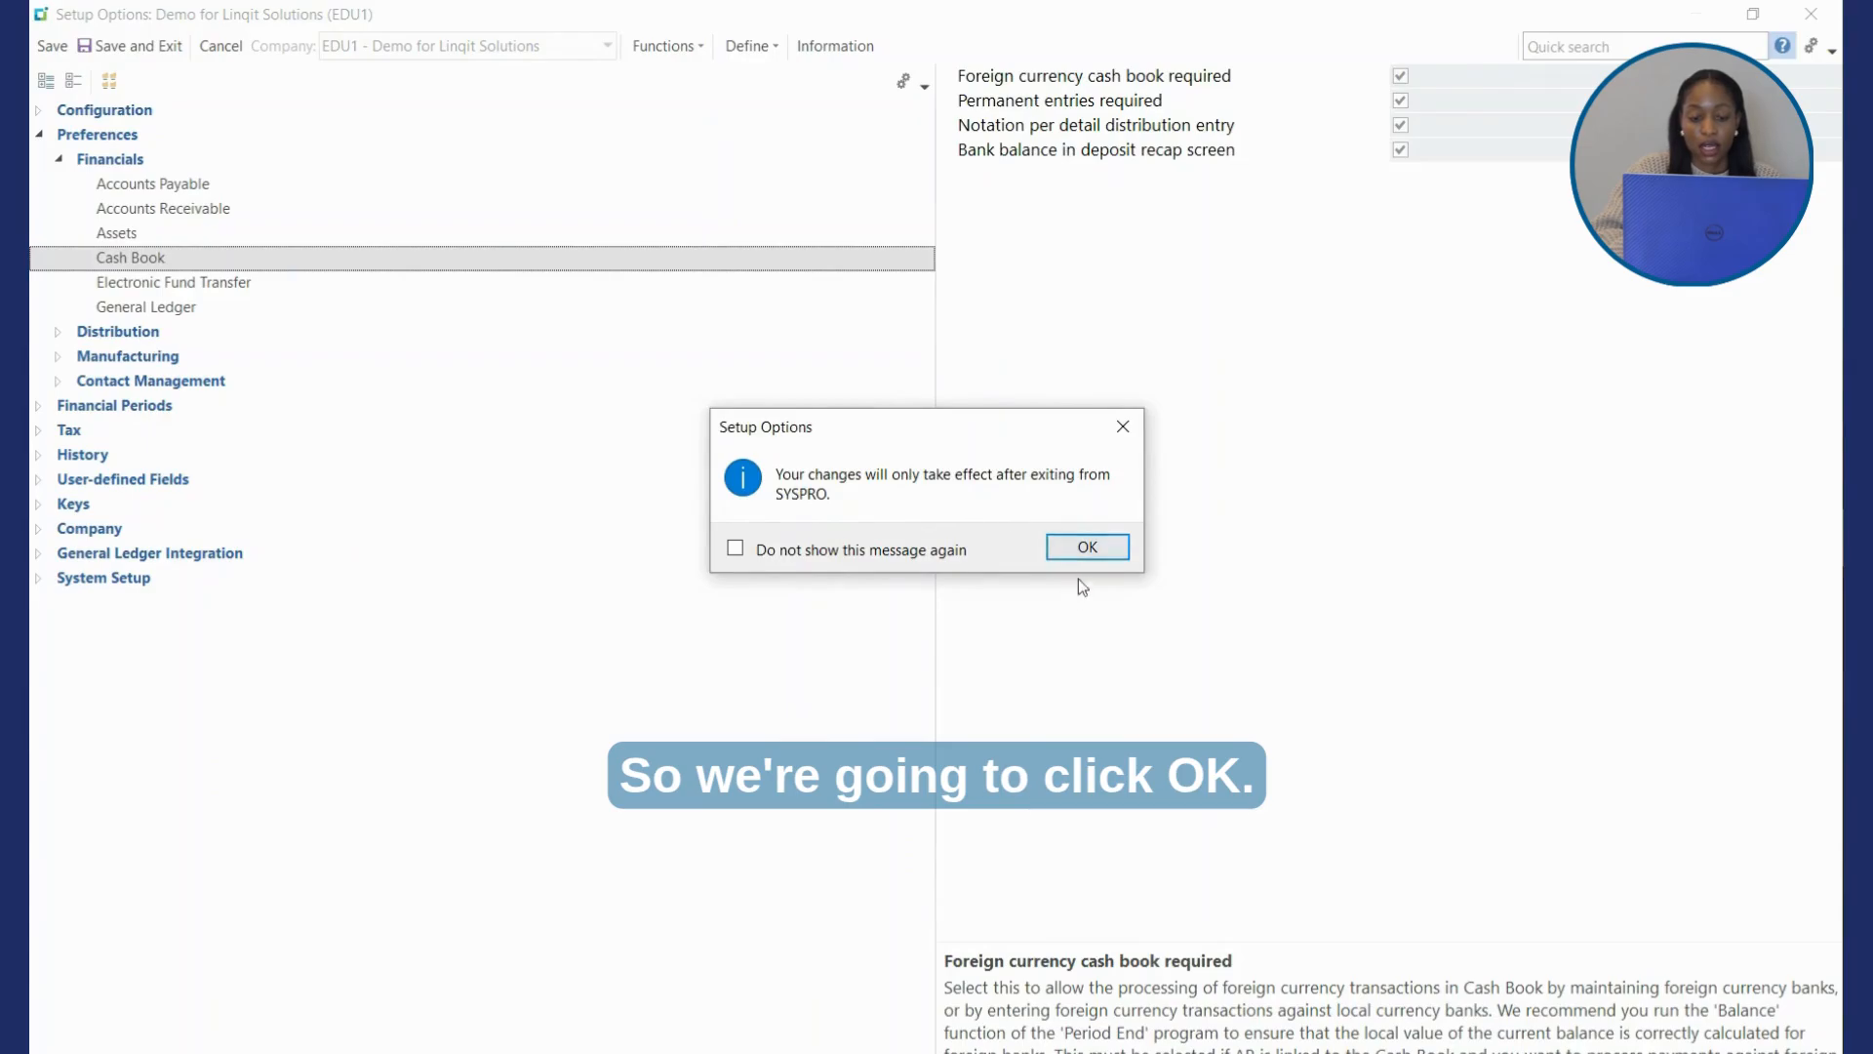
pyautogui.click(1093, 548)
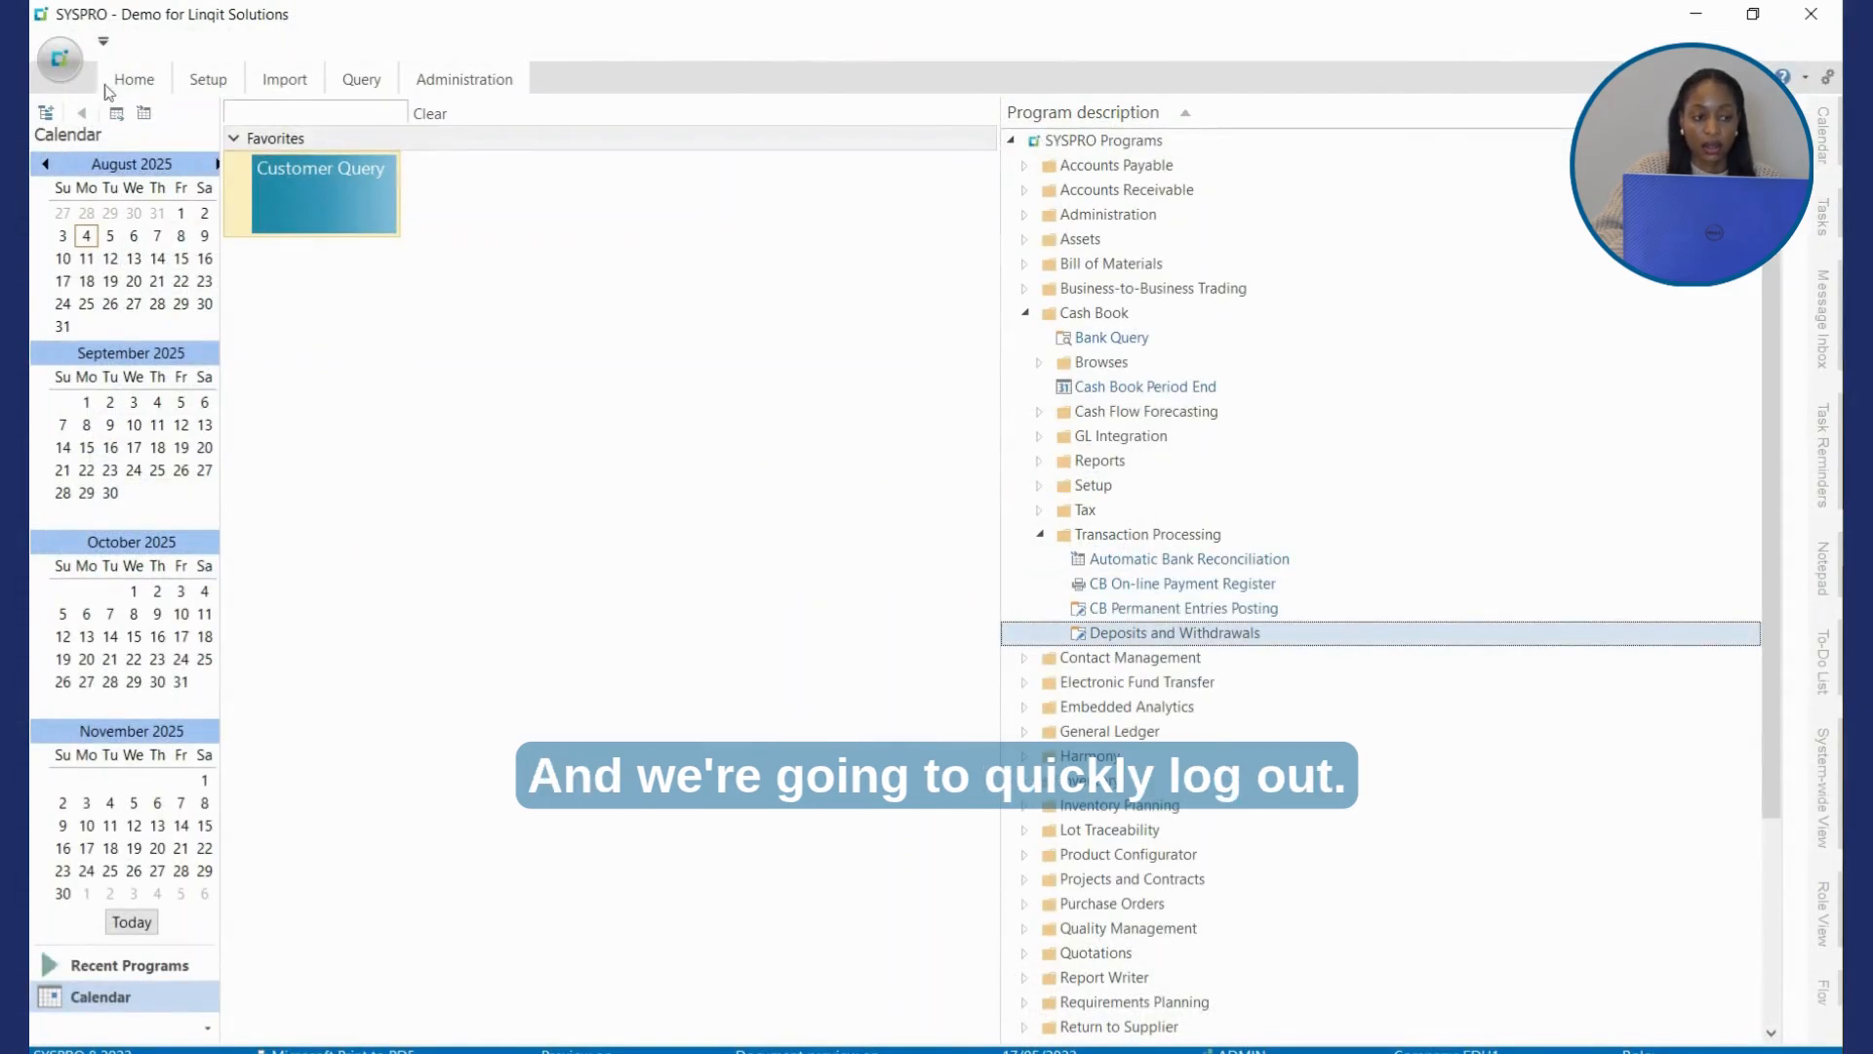
# Step: Log out of SYSPRO and log back in to company EDU1
pyautogui.click(60, 78)
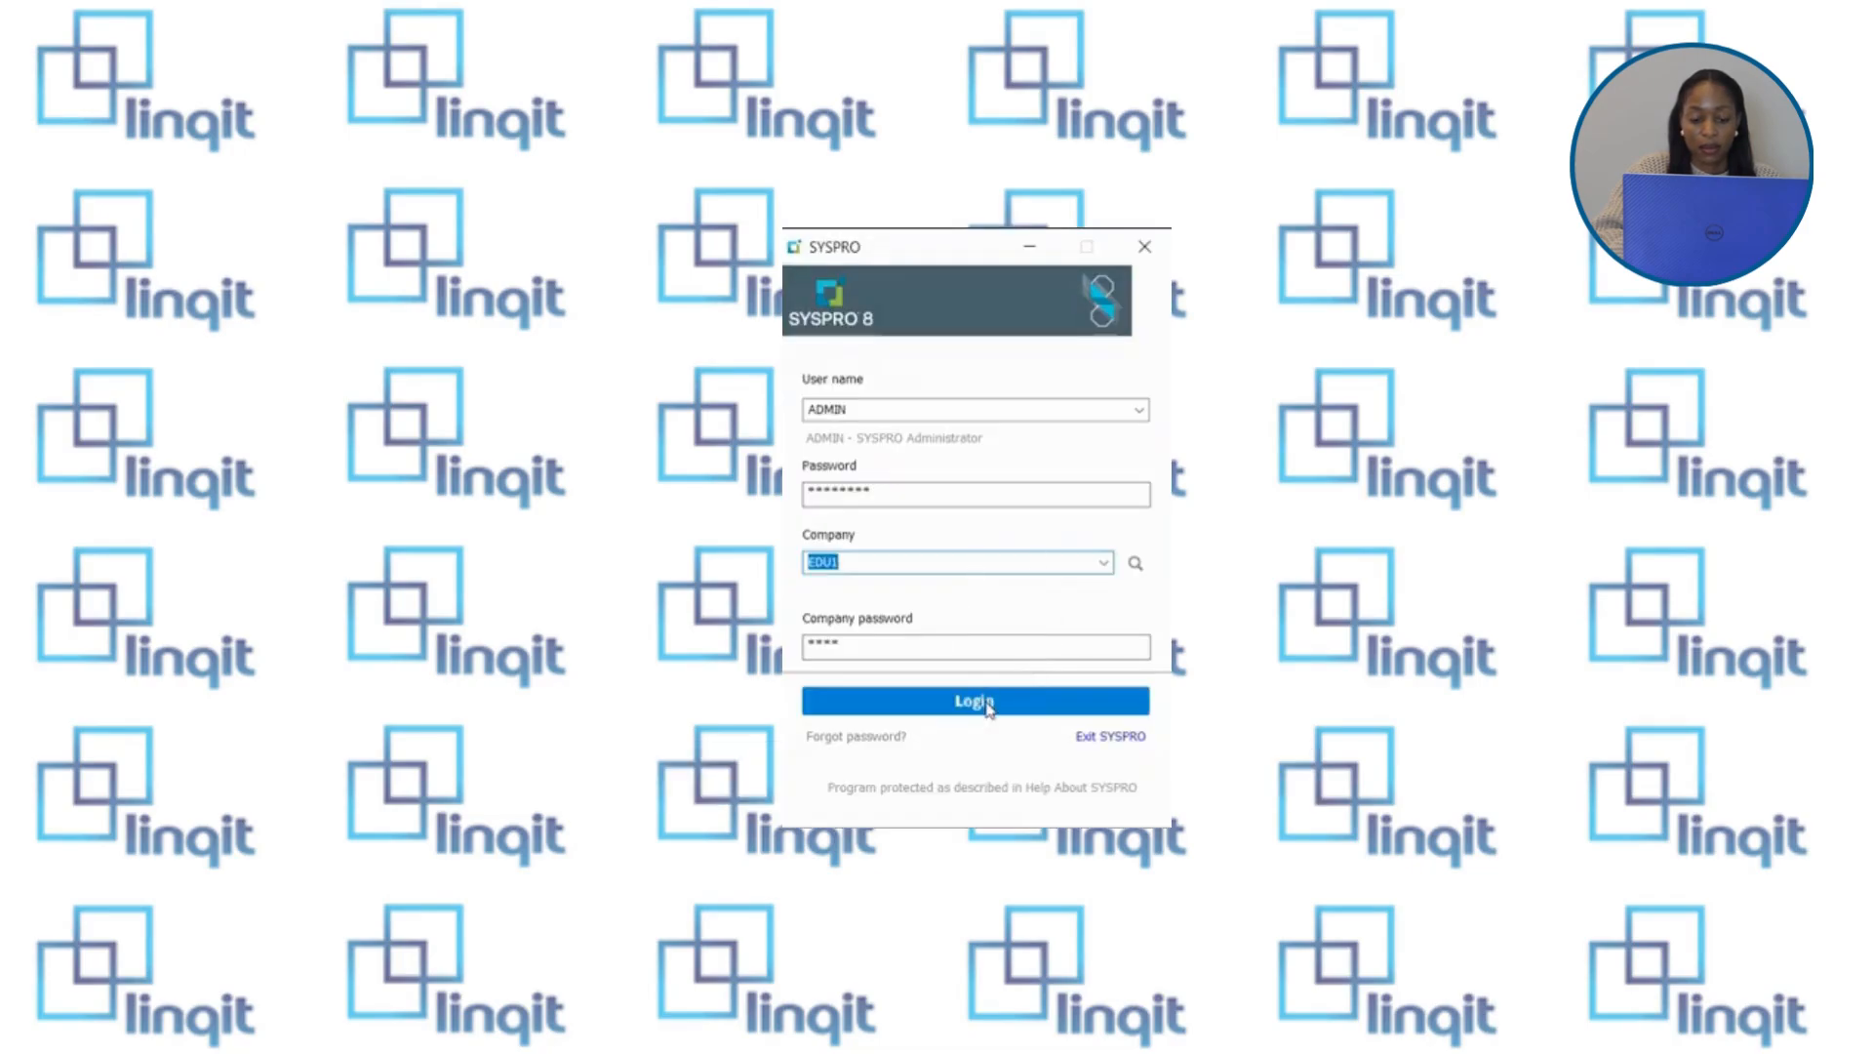
pyautogui.click(985, 704)
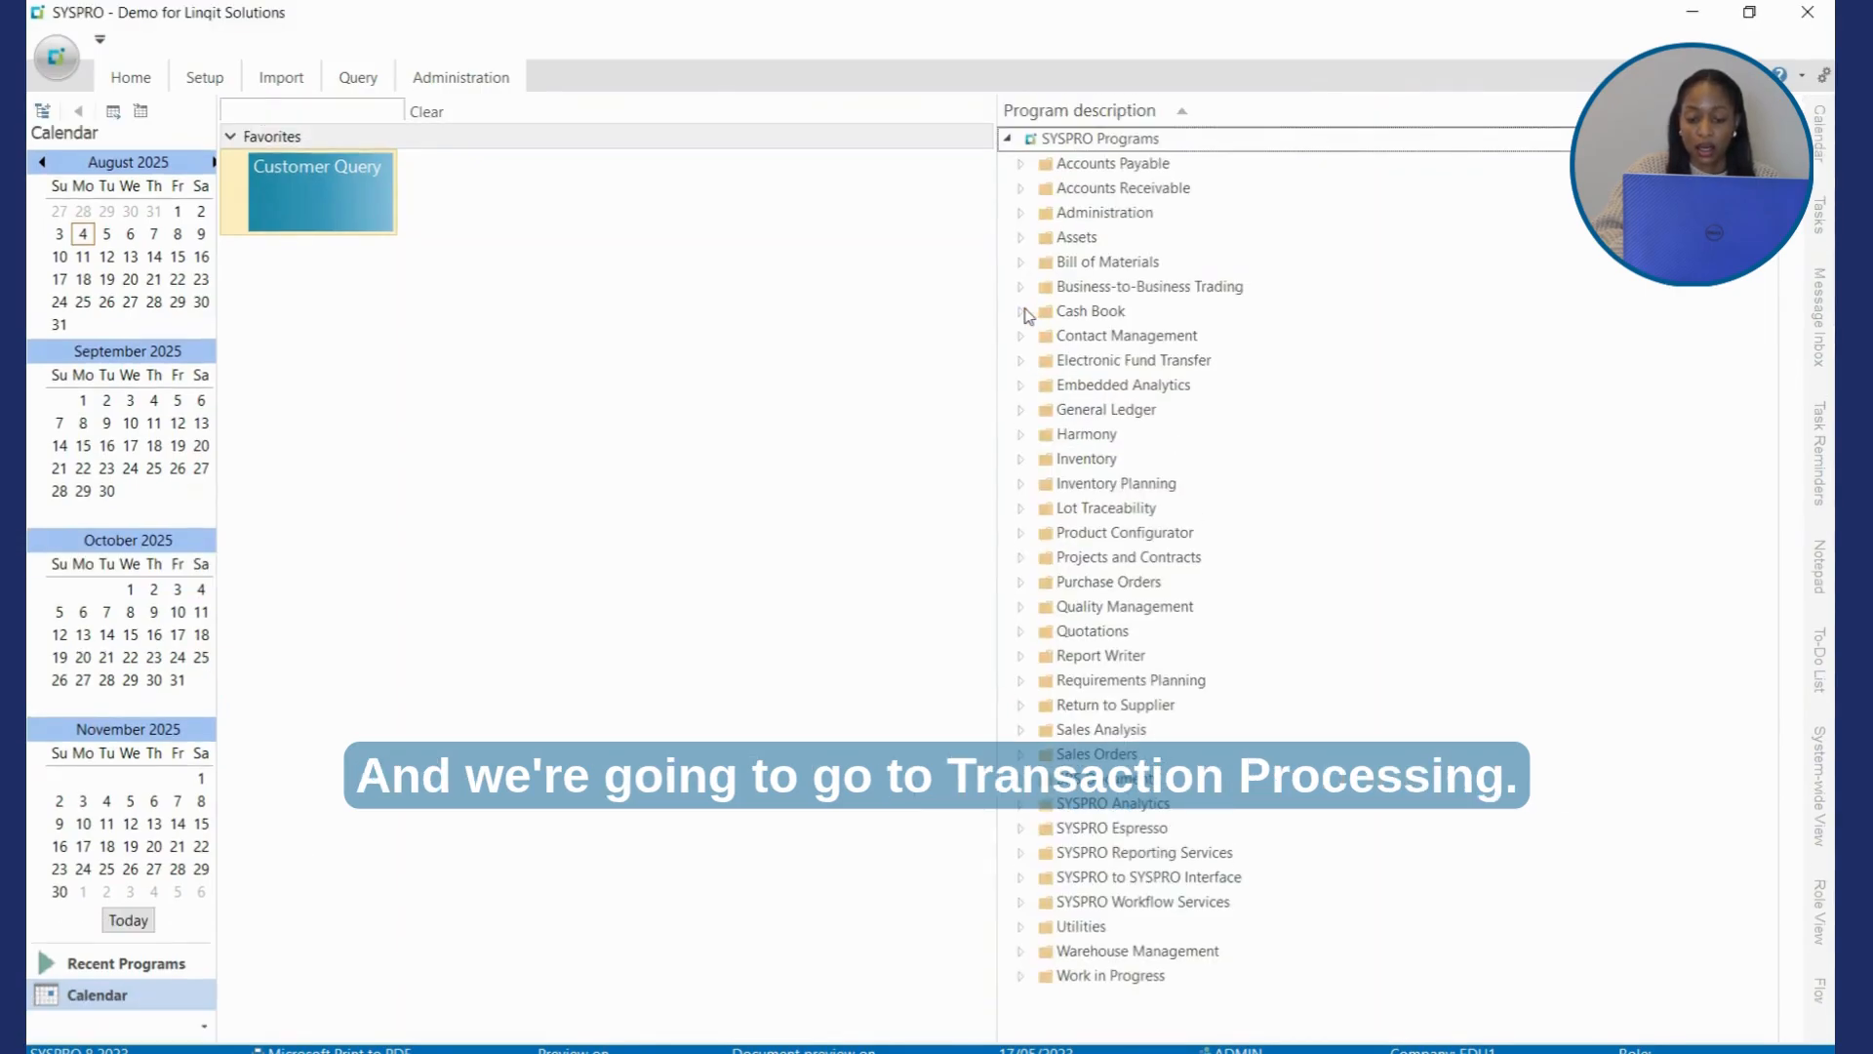
# Step: Open the Deposits and Withdrawals program from the Cash Book transaction processing programs
pyautogui.click(1022, 311)
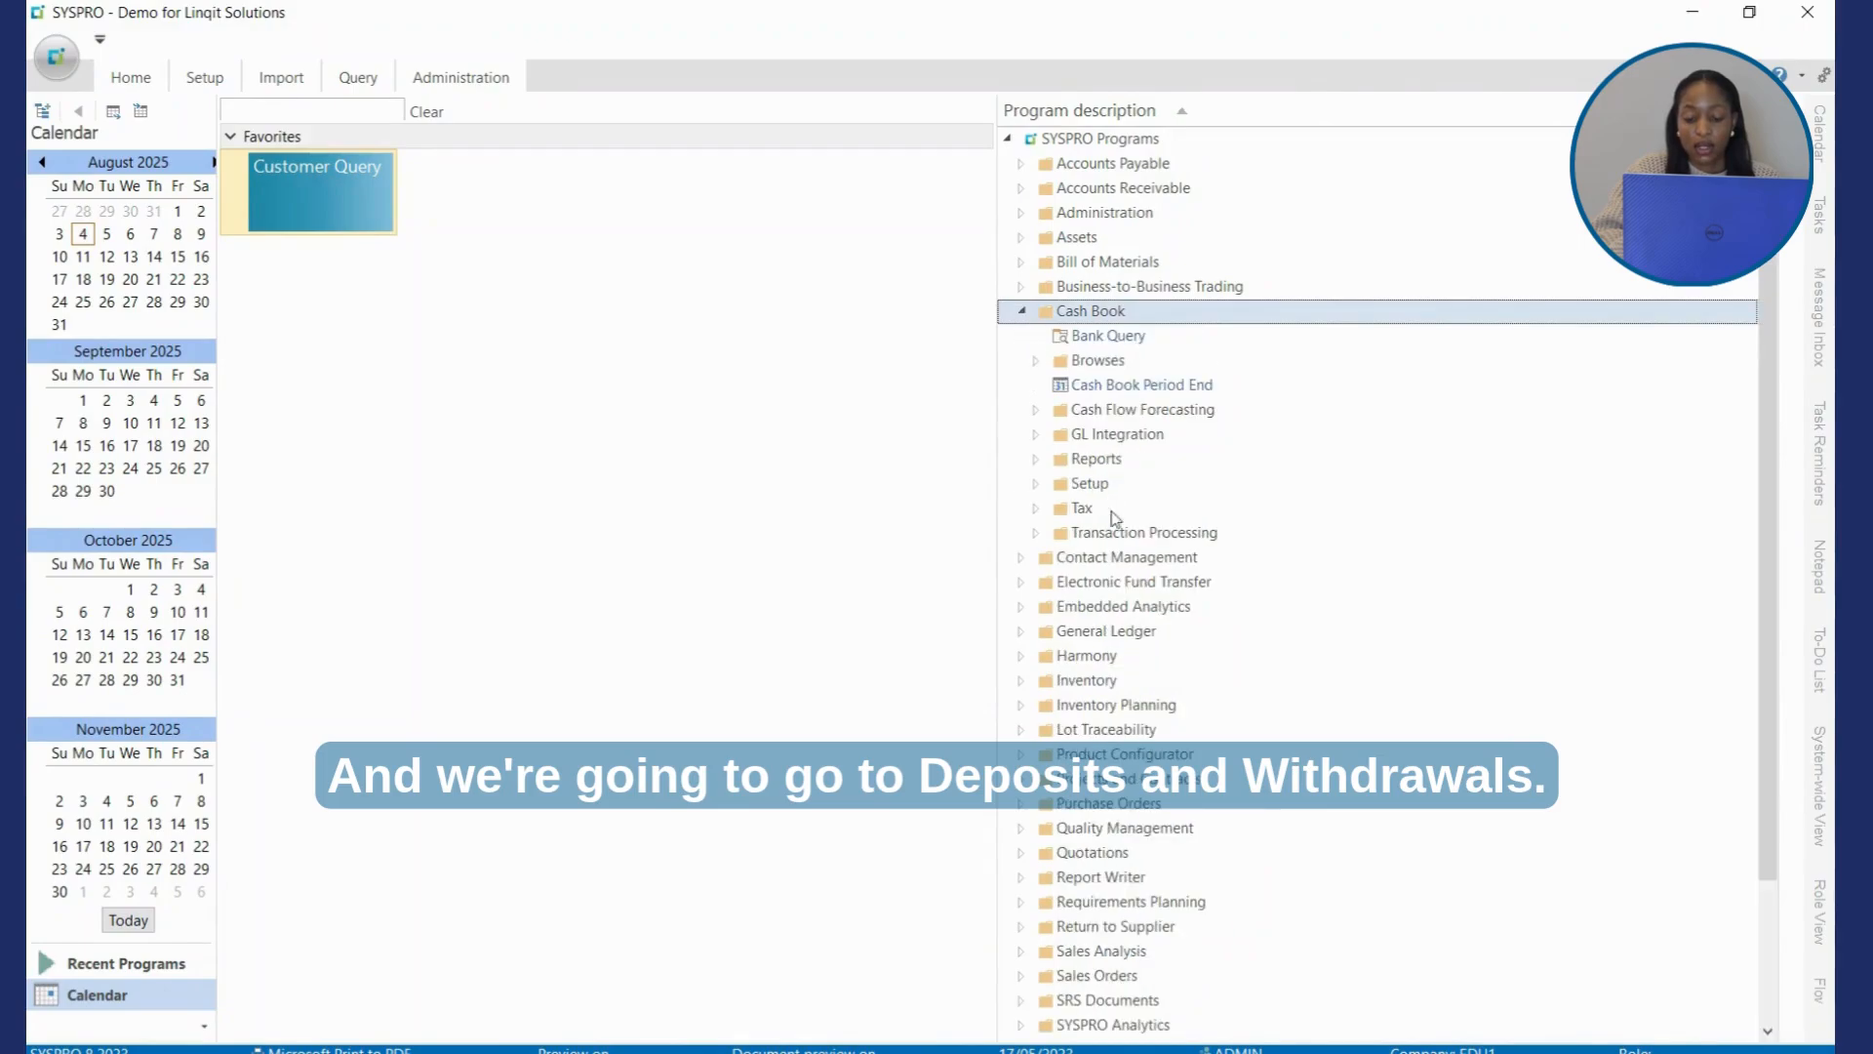
pyautogui.click(1040, 534)
pyautogui.click(1038, 532)
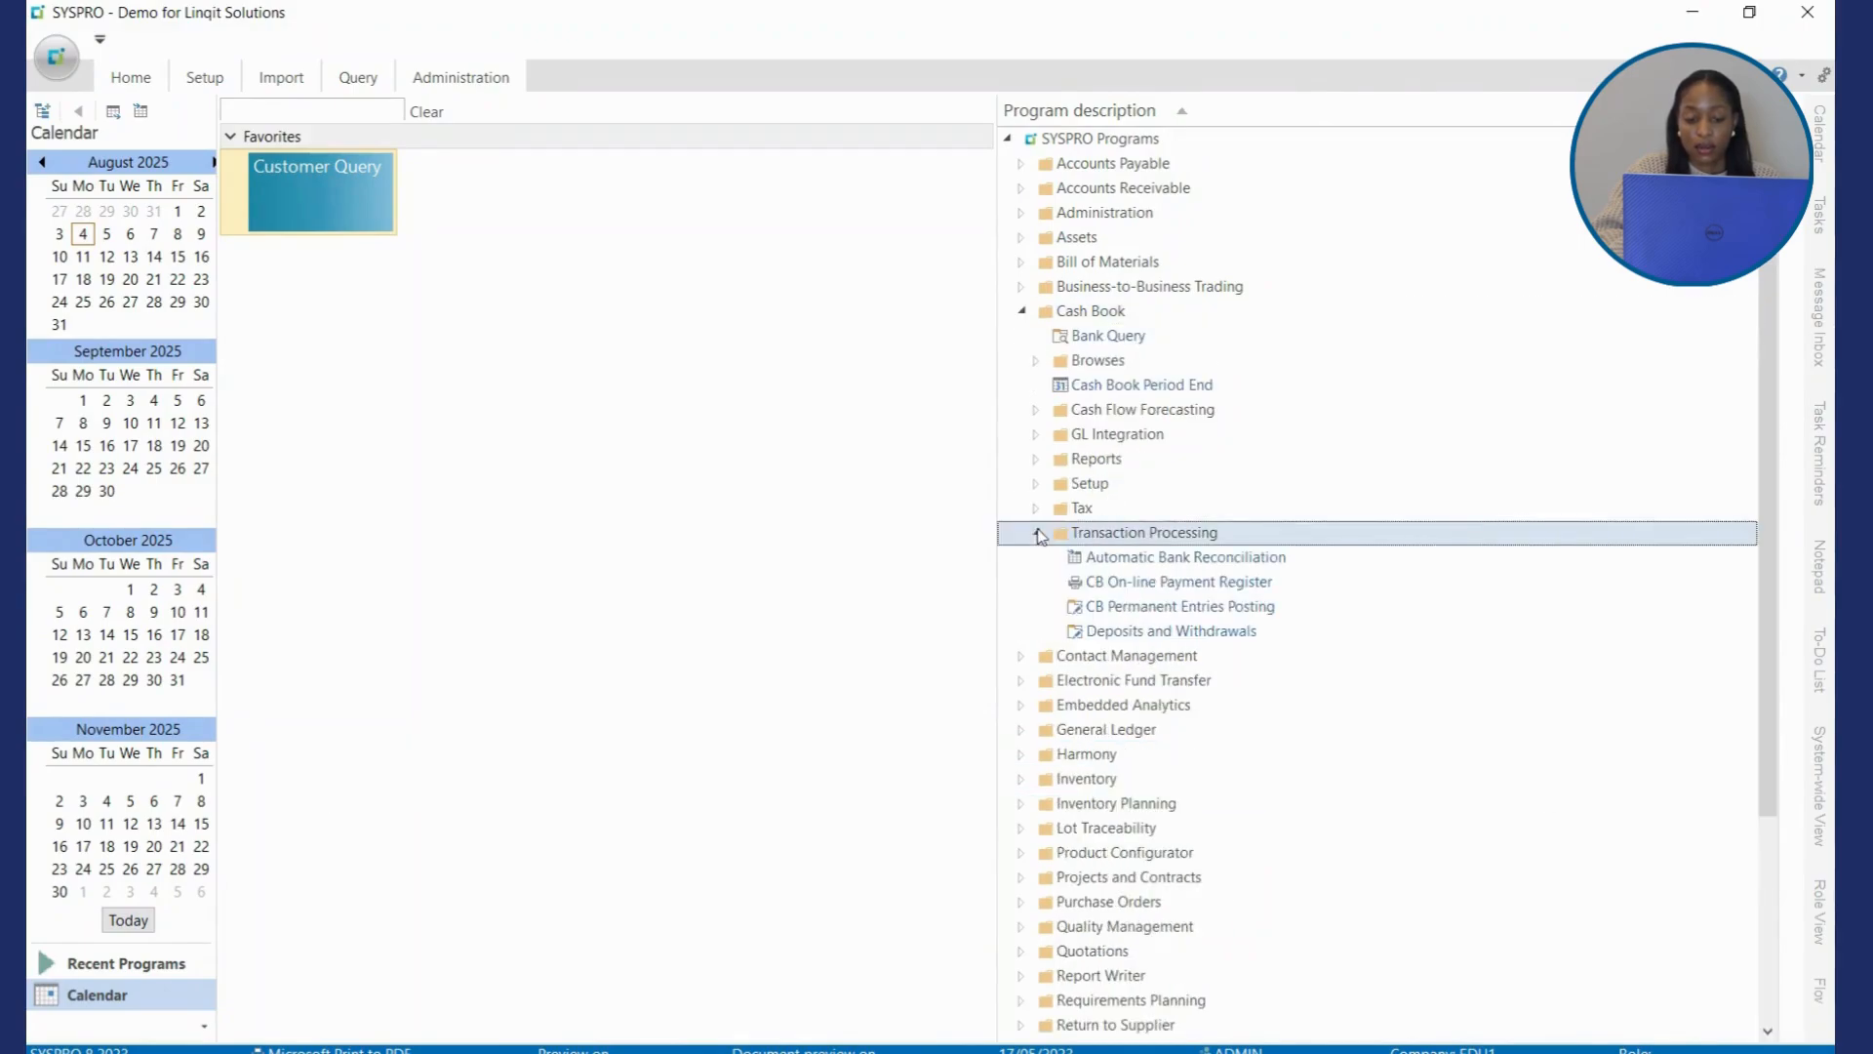
pyautogui.click(1147, 640)
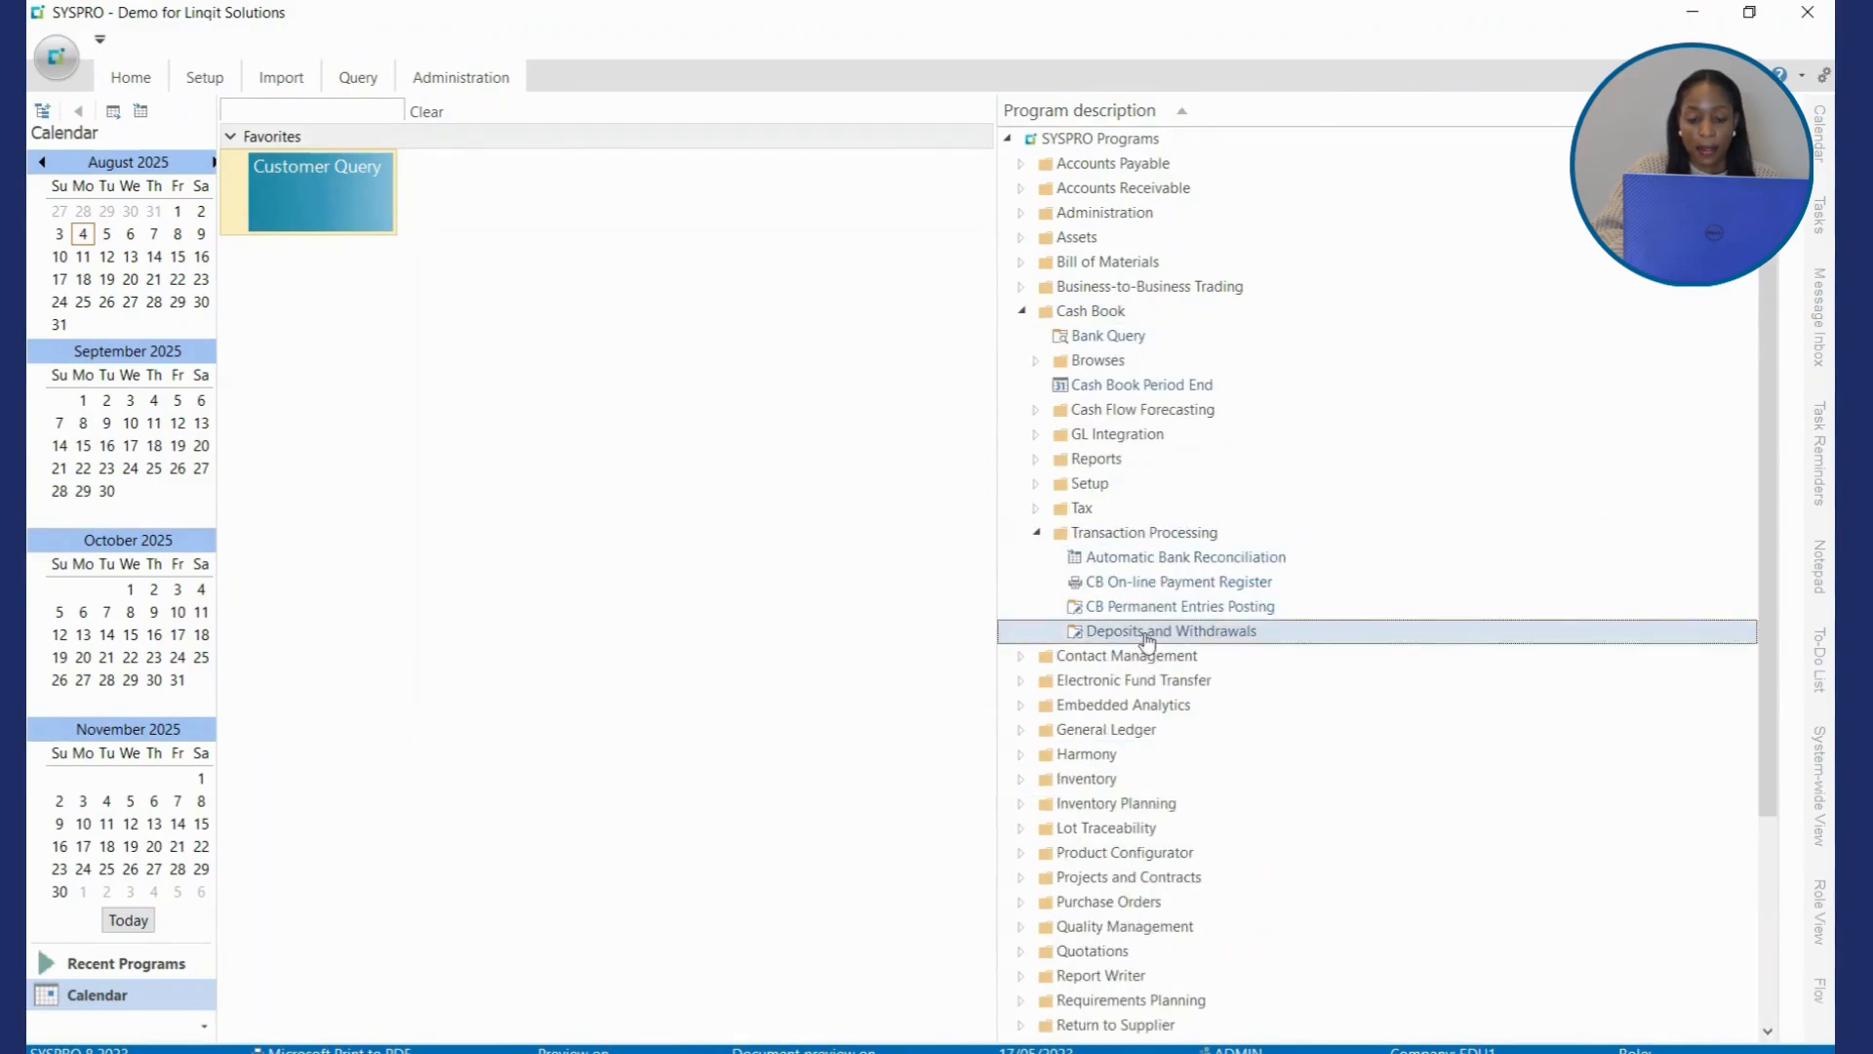
pyautogui.doubleClick(1147, 640)
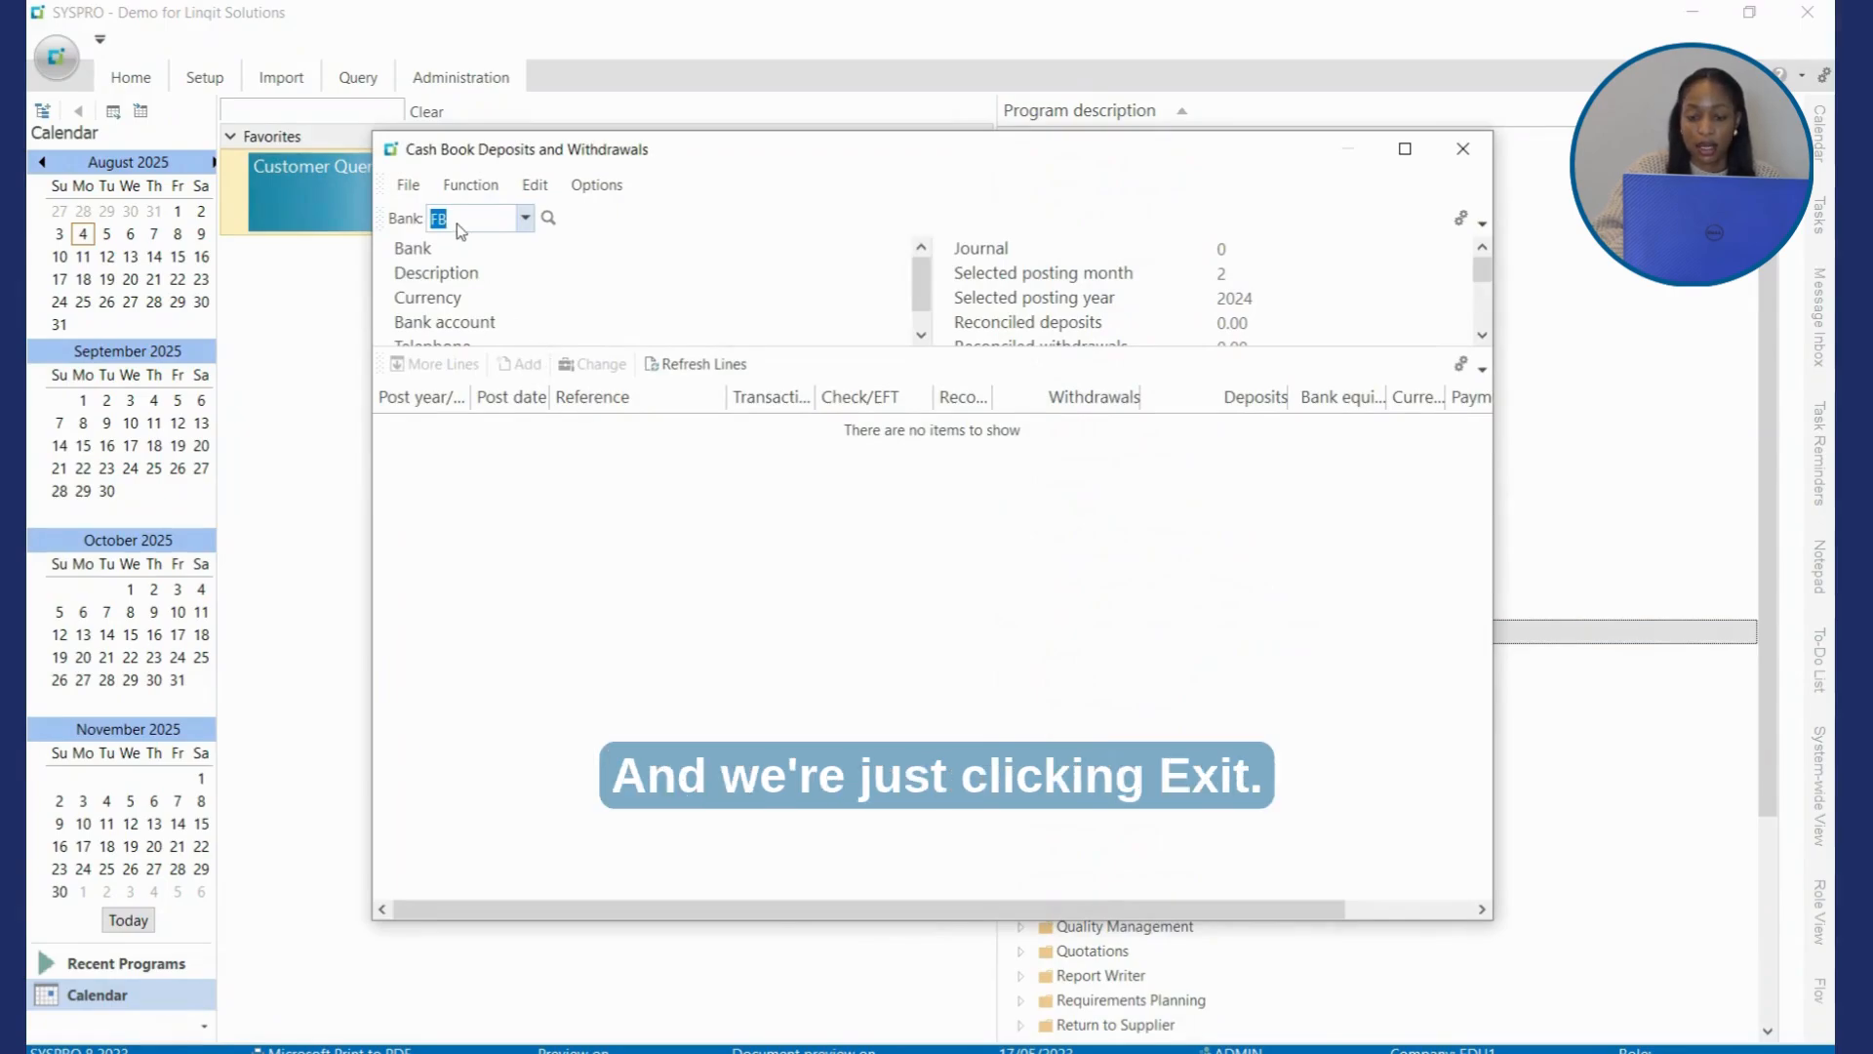
# Step: Load bank FB, start a new transaction entry in the maximized window and examine the available currencies
pyautogui.press('Return')
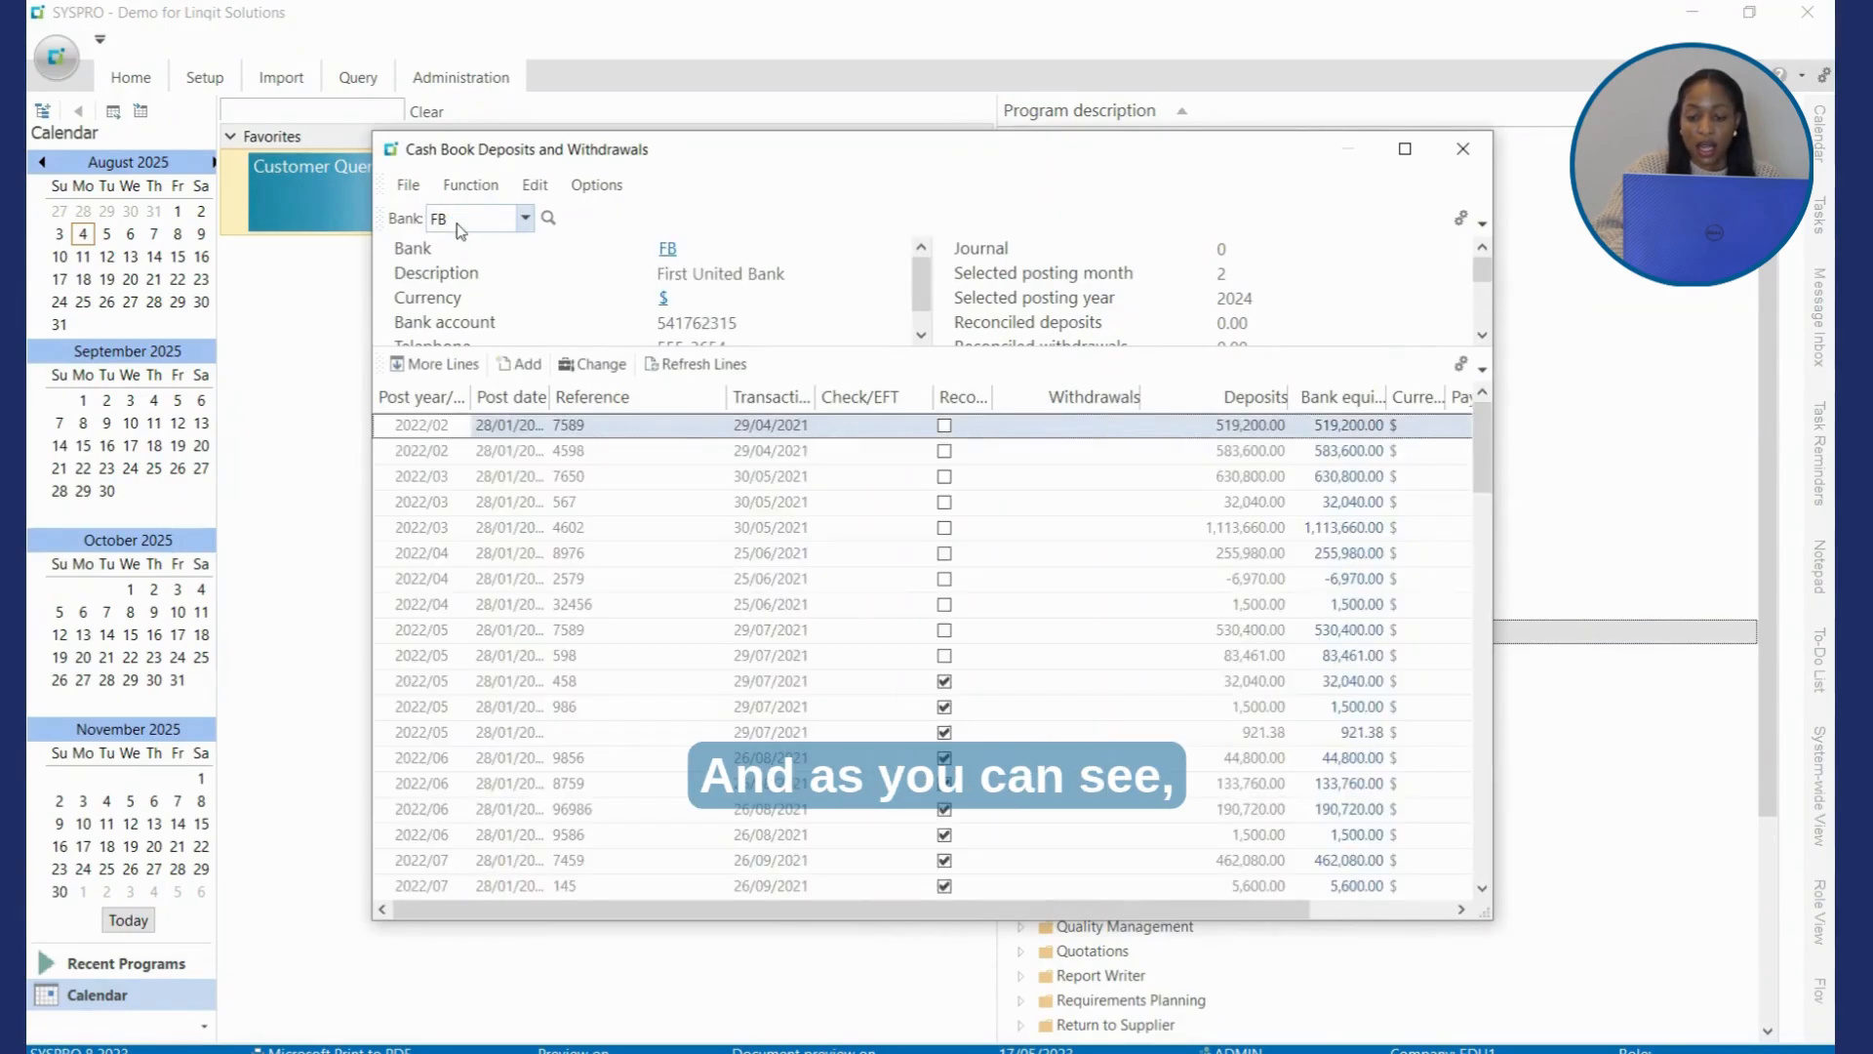
pyautogui.click(520, 367)
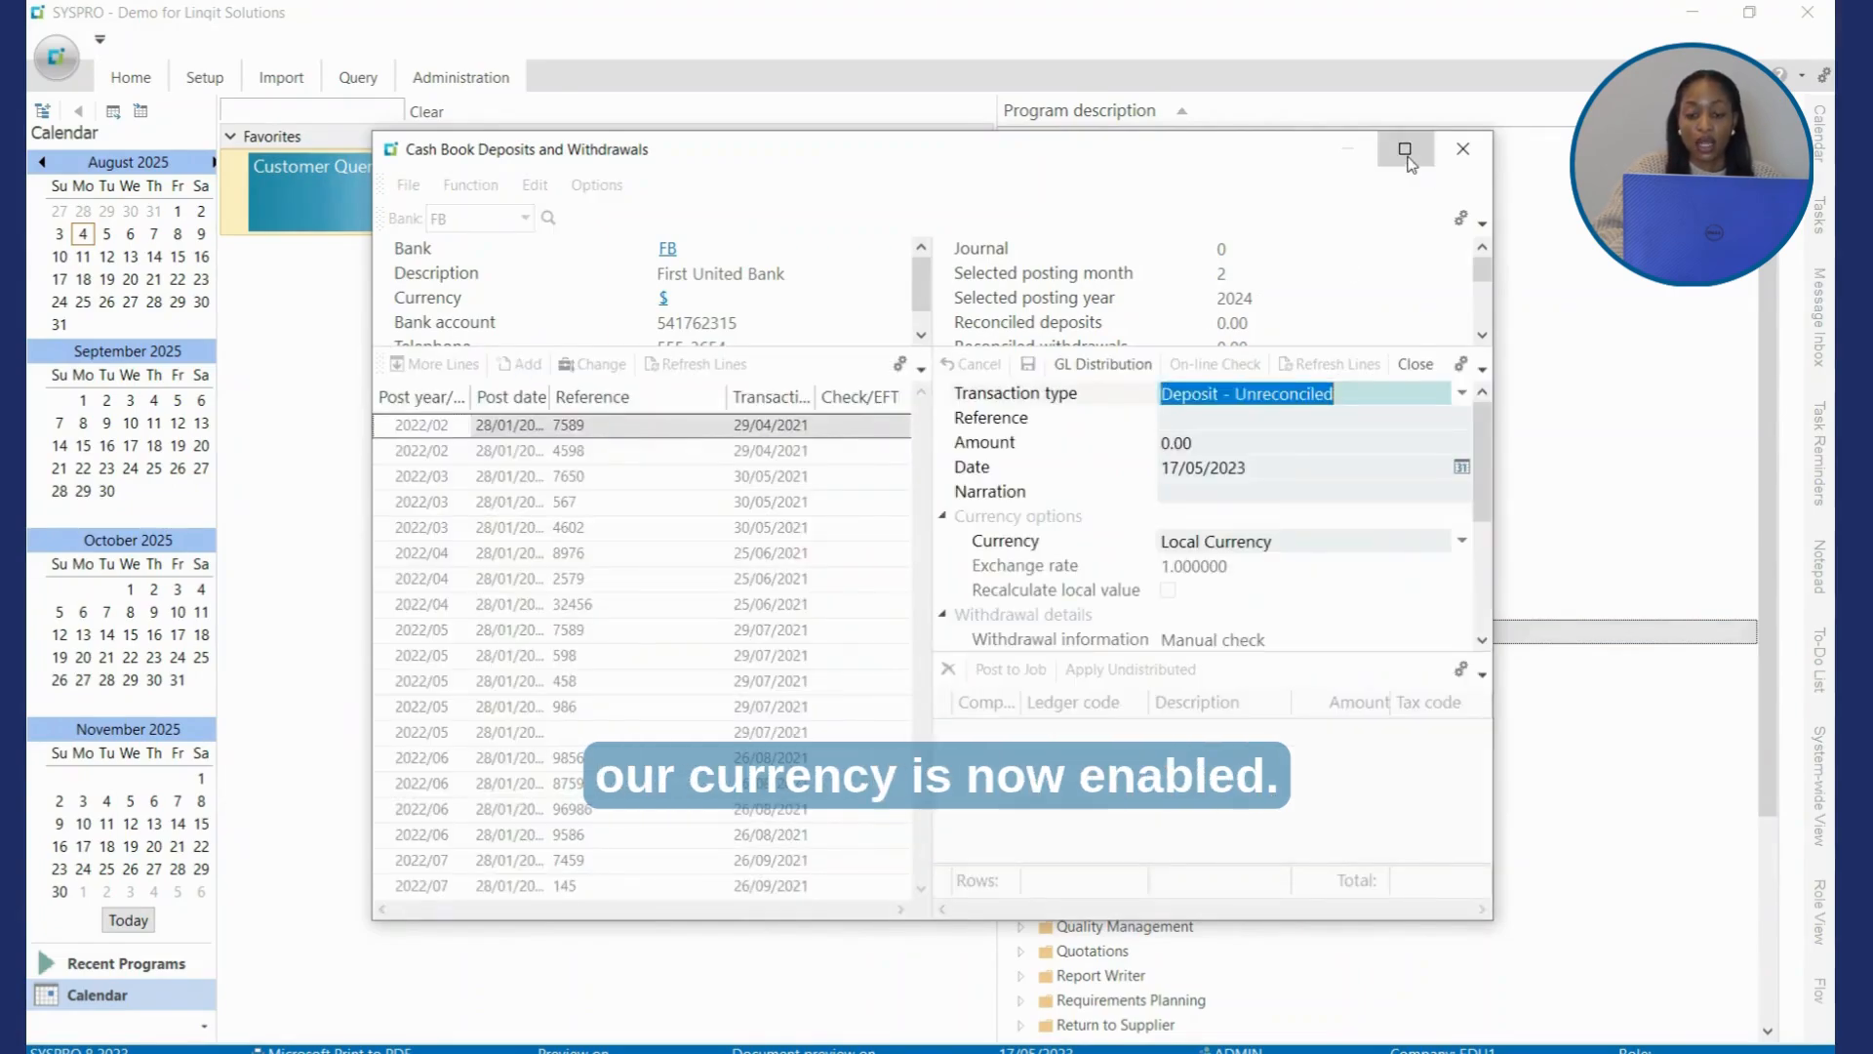
pyautogui.click(1405, 151)
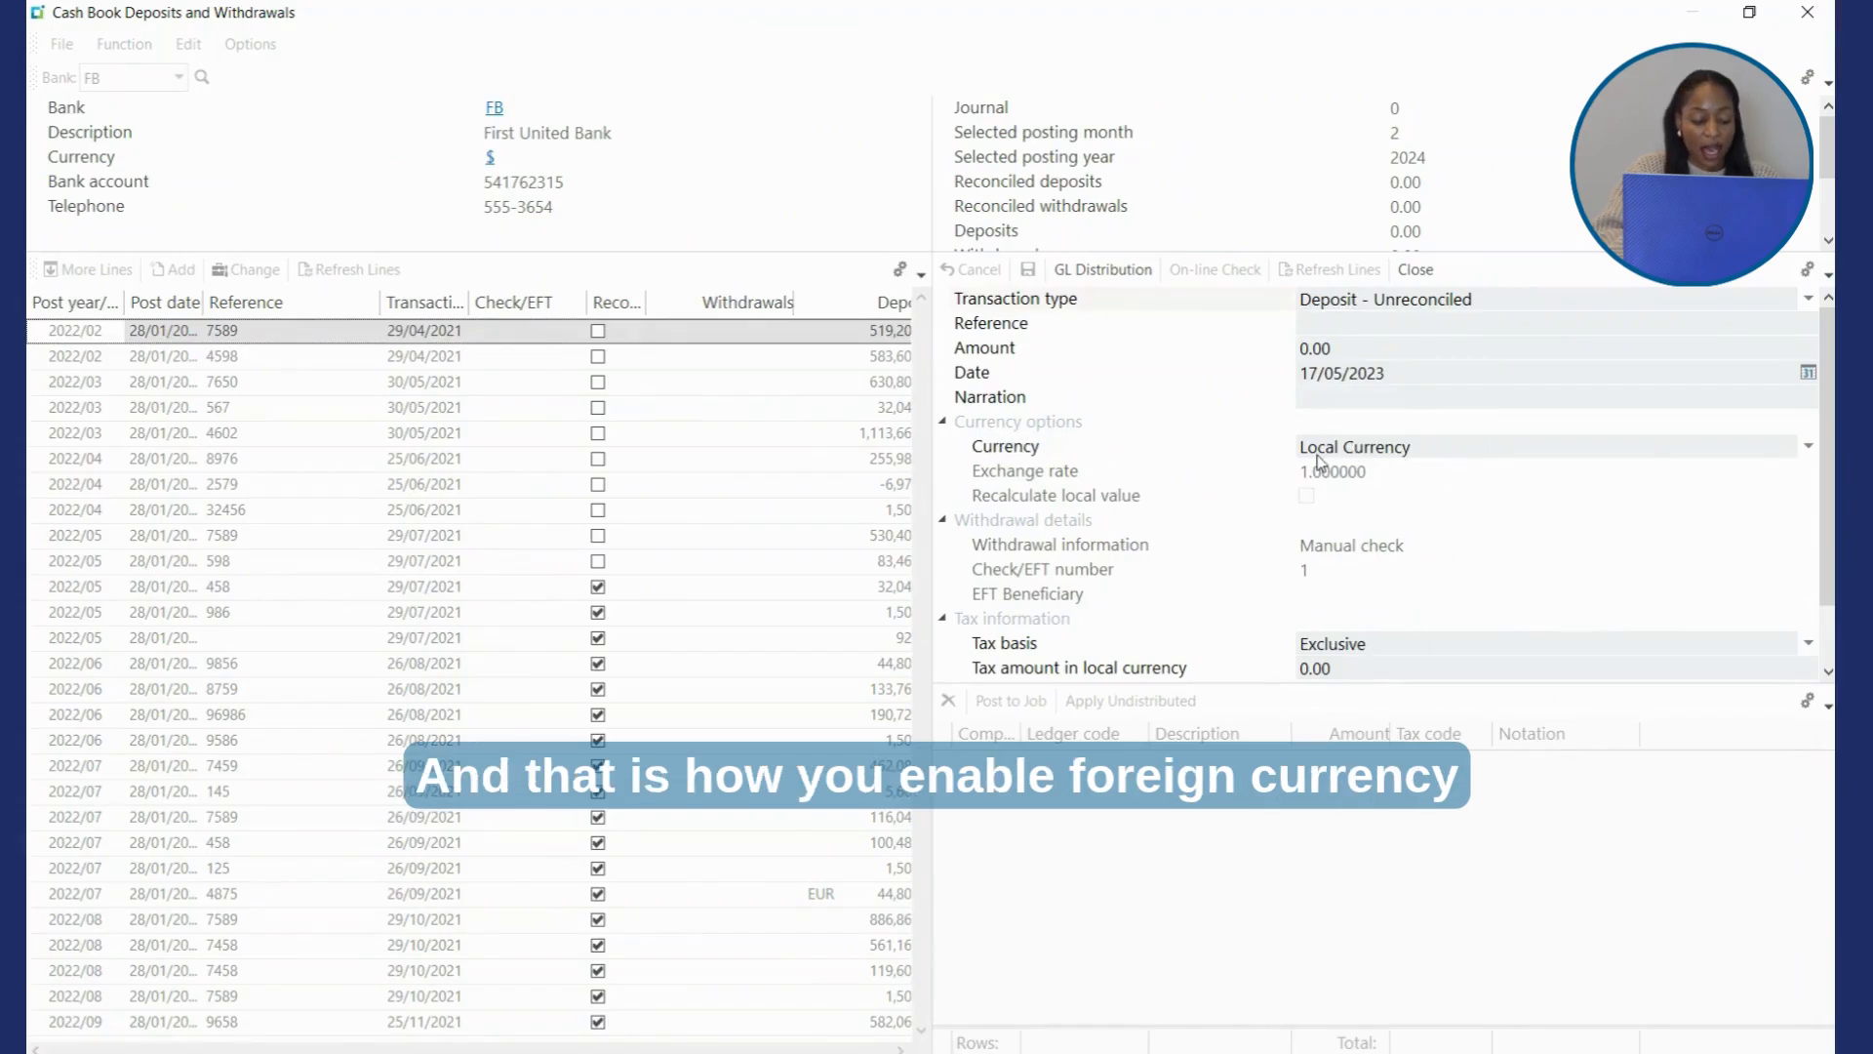
pyautogui.click(1807, 446)
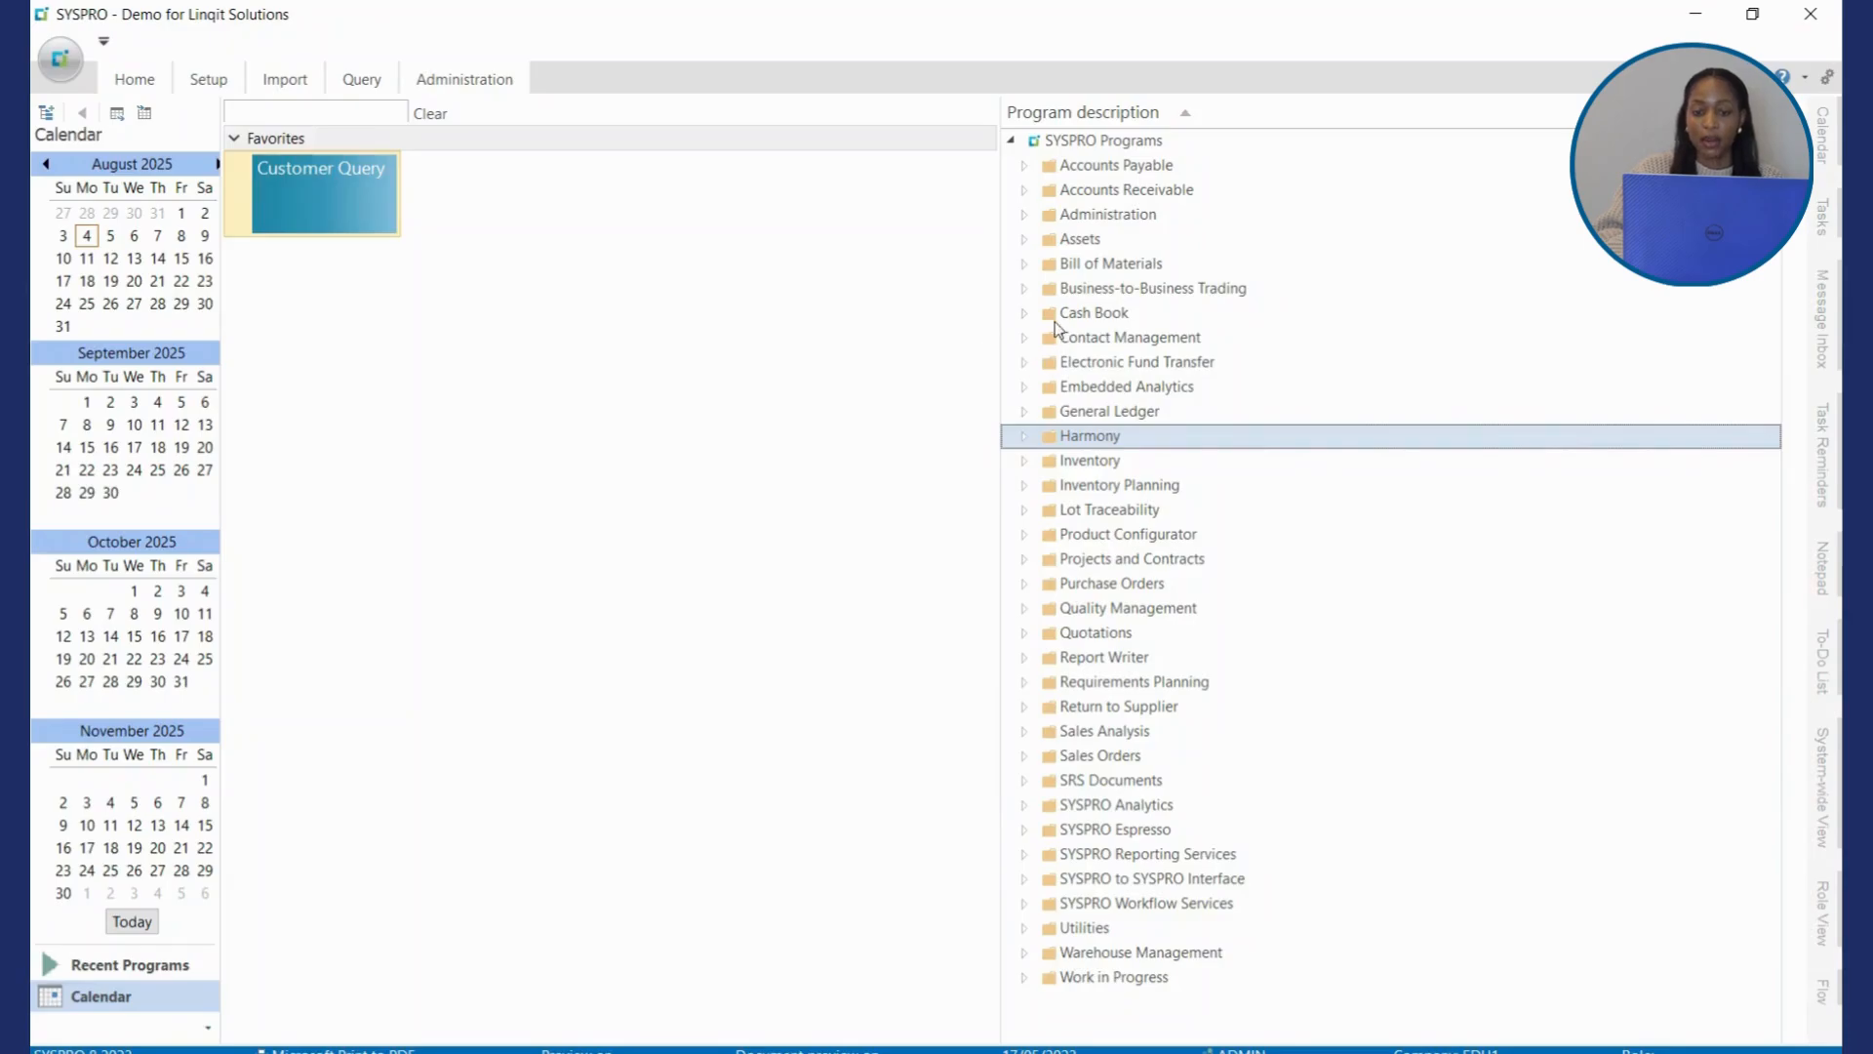
# Step: Reopen Deposits and Withdrawals under Cash Book transaction processing and maximize its window
pyautogui.click(1024, 313)
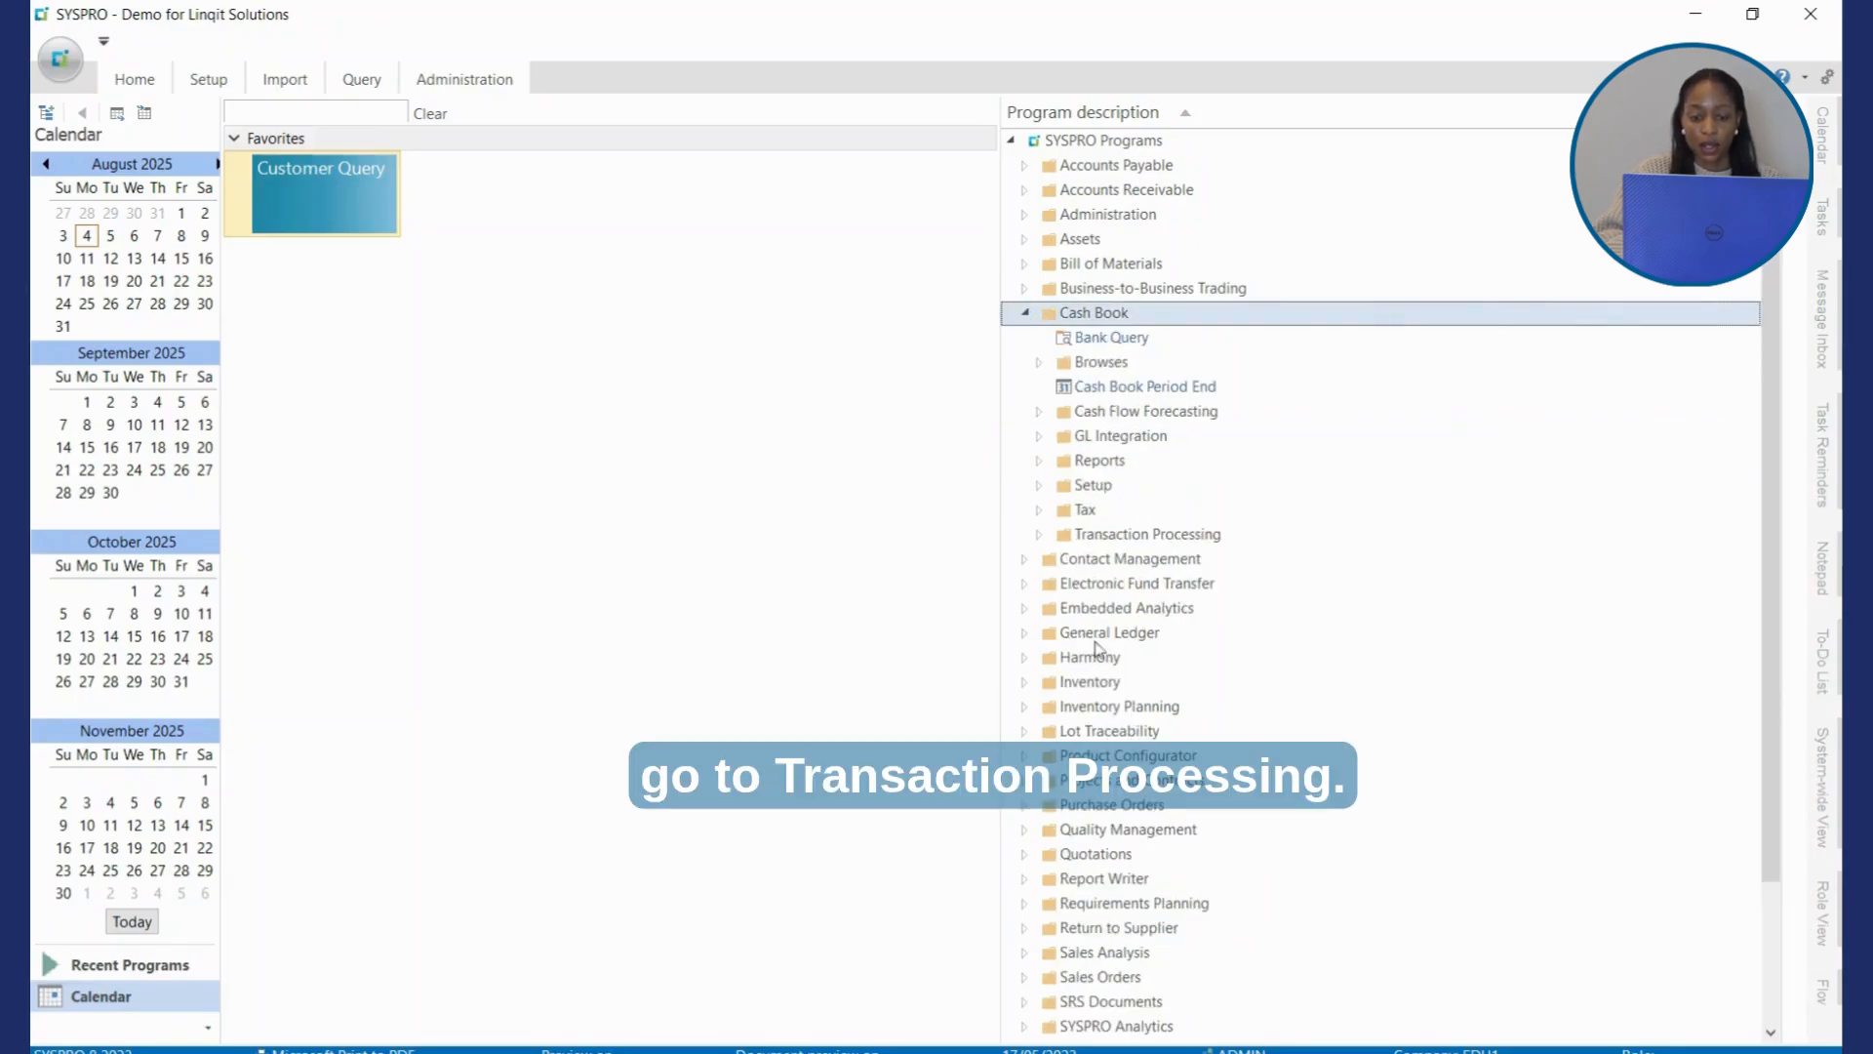
pyautogui.click(1039, 534)
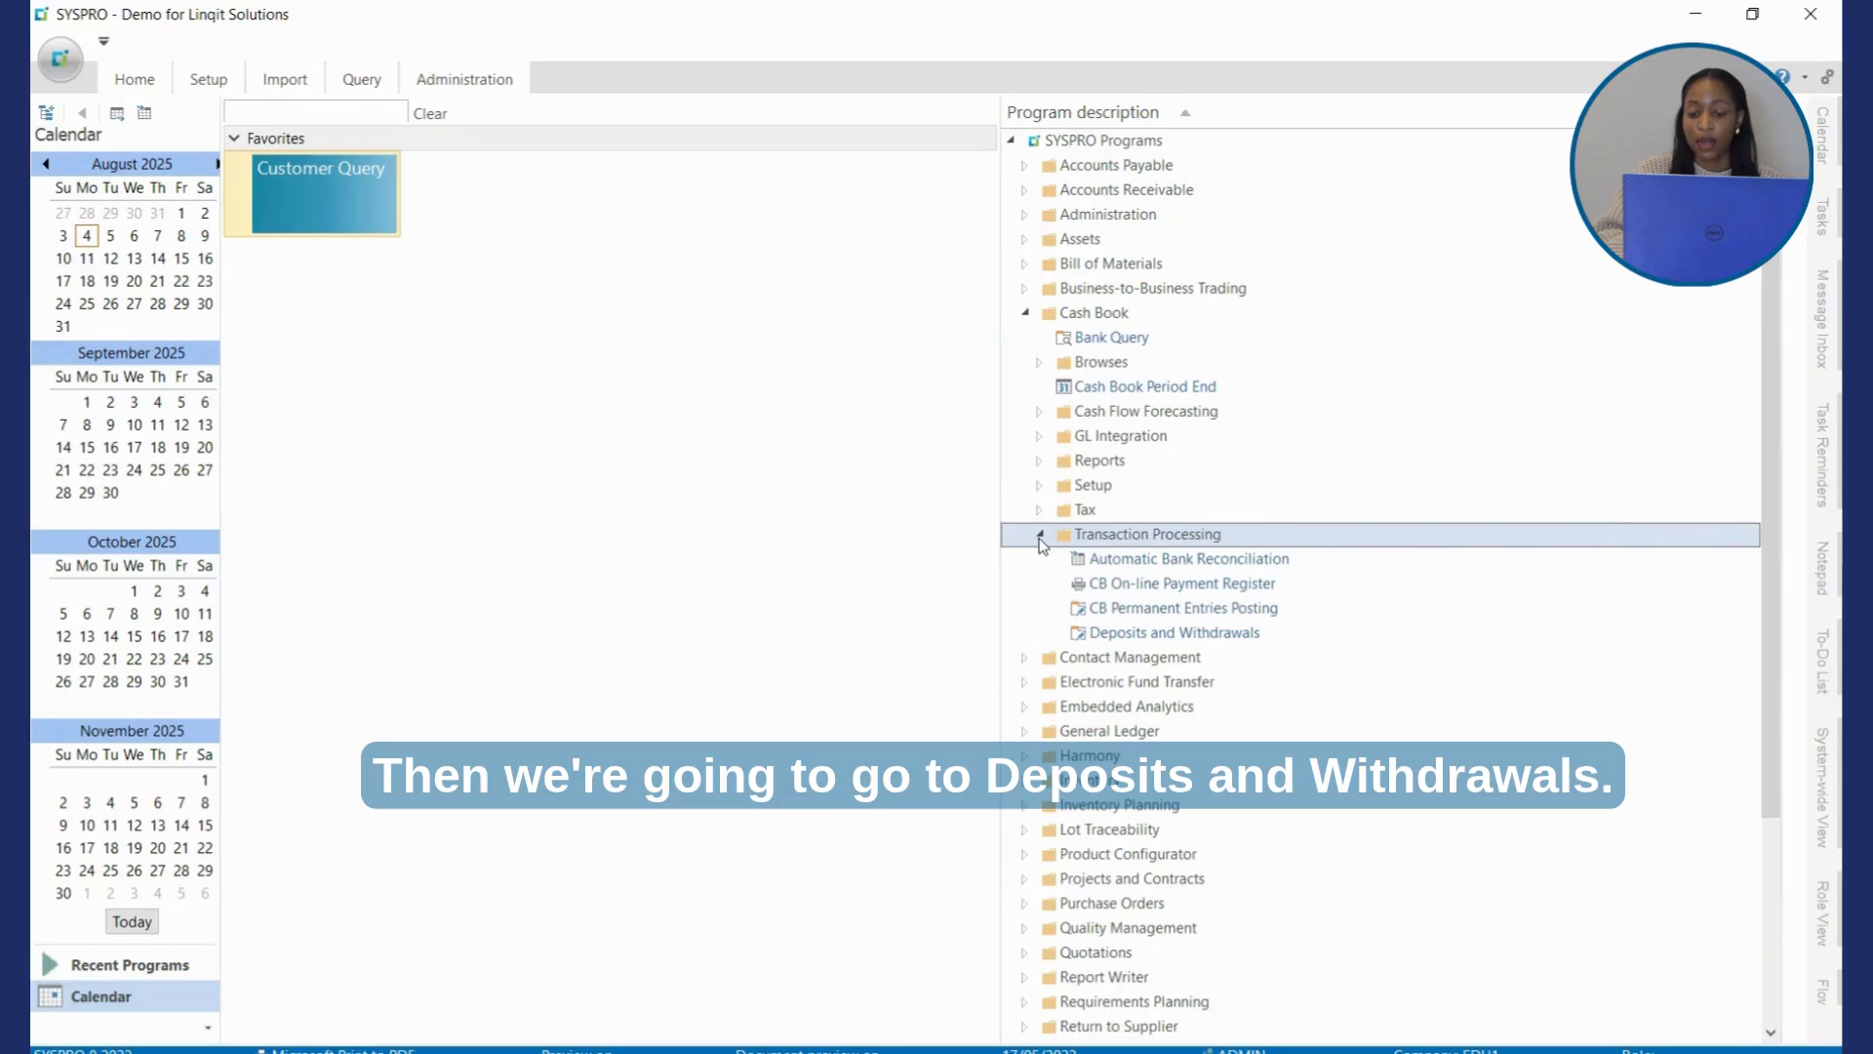
pyautogui.click(1148, 634)
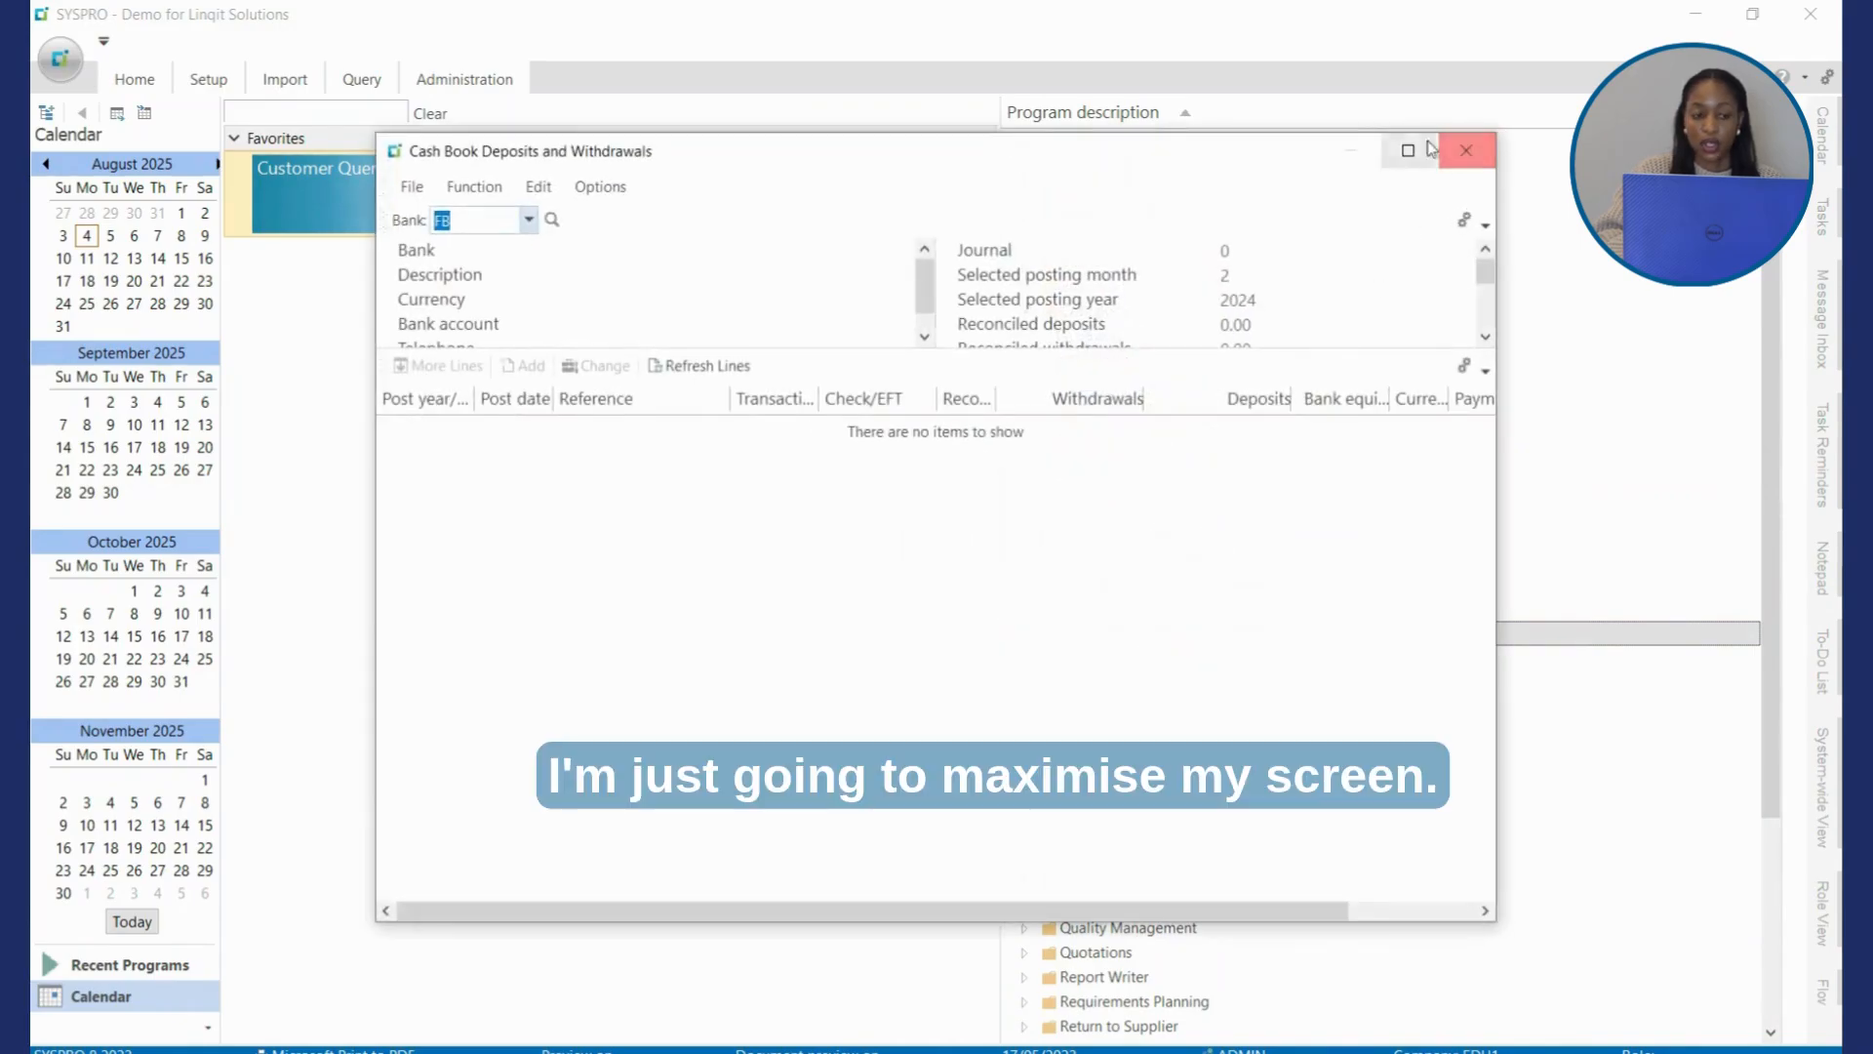
pyautogui.click(1412, 152)
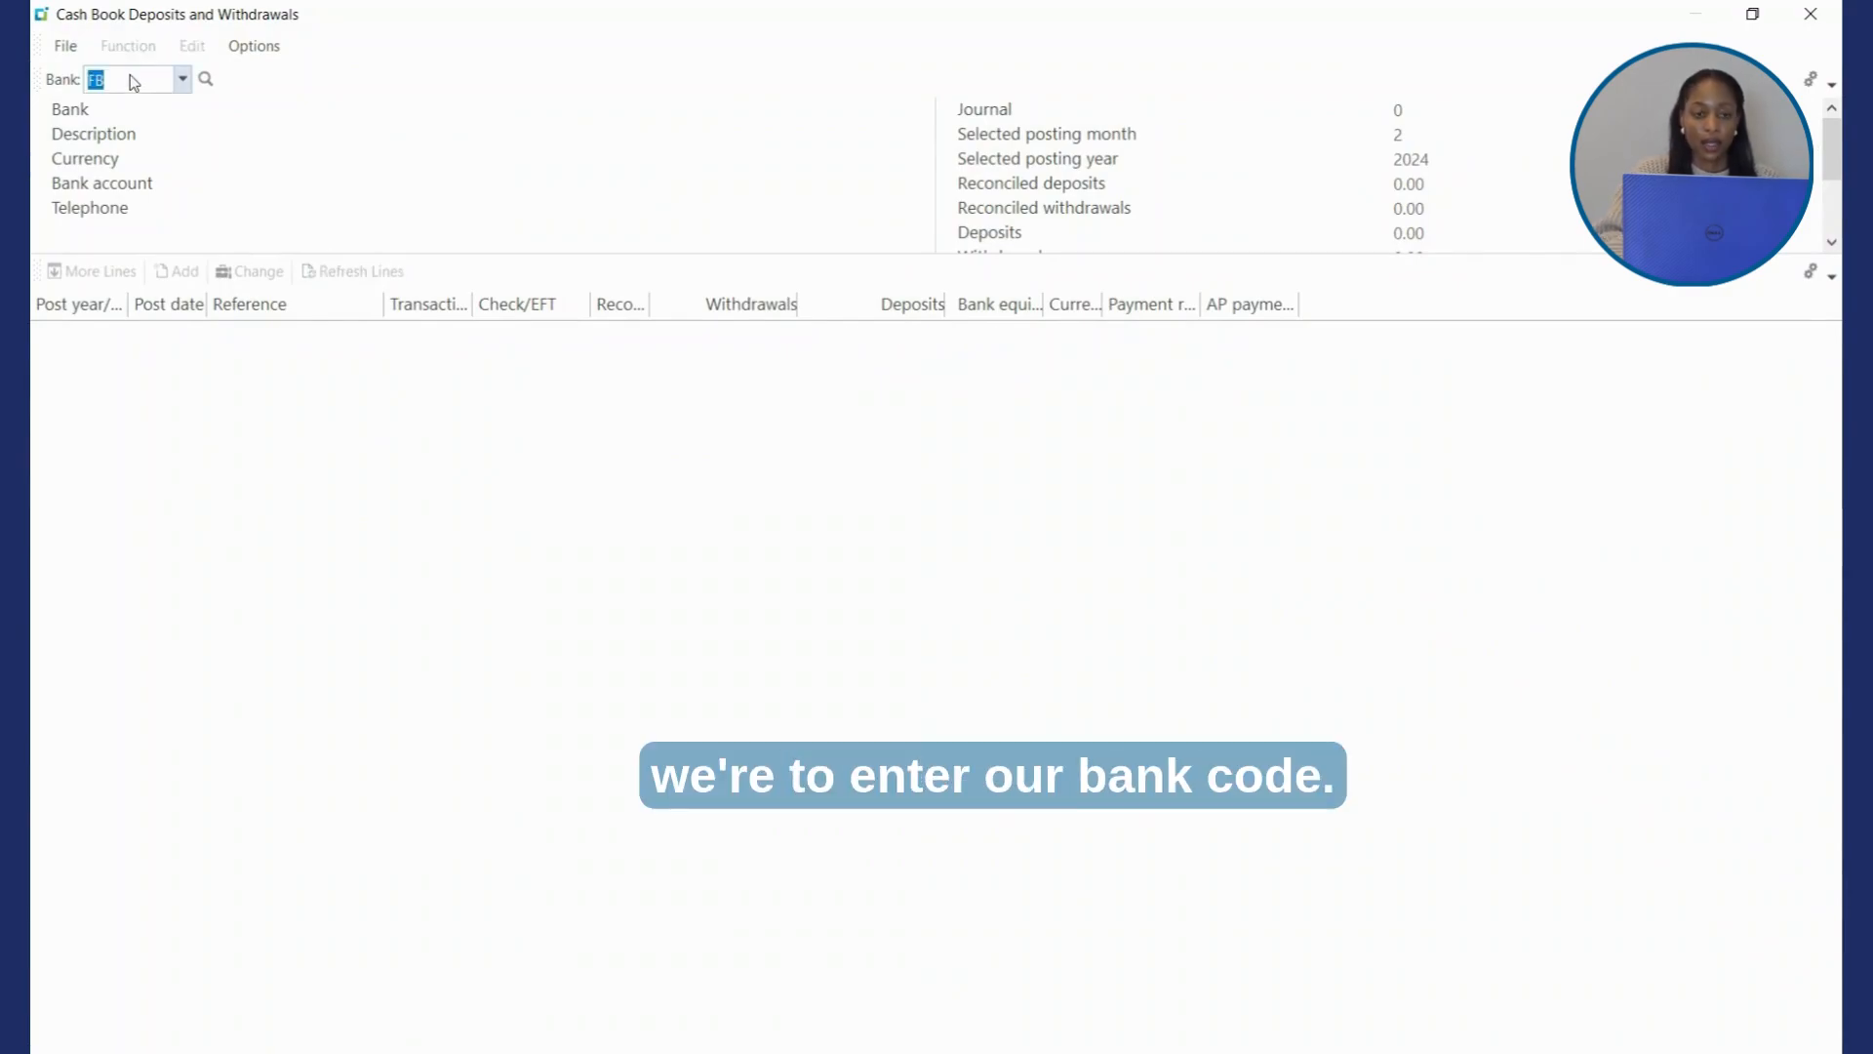
# Step: Load bank FB and add a transaction of type Withdrawal - Unreconciled
pyautogui.press('Tab')
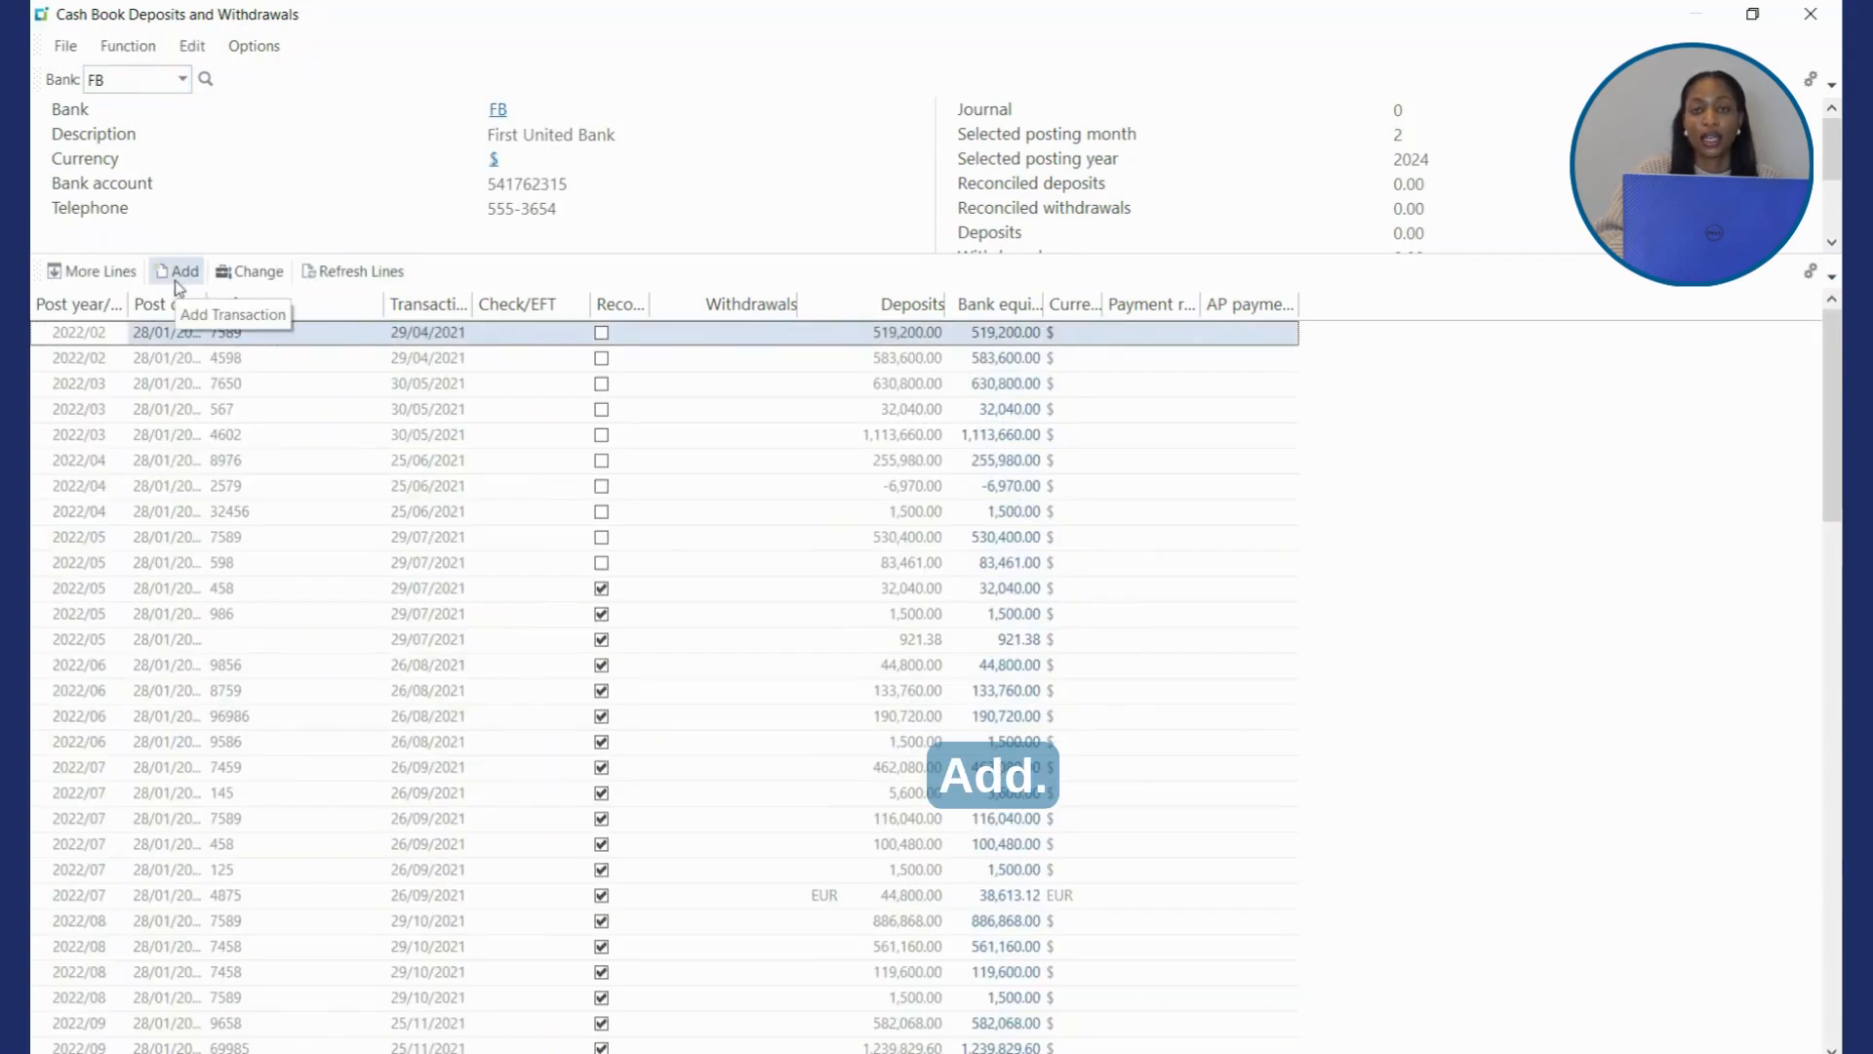
pyautogui.click(179, 283)
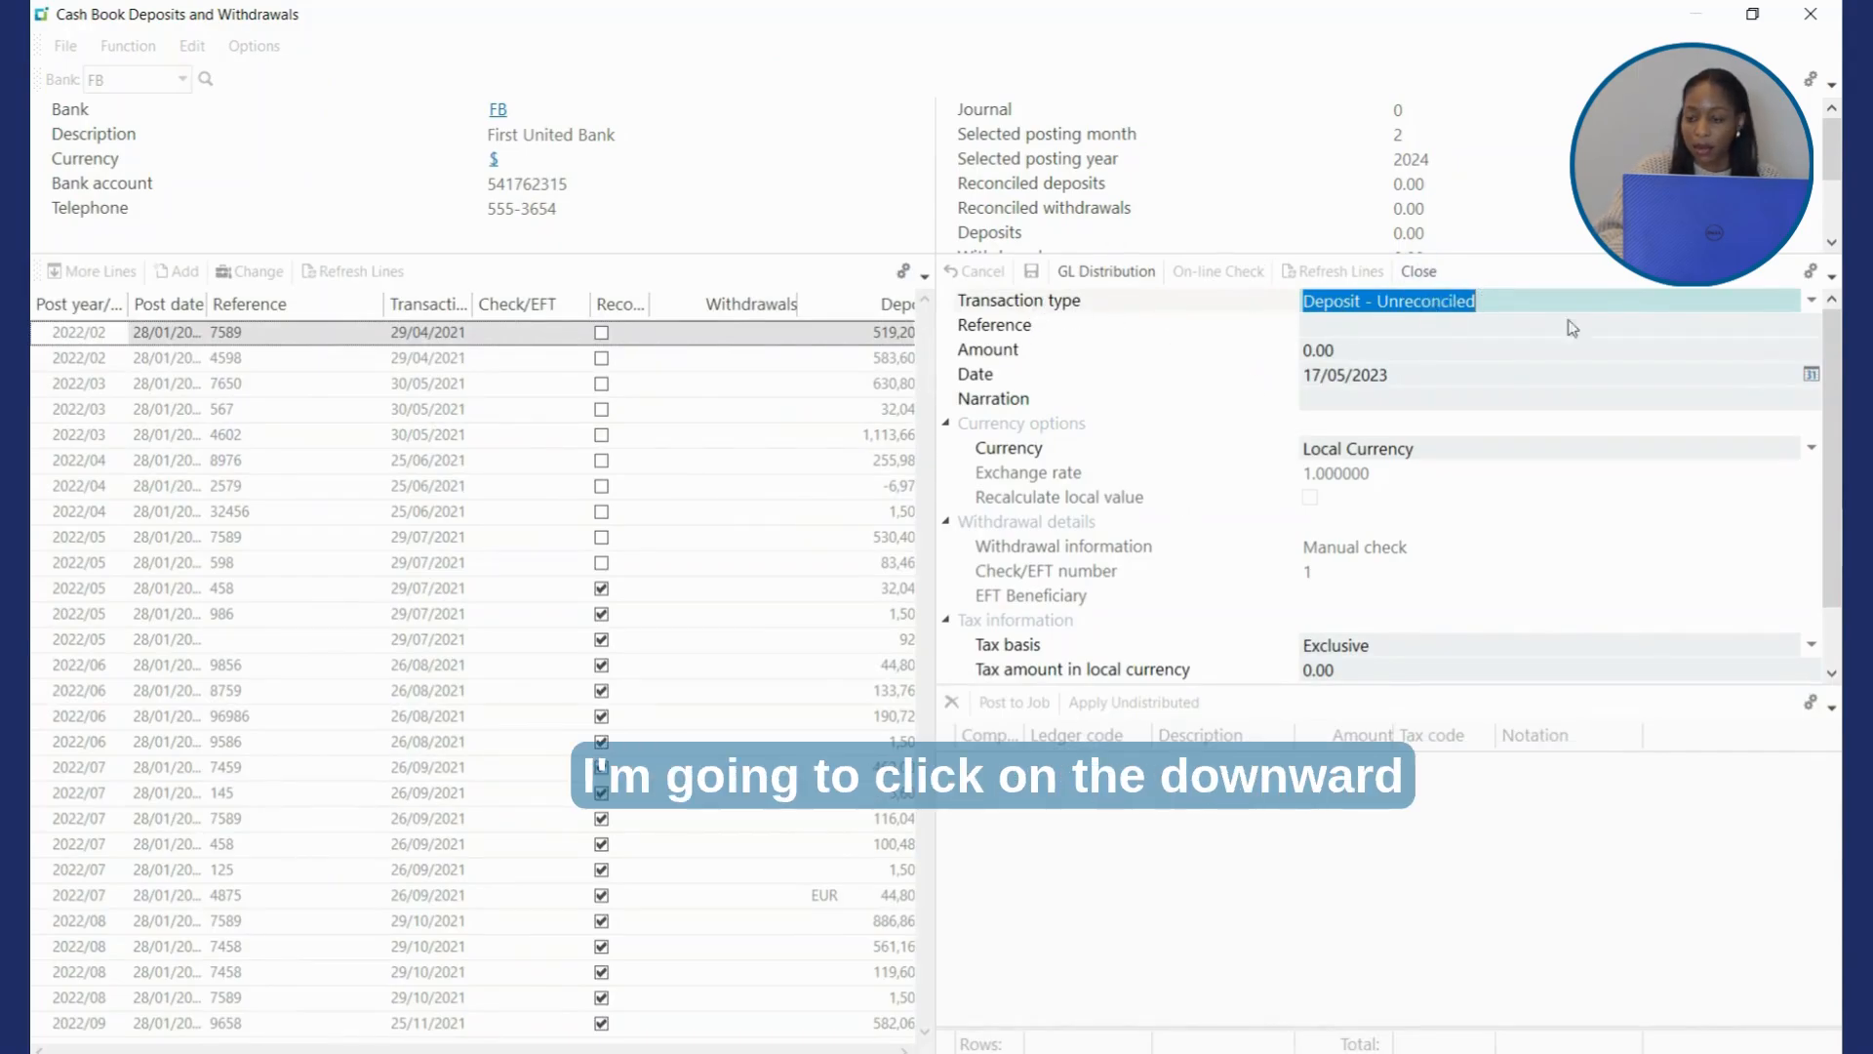
pyautogui.click(1809, 303)
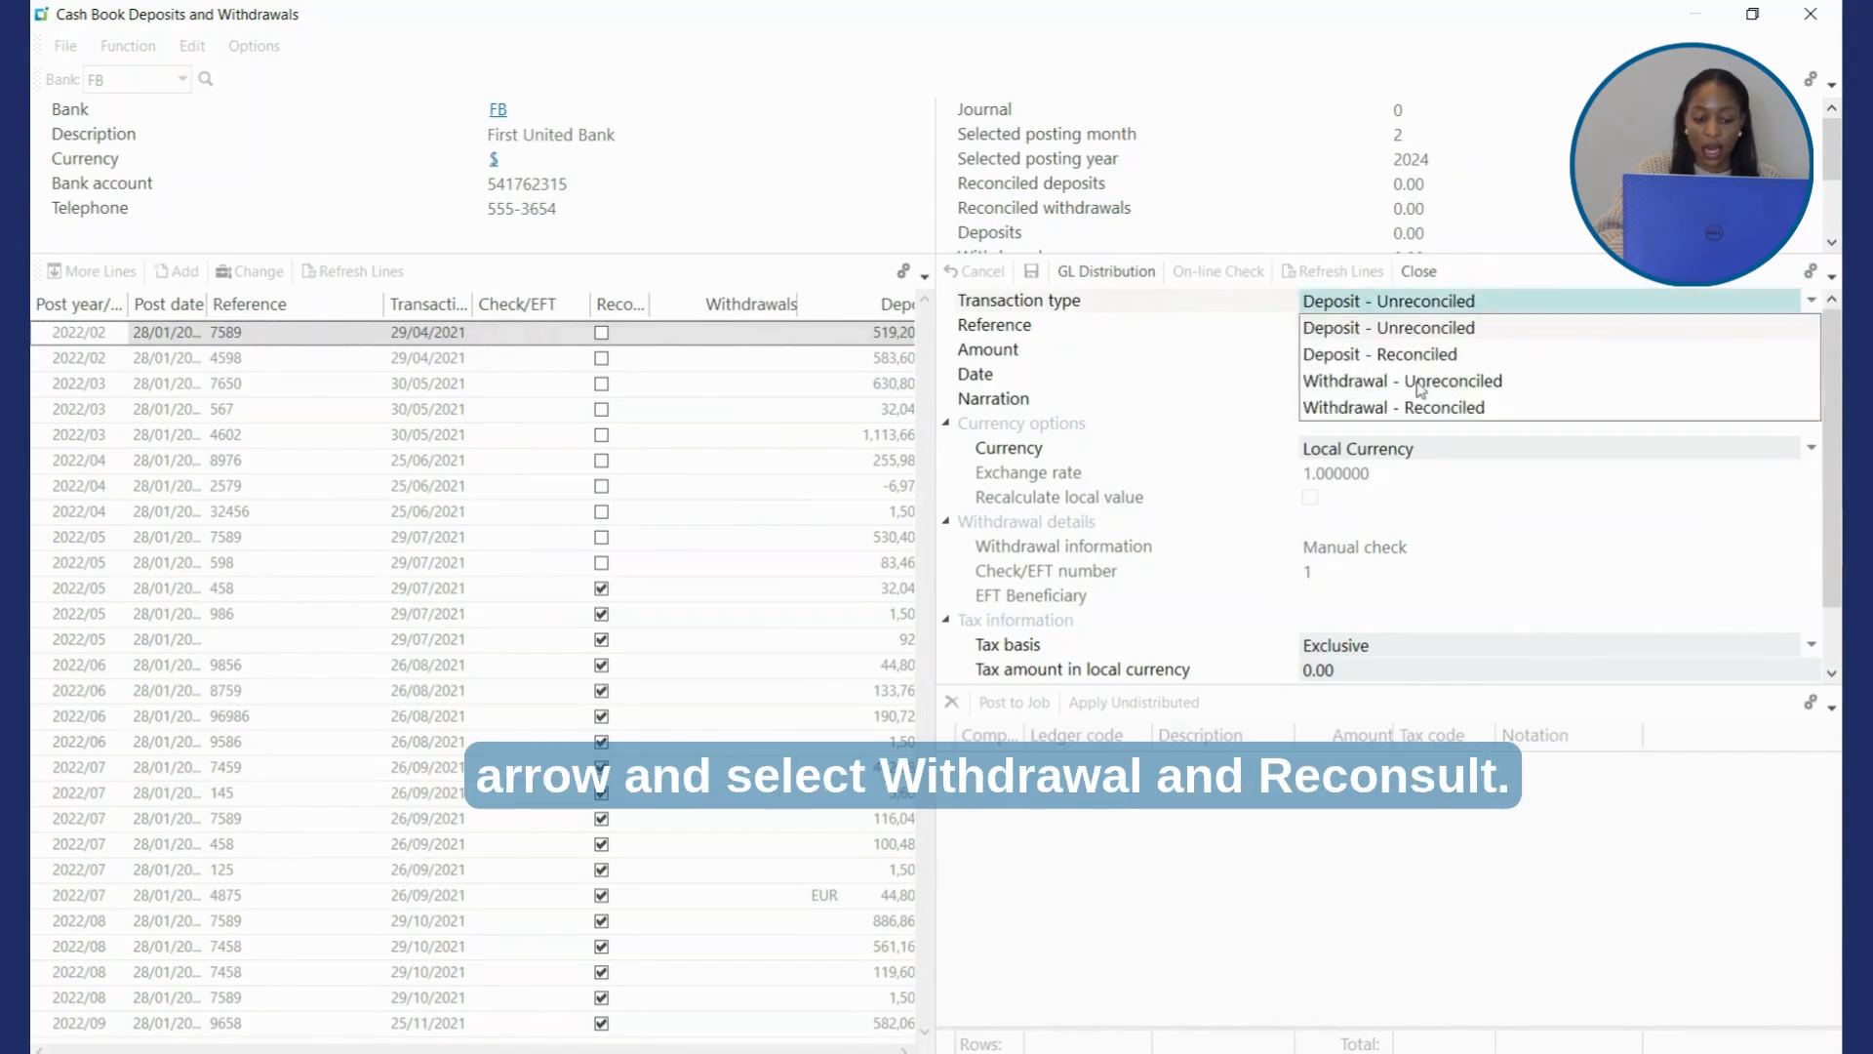
pyautogui.click(1449, 390)
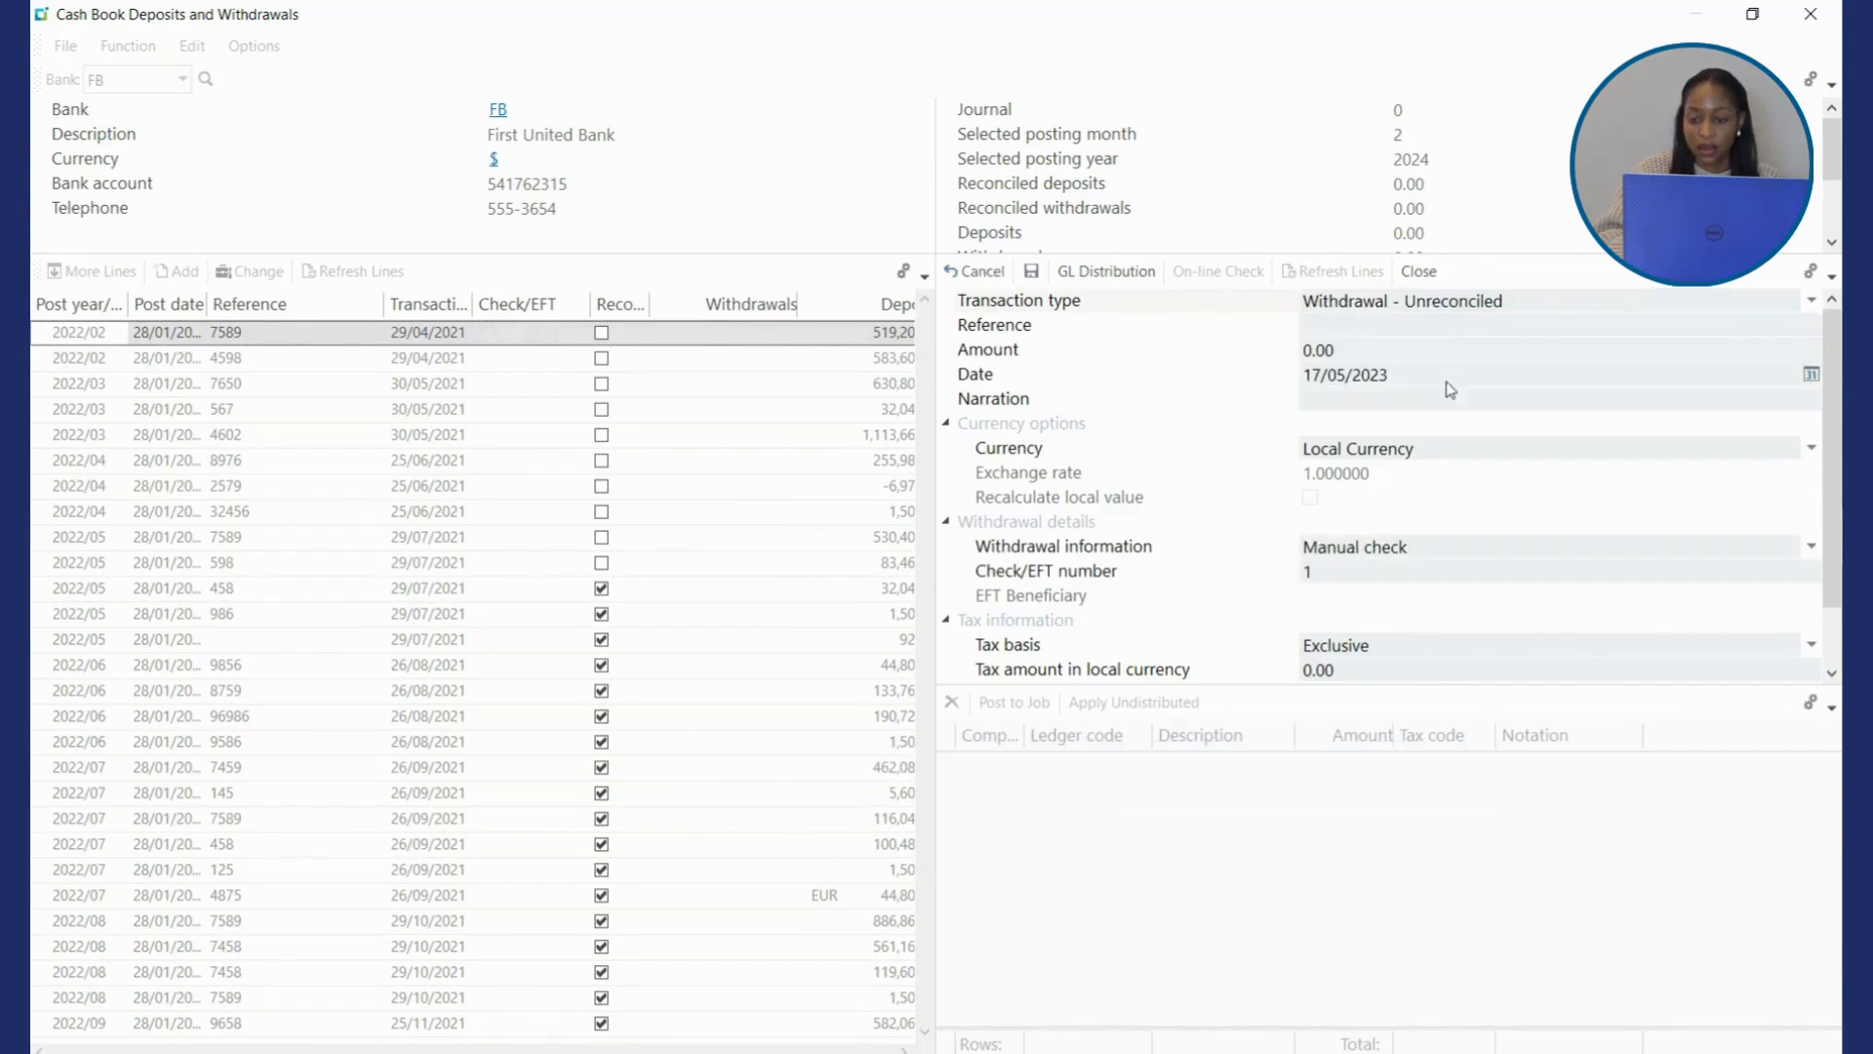
# Step: Set the withdrawal's reference to "Drft 987" and its amount to 500.00, keeping the default date
pyautogui.click(1348, 327)
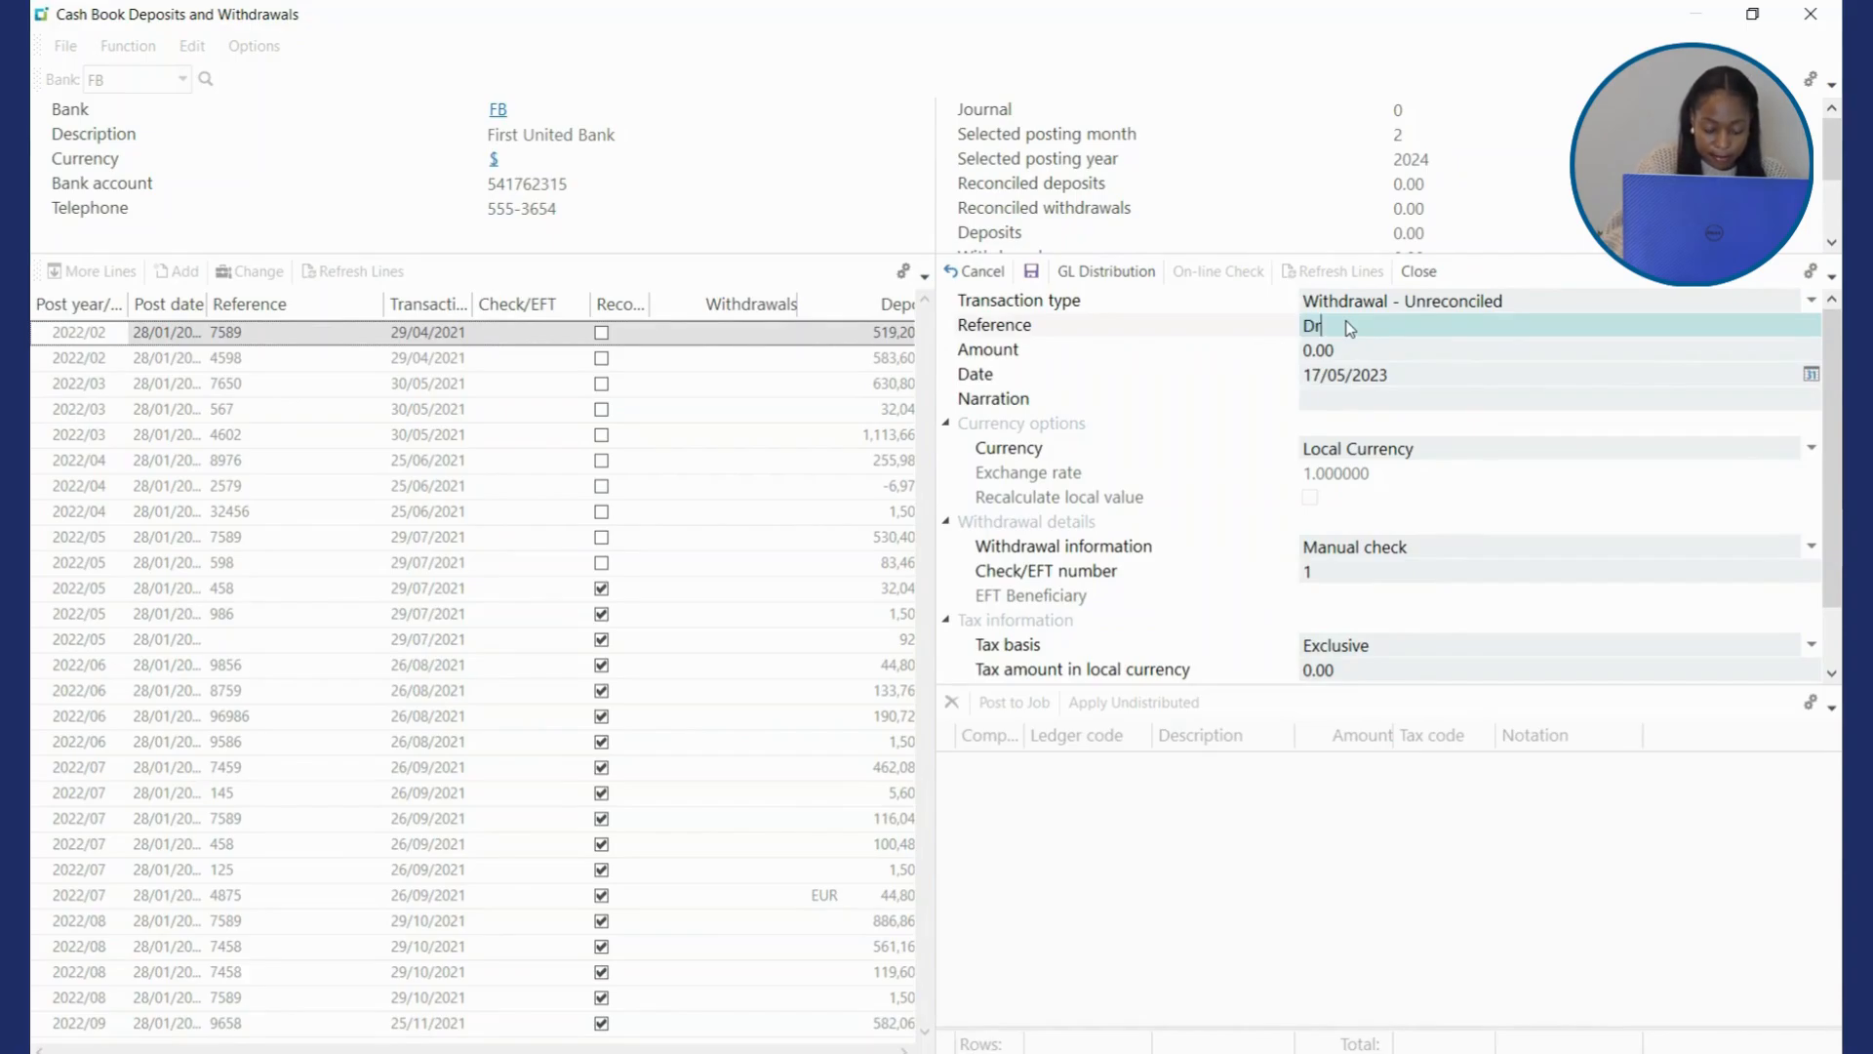
pyautogui.write('ft')
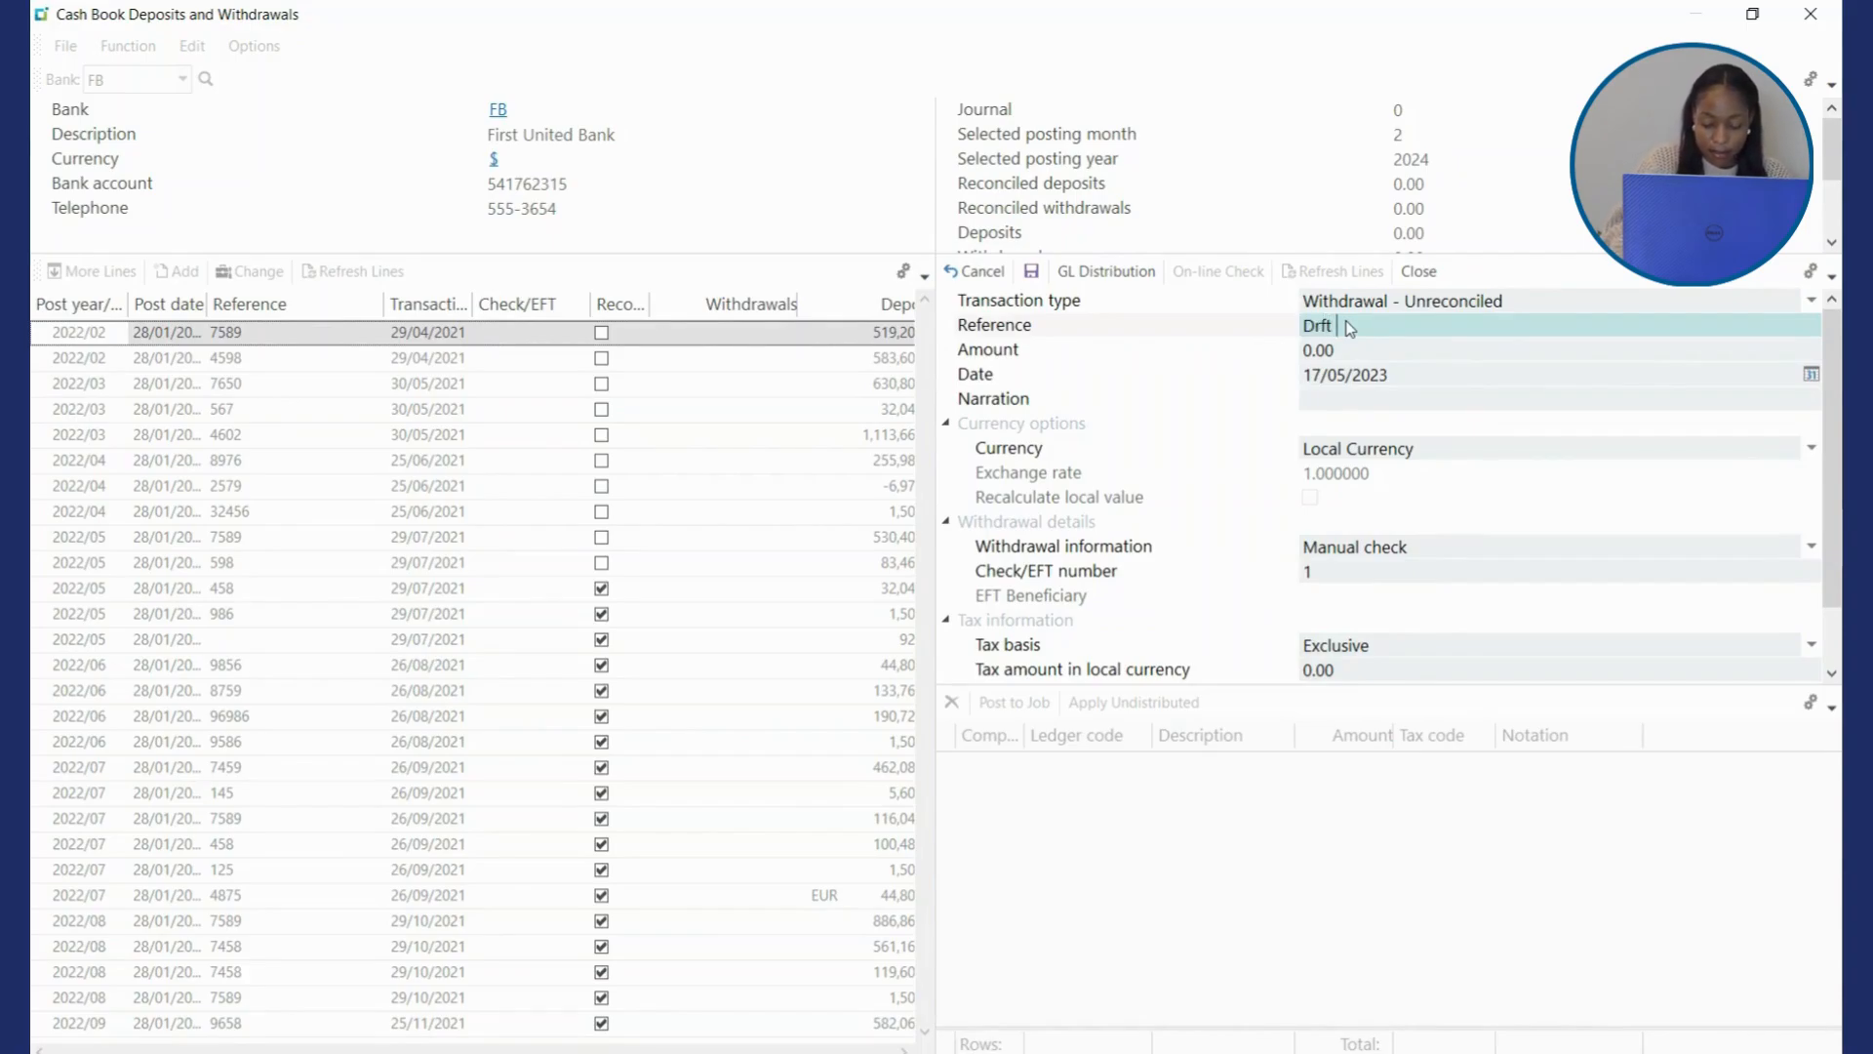
pyautogui.write(' 987')
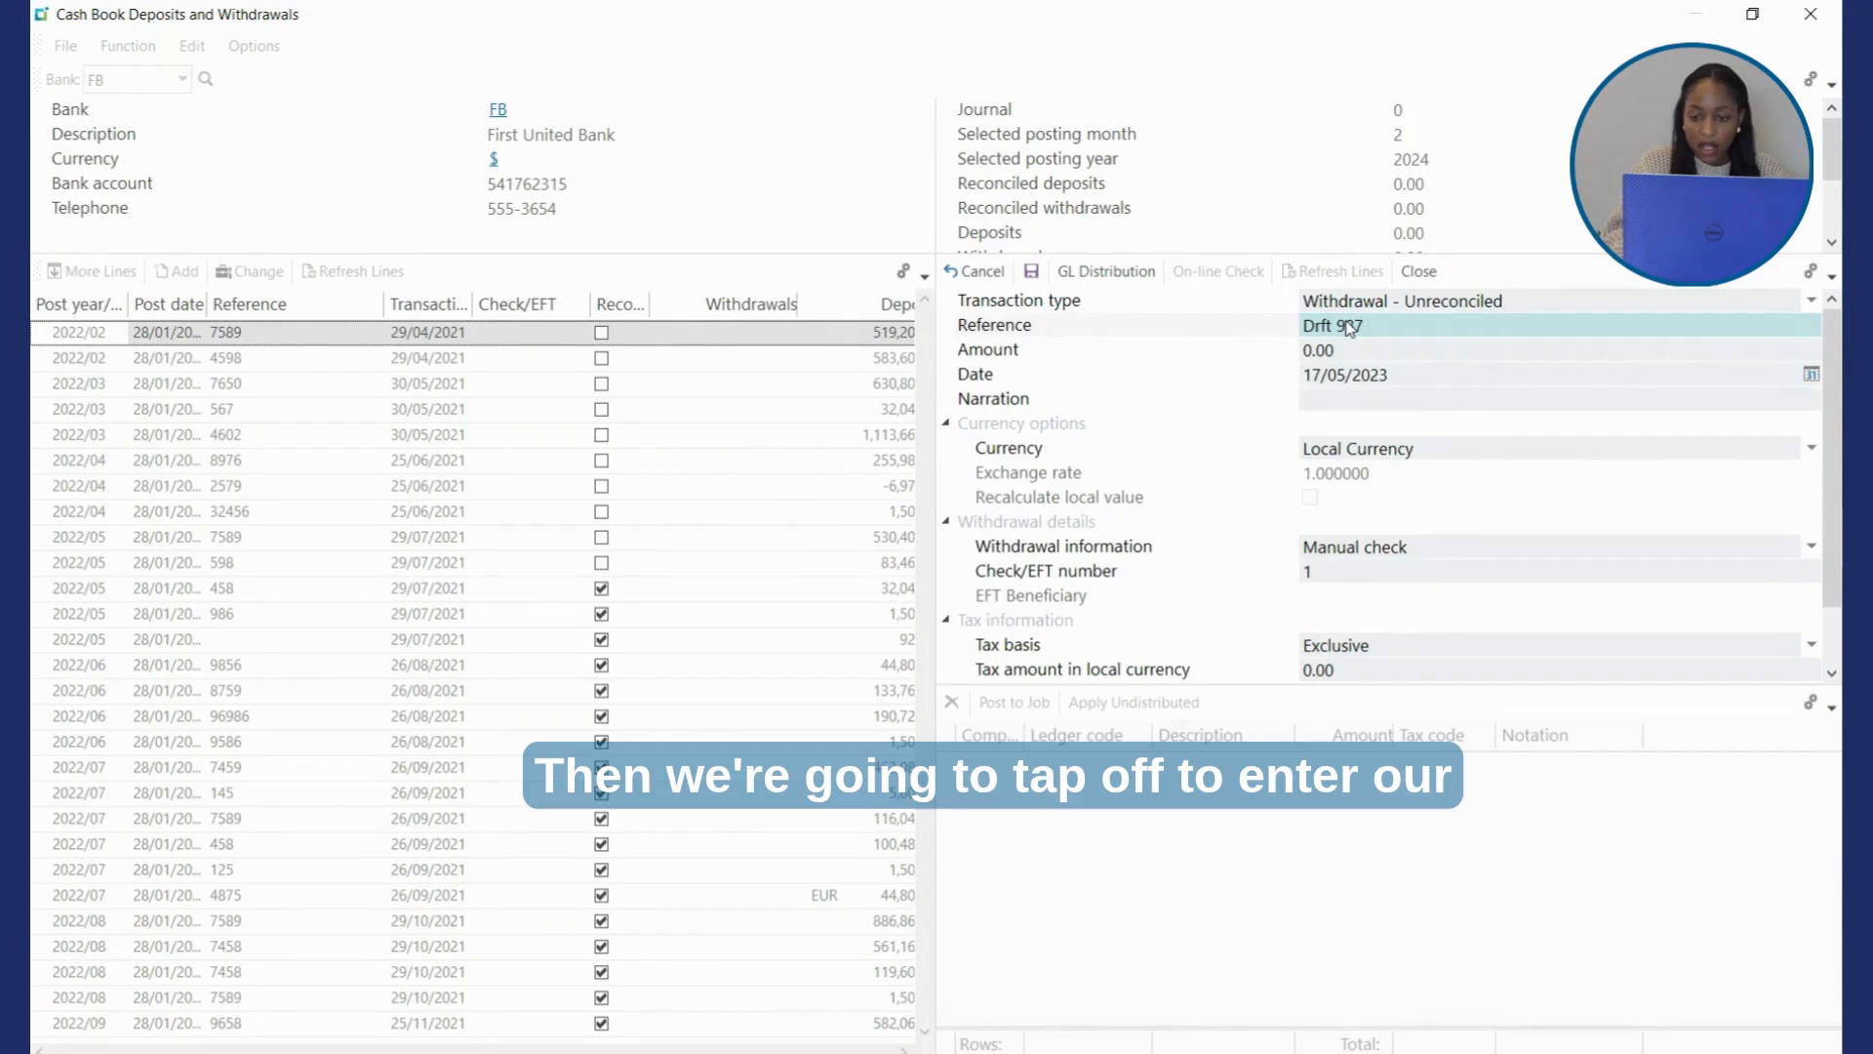
pyautogui.press('Tab')
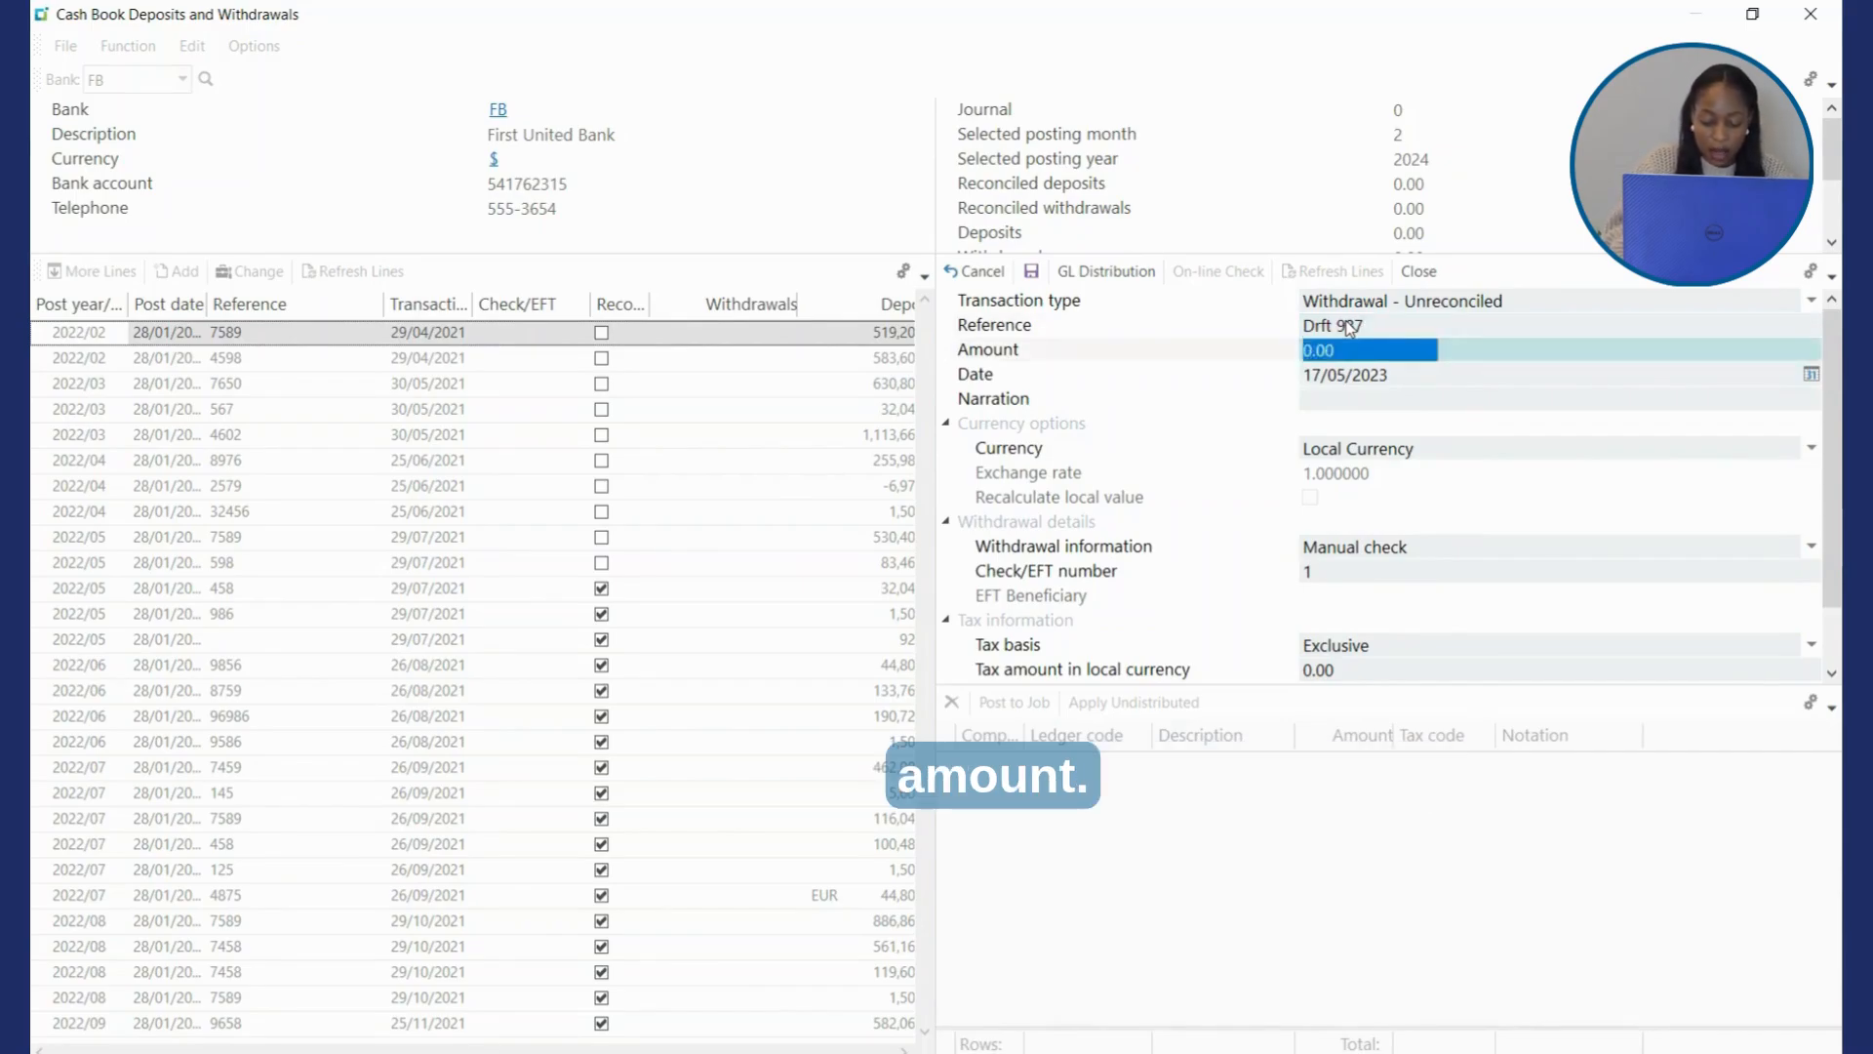
pyautogui.write('50')
pyautogui.press('Tab')
pyautogui.press('Tab')
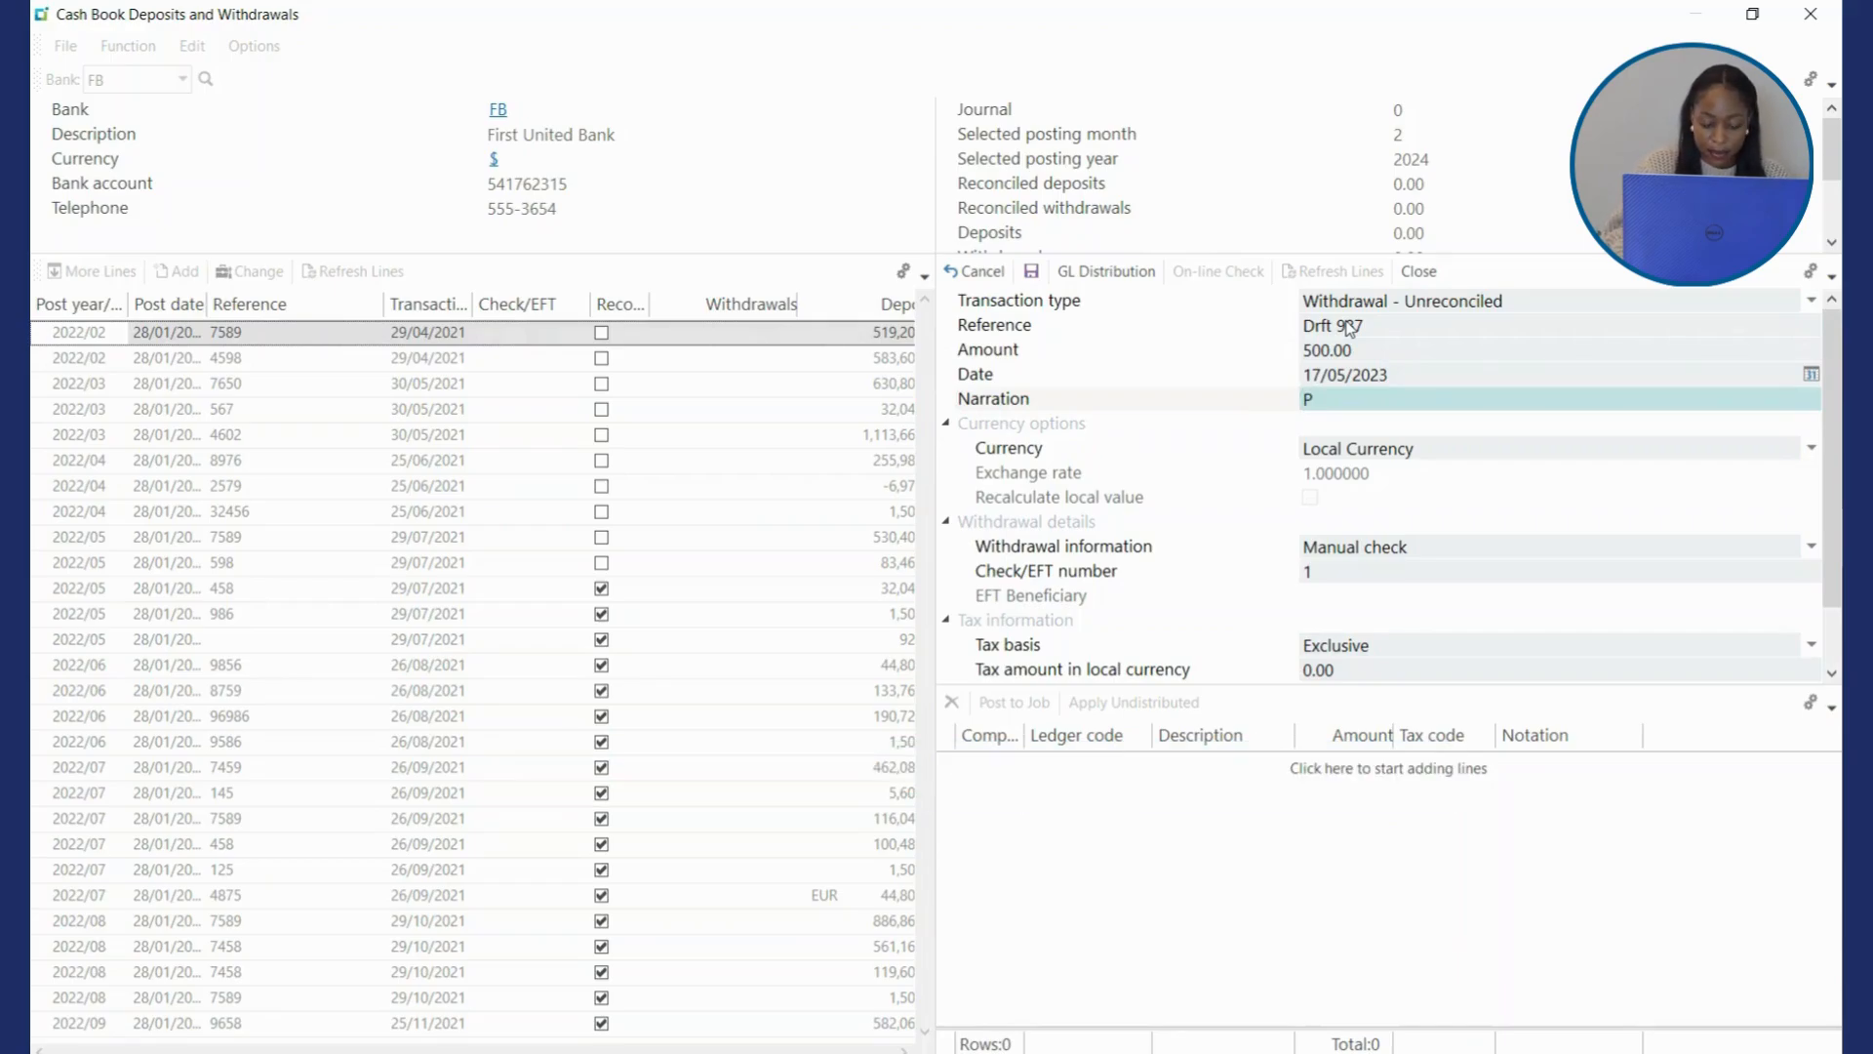
# Step: Fill in the withdrawal's narration with the payee's name followed by "advertising"
pyautogui.write('P bla')
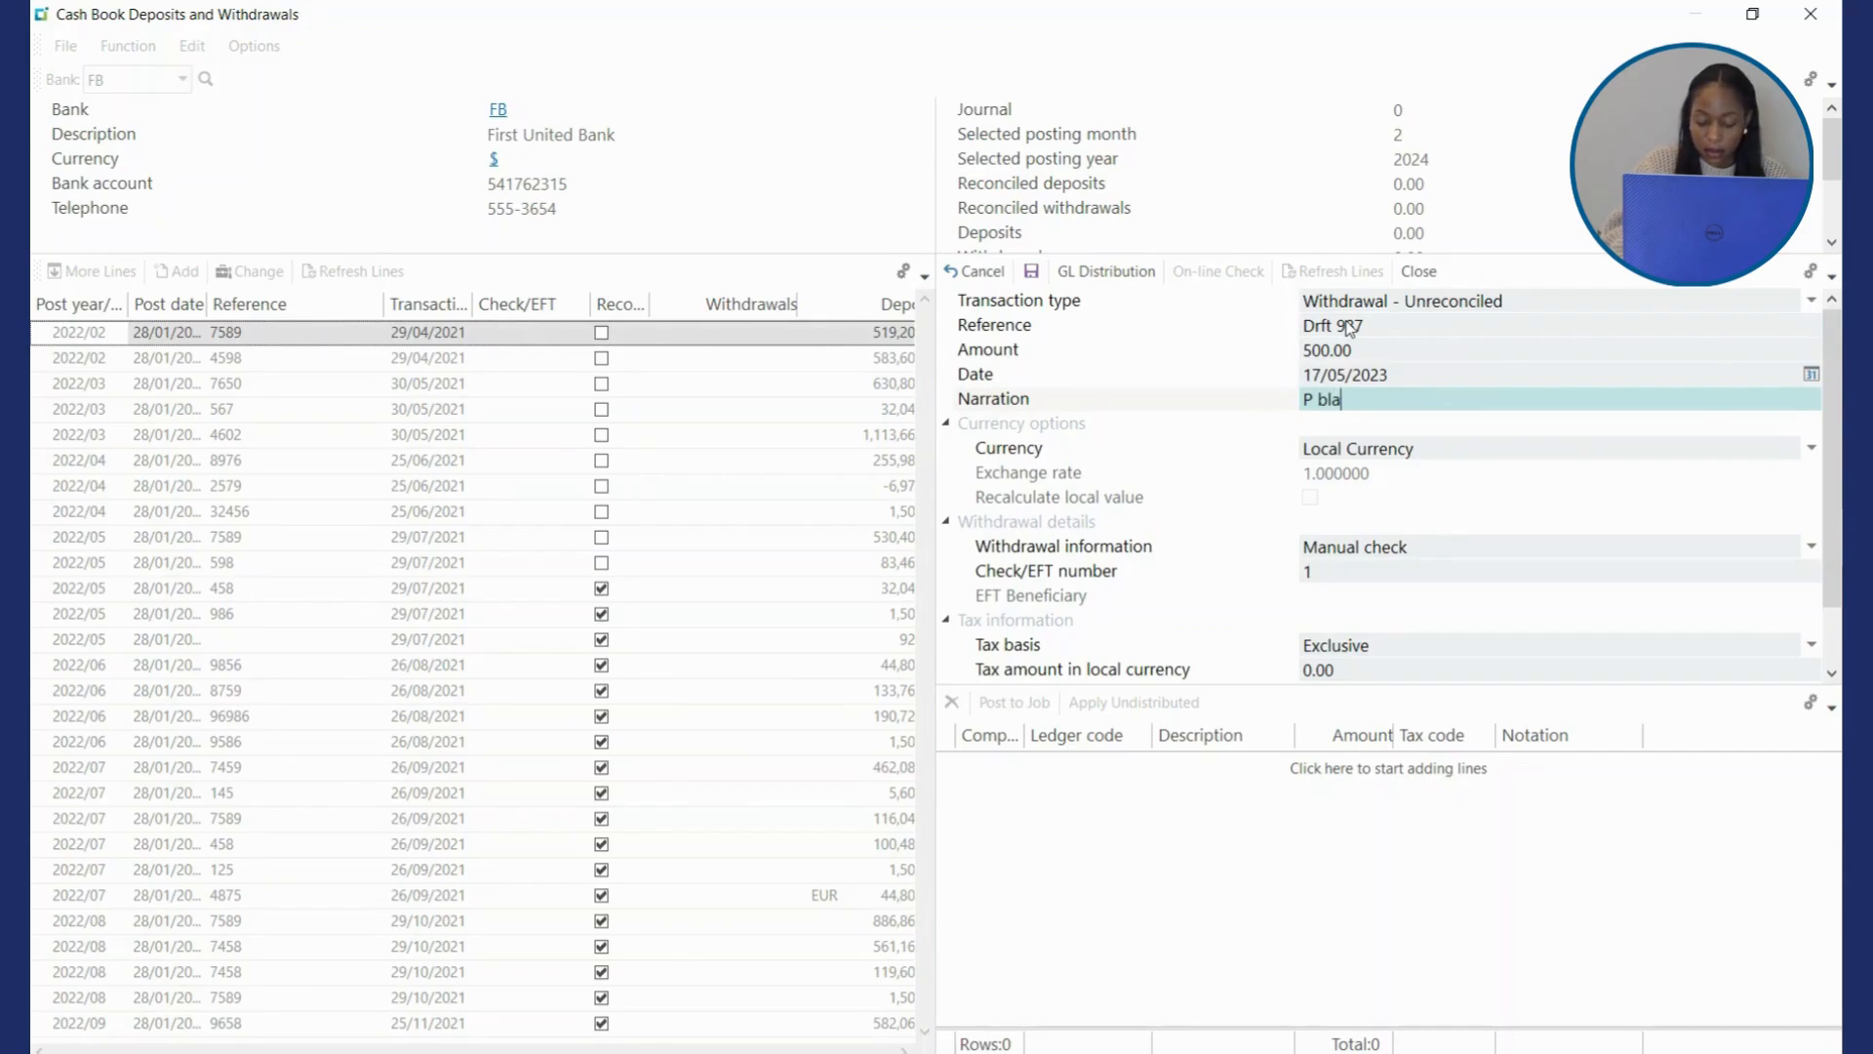
pyautogui.write('ckm')
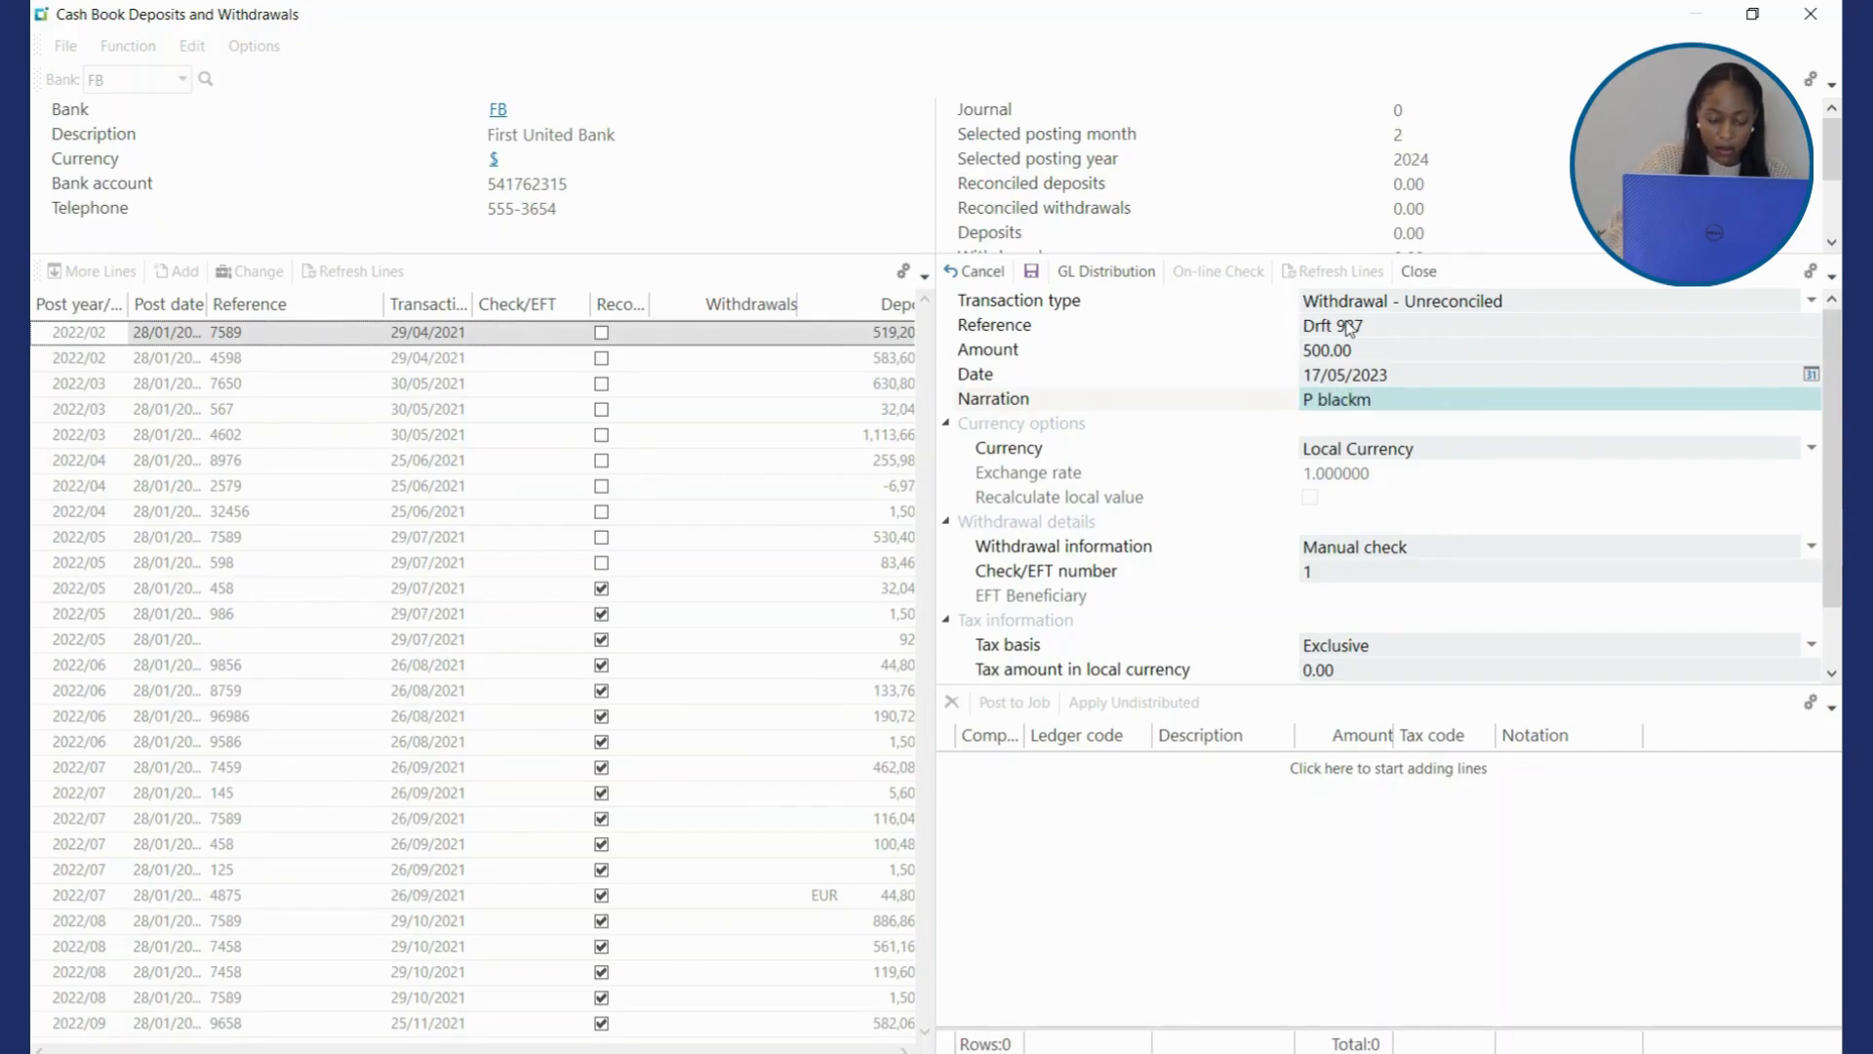
pyautogui.write('ore adver')
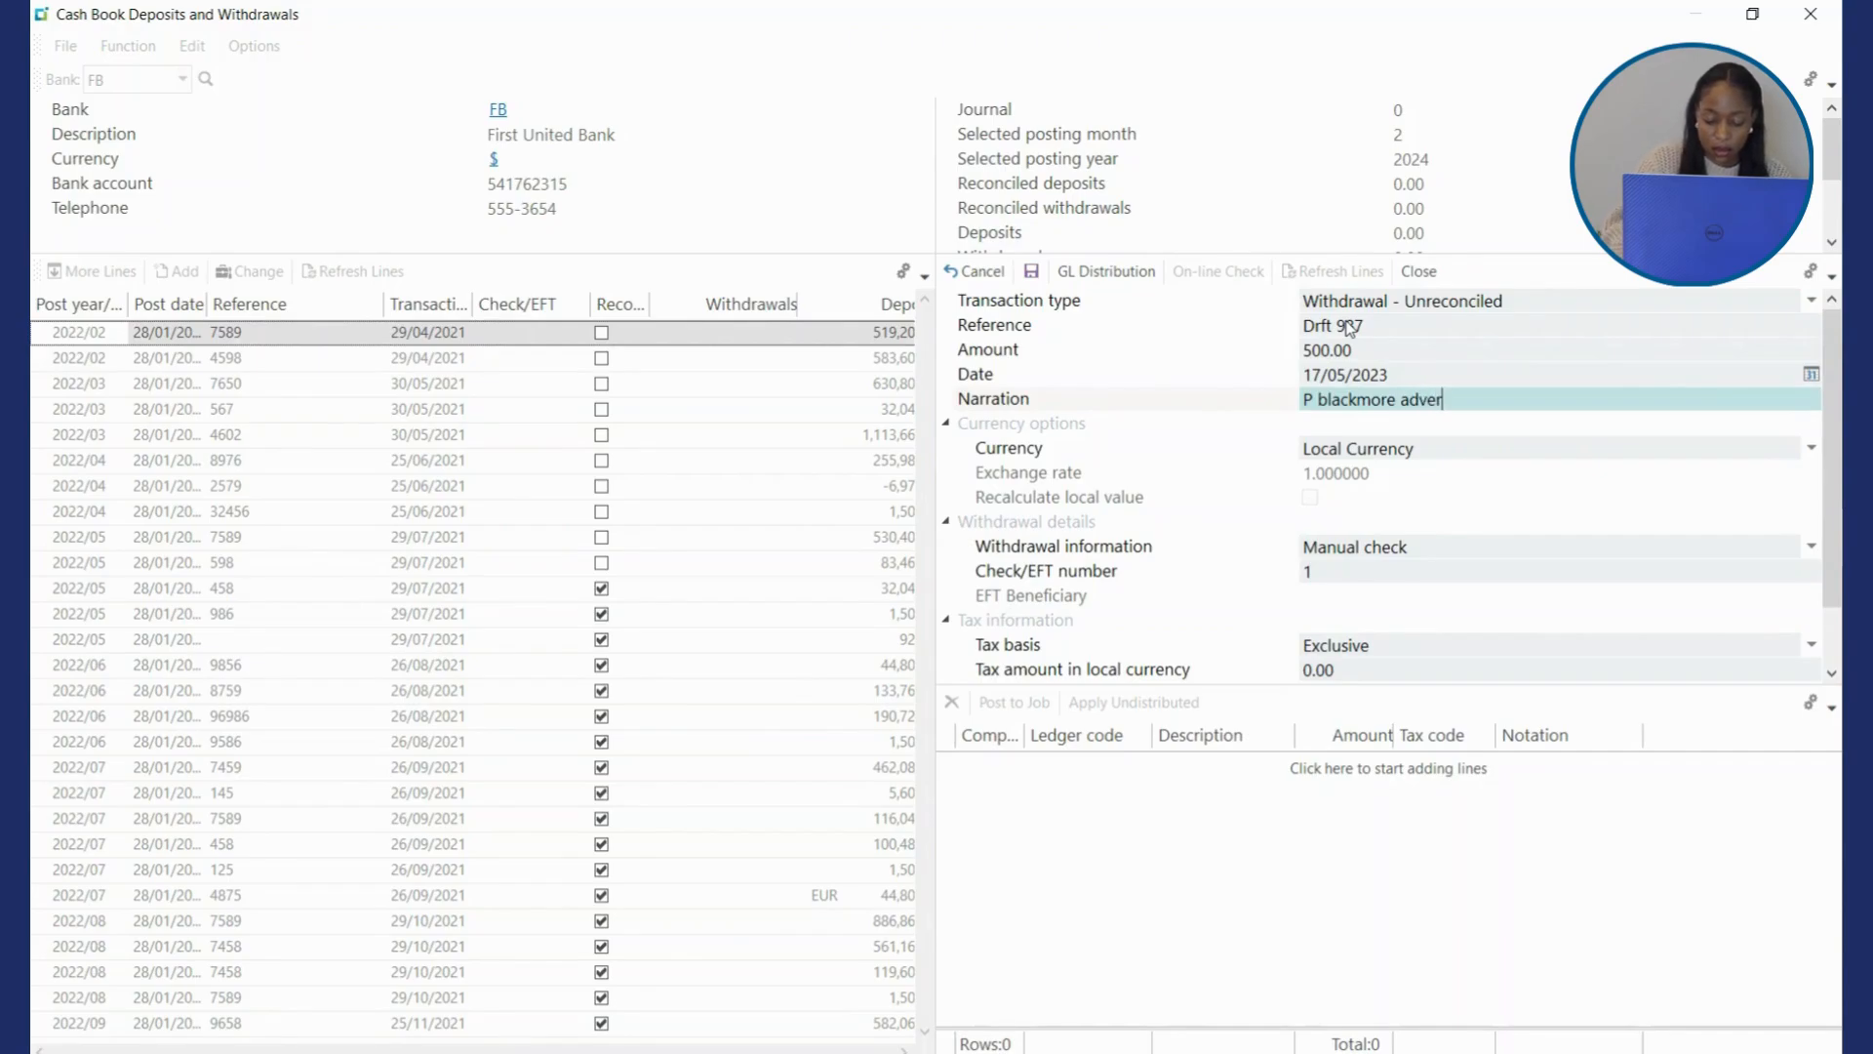
pyautogui.write('tising')
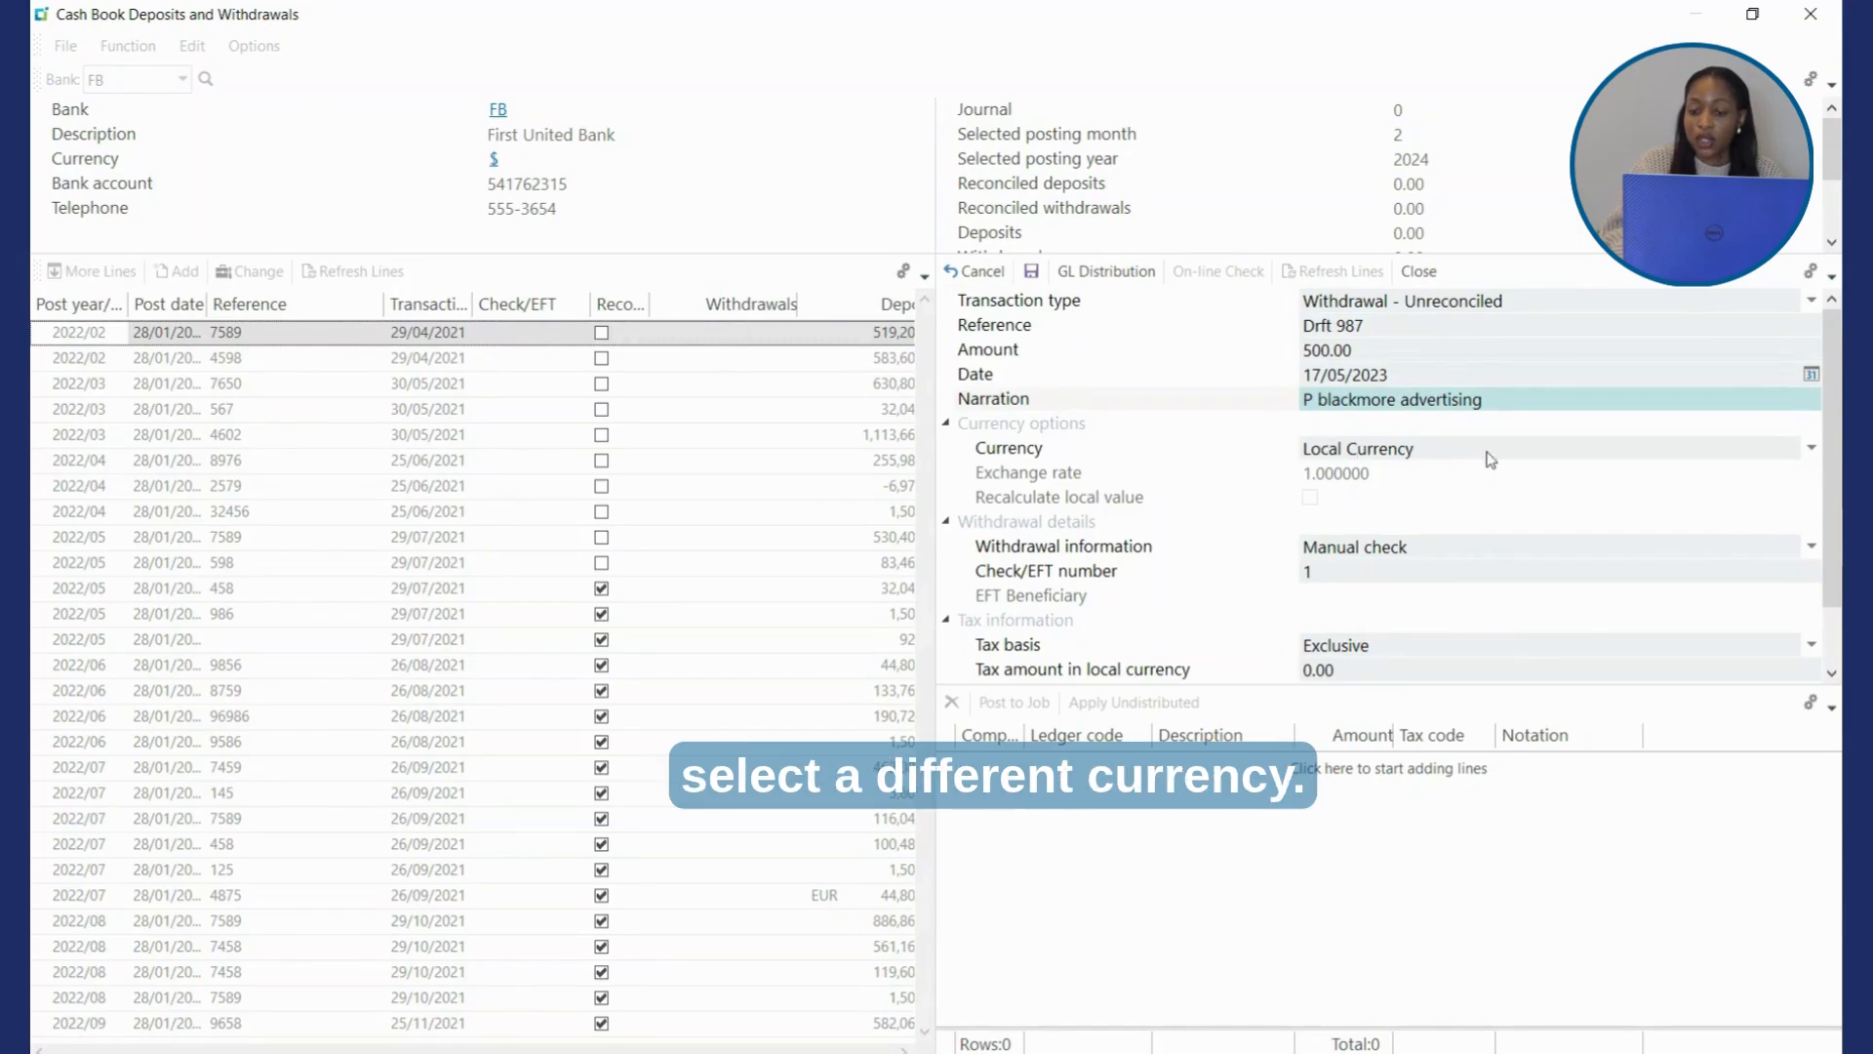
# Step: Set the withdrawal's currency to Euros with an exchange rate of 0.885
pyautogui.click(1812, 450)
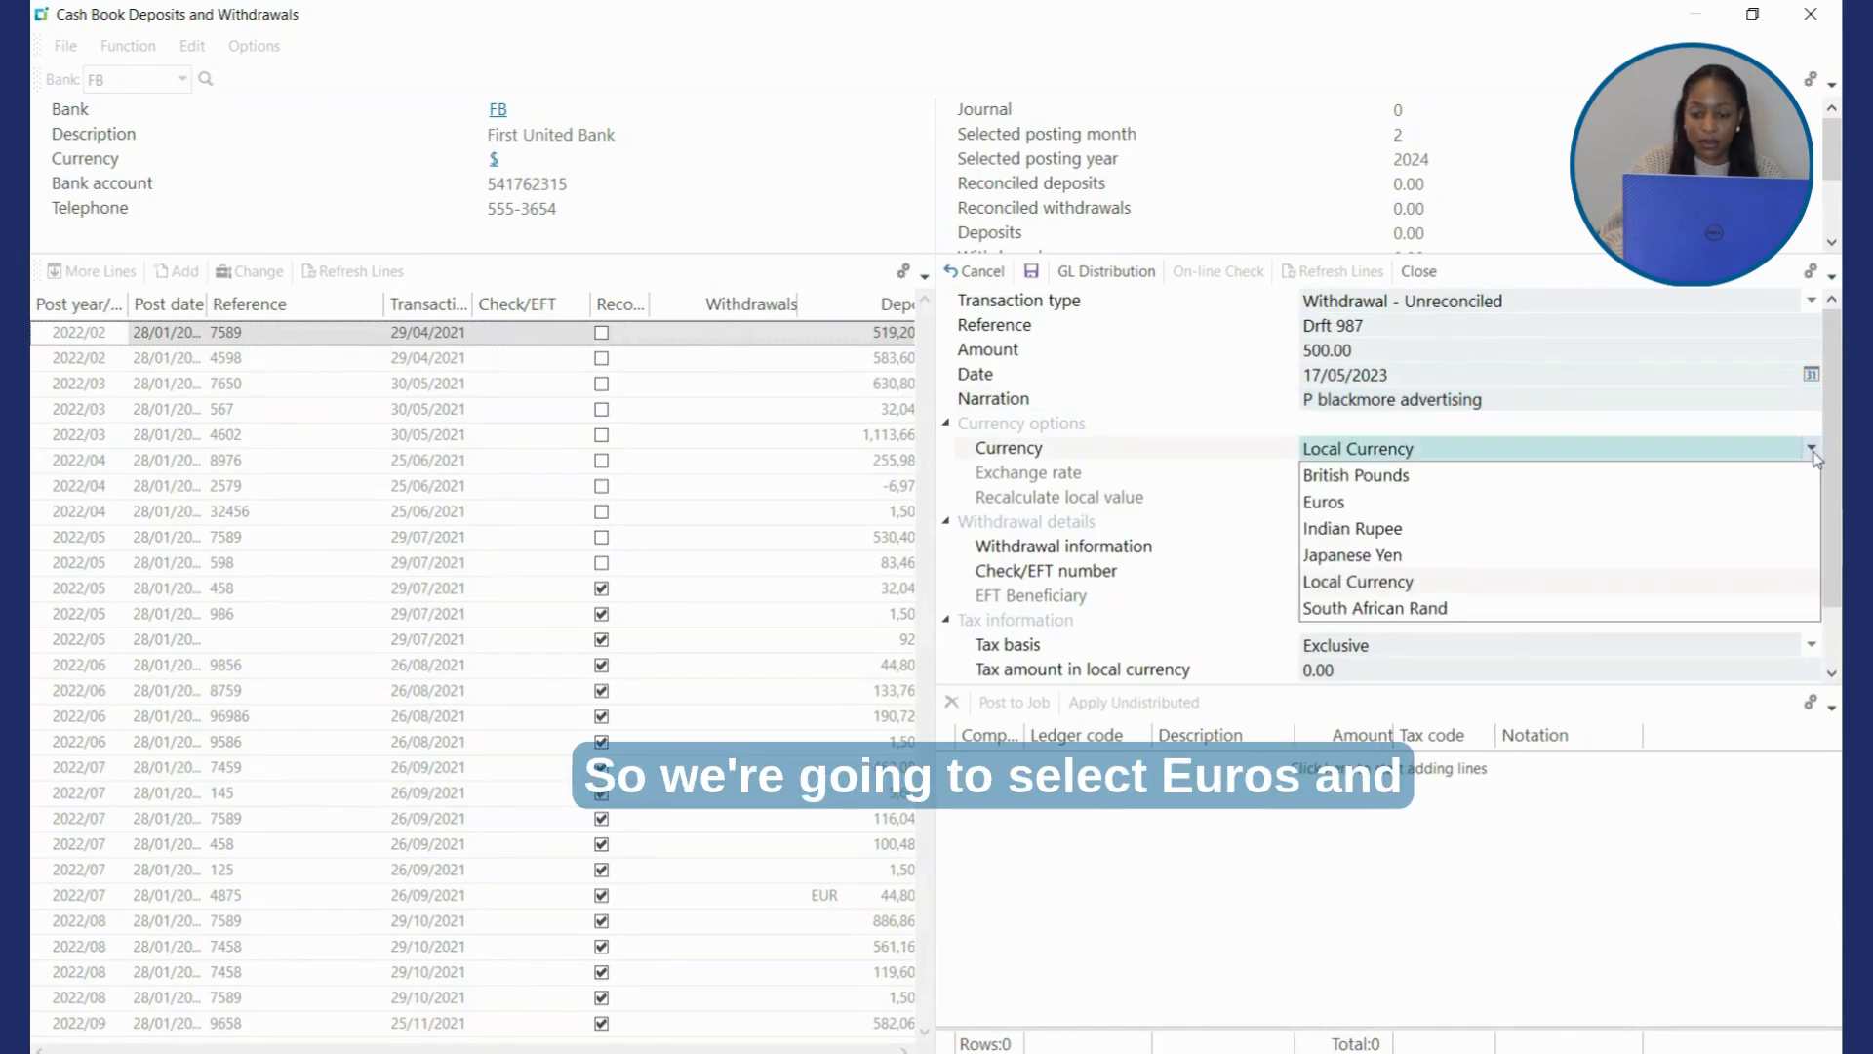
pyautogui.click(1331, 504)
pyautogui.click(1390, 474)
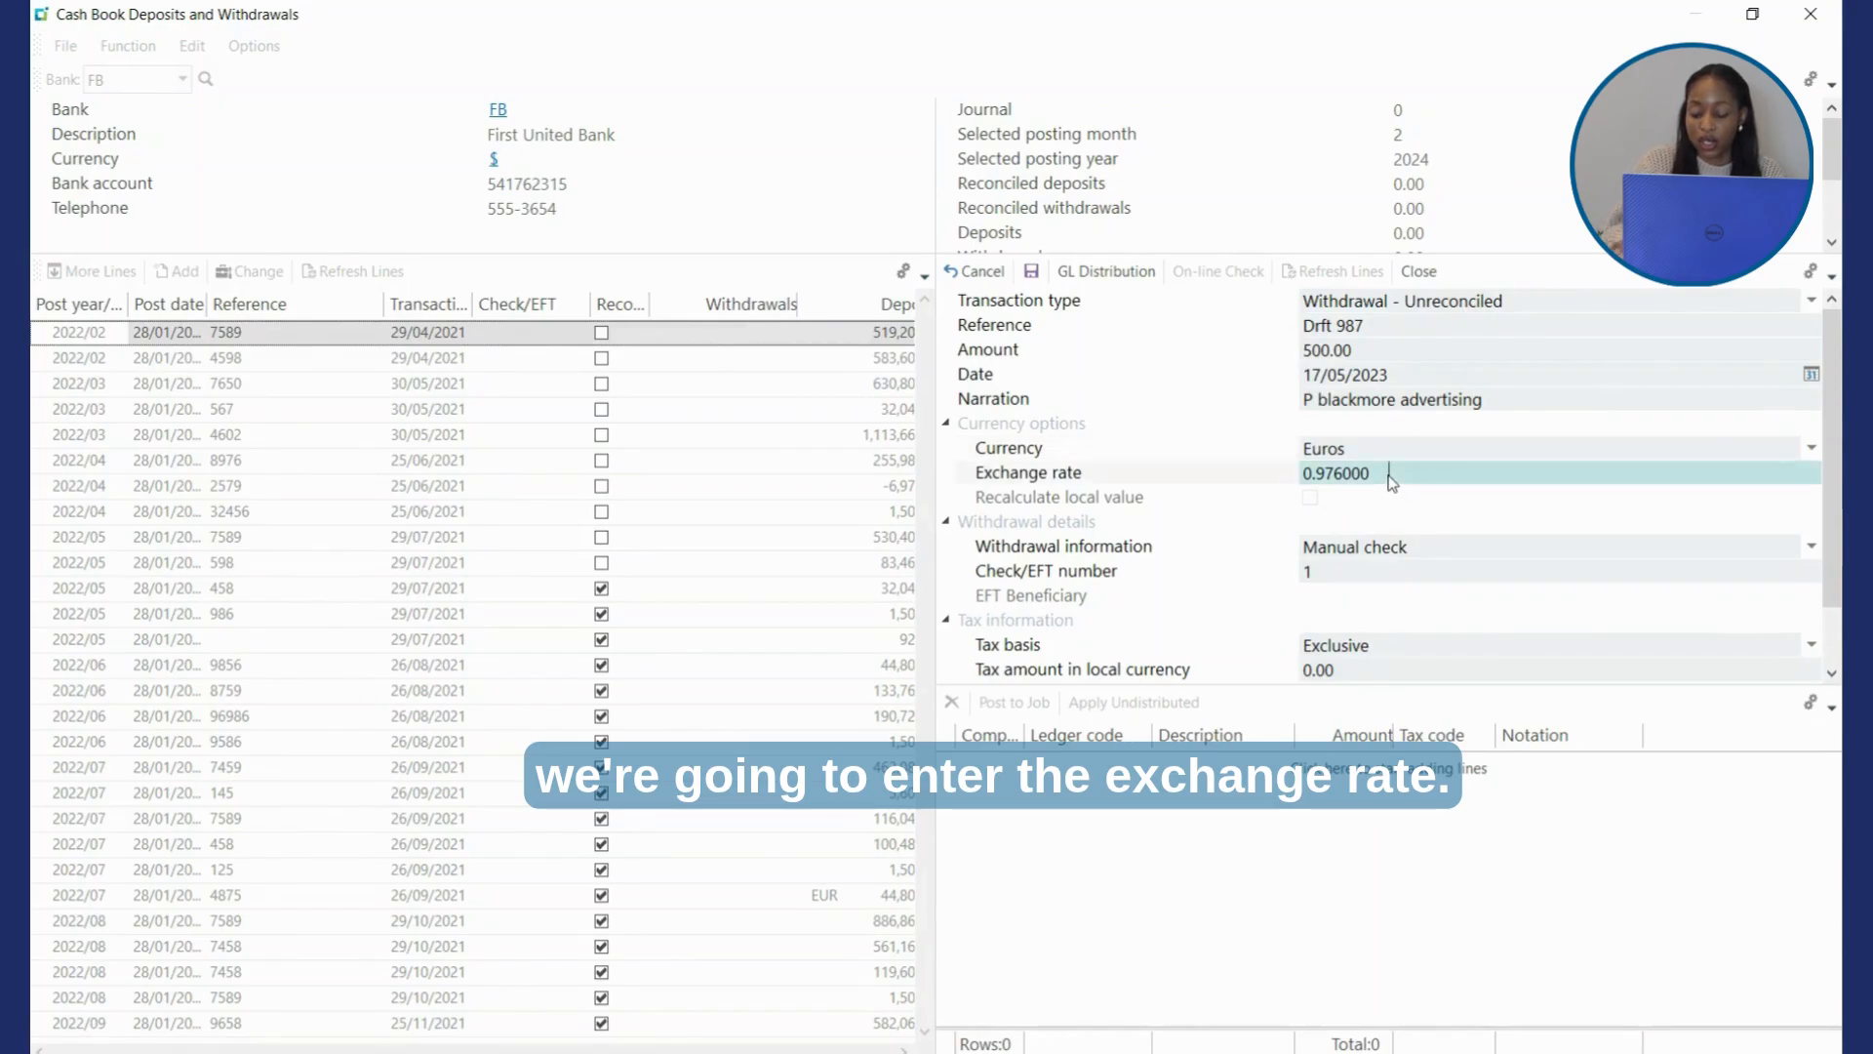
pyautogui.press('BackSpace')
pyautogui.press('BackSpace')
pyautogui.press('BackSpace')
pyautogui.press('BackSpace')
pyautogui.press('BackSpace')
pyautogui.press('BackSpace')
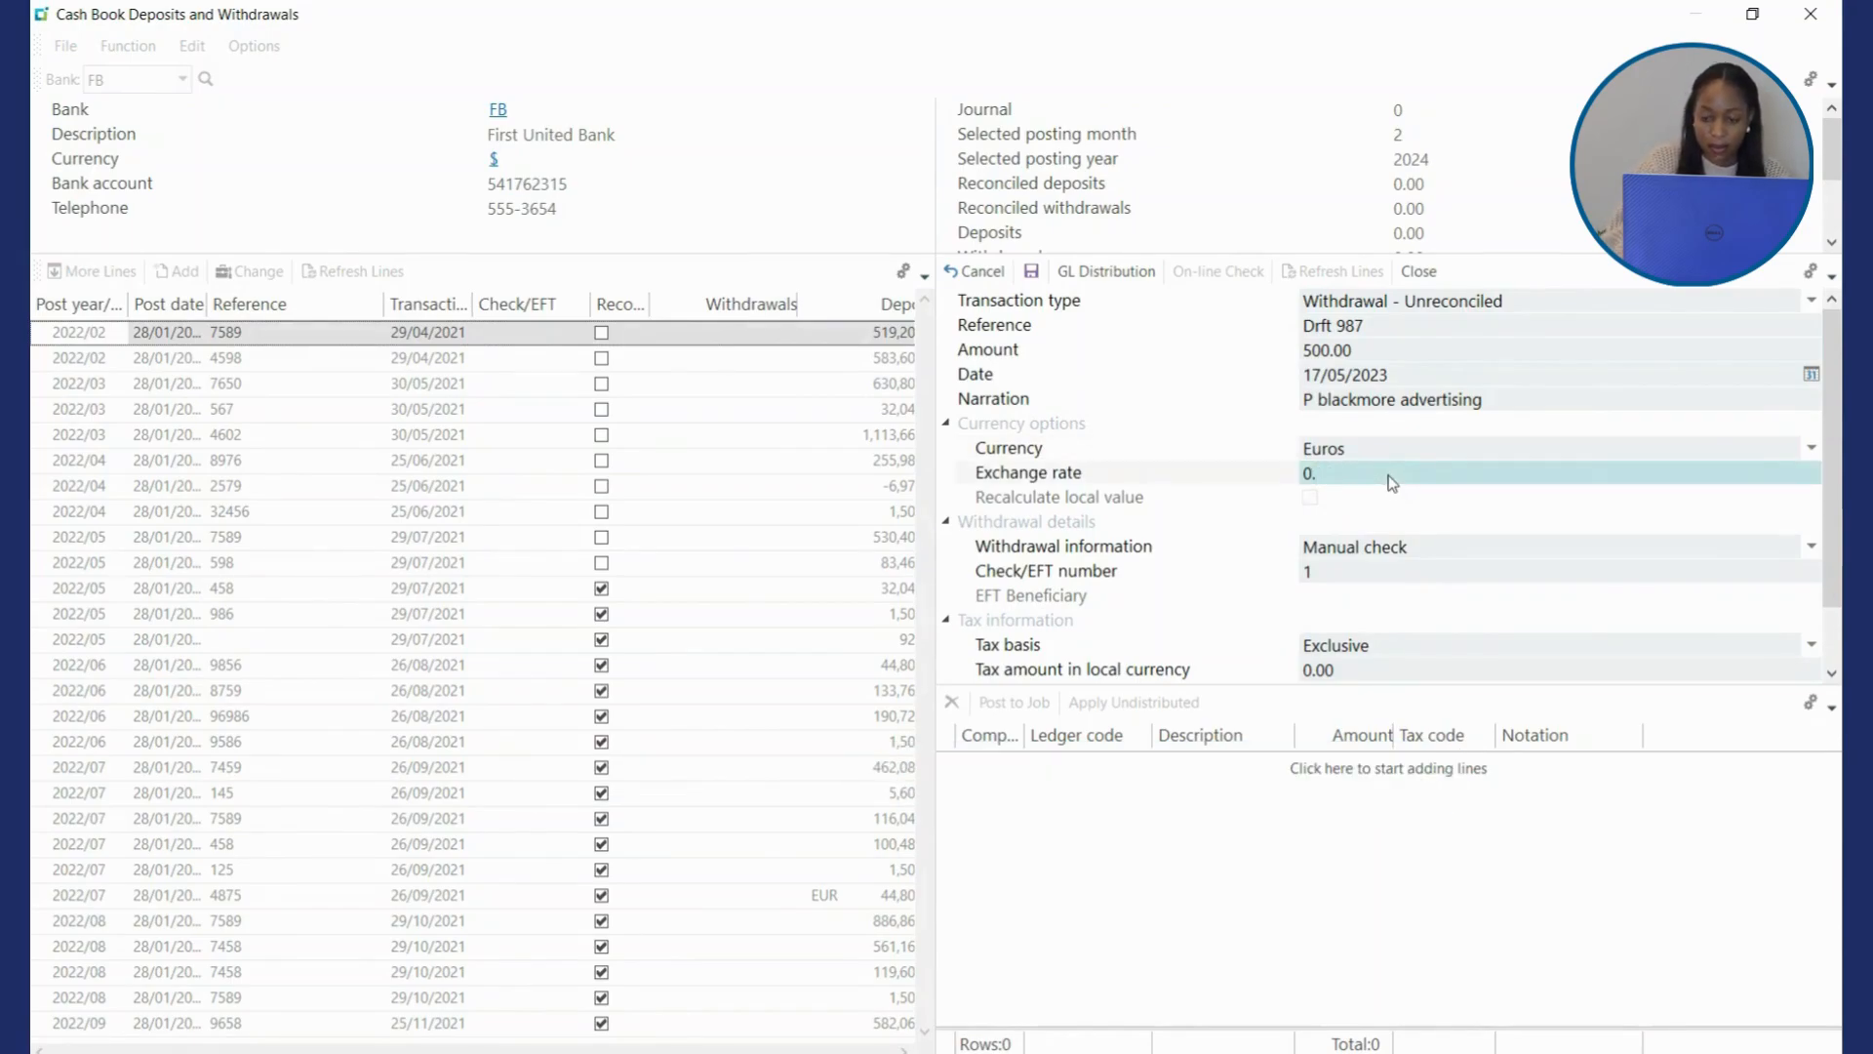
pyautogui.write('885')
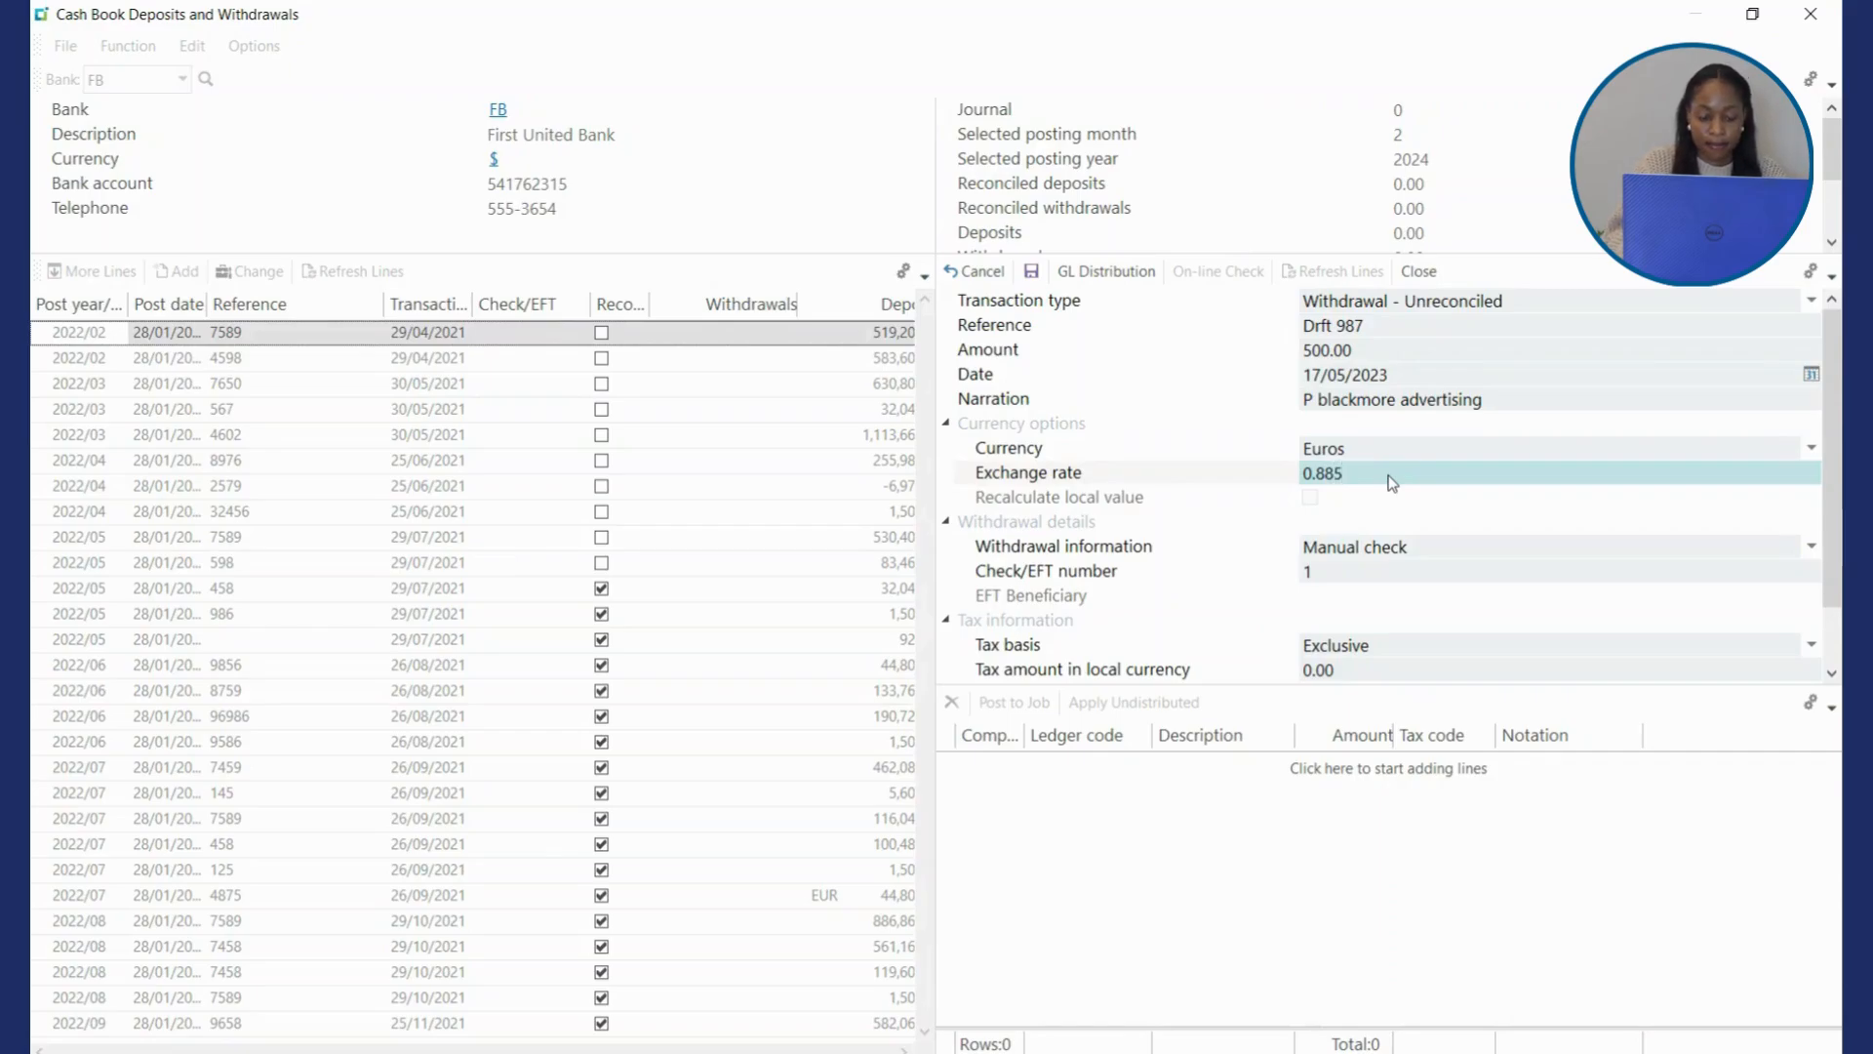
pyautogui.press('Tab')
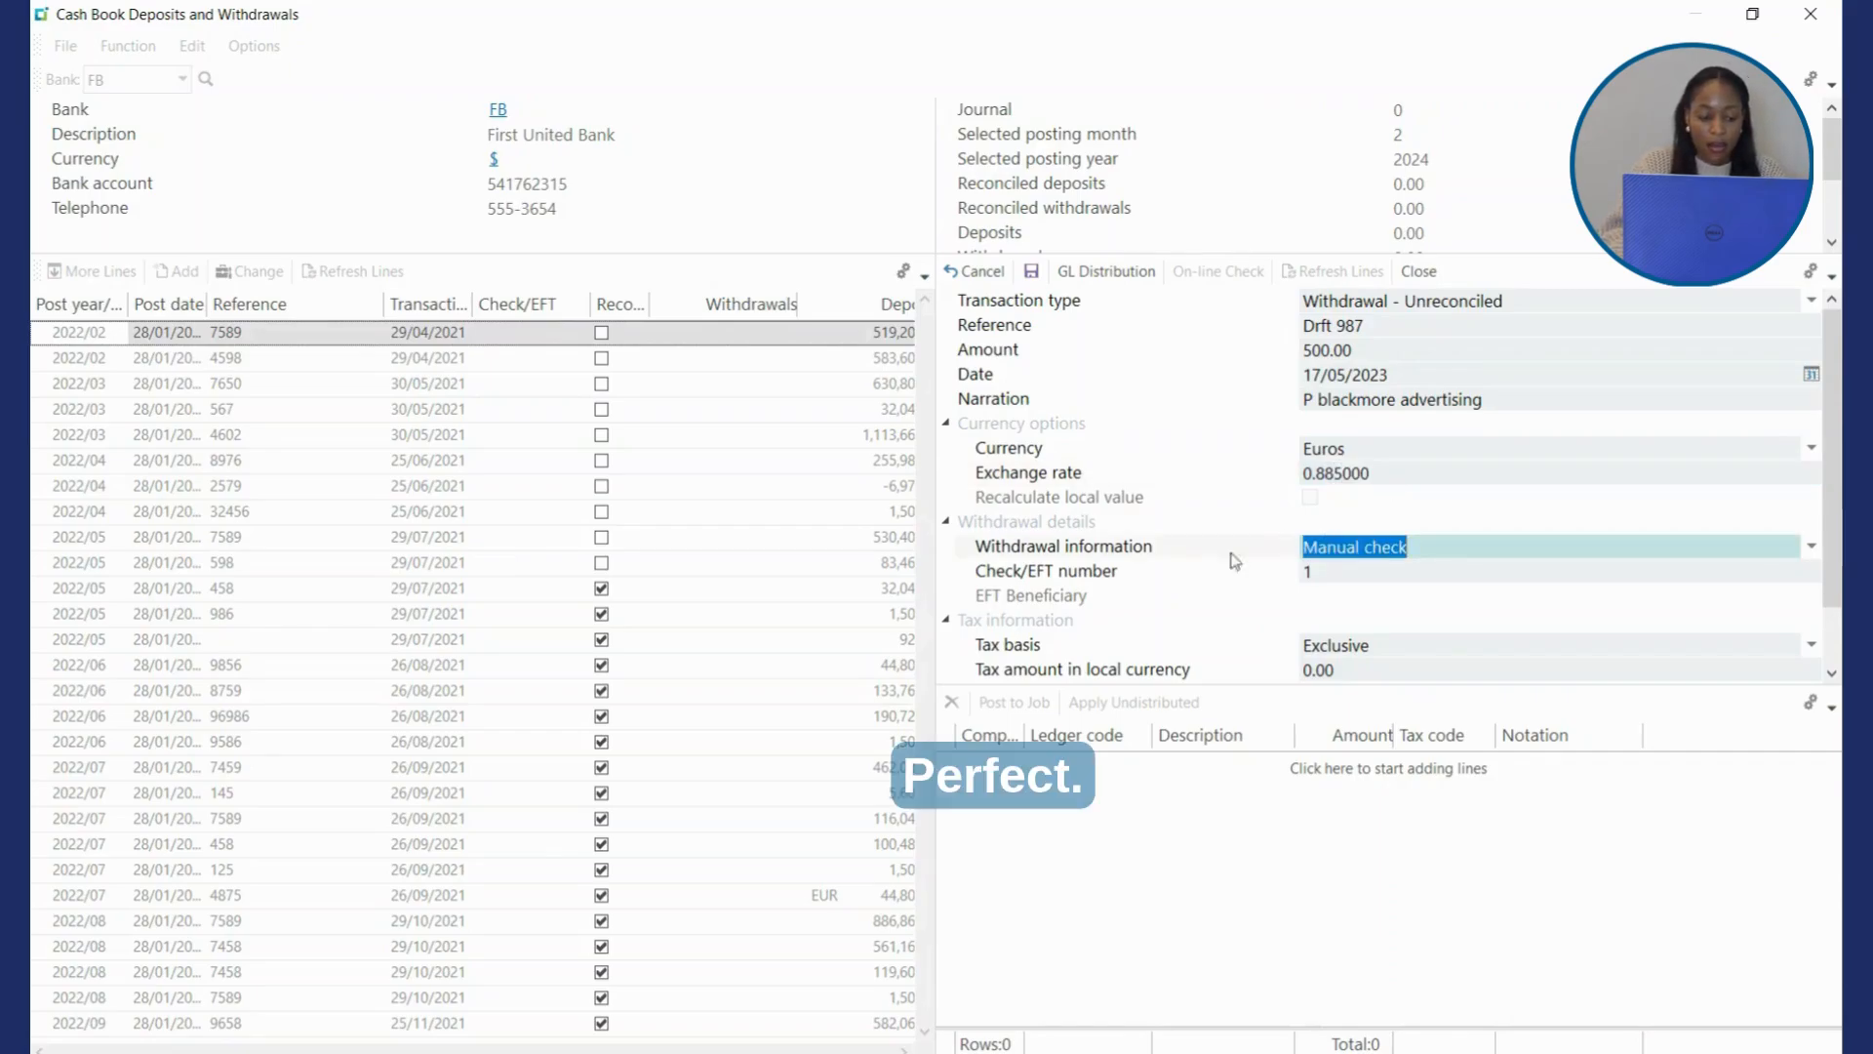
# Step: Set the withdrawal information to No check number required and start the withdrawal's GL distribution
pyautogui.click(1811, 546)
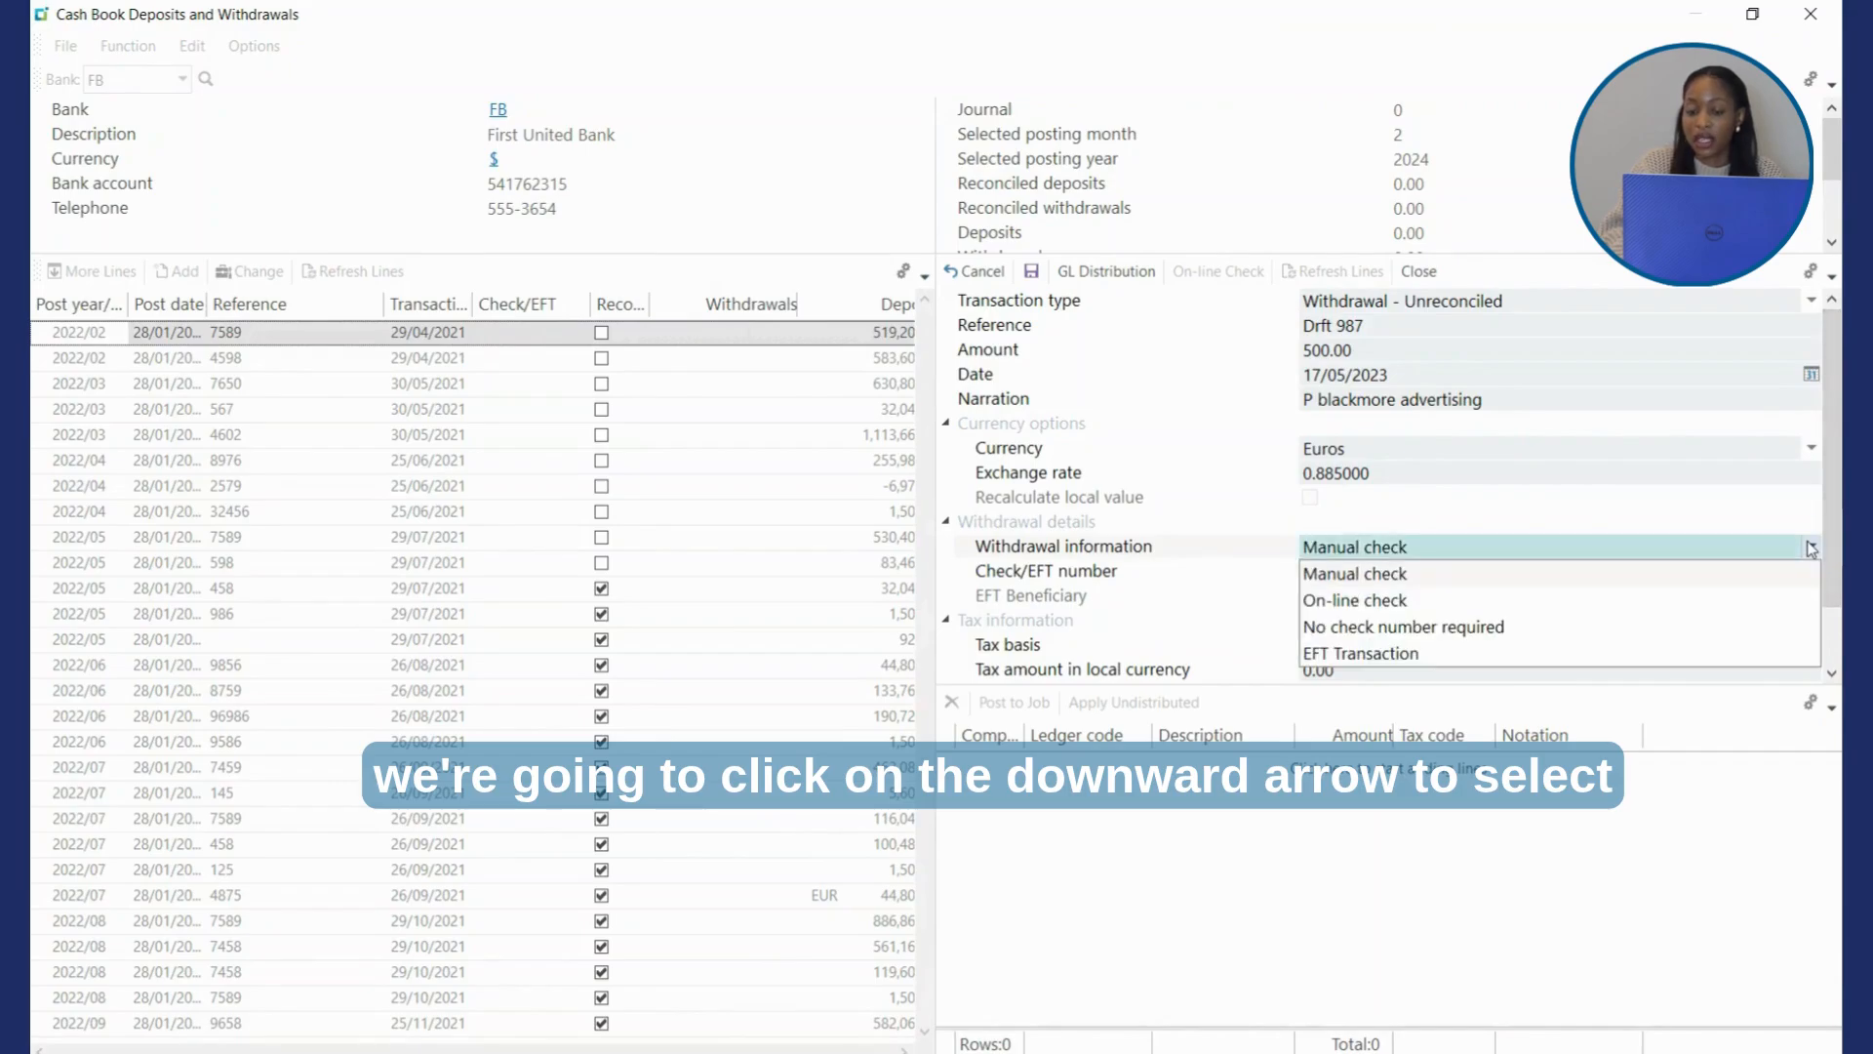
pyautogui.click(1323, 627)
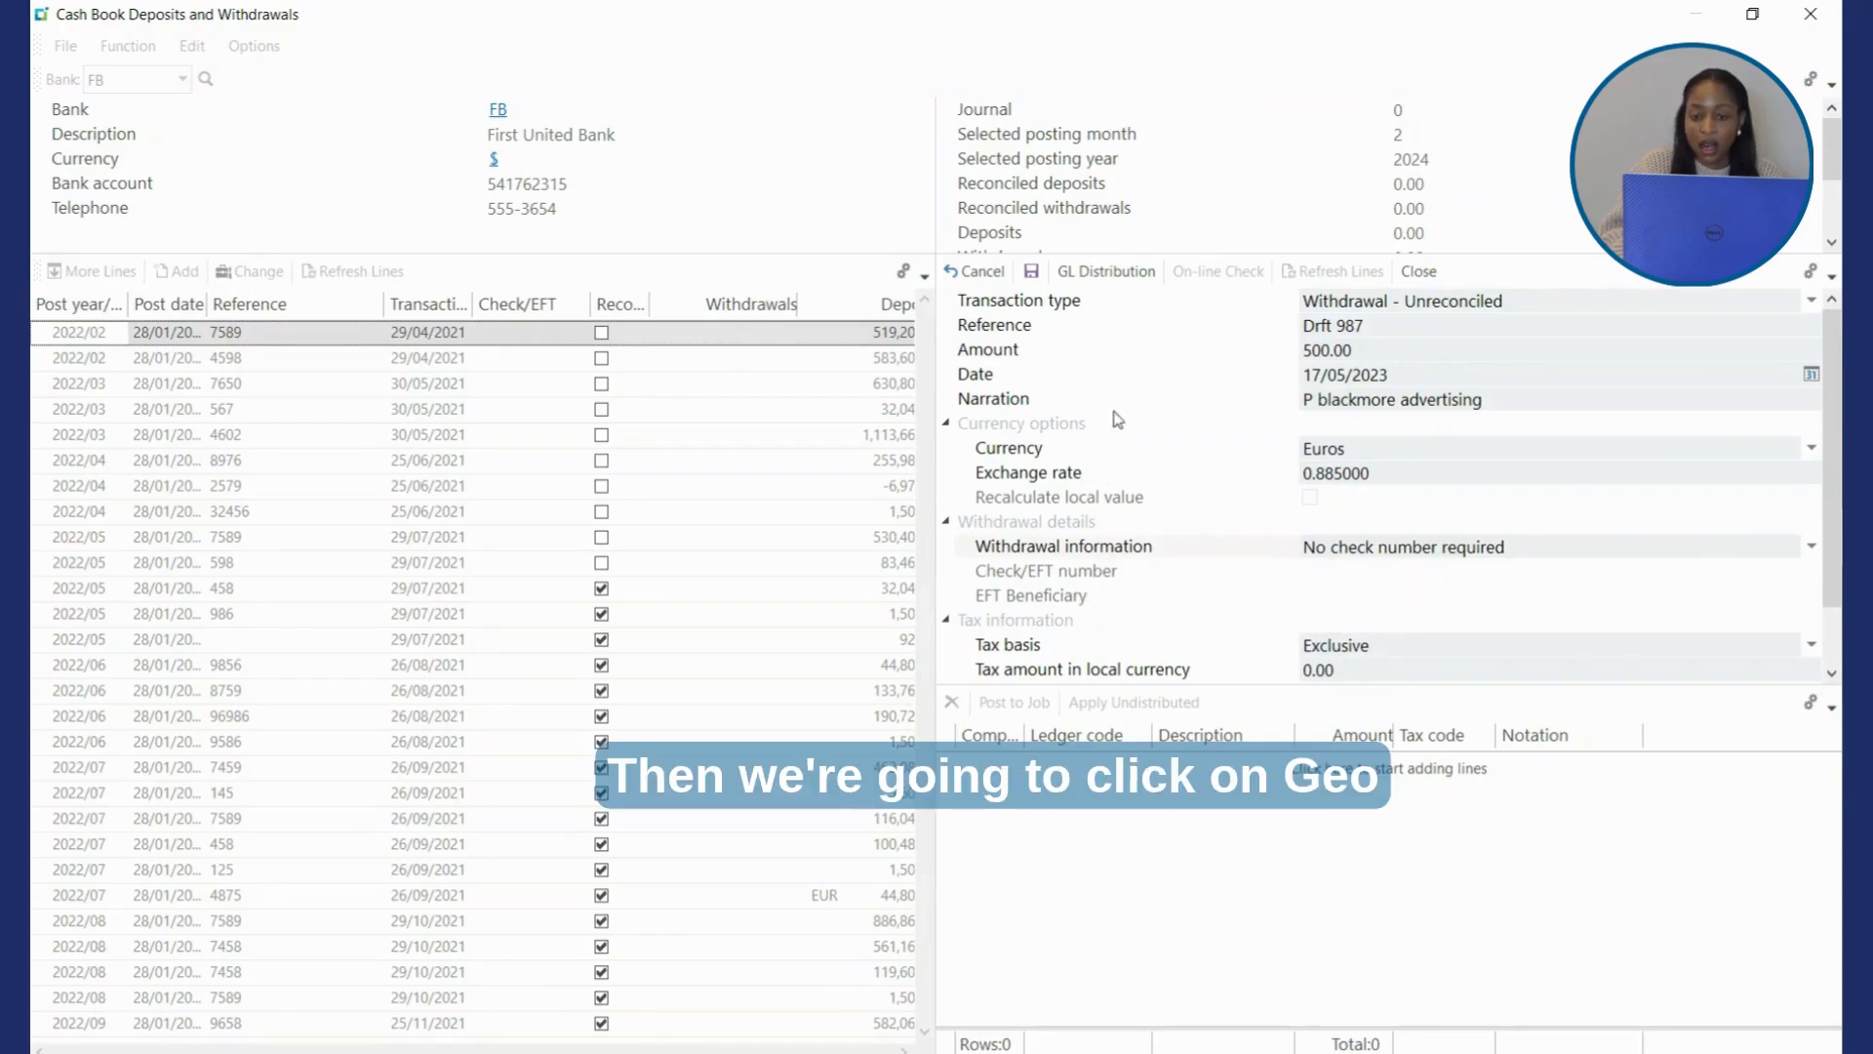
pyautogui.click(1105, 271)
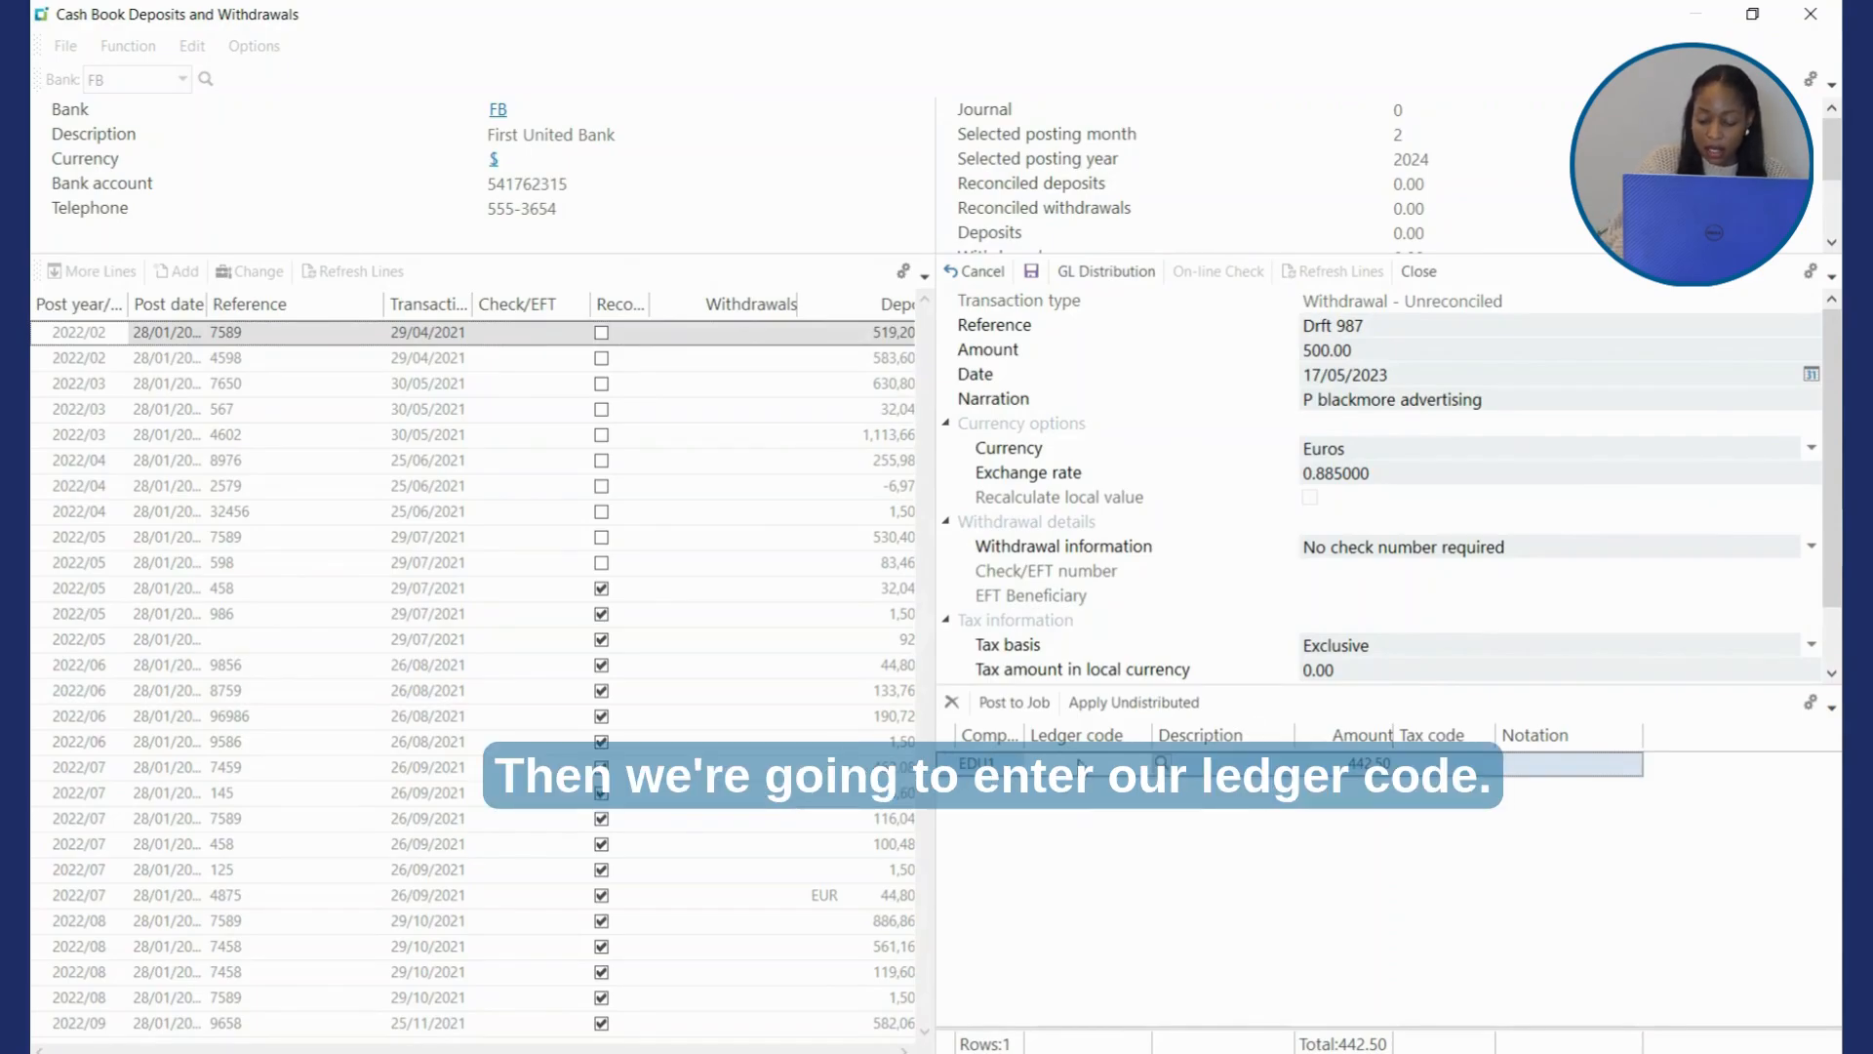
# Step: Assign ledger code 00-6220 to the distribution line, keeping the default amount
pyautogui.click(1079, 763)
pyautogui.write('00')
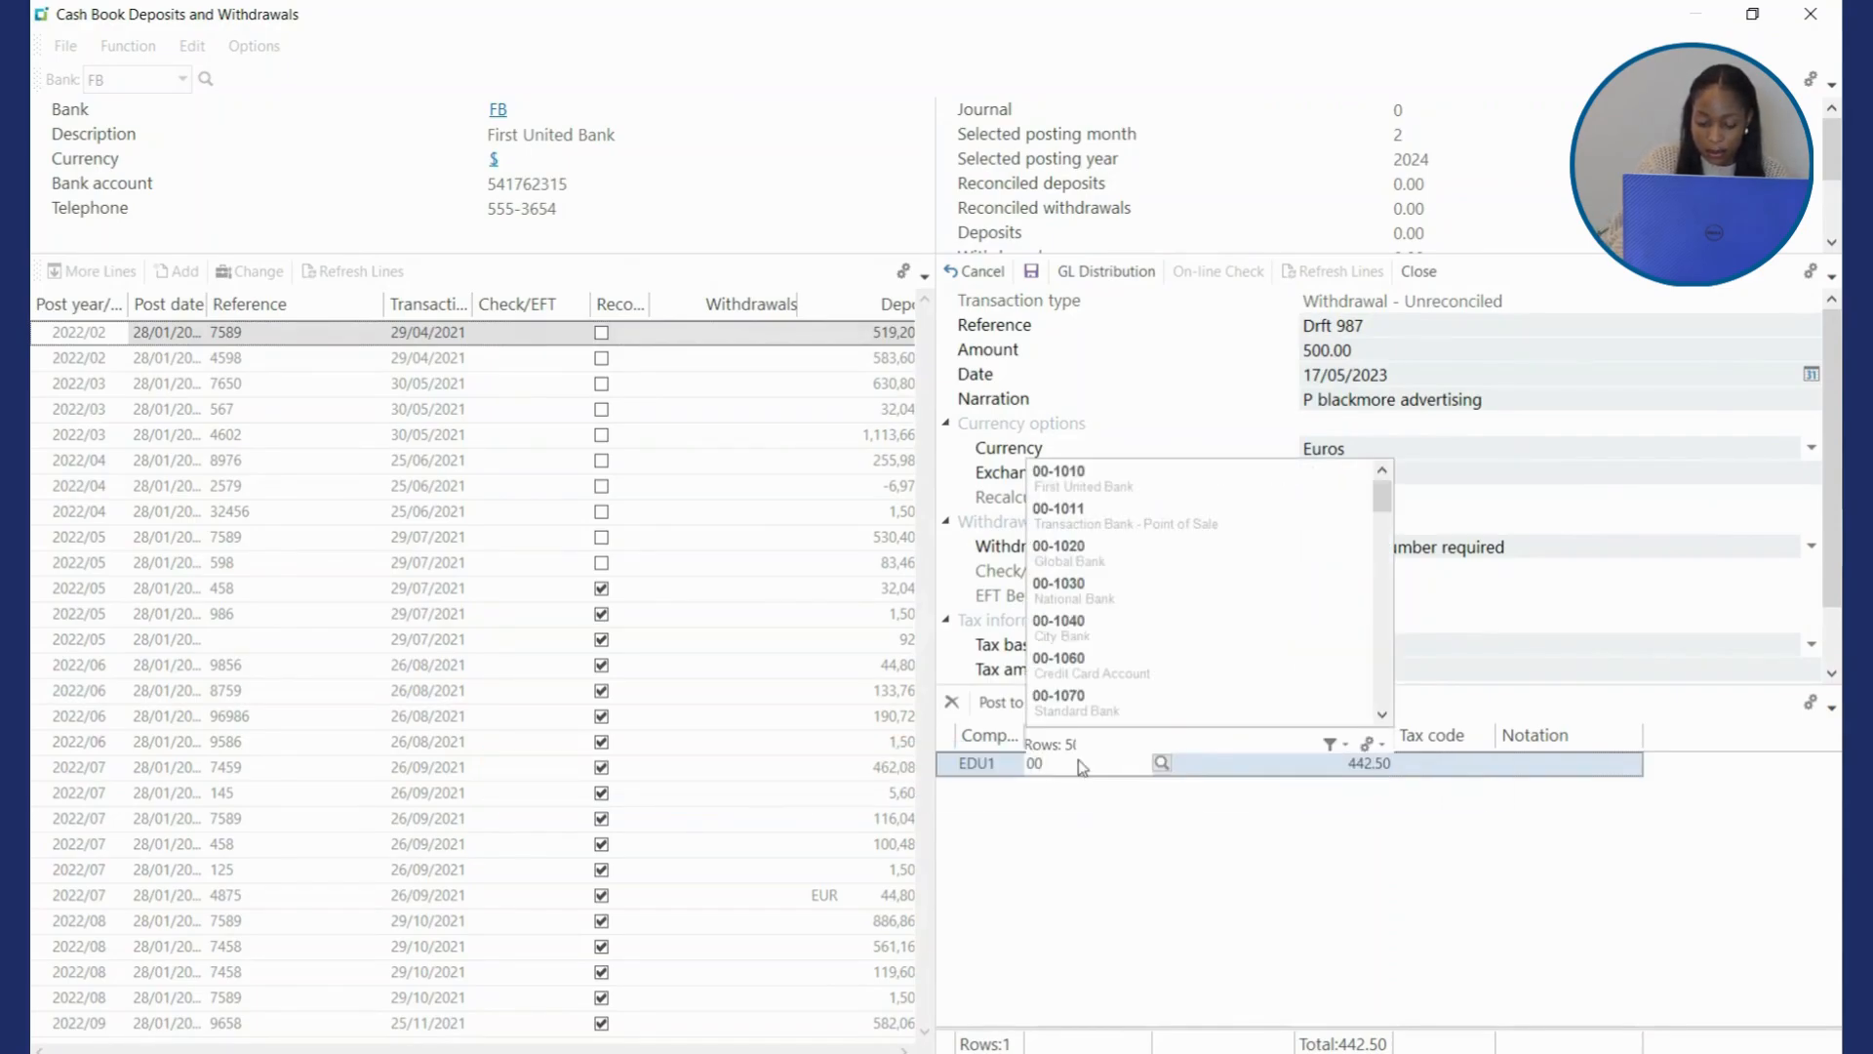
pyautogui.write('-')
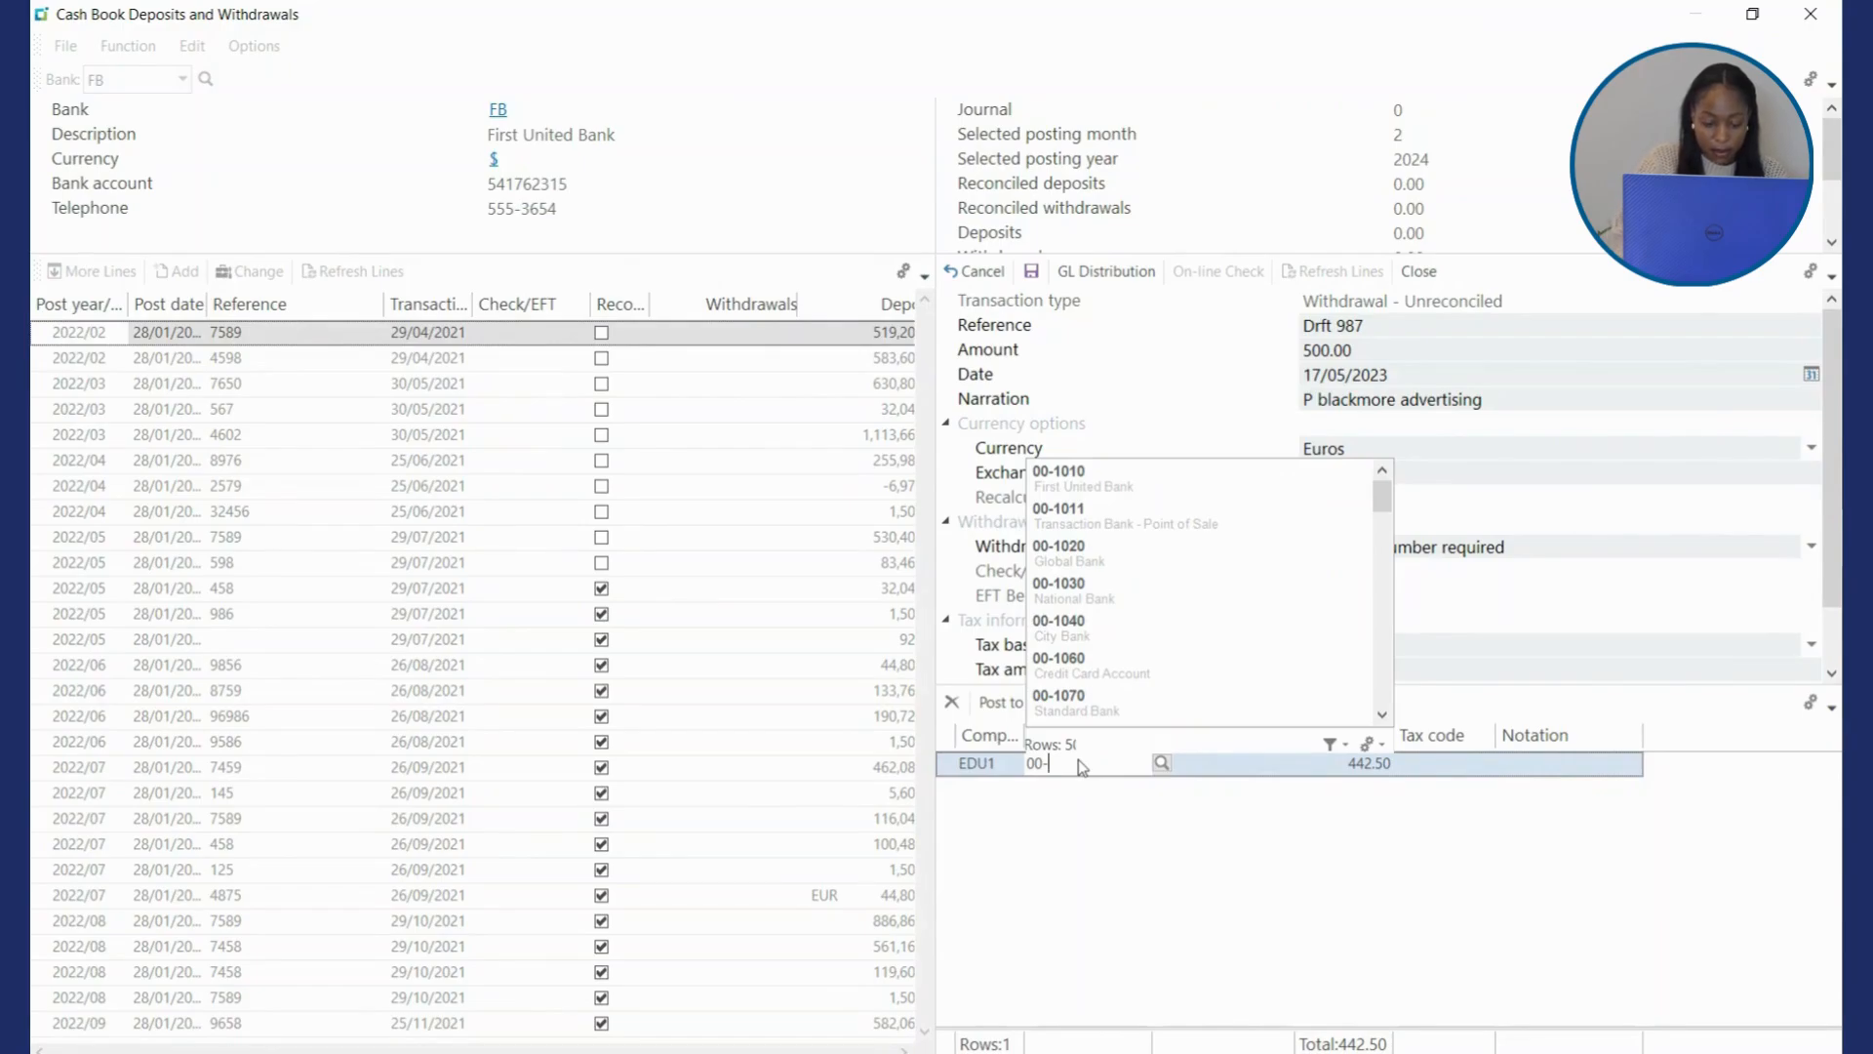
pyautogui.write('6220')
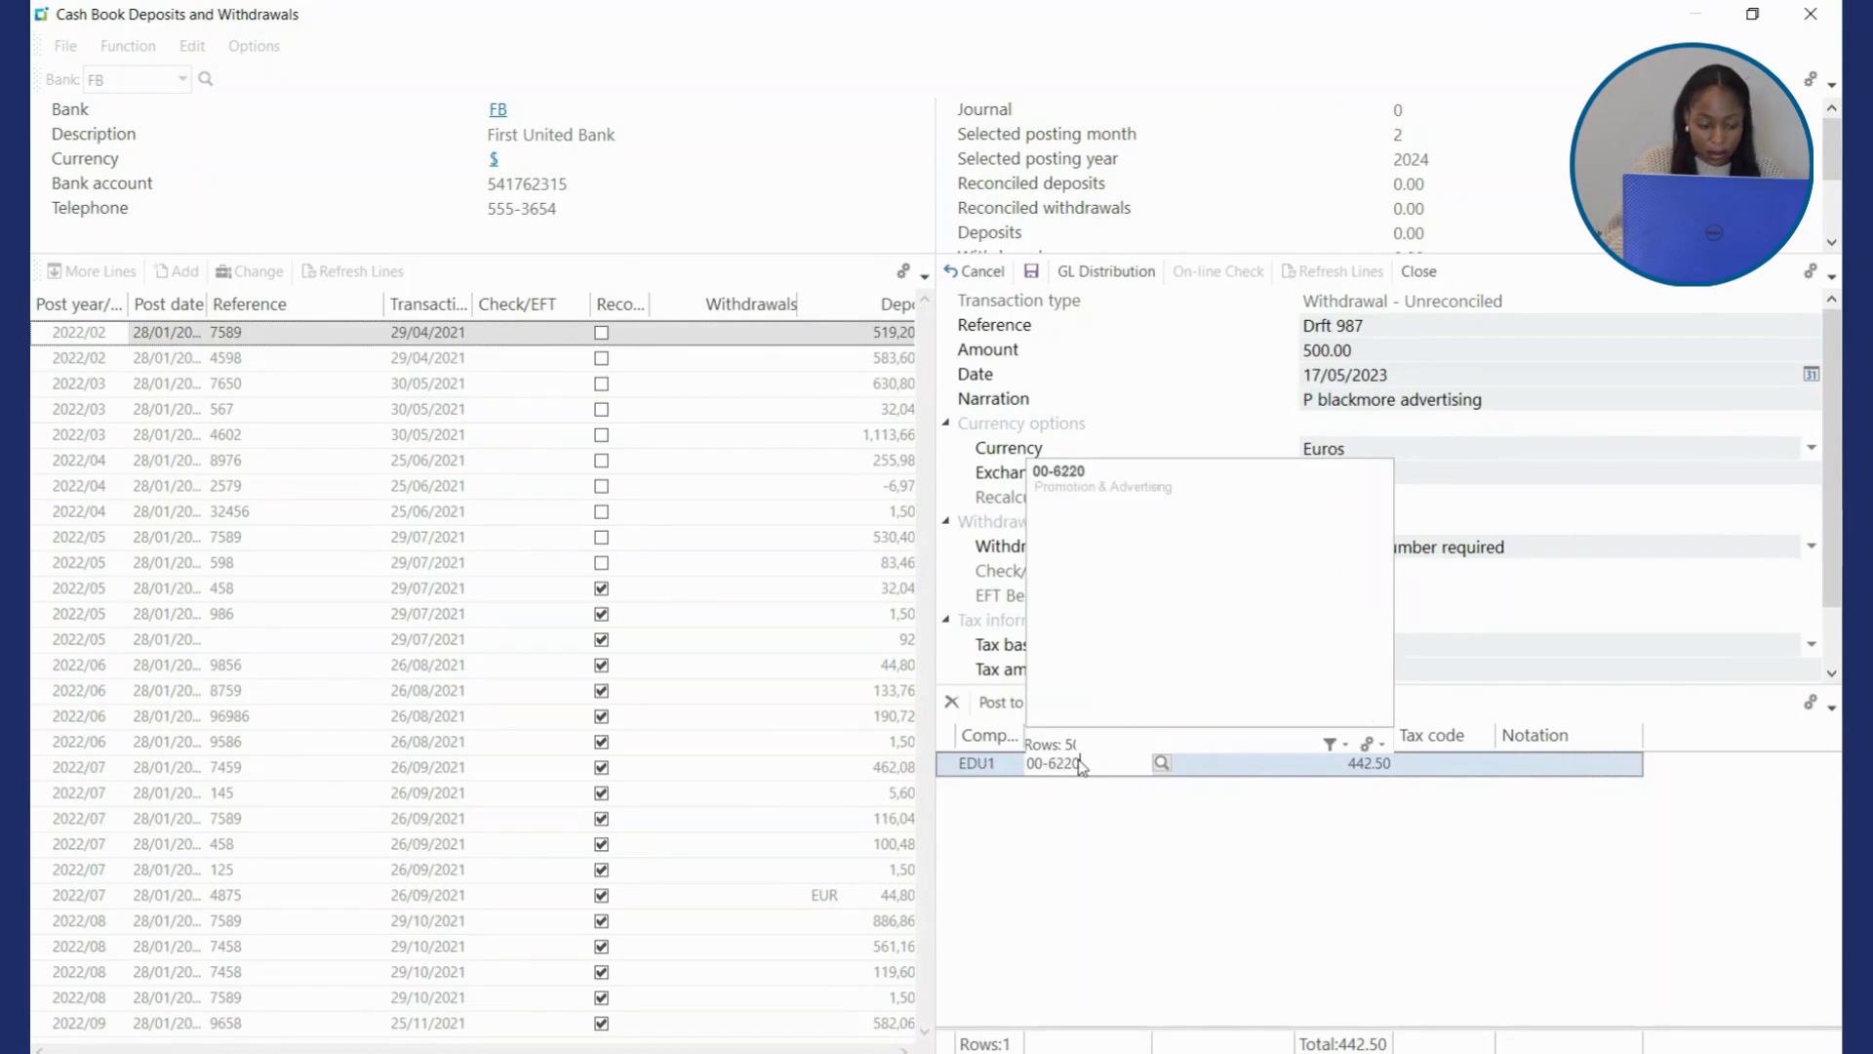
pyautogui.press('Tab')
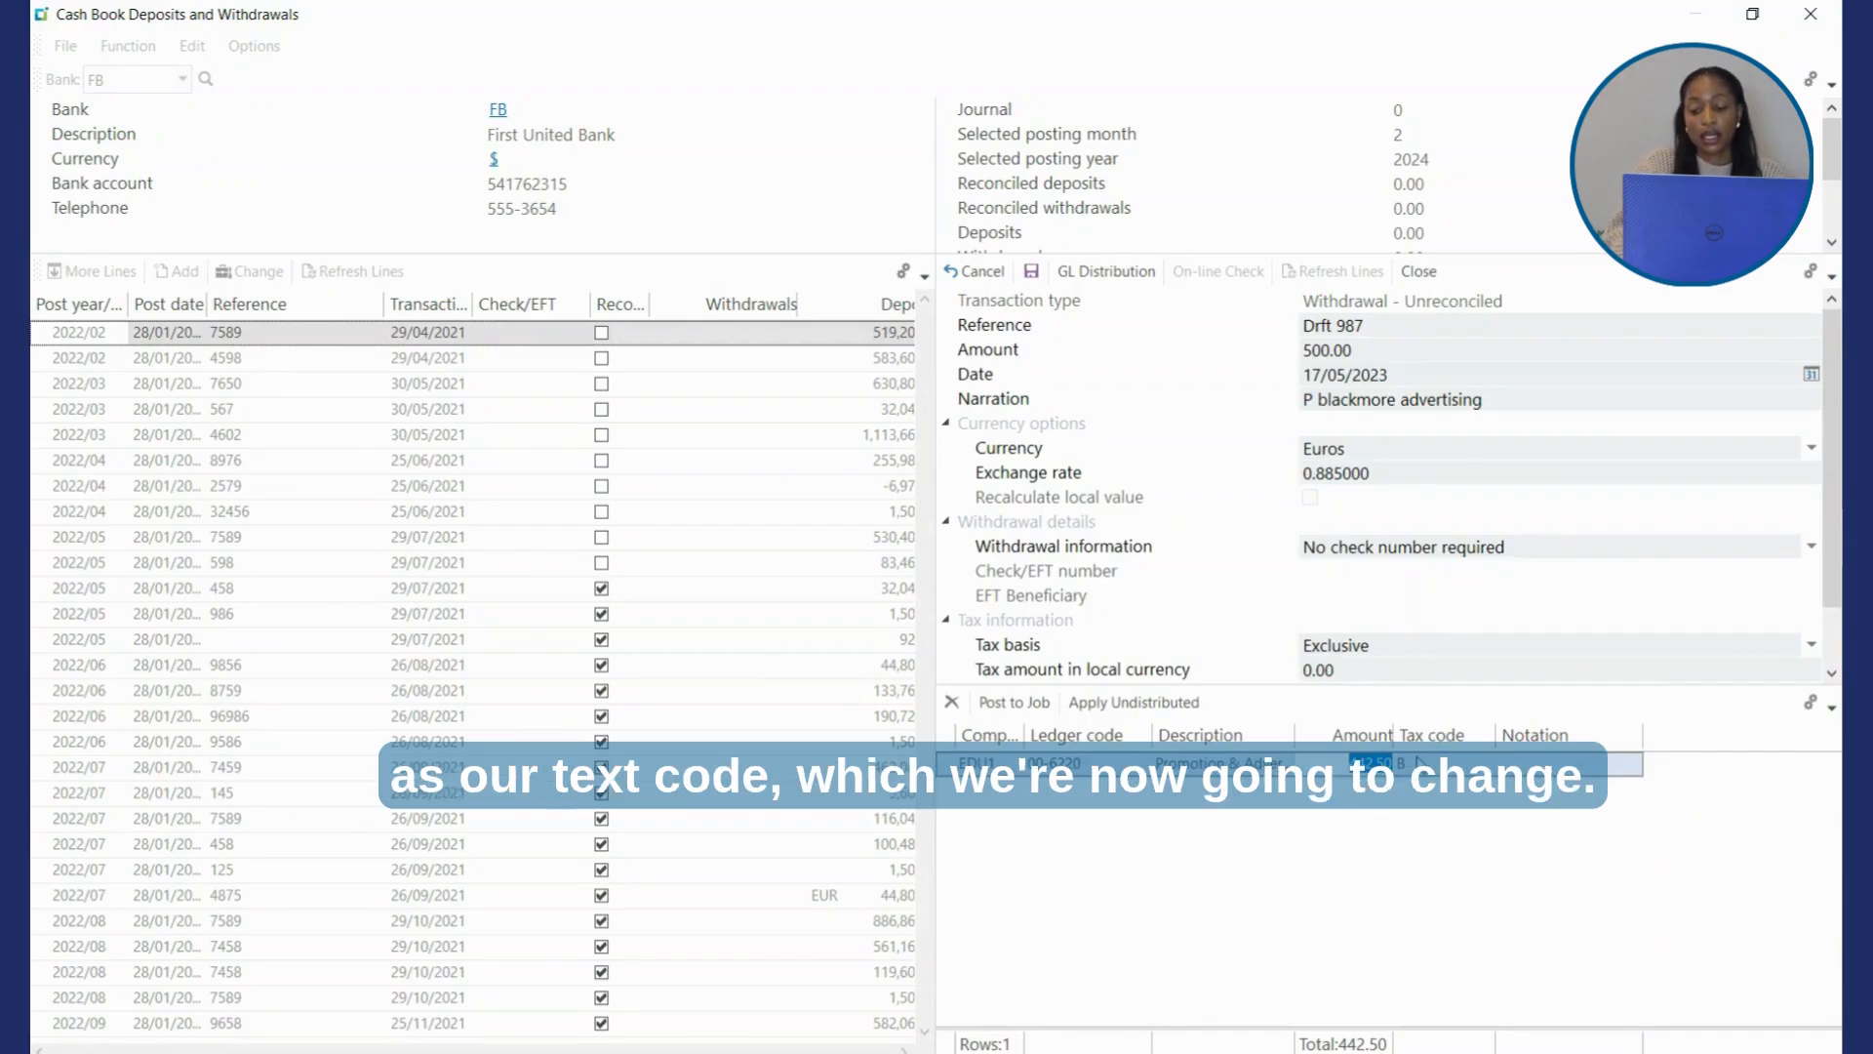
# Step: Set the distribution line's tax code to B and fill in its notation with the payee's name followed by "advertising"
pyautogui.click(1417, 762)
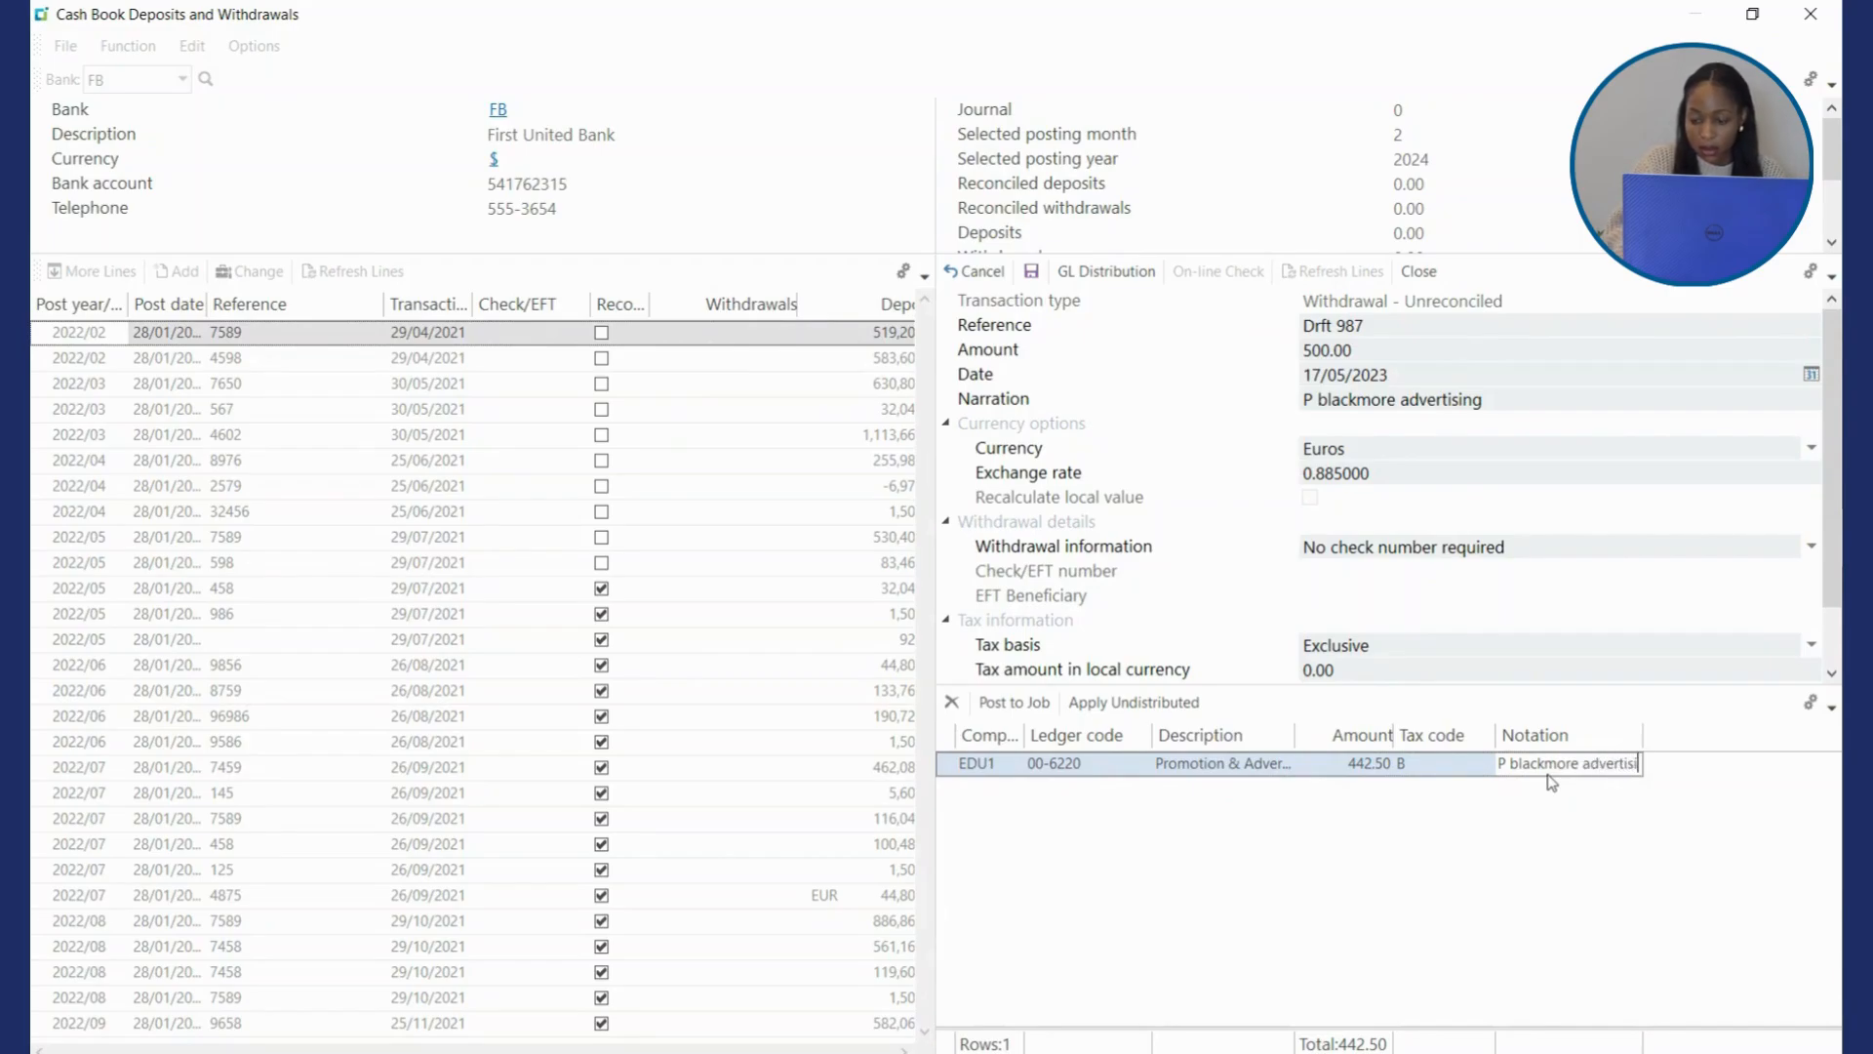
pyautogui.write('ng')
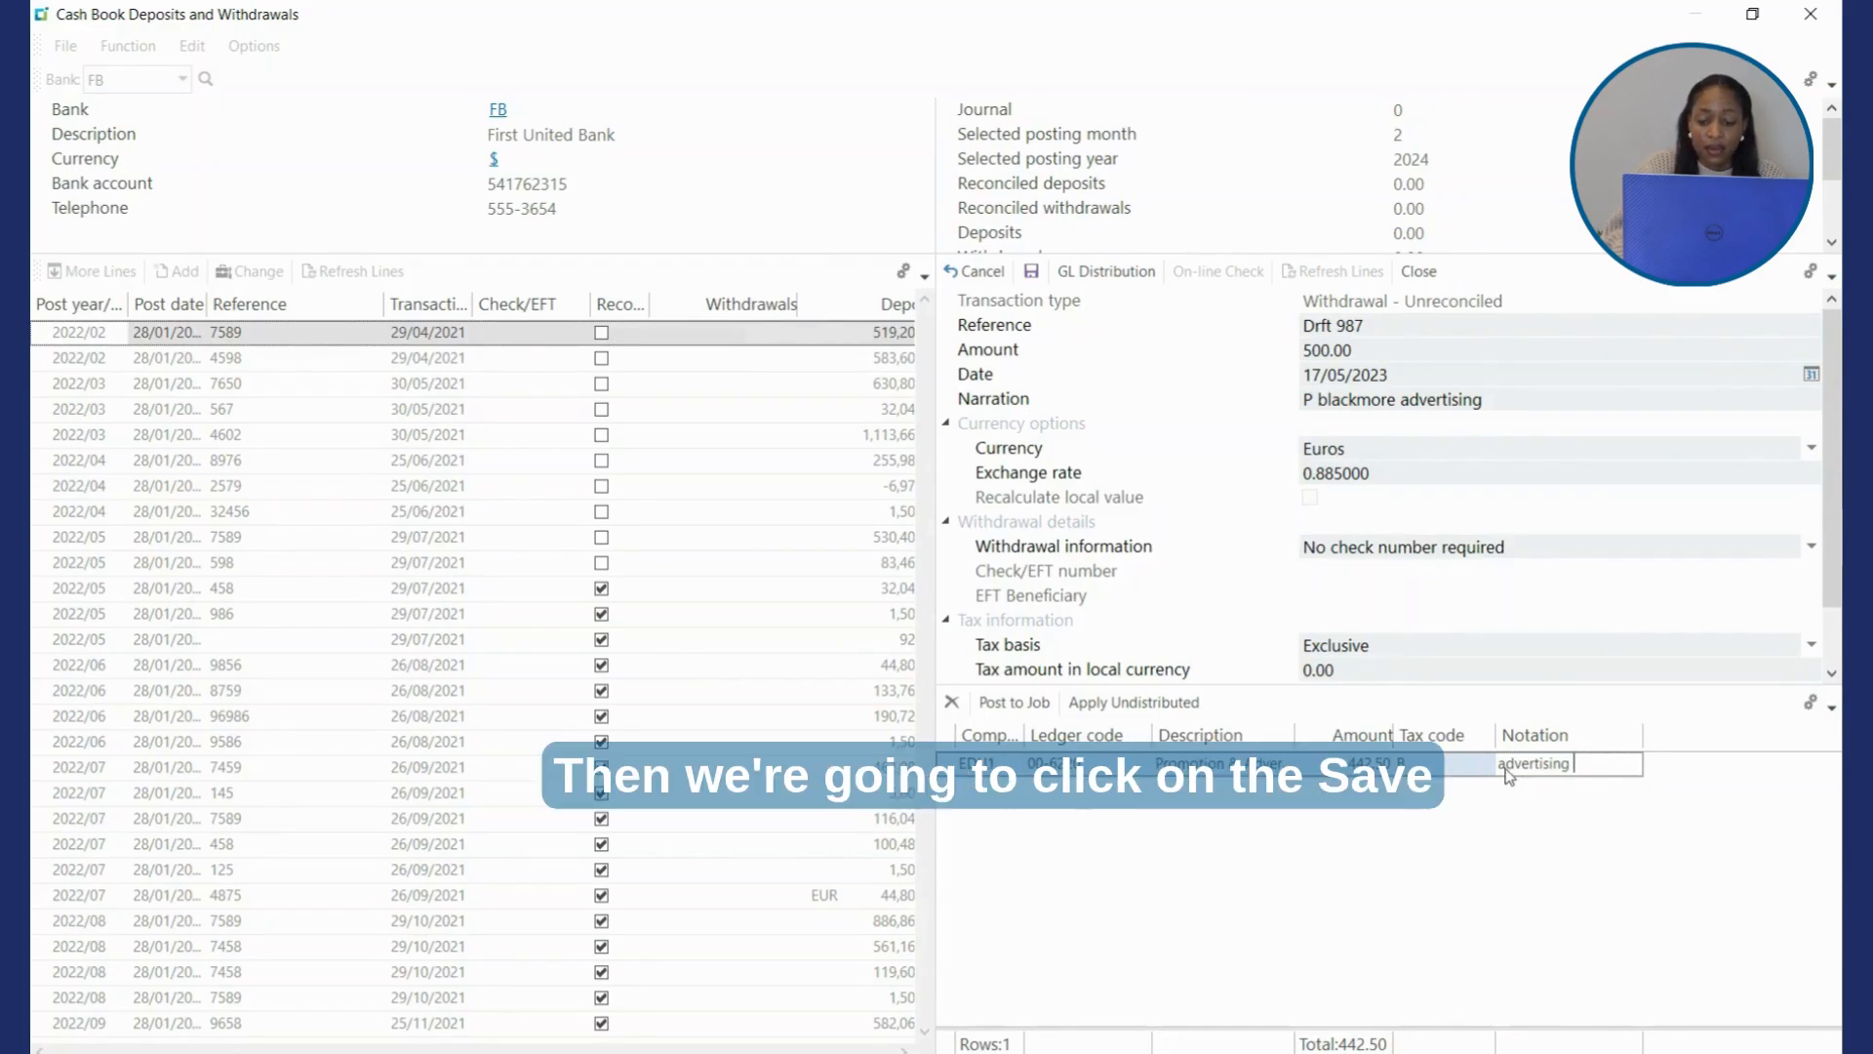
# Step: Save the Euro withdrawal, accepting the calculated tax, and close the transaction entry and the Cash Book Deposits and Withdrawals program
pyautogui.click(1031, 272)
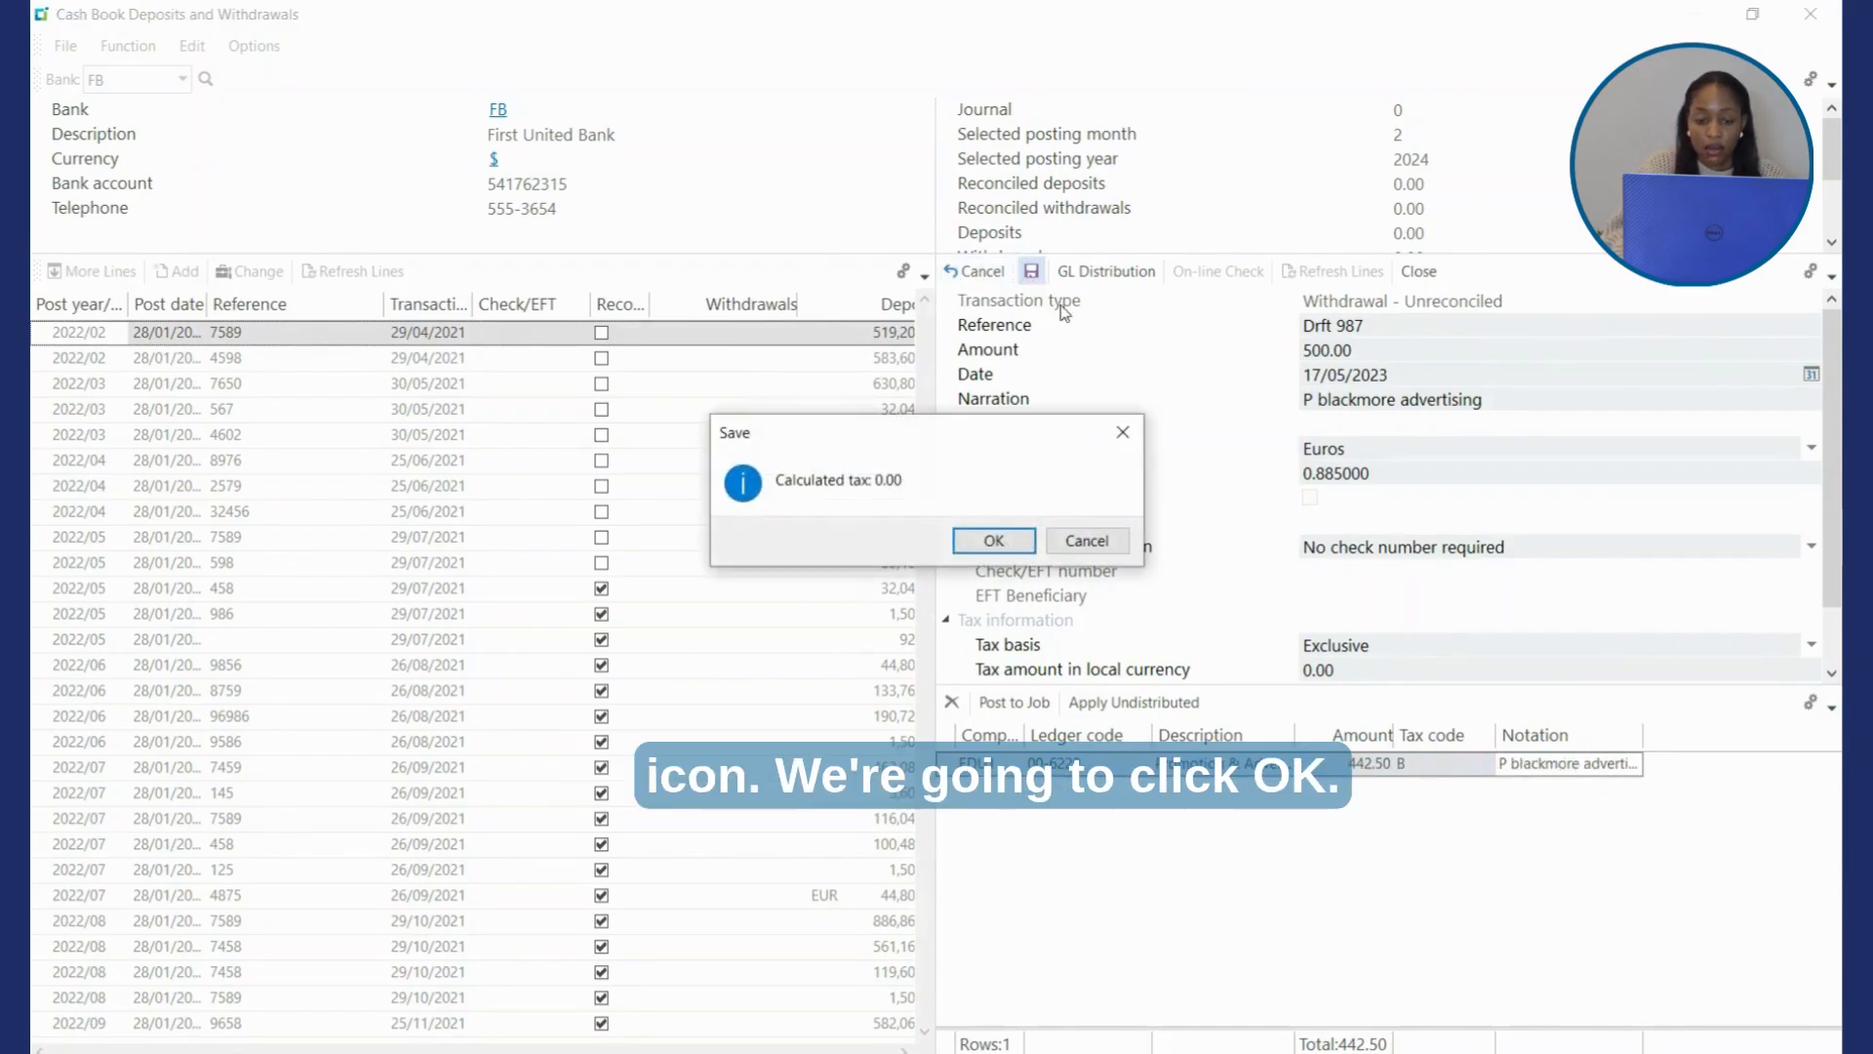
pyautogui.click(993, 542)
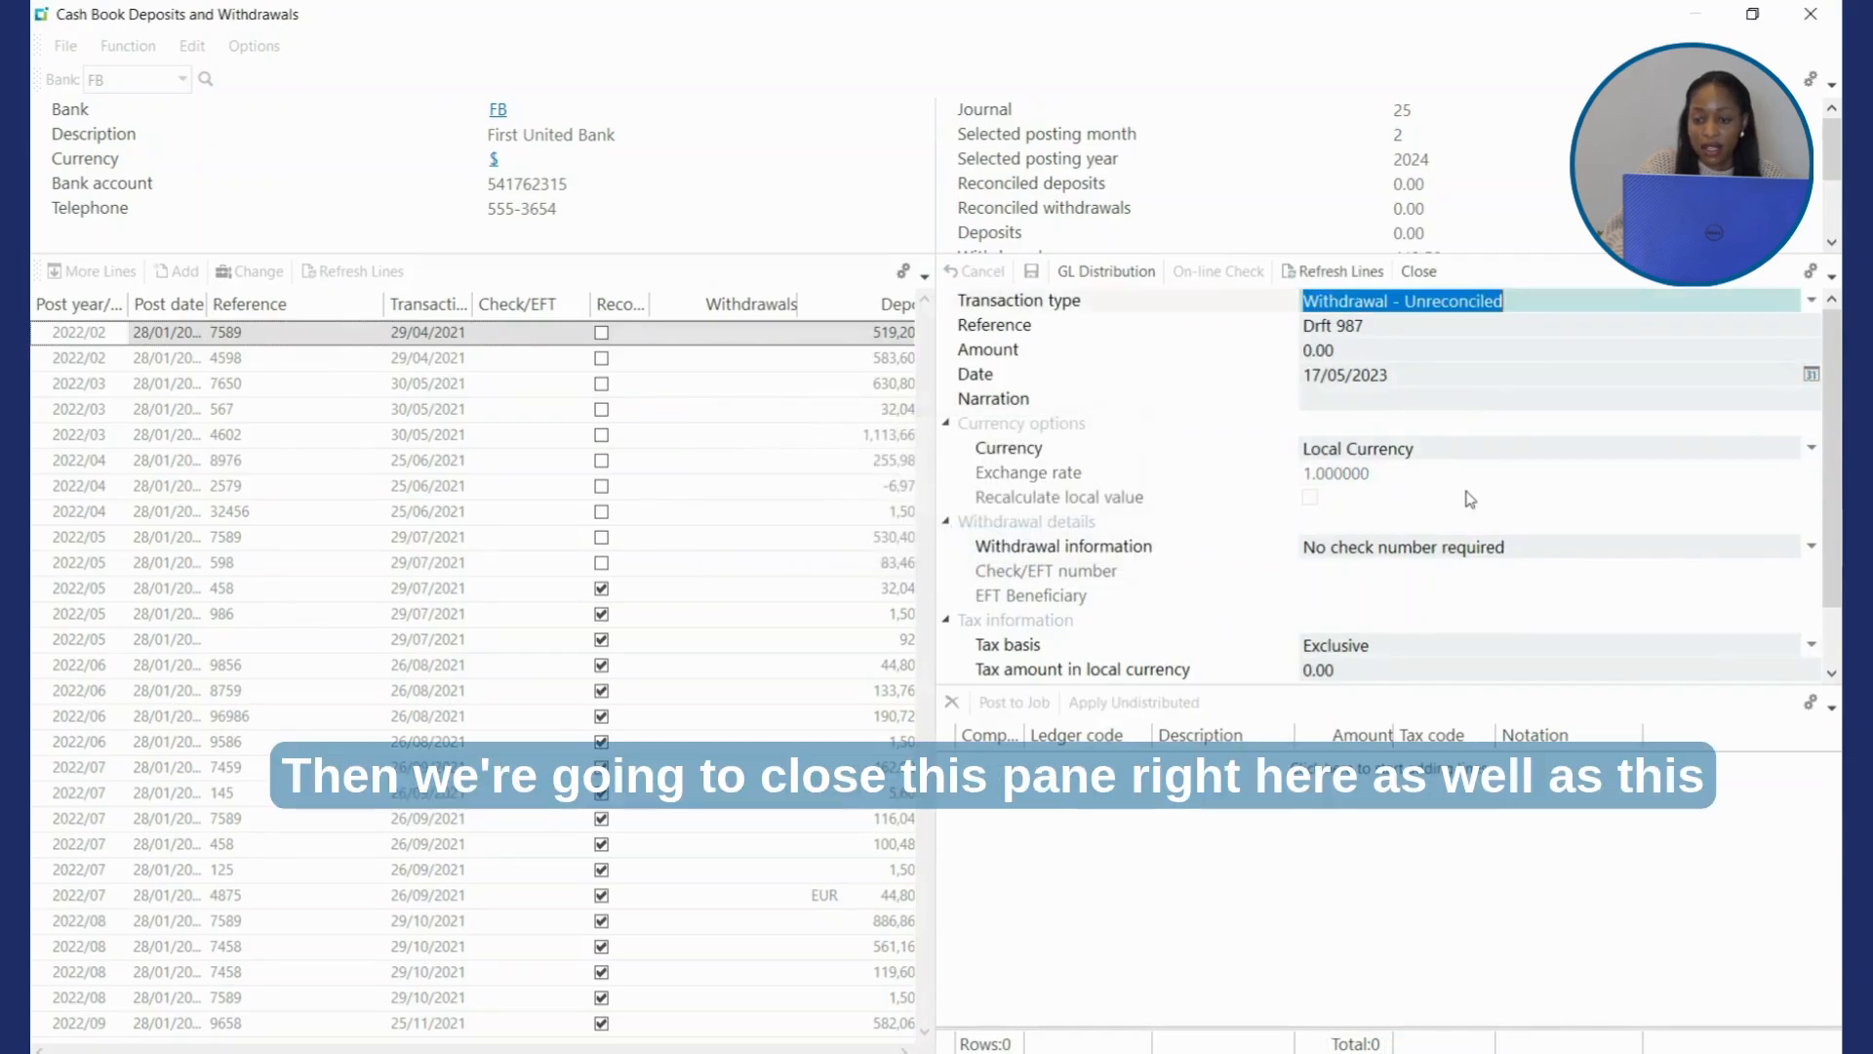
pyautogui.click(1420, 271)
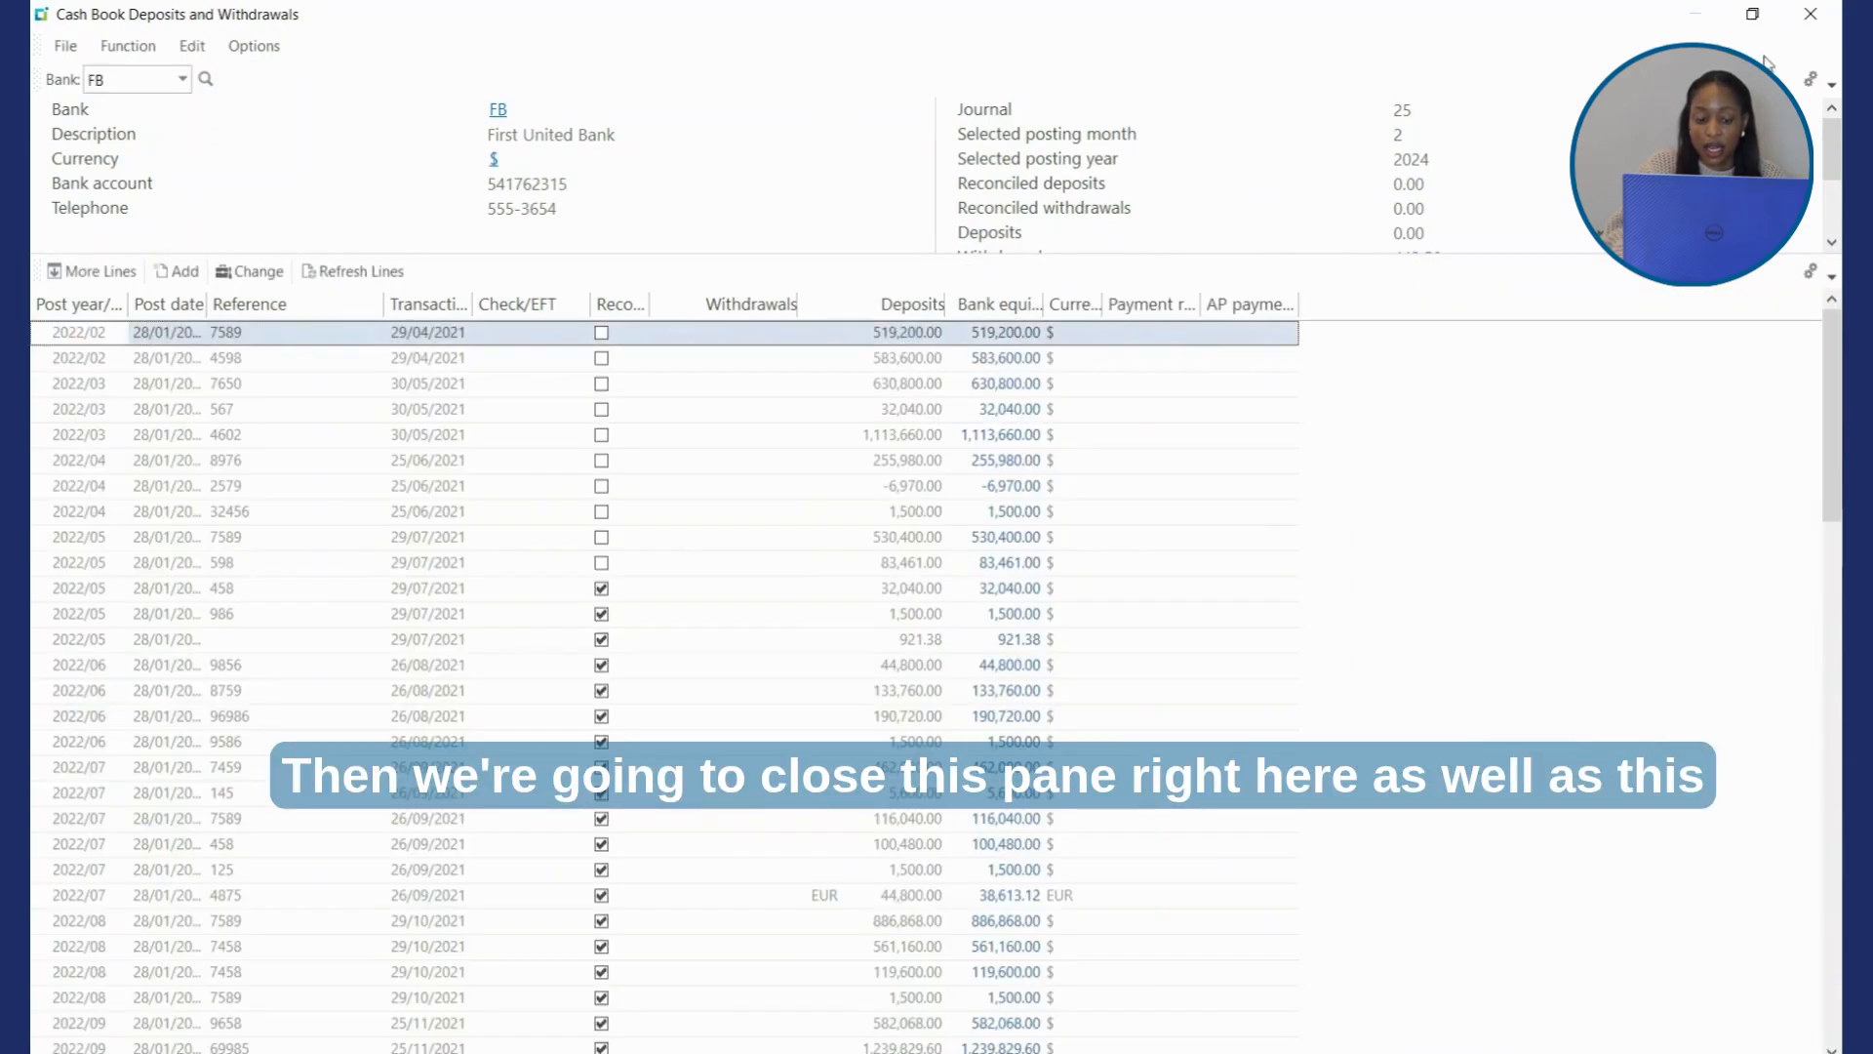
pyautogui.click(1815, 16)
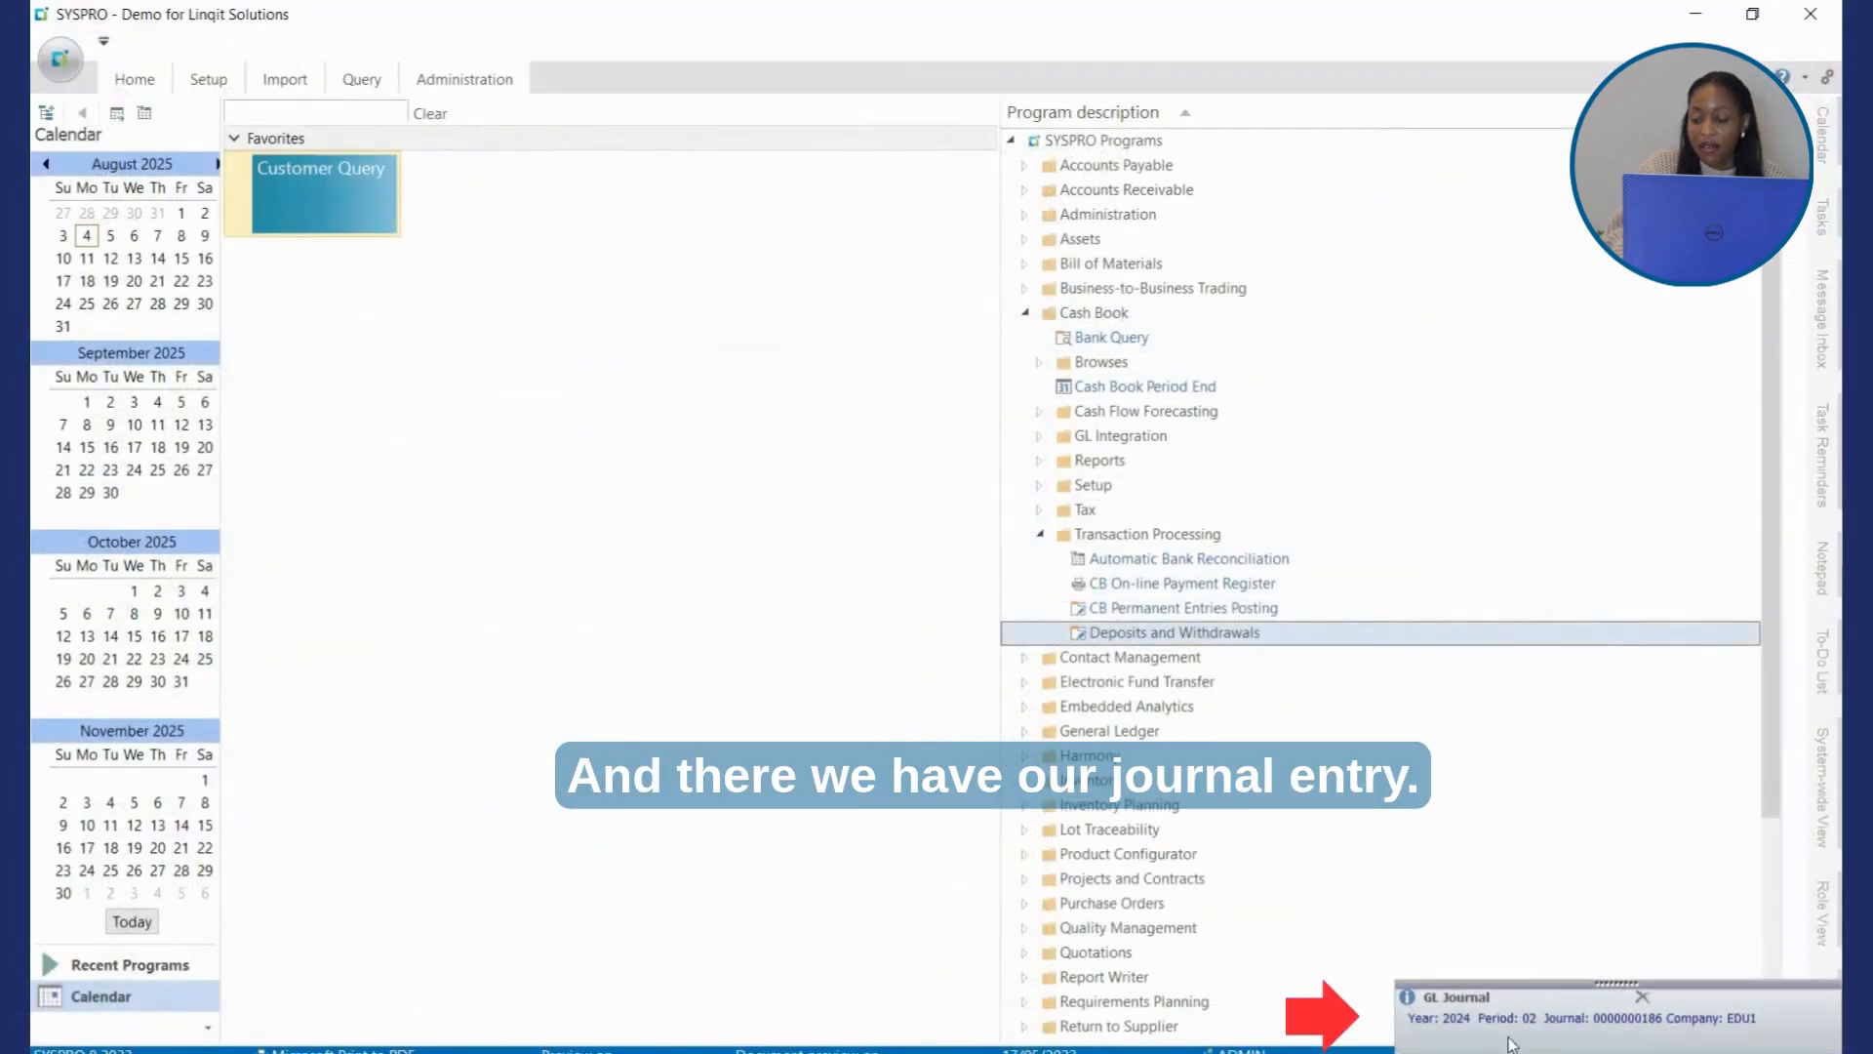